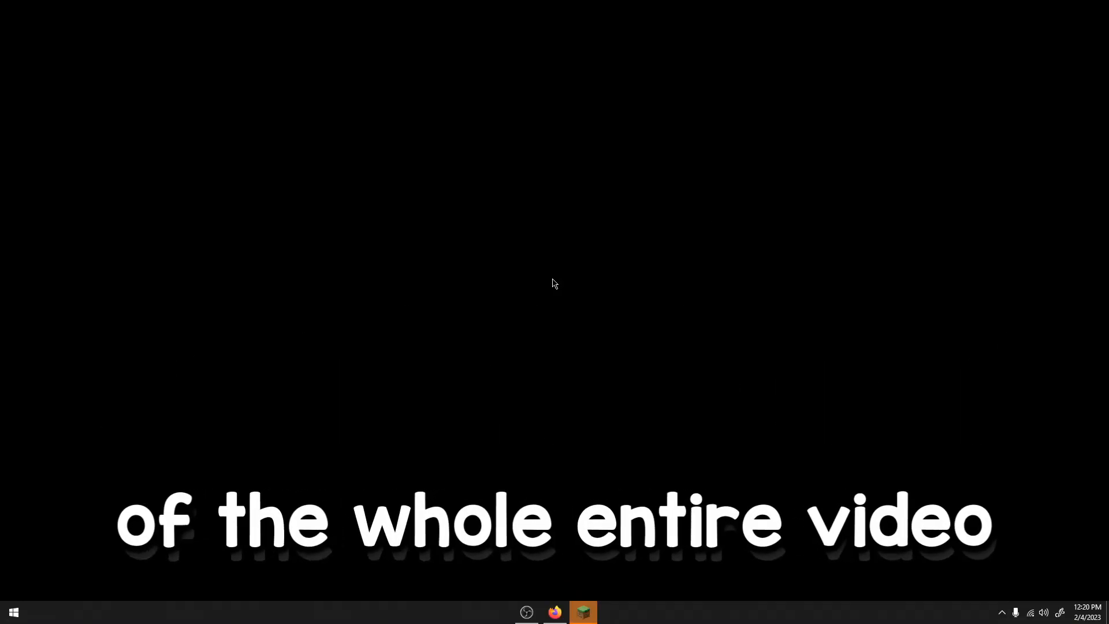
Switch to Firefox, browse the Custom NPCs files on CurseForge and download CustomNPCs_1.11.2(29oct17).jar.
left_click(550, 604)
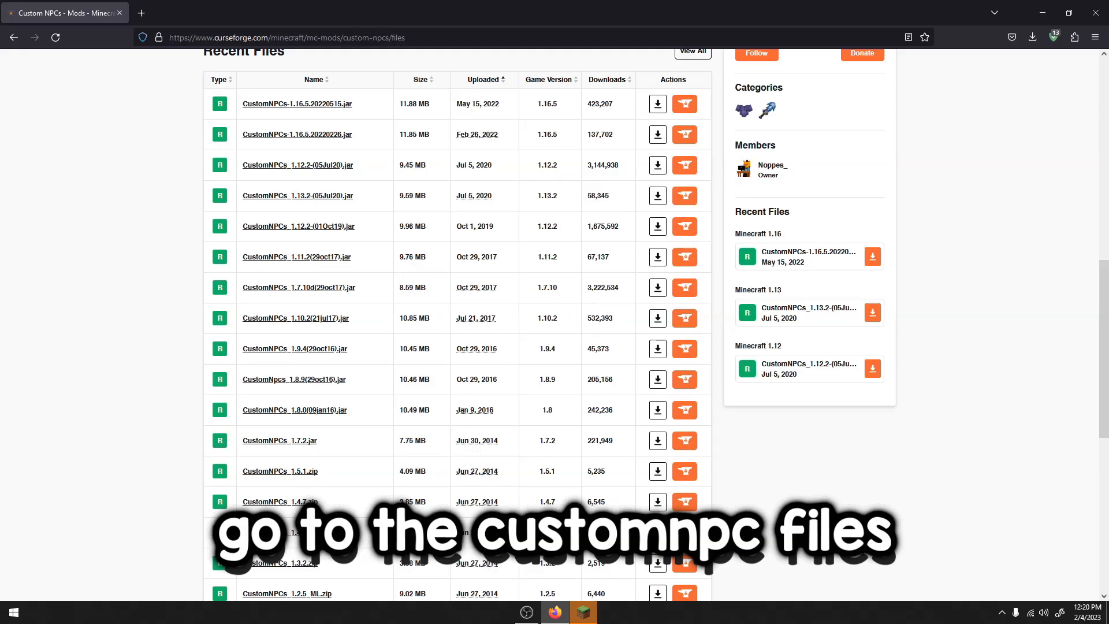
scroll(252, 236, "up", 7)
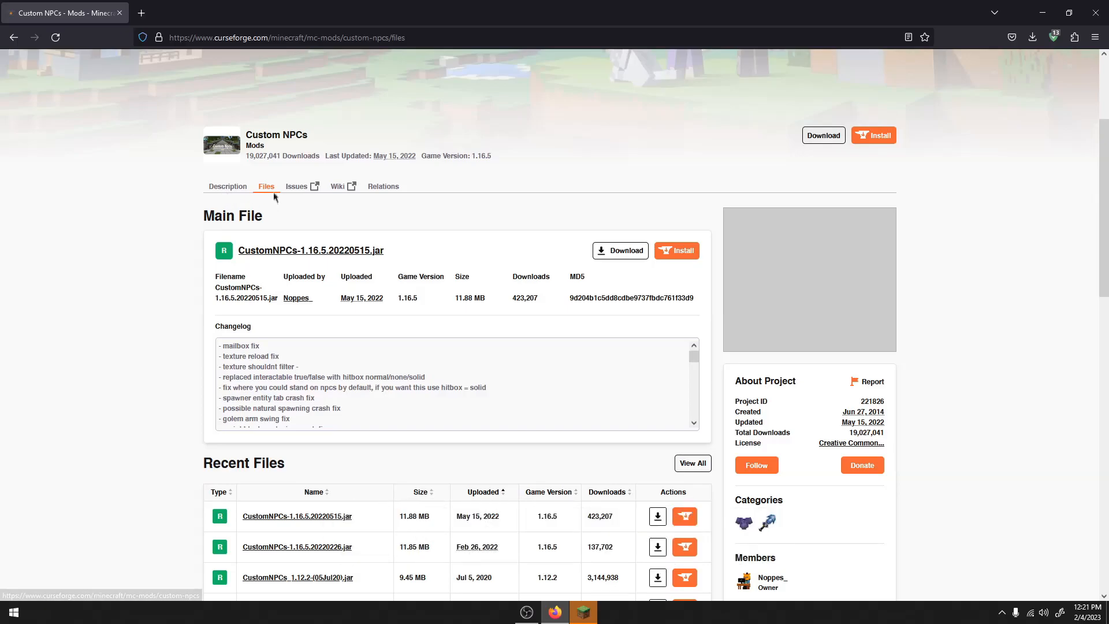
scroll(268, 190, "down", 8)
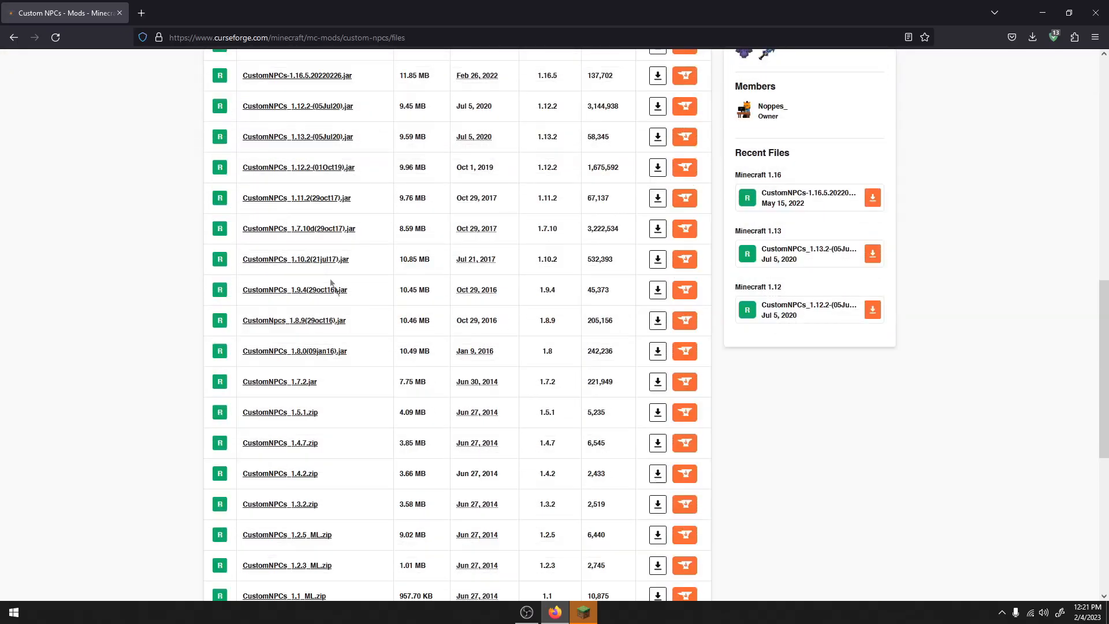
scroll(392, 350, "up", 1)
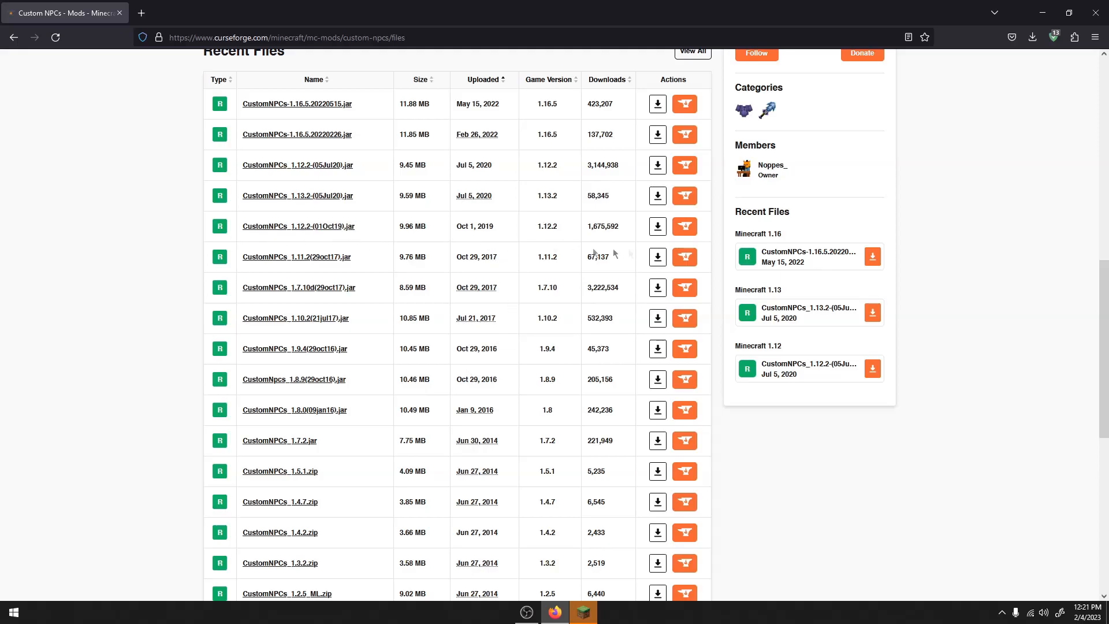
left_click(657, 257)
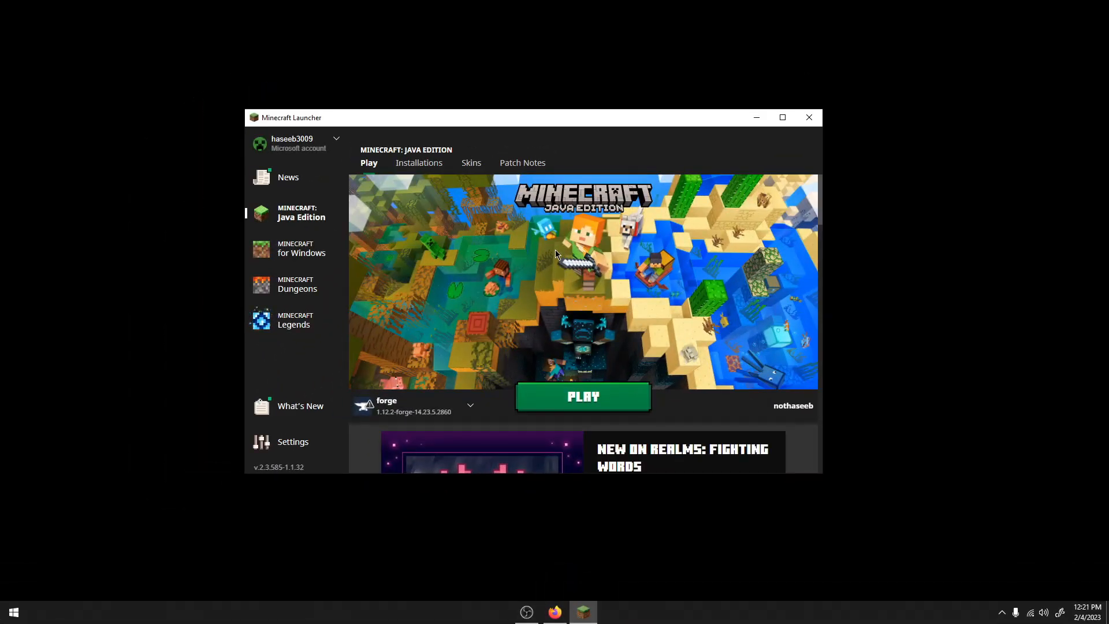
Review the available installations in the Minecraft Launcher and launch the forge 1.12.2-forge-14.23.5.2860 installation.
left_click(414, 411)
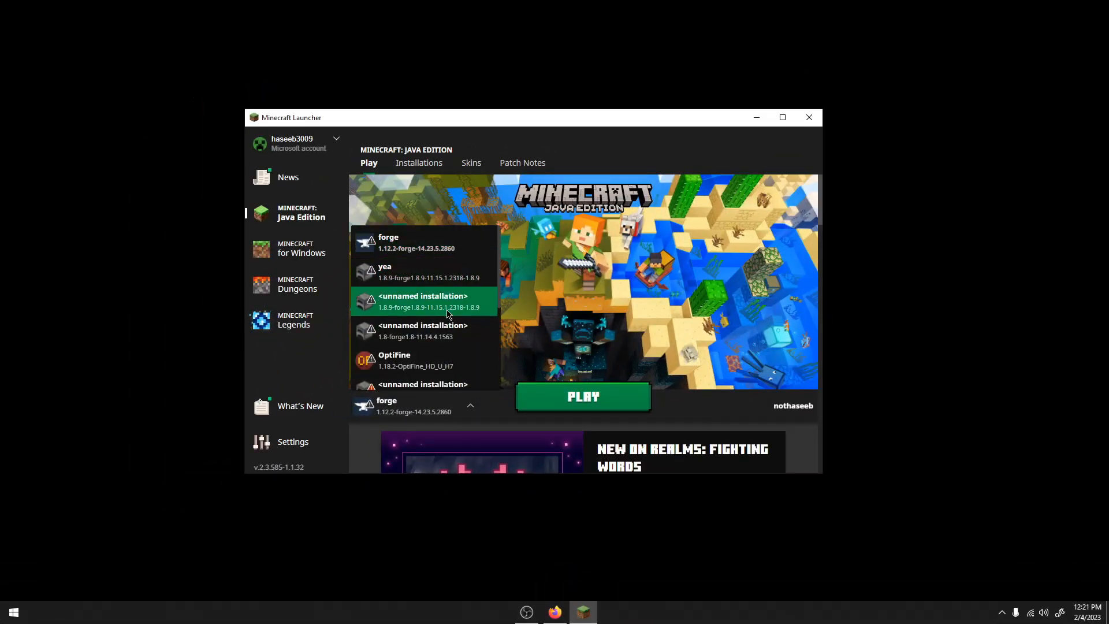
left_click(752, 365)
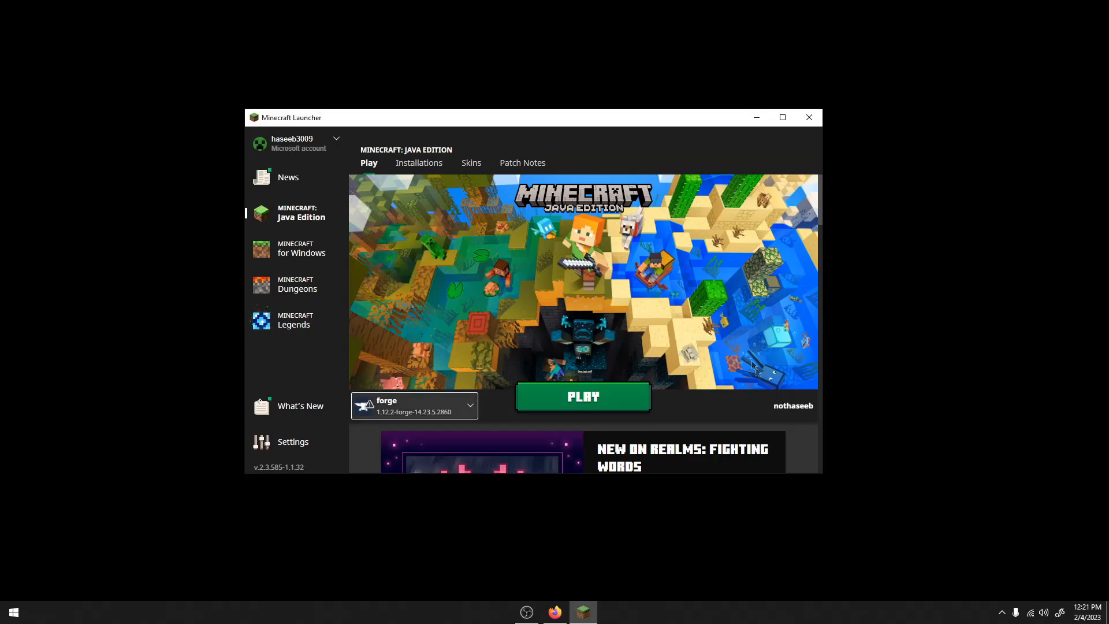
left_click(592, 401)
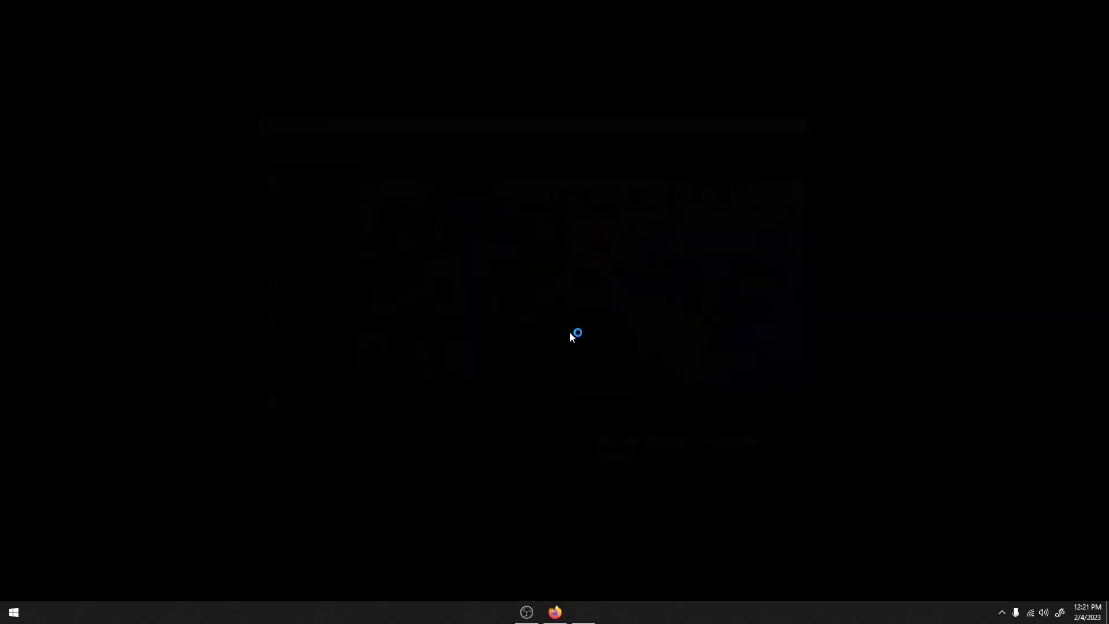
left_click(764, 179)
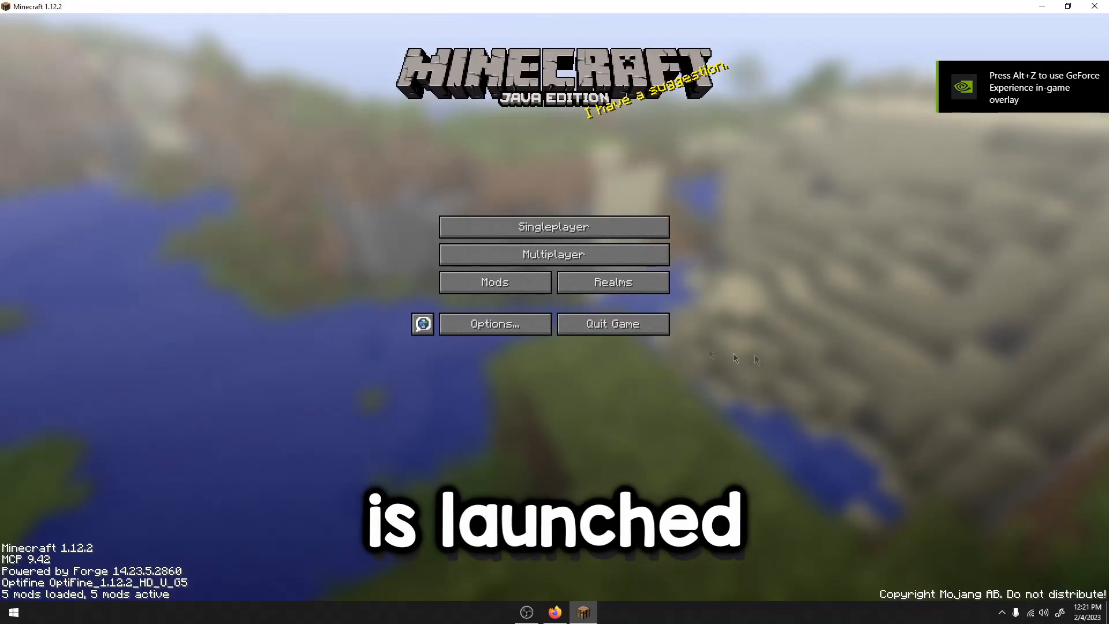
Browse the singleplayer worlds and load the Zarzul world.
left_click(500, 226)
scroll(619, 289, "down", 2)
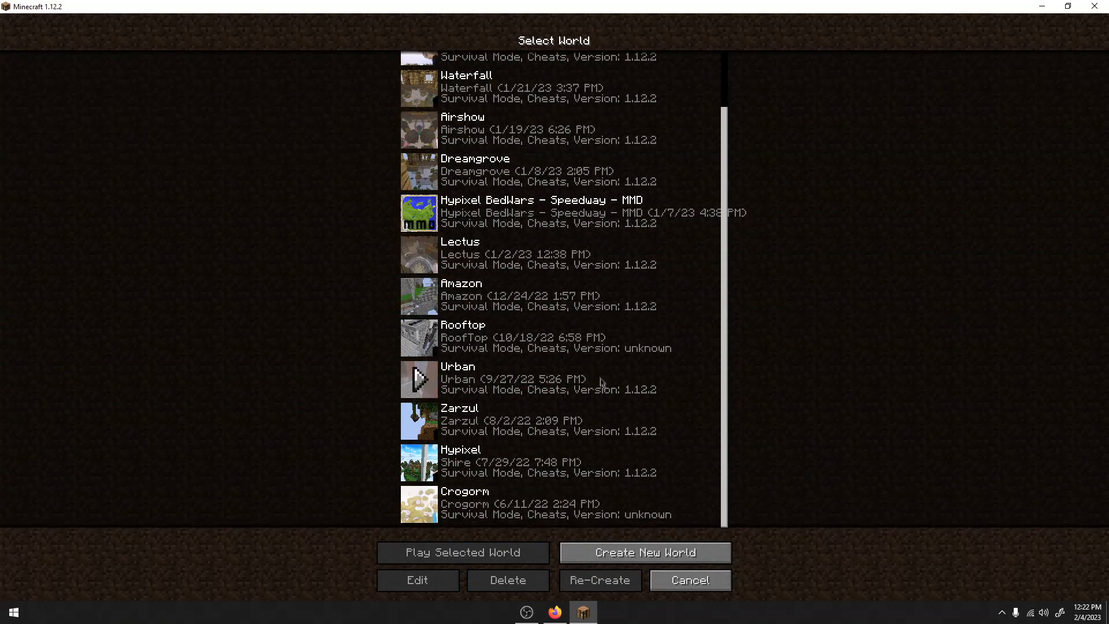
scroll(606, 404, "up", 3)
scroll(571, 456, "down", 2)
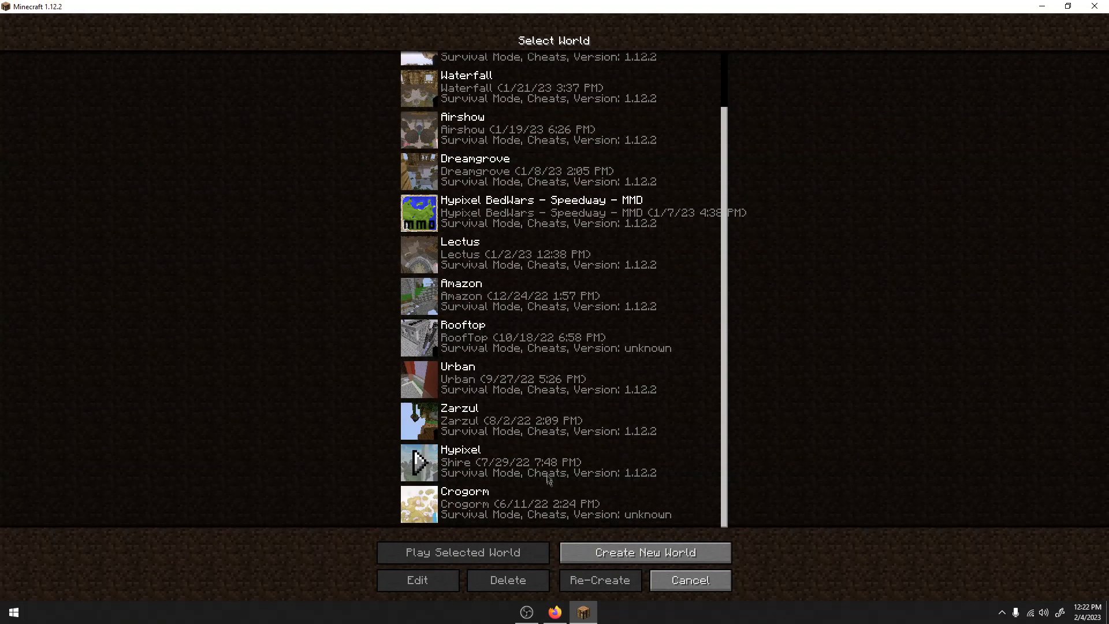
scroll(707, 249, "up", 2)
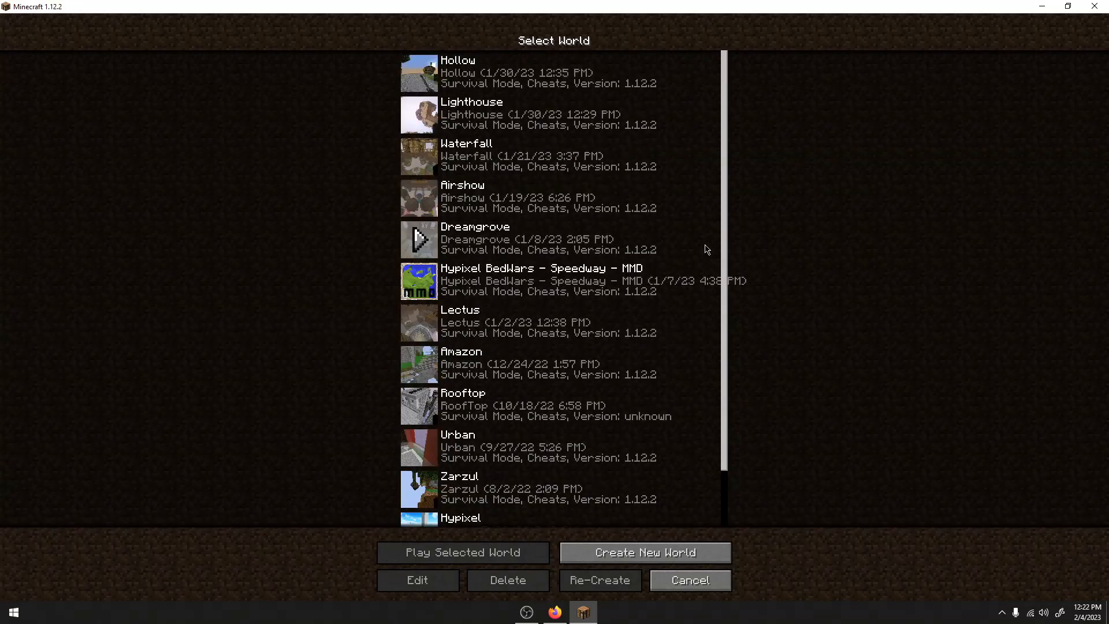
scroll(707, 249, "down", 2)
double_click(527, 433)
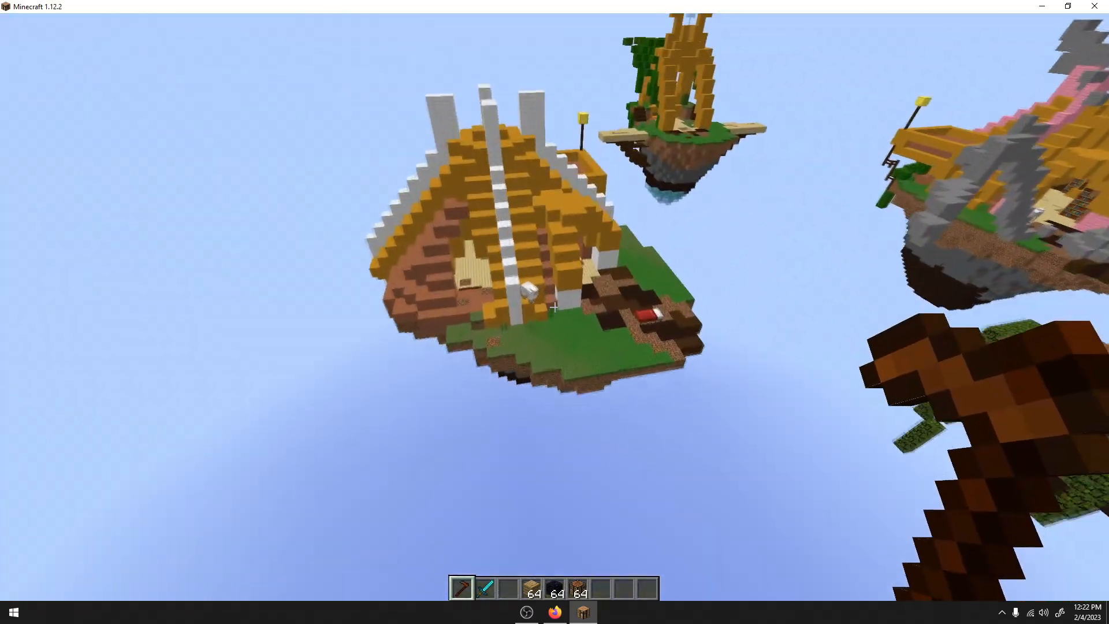
Clear all items from the hotbar and stand in front of the orange and white house entrance.
key("2")
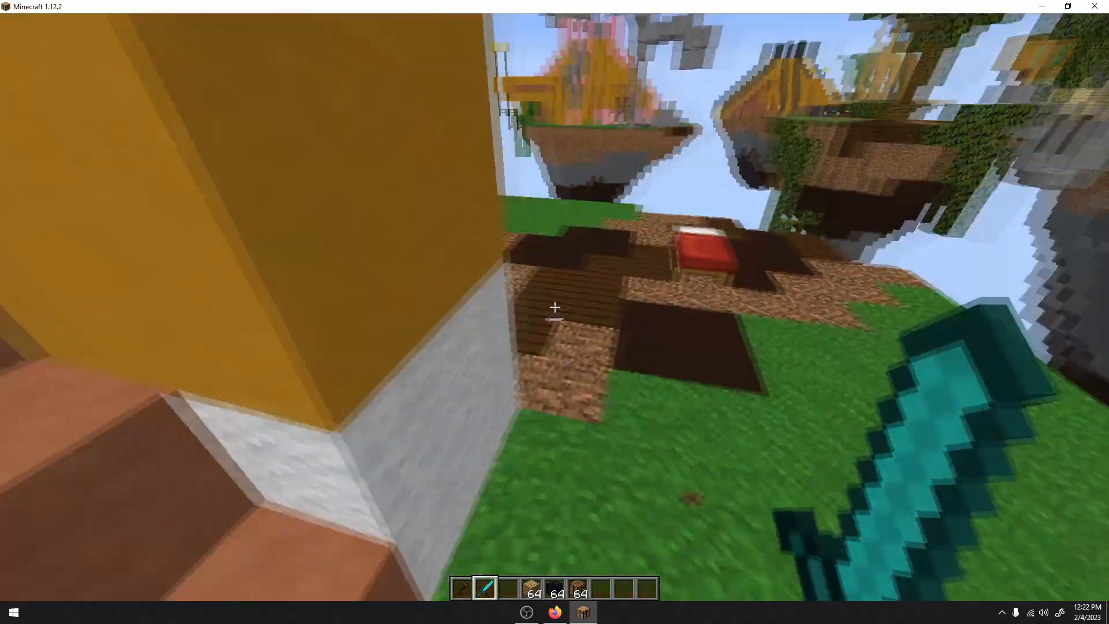
key("1")
key("e")
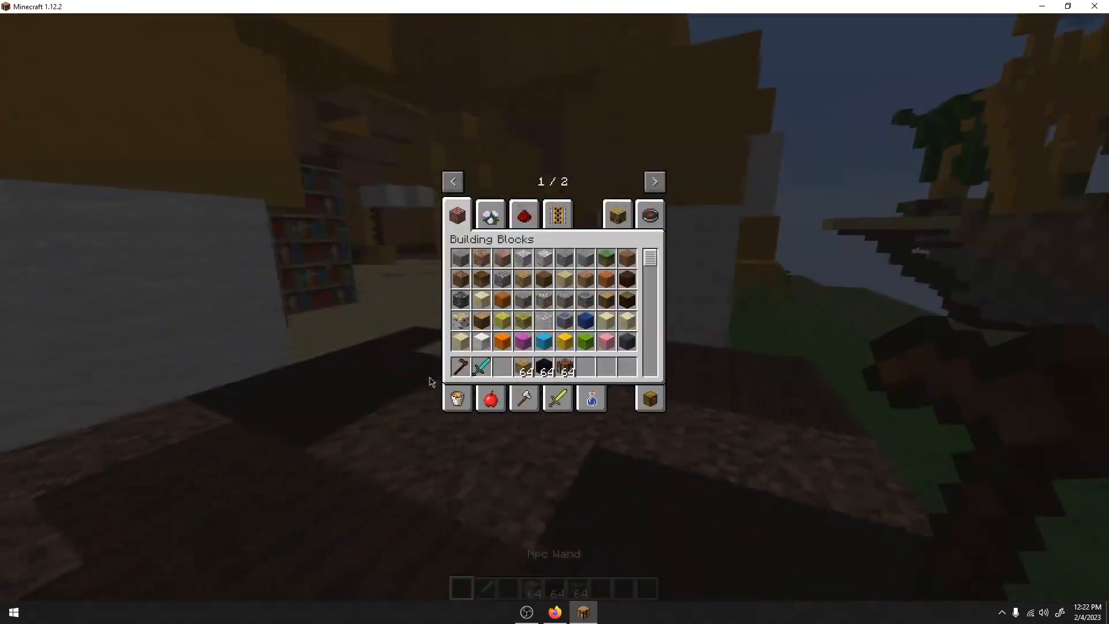
left_click(523, 367, "shift")
key("e")
key("s")
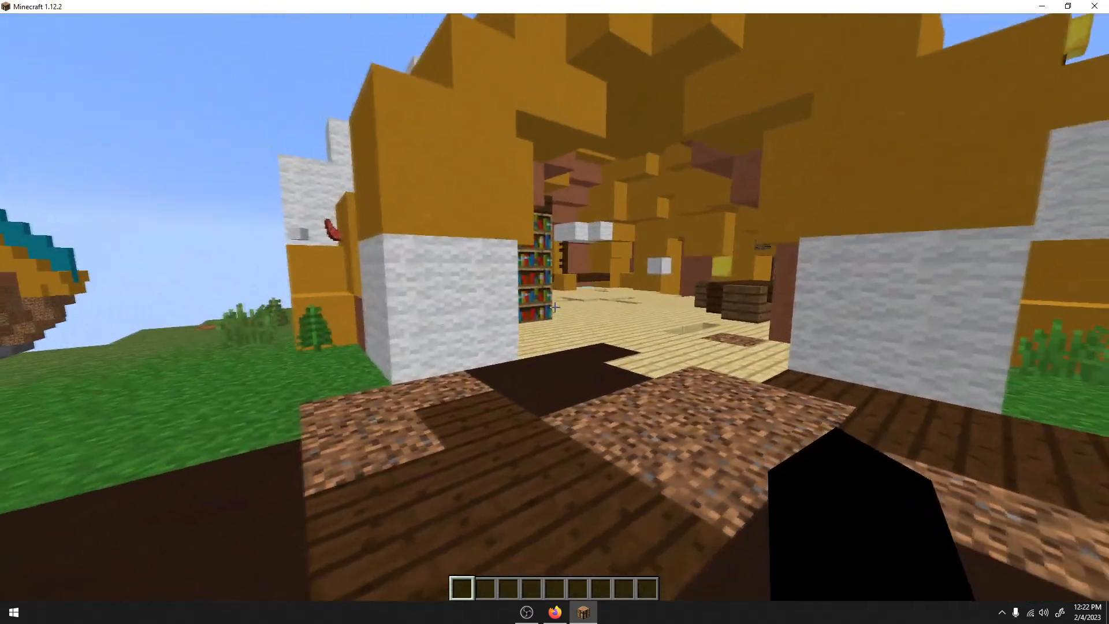
key("w")
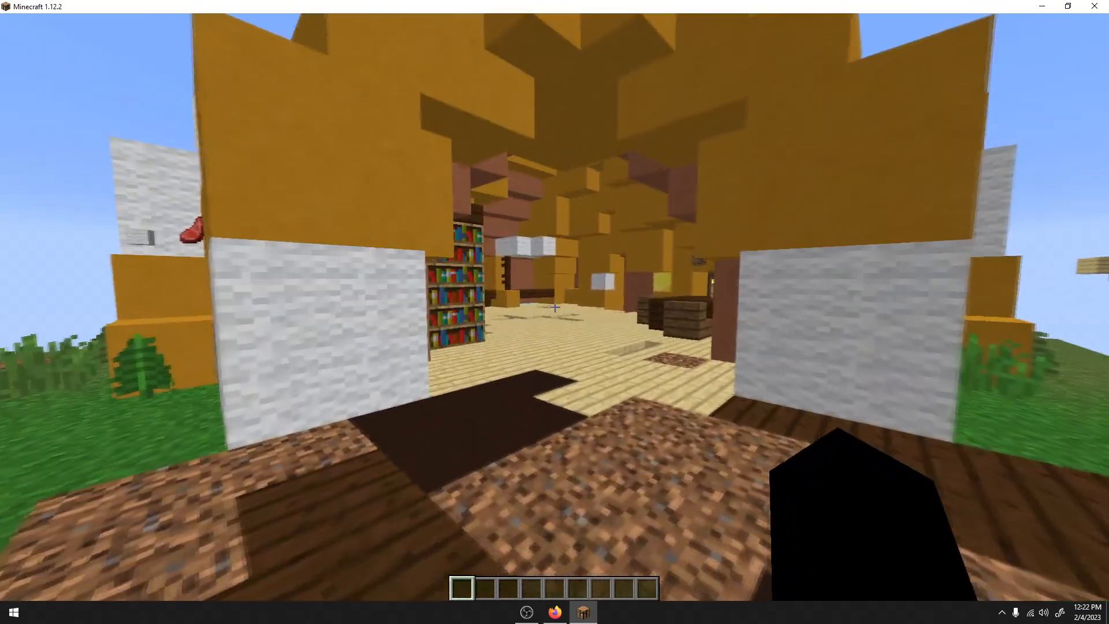
Place the Npc Wand from the CustomNpcs Tools items in the first hotbar slot and close the inventory.
key("e")
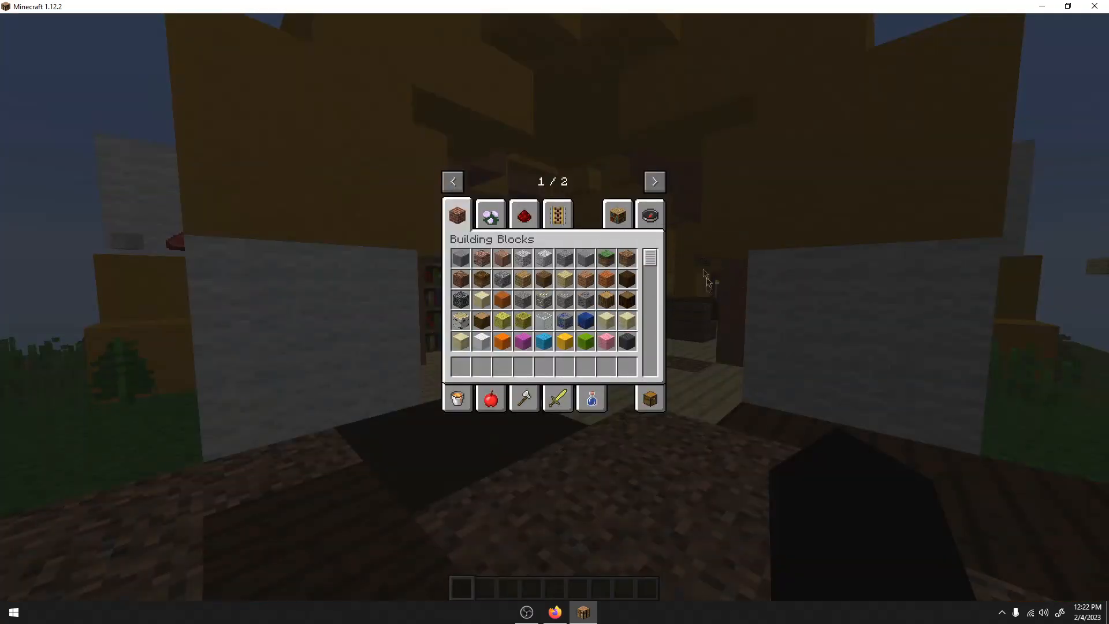
left_click(655, 182)
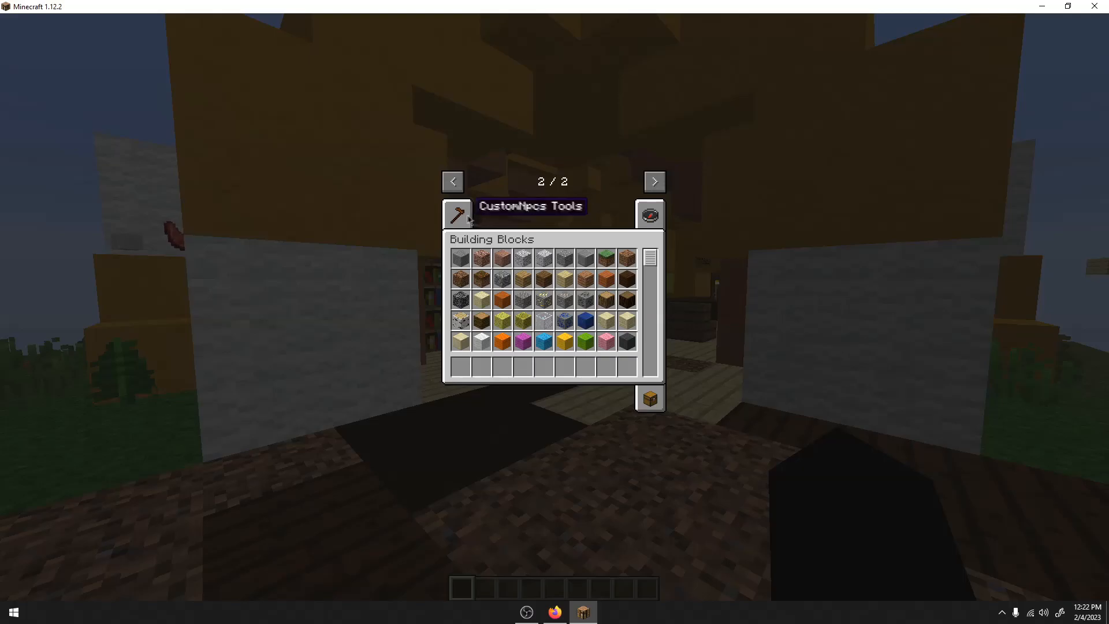
left_click(462, 219)
left_click(460, 258)
left_click(461, 366)
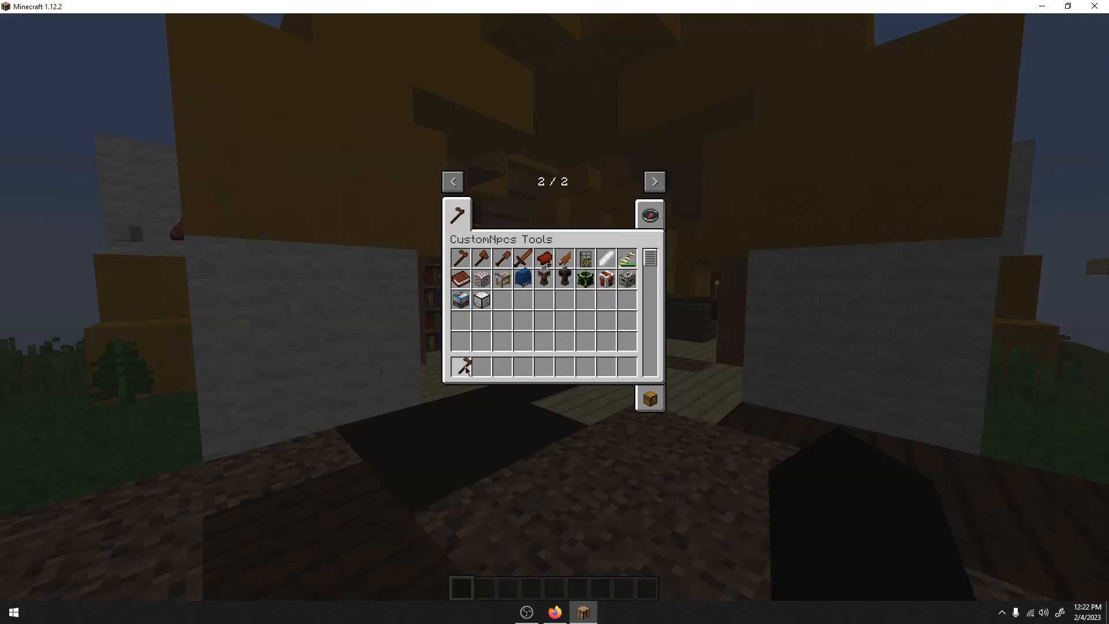
key("e")
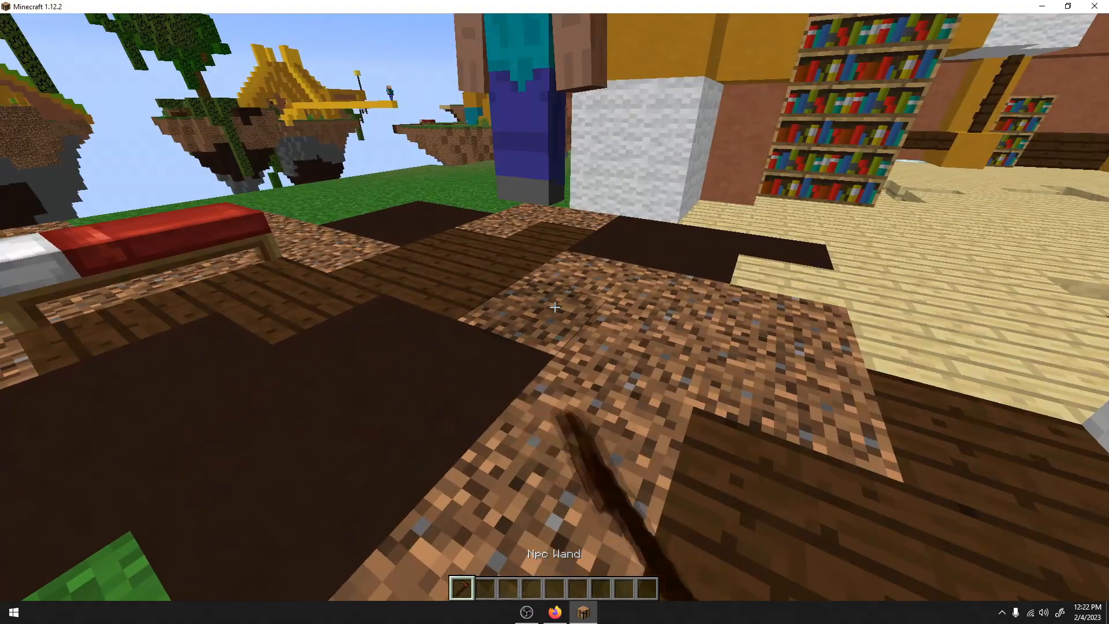
Spawn an NPC with the Npc Wand on the gravel path in front of the house and close its settings.
right_click(555, 312)
left_click(781, 182)
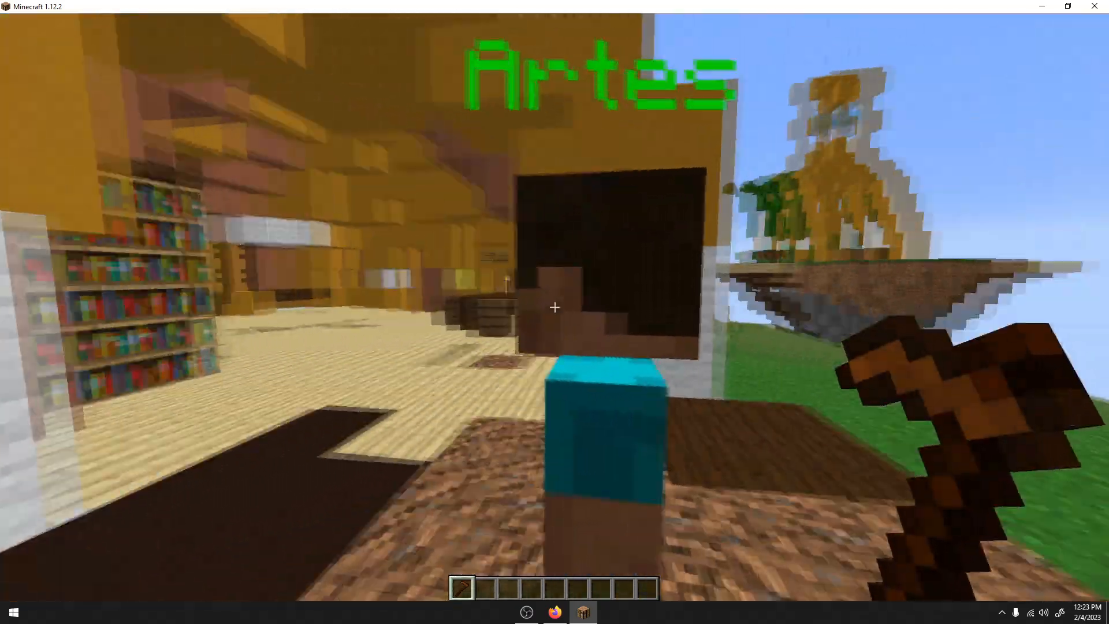
key("s")
key("w")
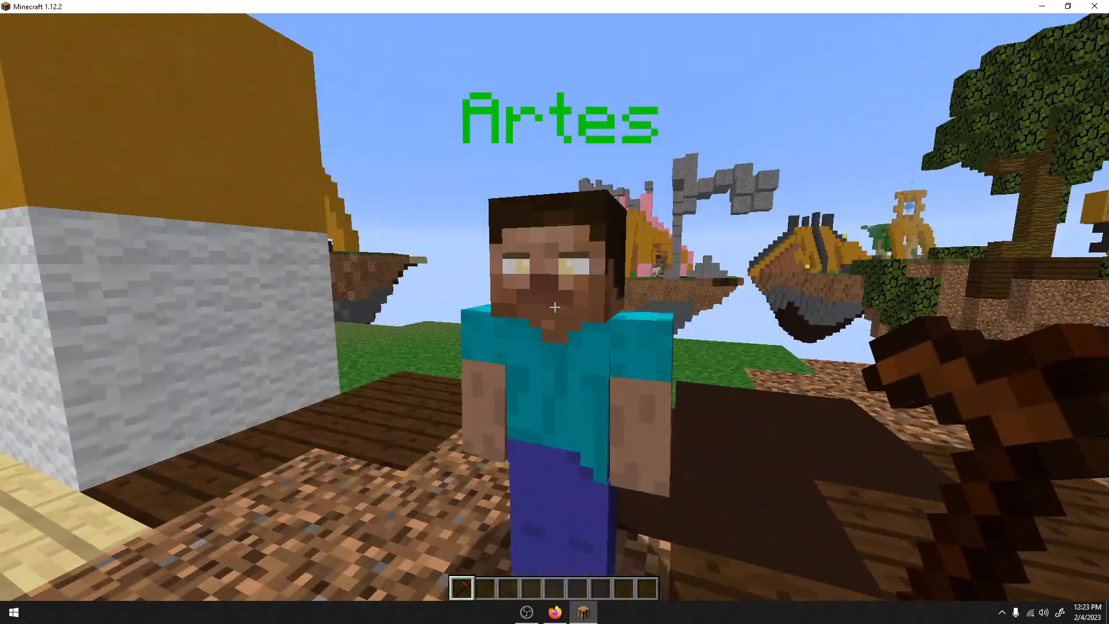
Set the NPC model's Eyes part to None and close its settings.
right_click(554, 311)
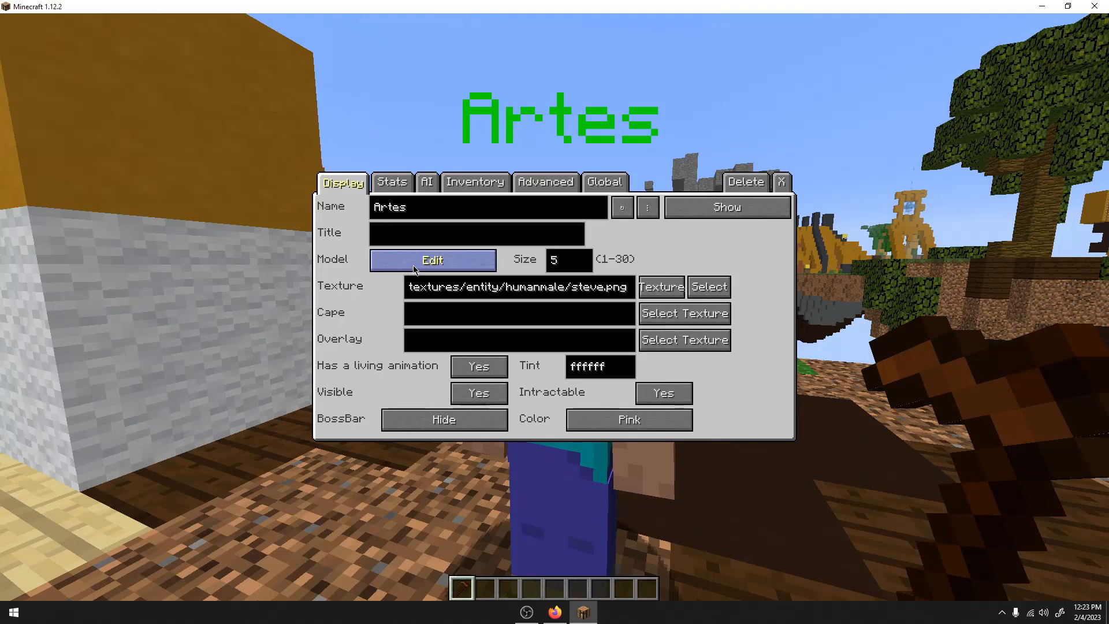
left_click(409, 324)
left_click(370, 295)
left_click(497, 238)
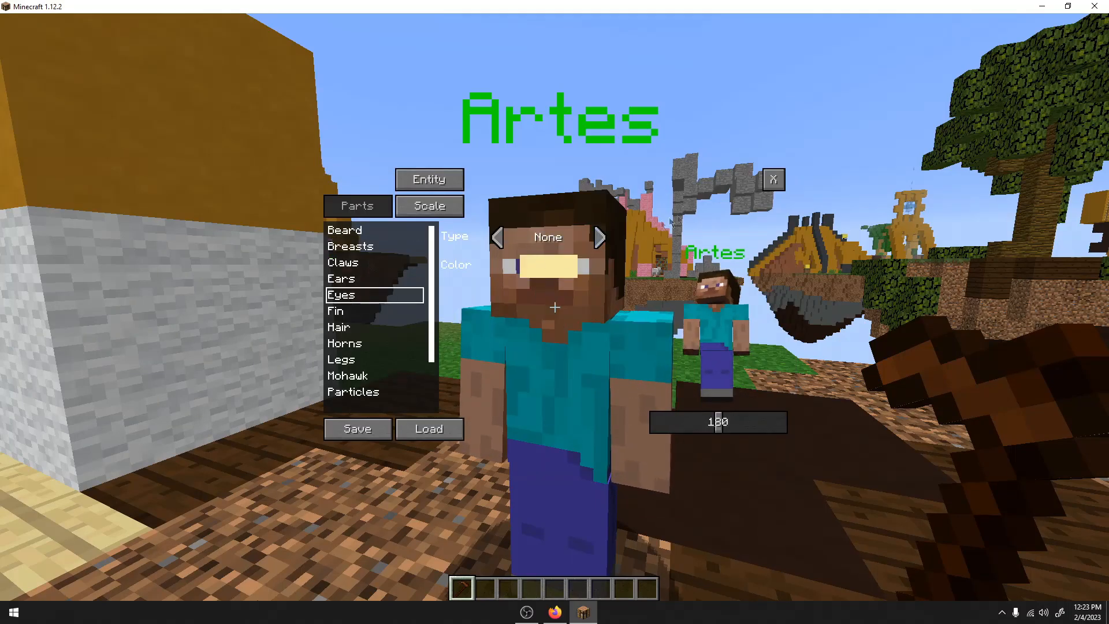
left_click(774, 180)
left_click(774, 182)
key("s")
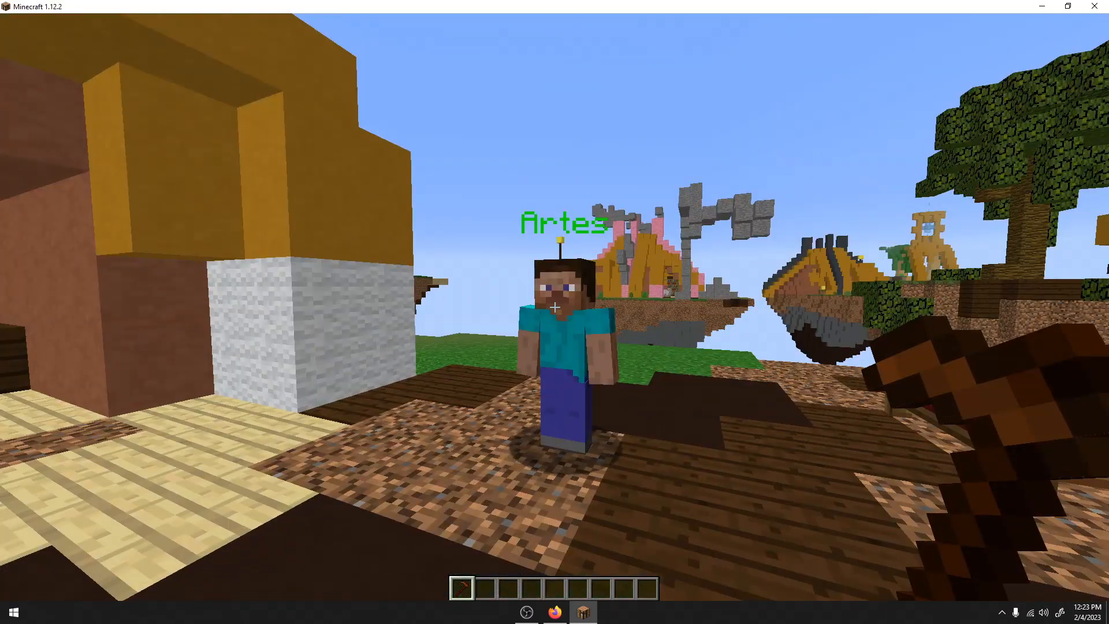
Switch the NPC's texture source to Player, close its settings and view the skin up close.
right_click(554, 307)
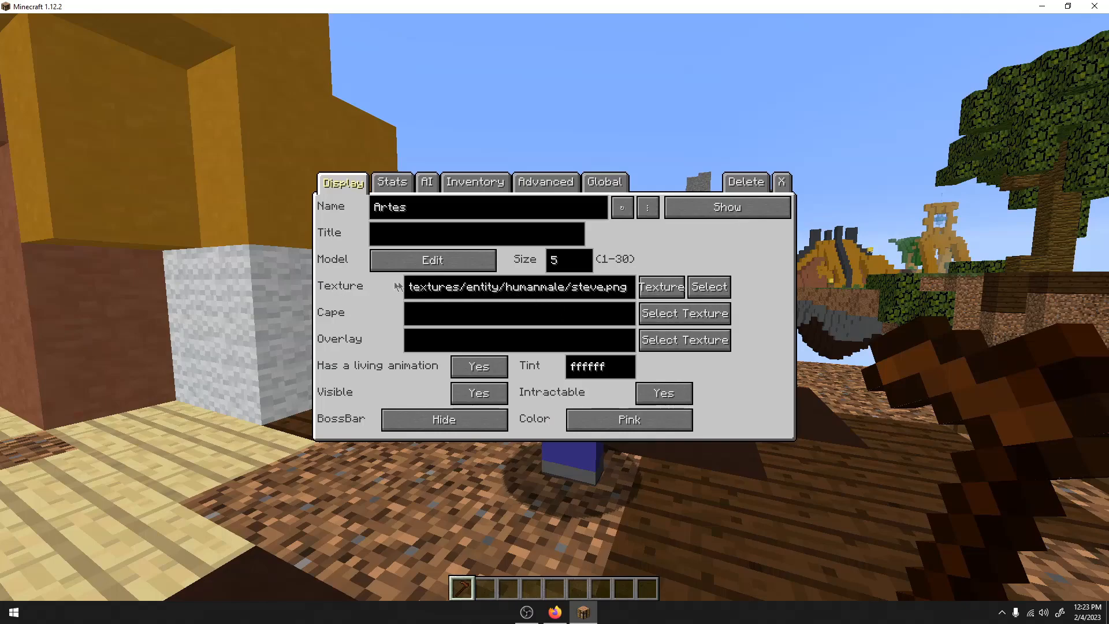
left_click(664, 288)
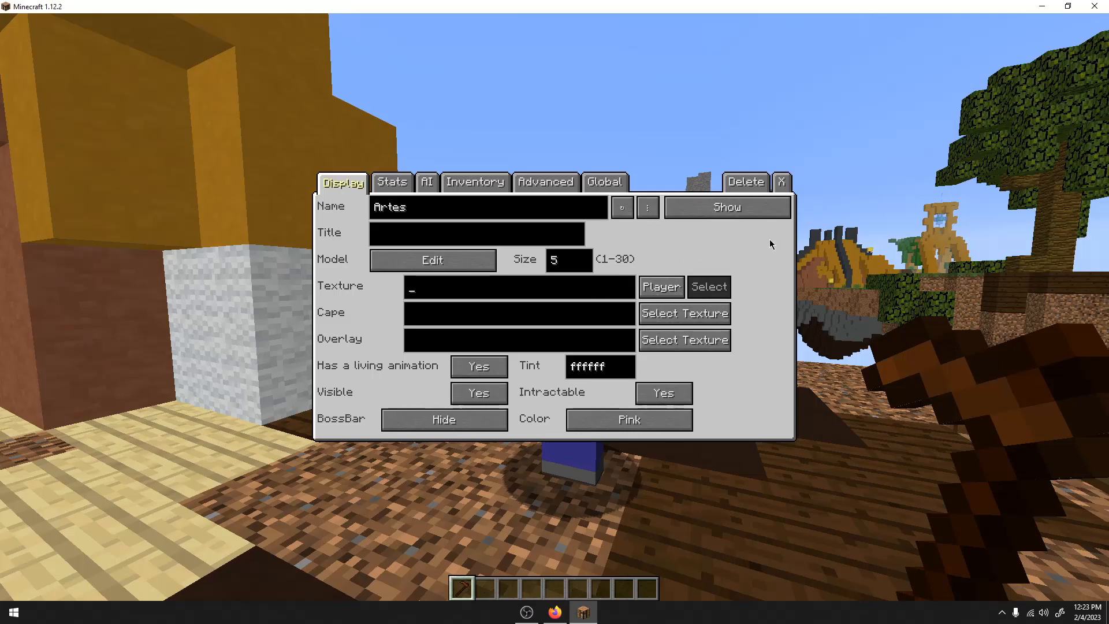
key("Escape")
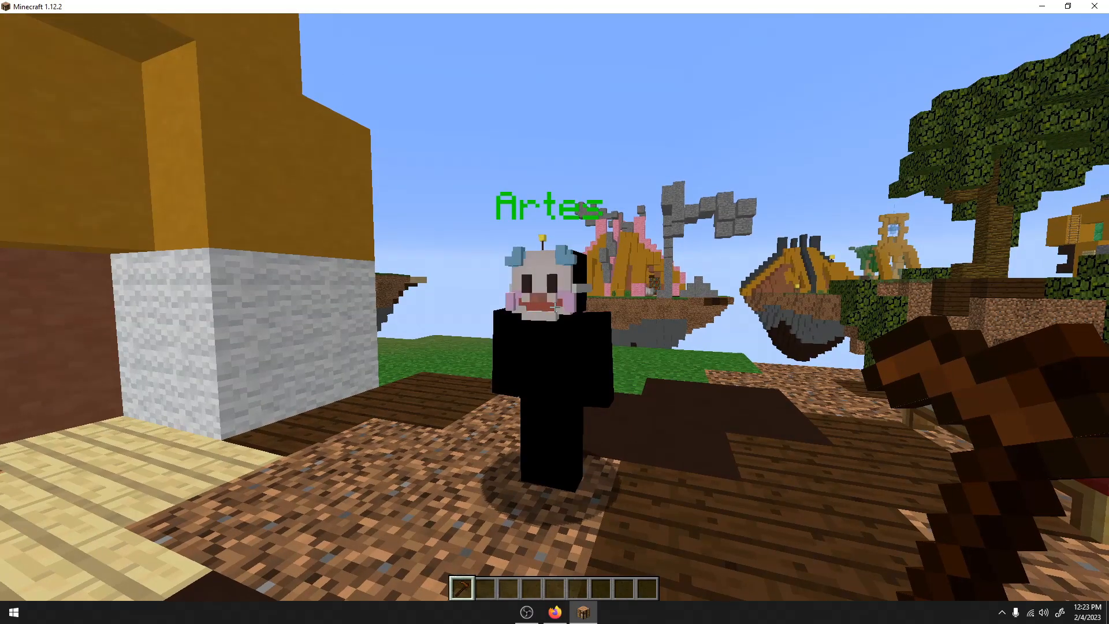
key("w")
key("a")
key("d")
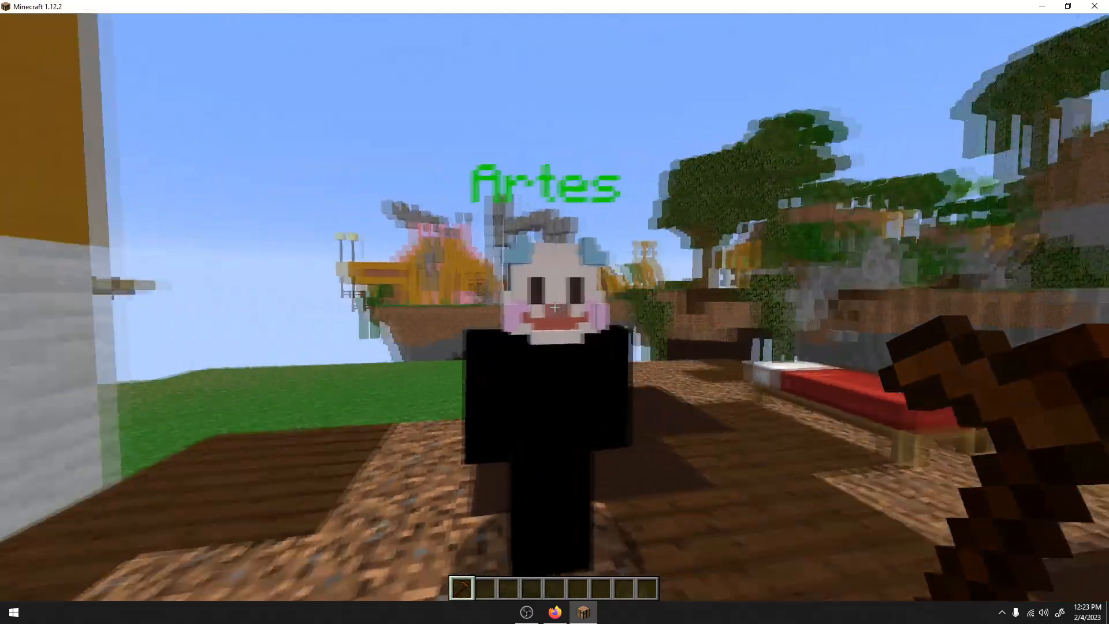
Enter another player's username as the NPC's texture and close its settings.
right_click(556, 309)
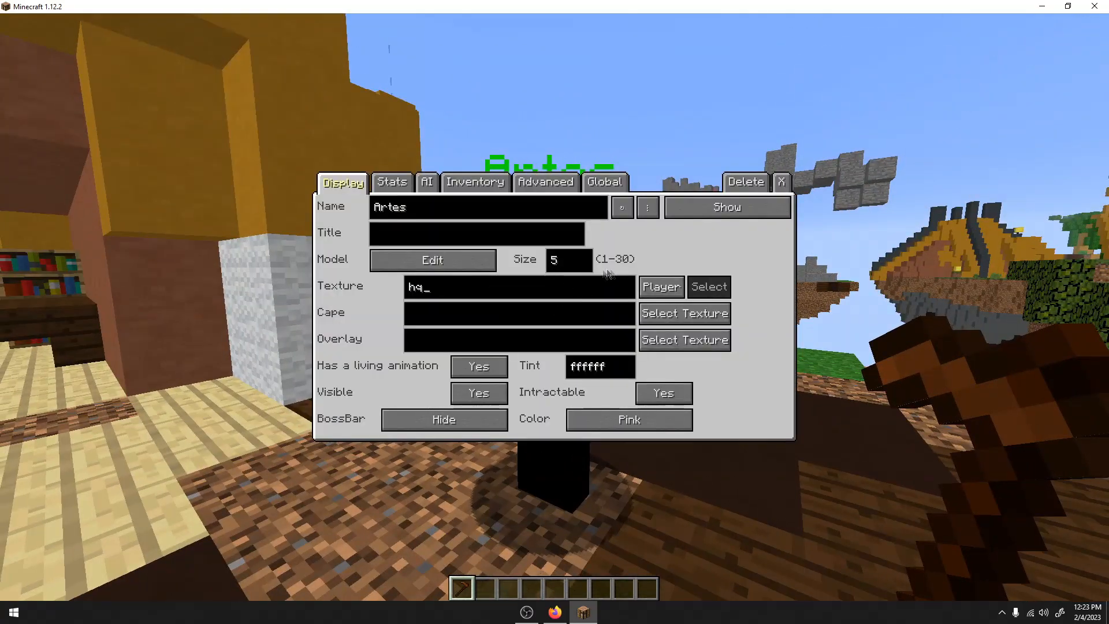
type("pb")
left_click(782, 183)
key("a")
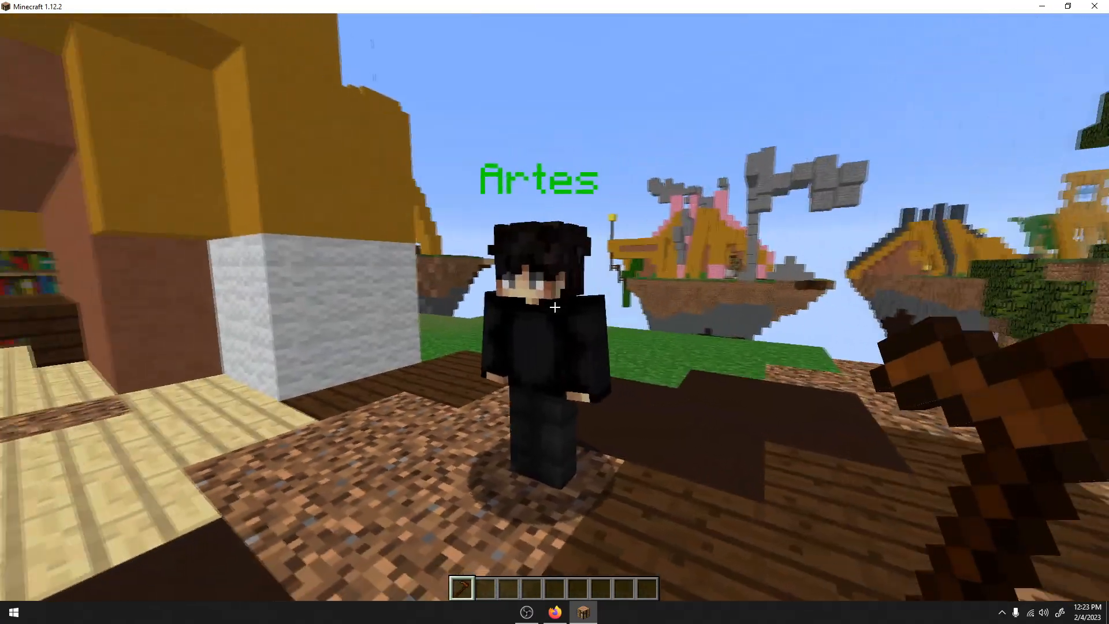
Set the NPC's movement rotation to Manual at 90 degrees in its AI settings.
right_click(555, 307)
left_click(428, 182)
left_click(419, 386)
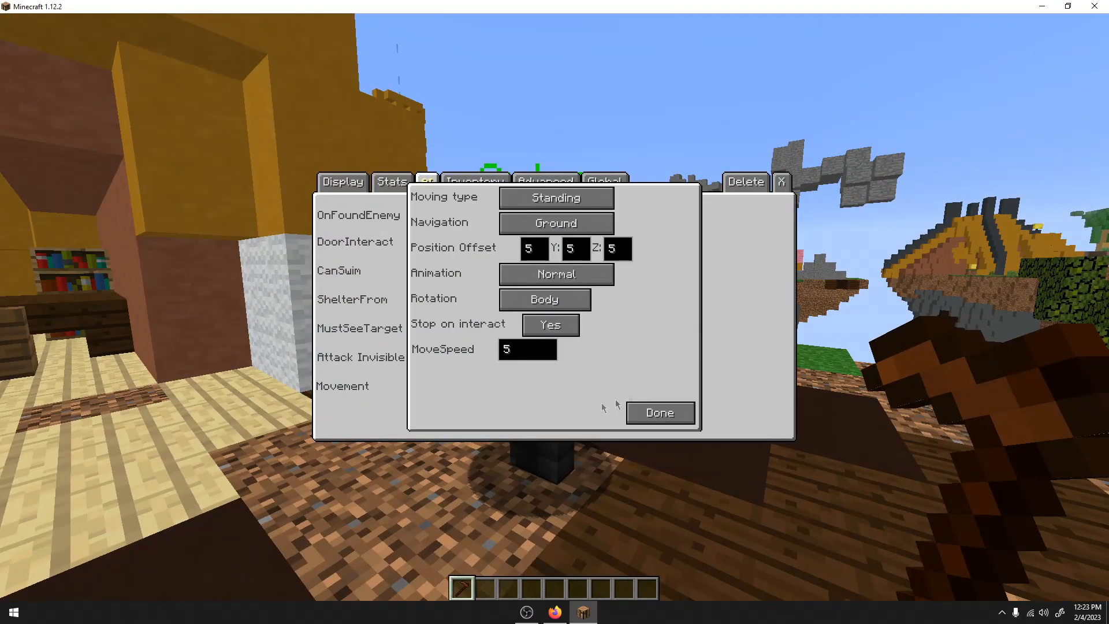
left_click(580, 300)
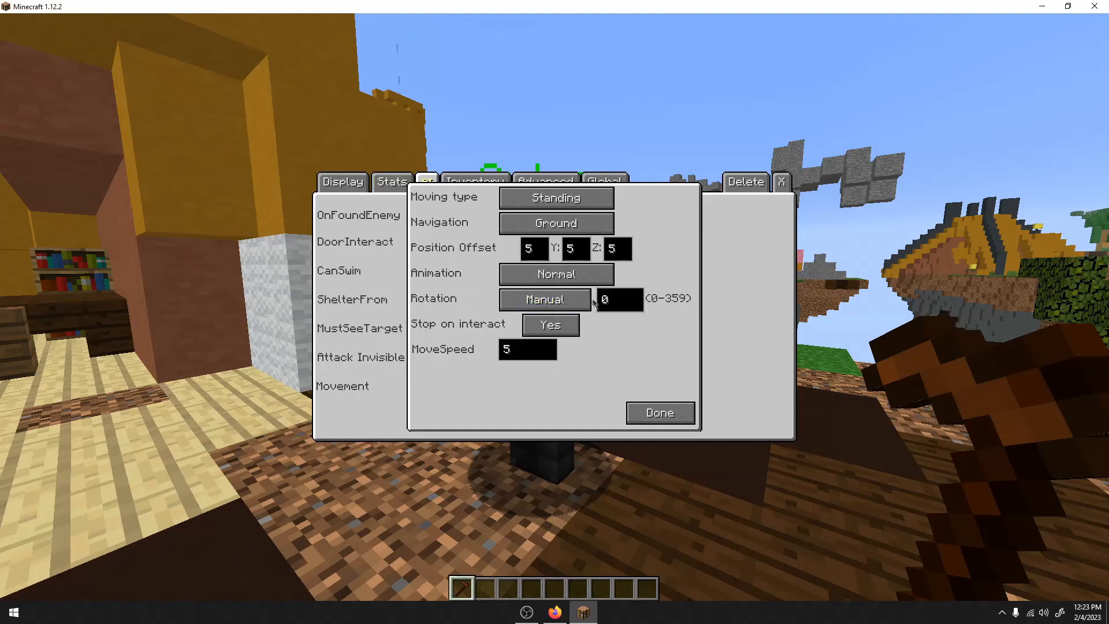
type("90")
left_click(660, 412)
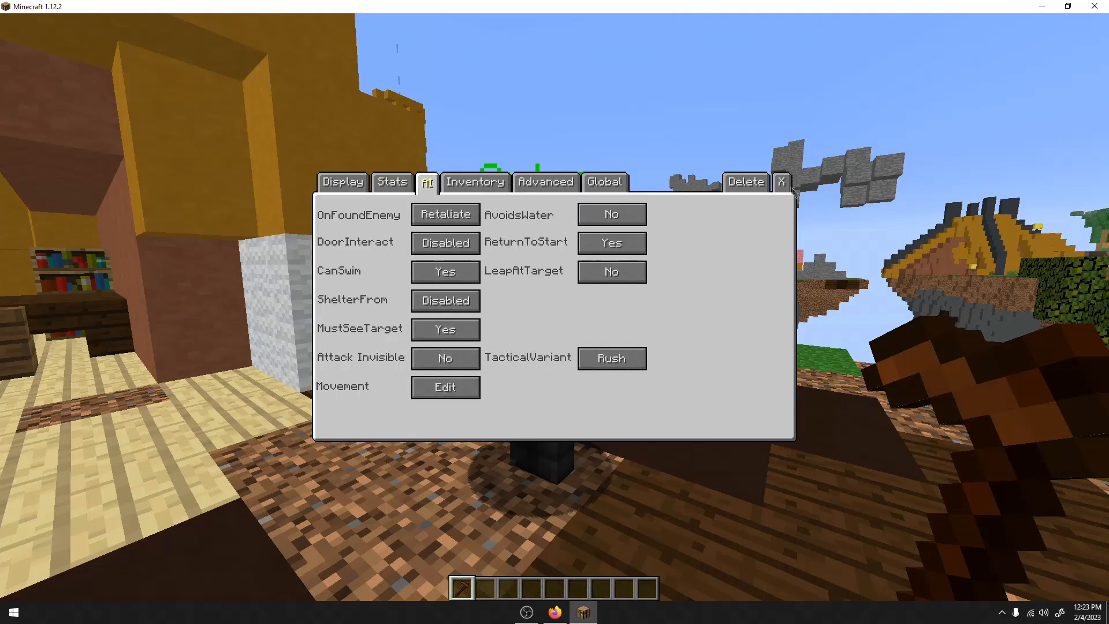
Try a manual rotation of 180 degrees in the NPC's movement settings and close them.
key("Escape")
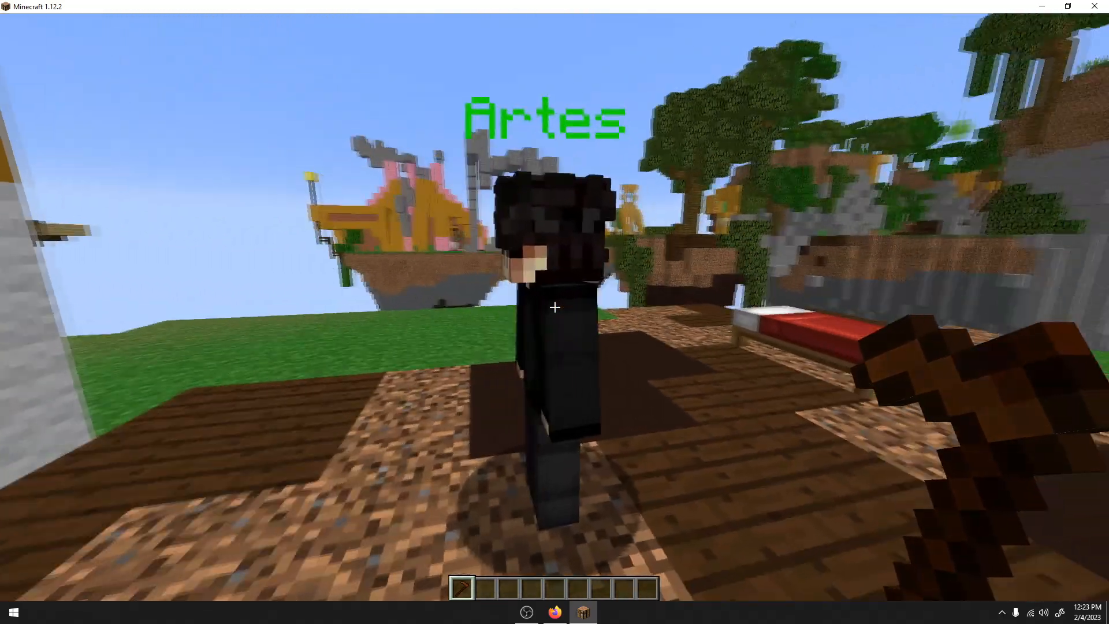
right_click(555, 306)
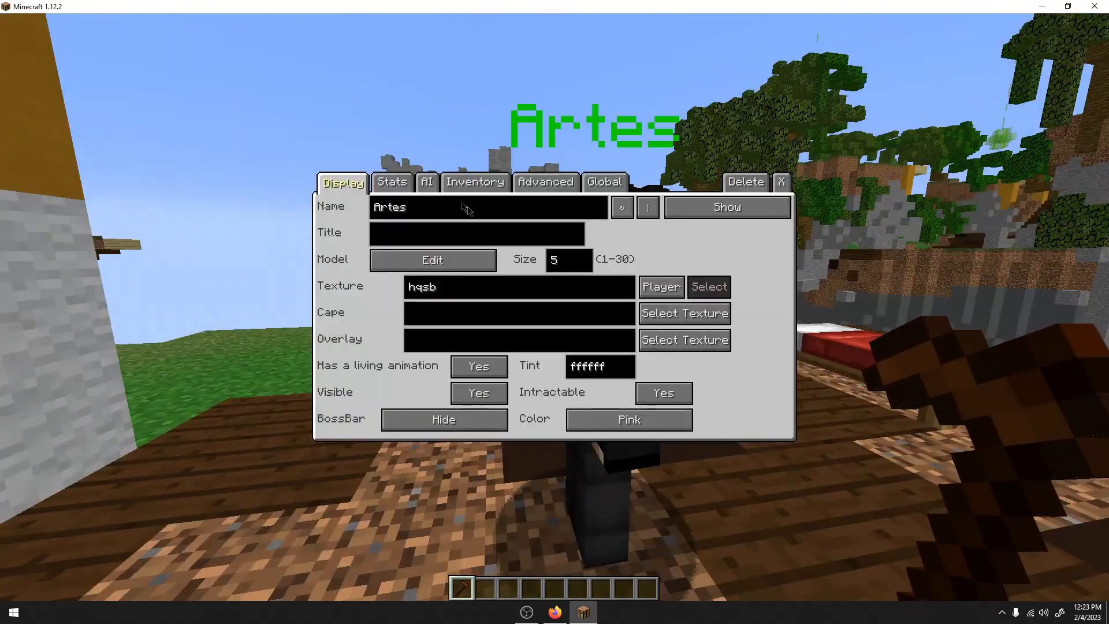
left_click(428, 183)
left_click(448, 384)
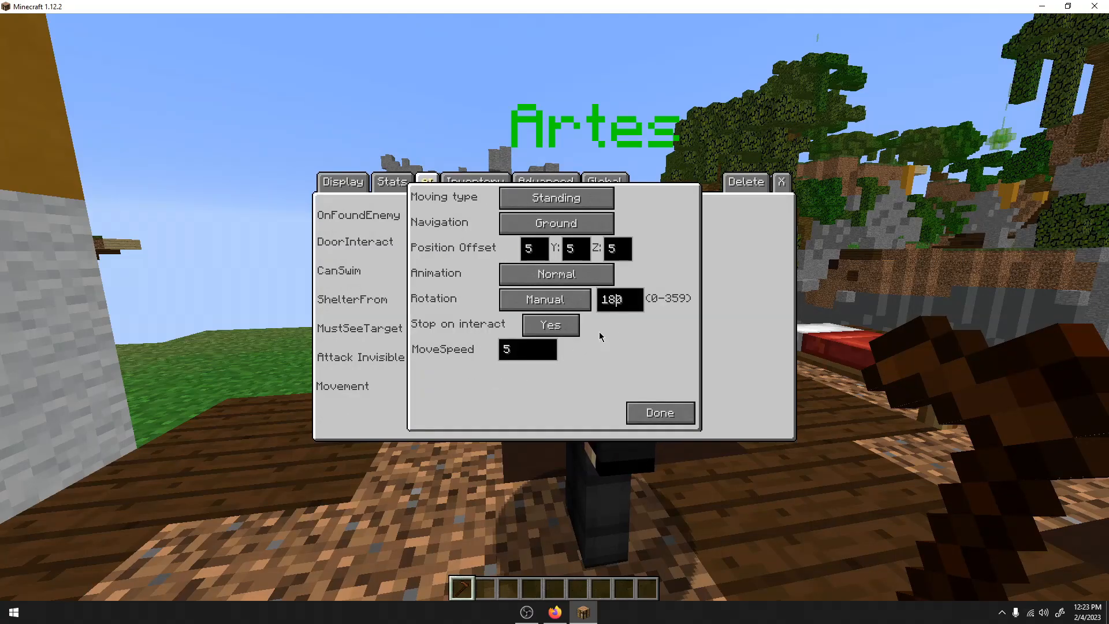
left_click(660, 412)
left_click(781, 182)
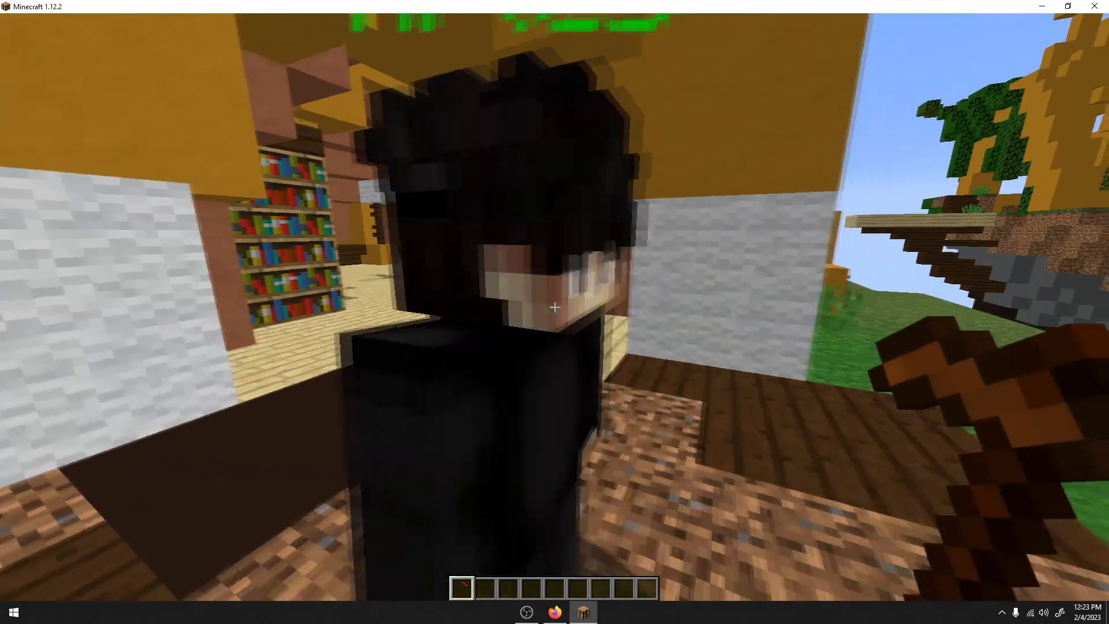
Re-enter the NPC's rotation as 180 degrees in its AI movement settings and close its settings.
right_click(555, 306)
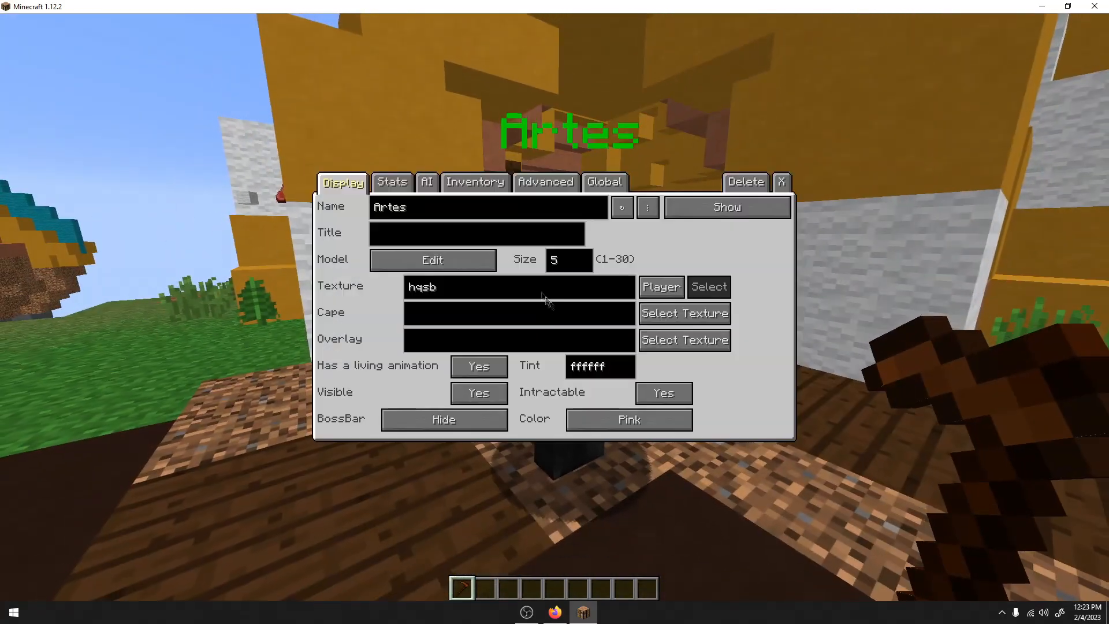
left_click(428, 182)
left_click(448, 384)
left_click(623, 309)
type("180")
left_click(660, 412)
left_click(781, 181)
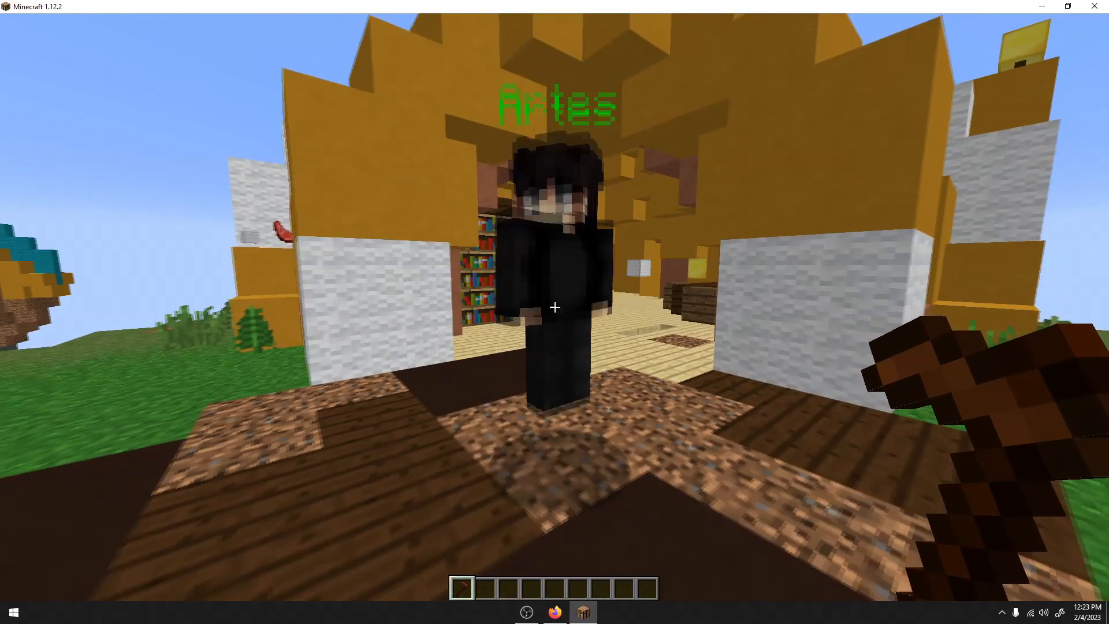
Break the red bed standing in front of the house and return to the NPC.
key("s")
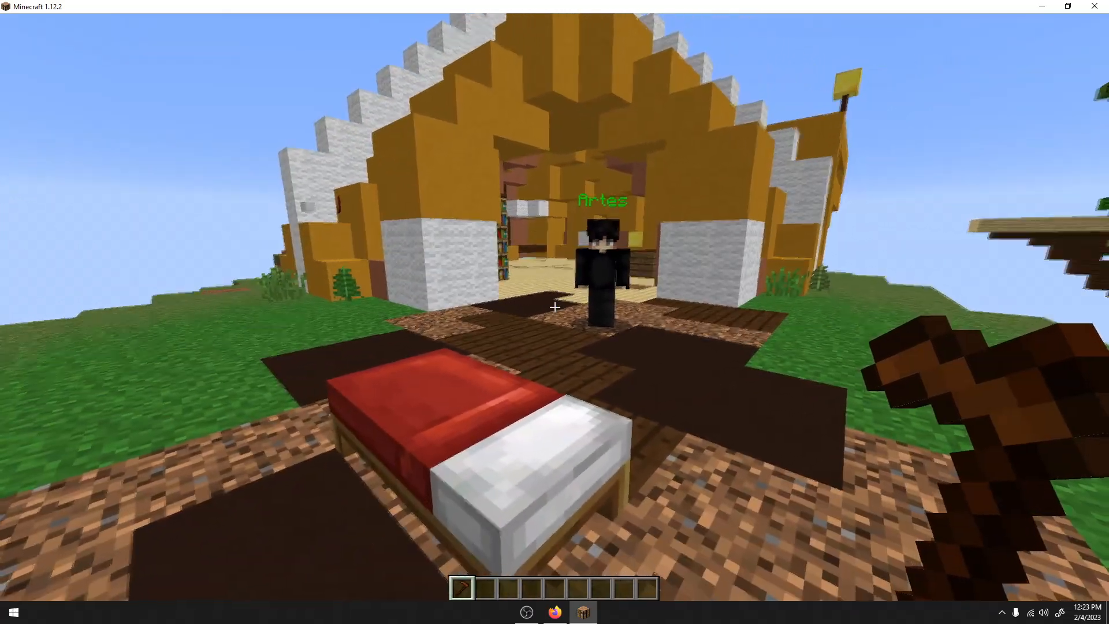
left_click(554, 306)
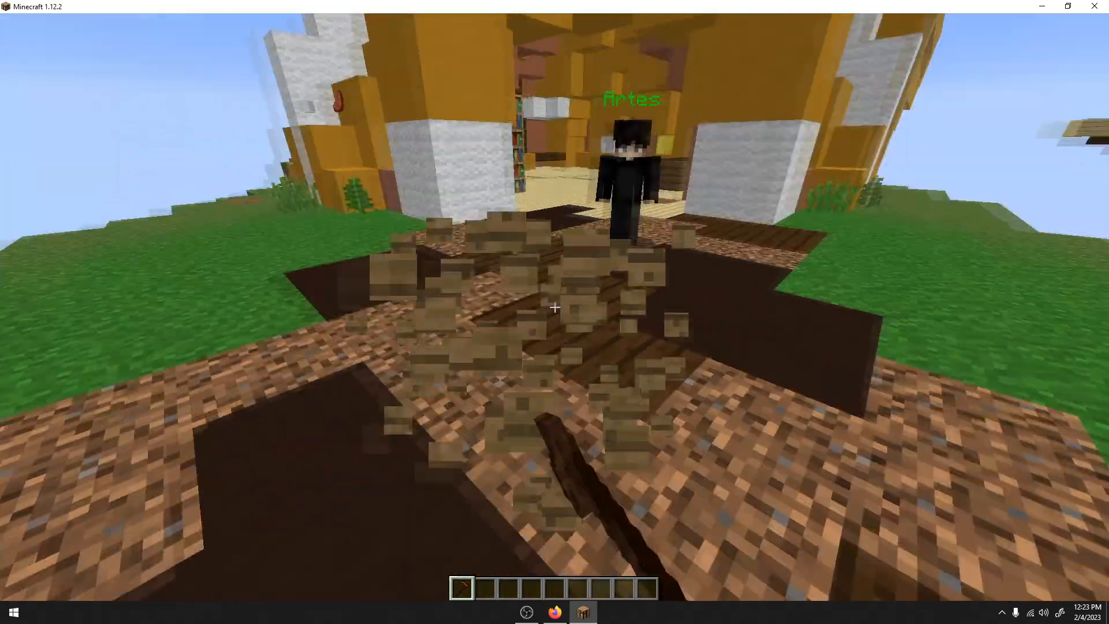
key("w")
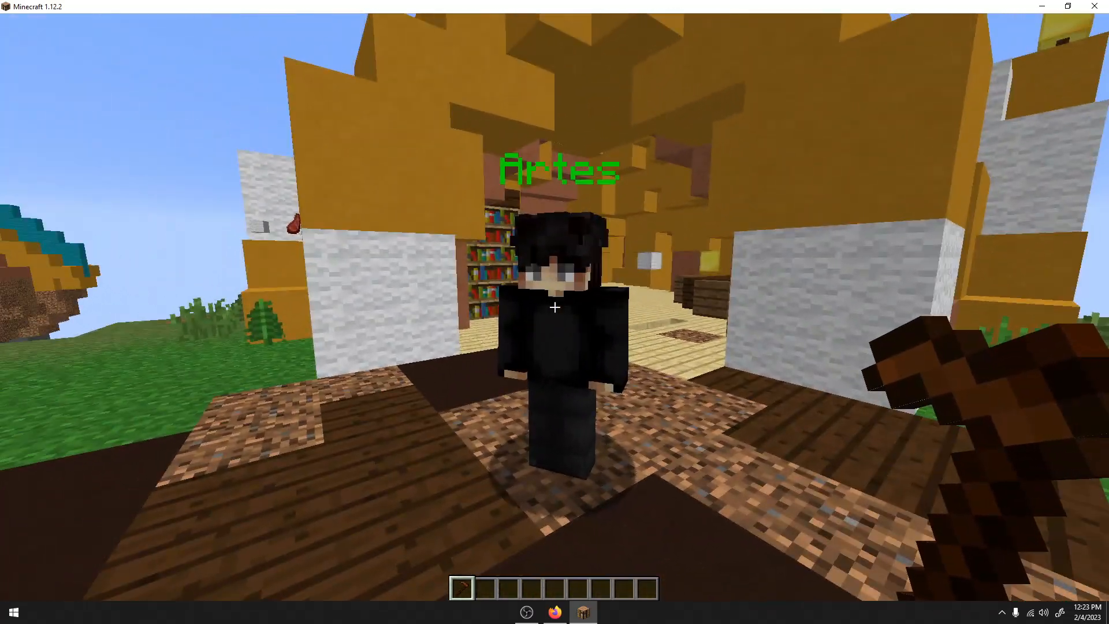
Set the NPC's job to Puppet in its advanced settings and open the puppet pose editor.
right_click(555, 306)
left_click(545, 183)
left_click(492, 239)
left_click(492, 239)
left_click(492, 239)
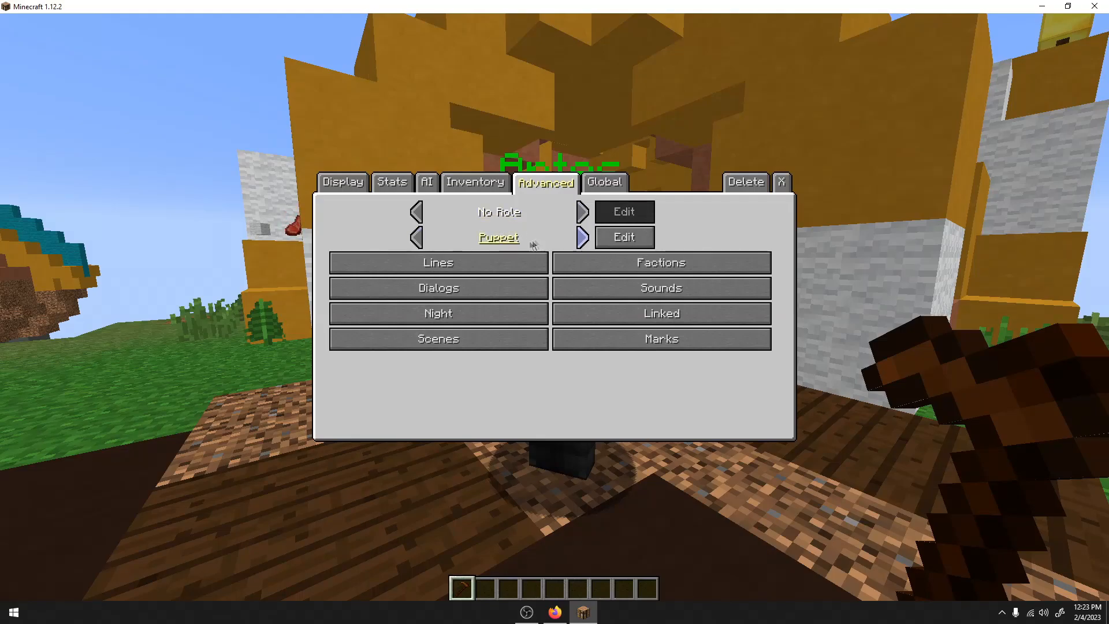
left_click(651, 240)
Enable the puppet's Head and set its X rotation to 172%, leaving Y and Z at 180%.
left_click(370, 331)
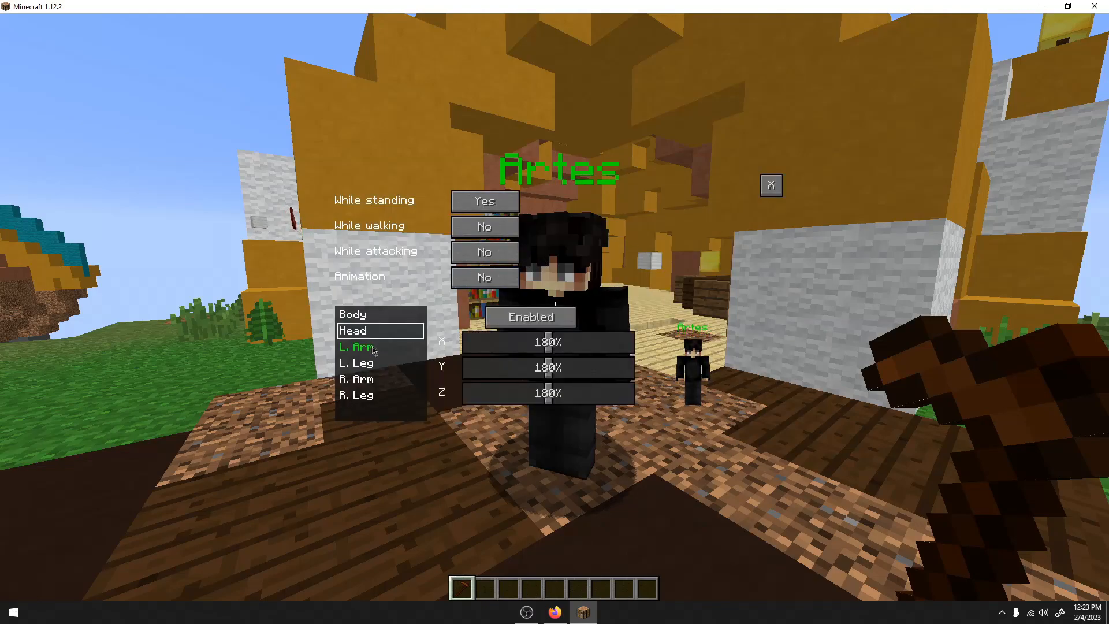
left_click_drag(532, 346, 560, 353)
left_click(381, 348)
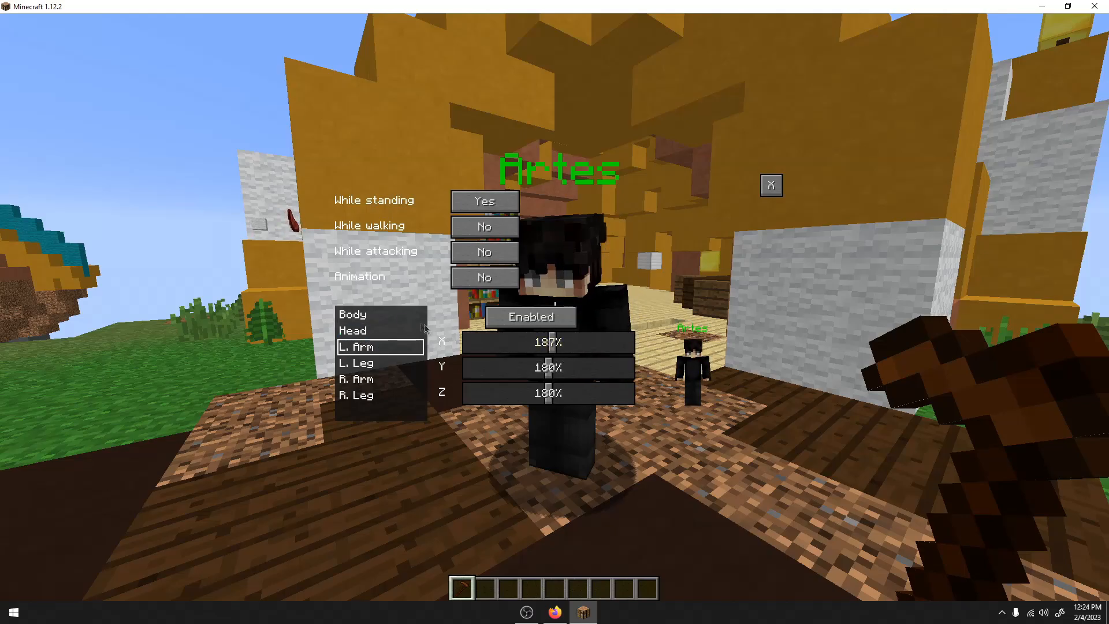
left_click(372, 332)
left_click(559, 351)
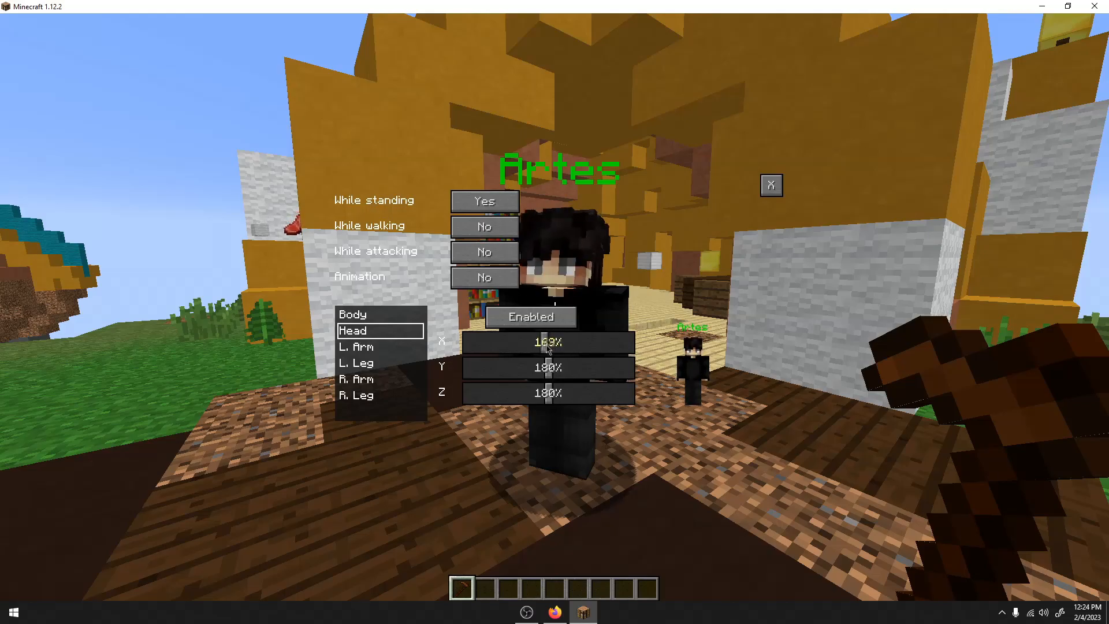
left_click_drag(559, 350, 547, 353)
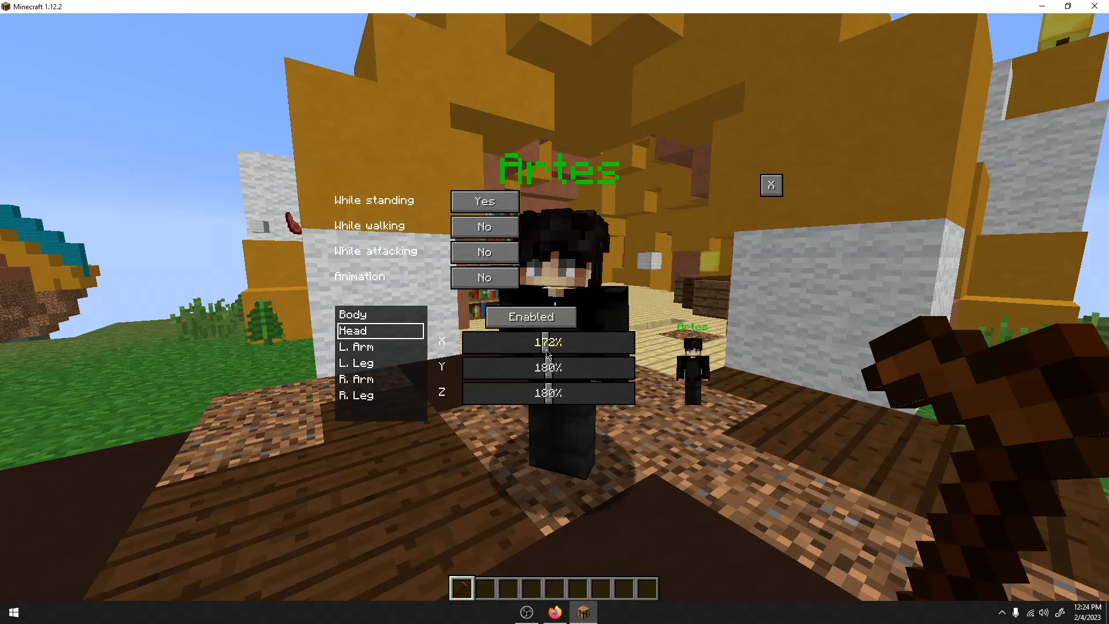
left_click_drag(549, 371, 550, 398)
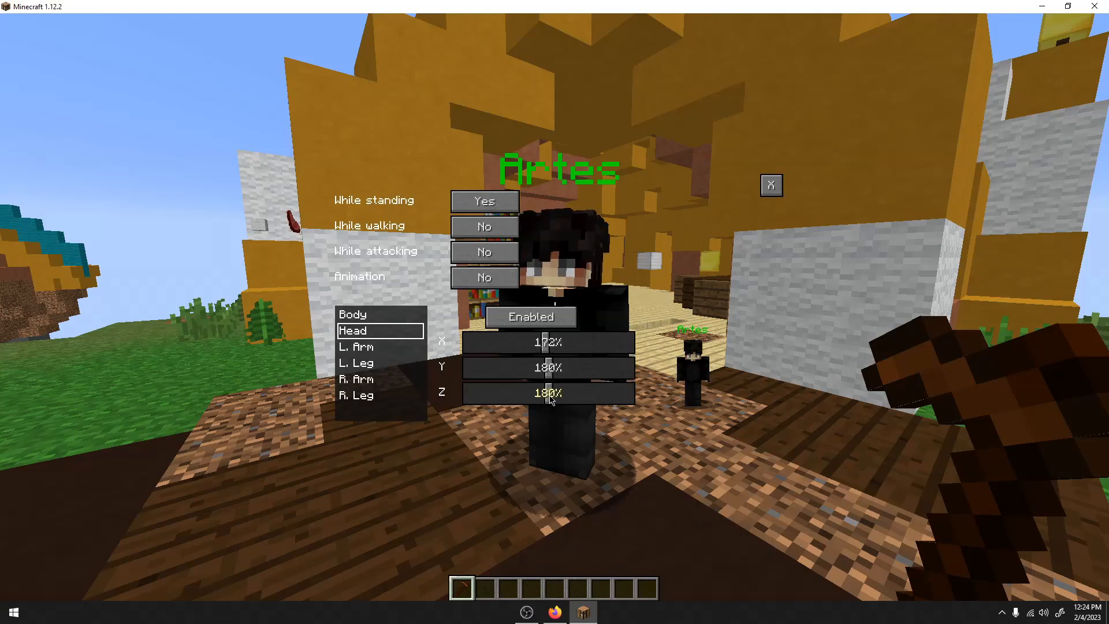
Enable both puppet arms, setting the X rotation to 250% for L. Arm and 114% for R. Arm.
left_click(374, 351)
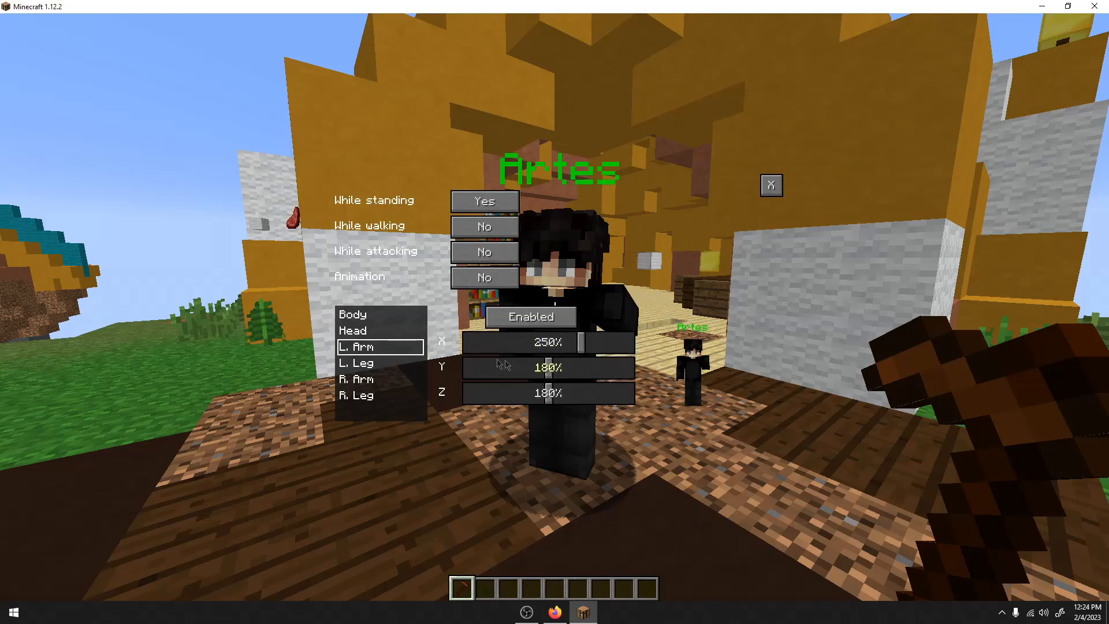
left_click(364, 366)
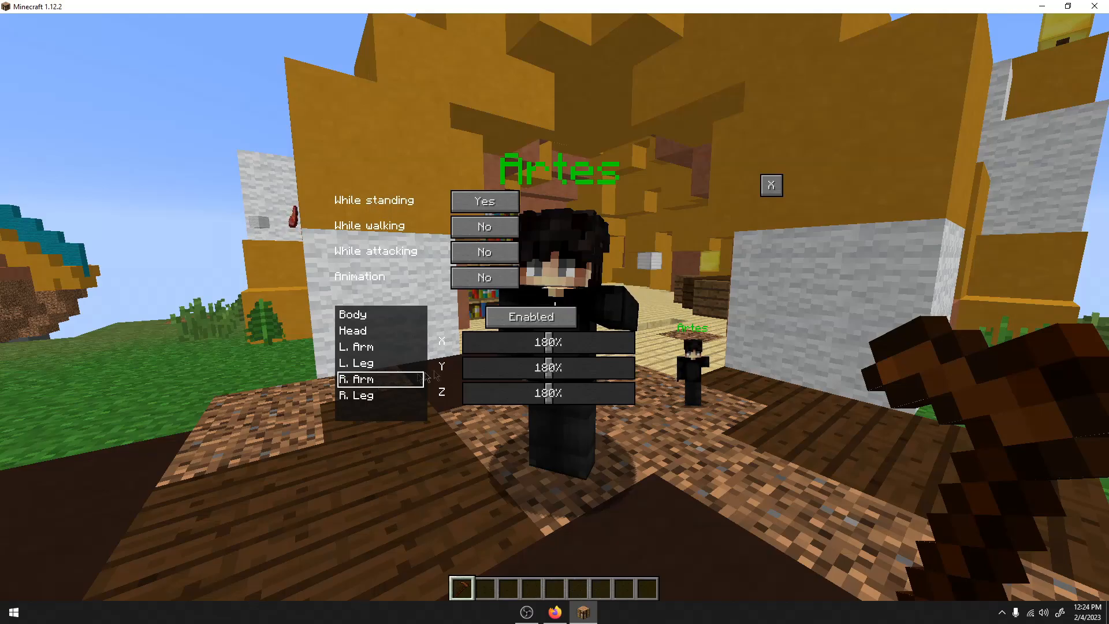
mouse_move(529, 352)
left_mouse_down()
mouse_move(511, 357)
mouse_move(521, 359)
left_mouse_up()
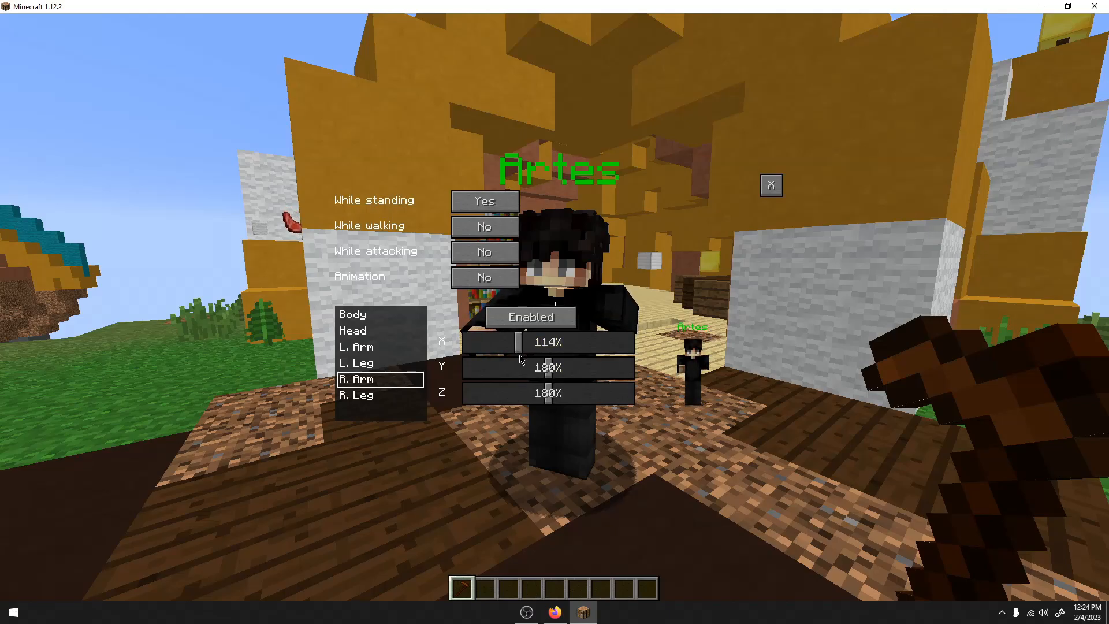
Enable both puppet legs, setting X to 225% for R. Leg and 136% for L. Leg, and close the NPC's settings.
left_click(380, 402)
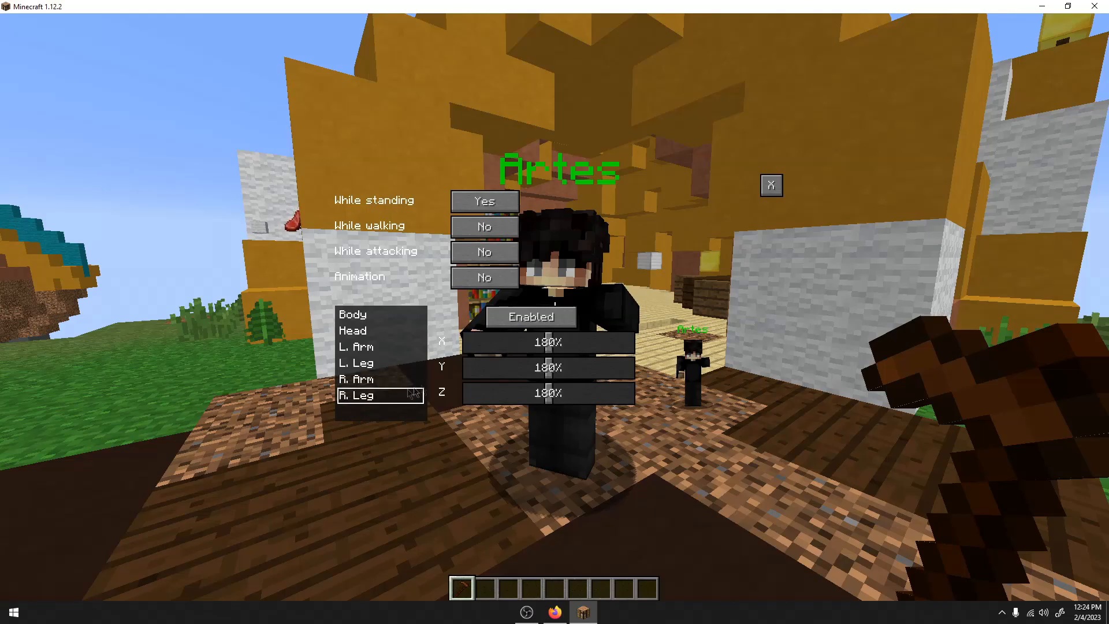
left_click_drag(549, 350, 576, 358)
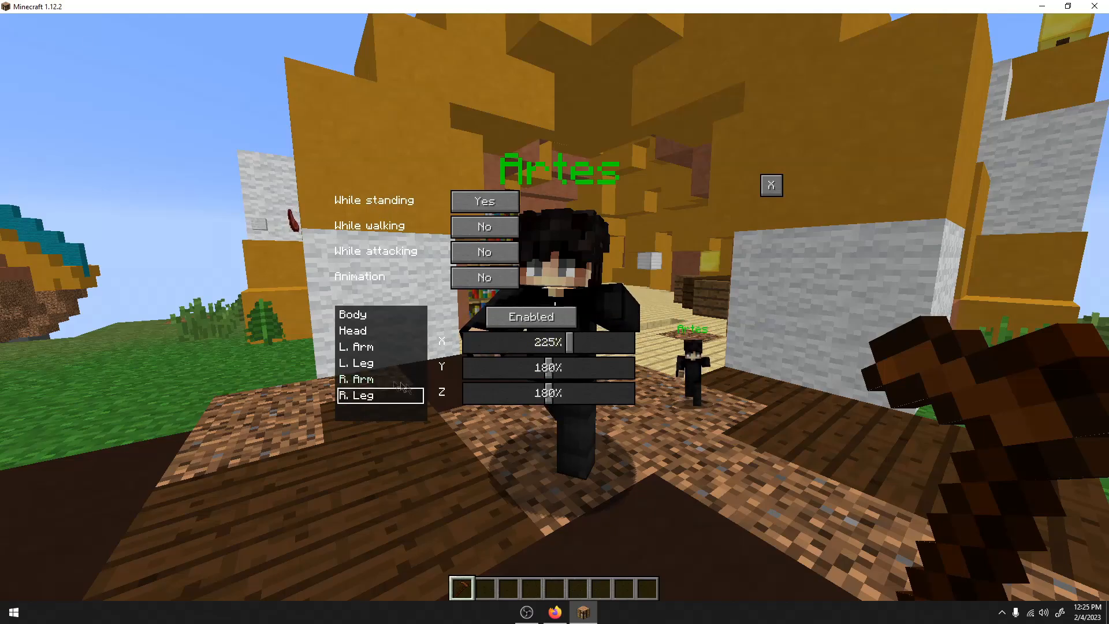
left_click(411, 366)
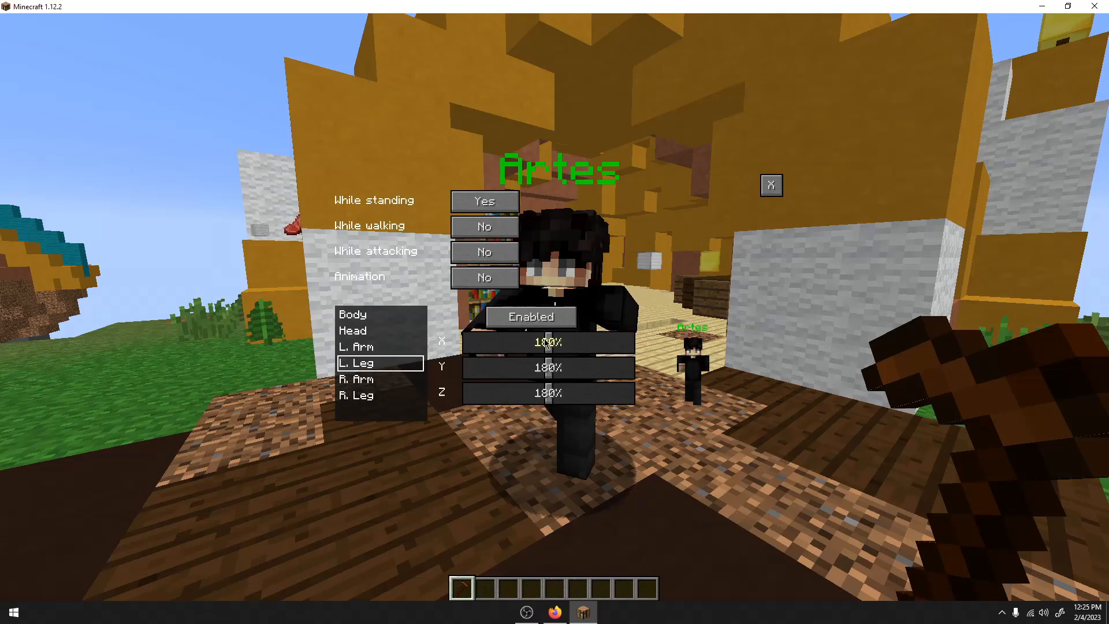
left_click_drag(547, 346, 533, 350)
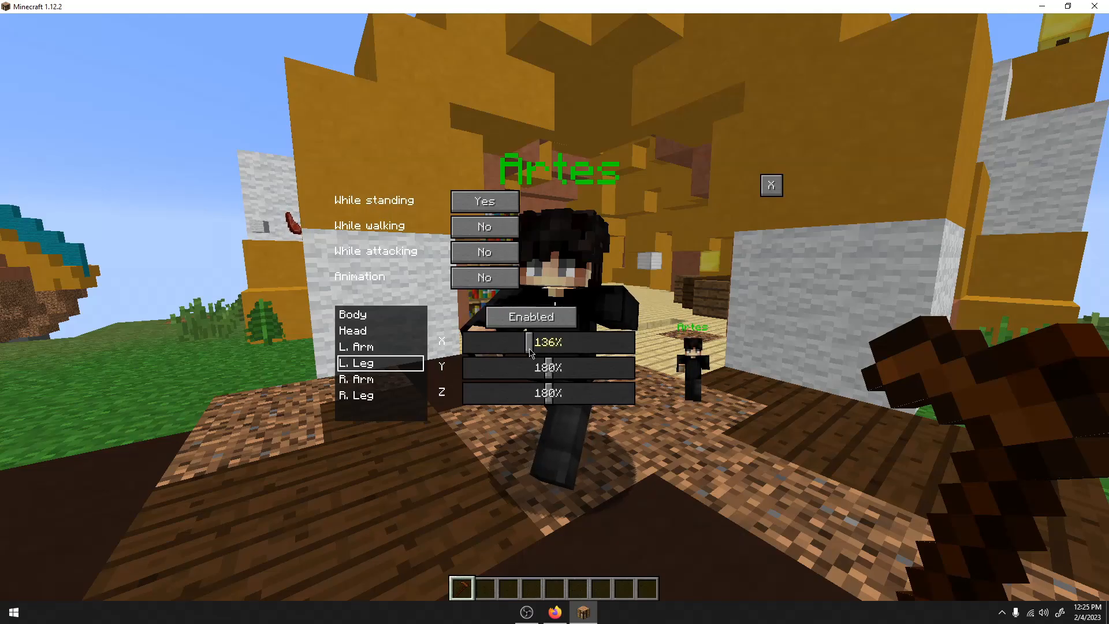
left_click(771, 186)
left_click(783, 186)
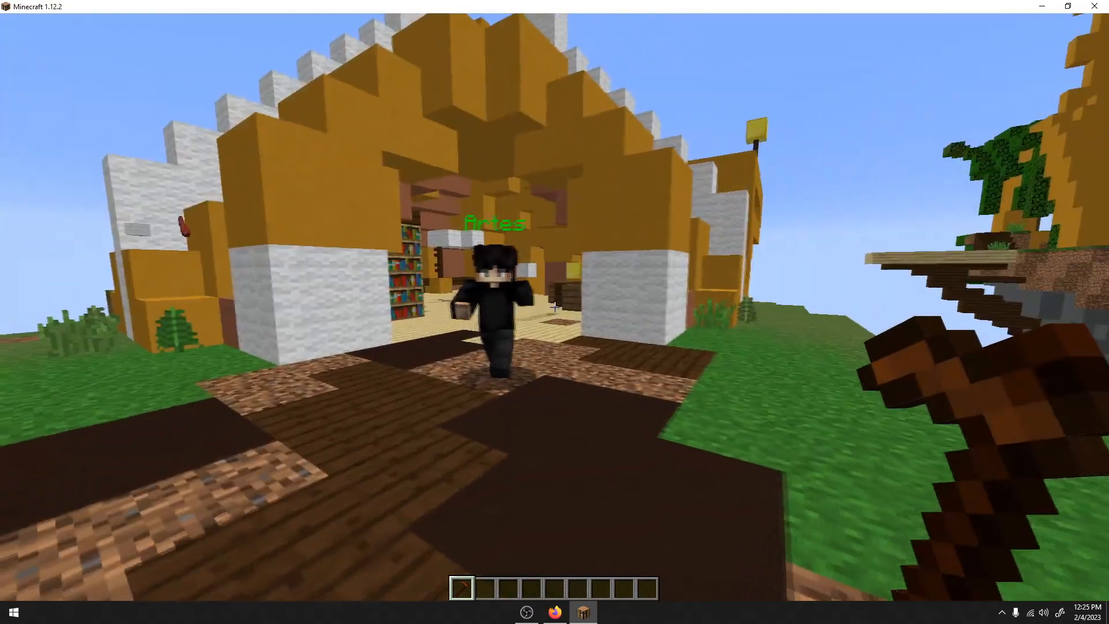
Search the creative inventory for "sw" and put a diamond sword in the second hotbar slot.
key("d")
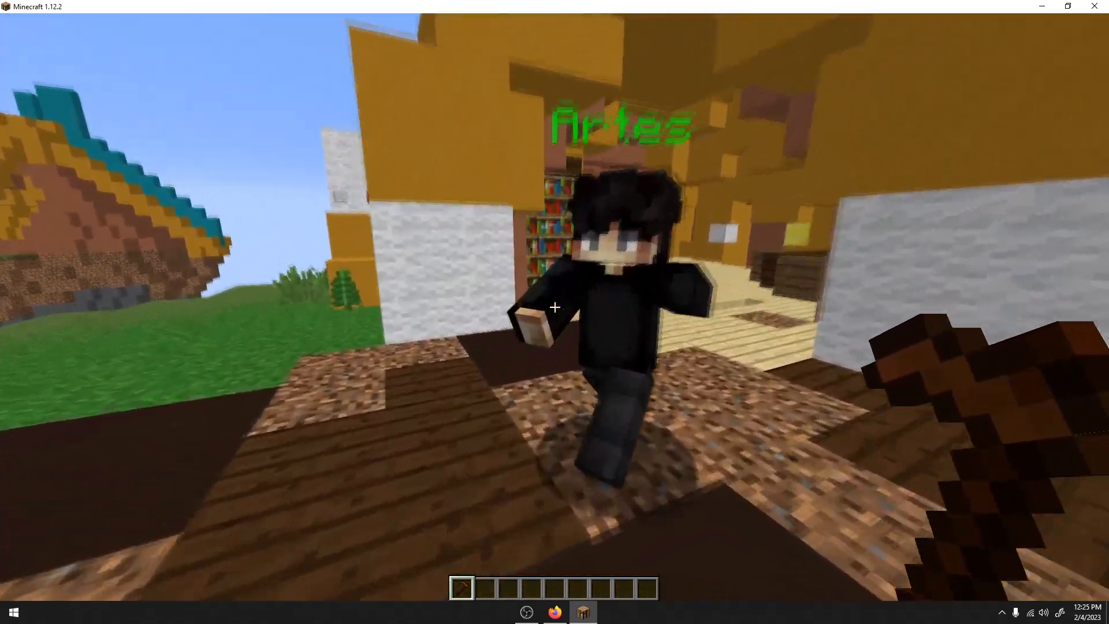
key("e")
scroll(580, 312, "down", 13)
type("sw2")
key("Escape")
key("2")
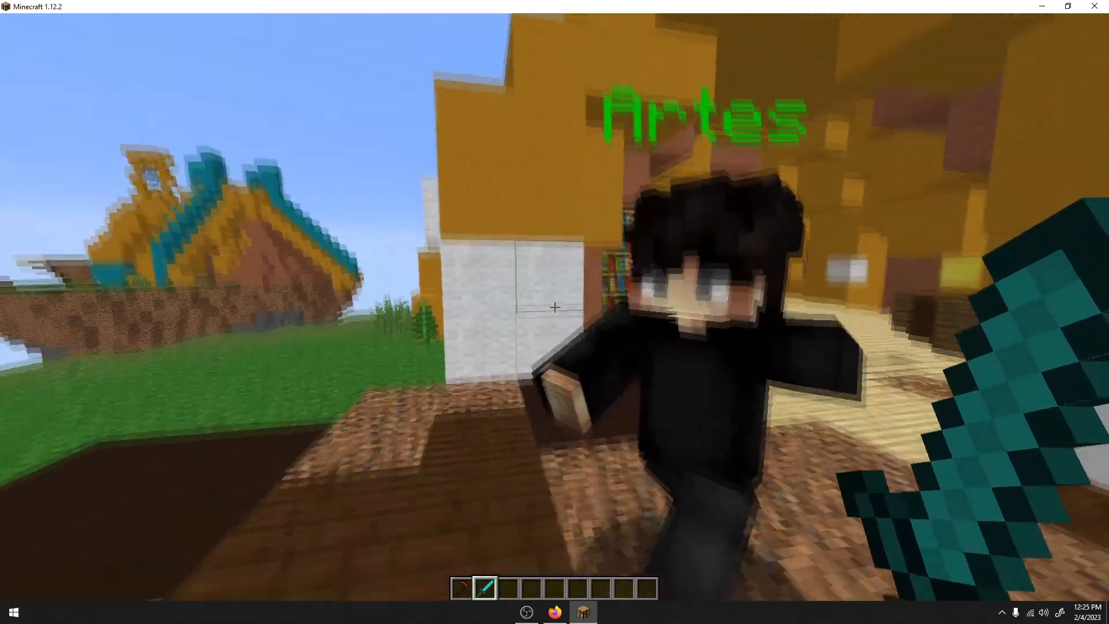
key("1")
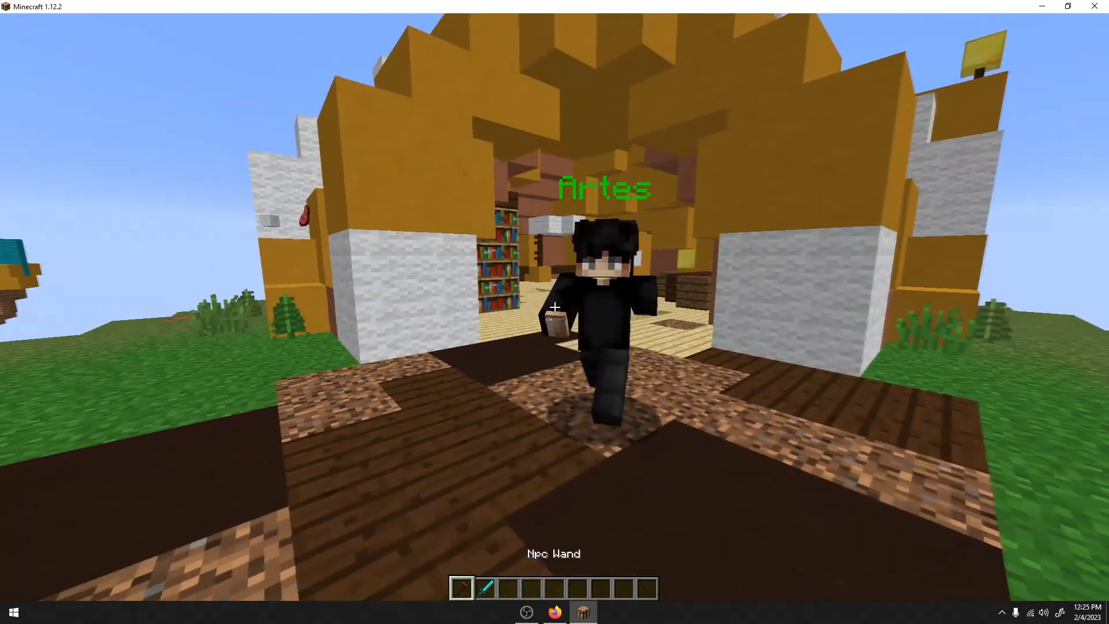
right_click(554, 307)
key("Escape")
Search the creative inventory for "lea" and place the leather cap, tunic, pants and boots in hotbar slots 3 to 6.
key("4")
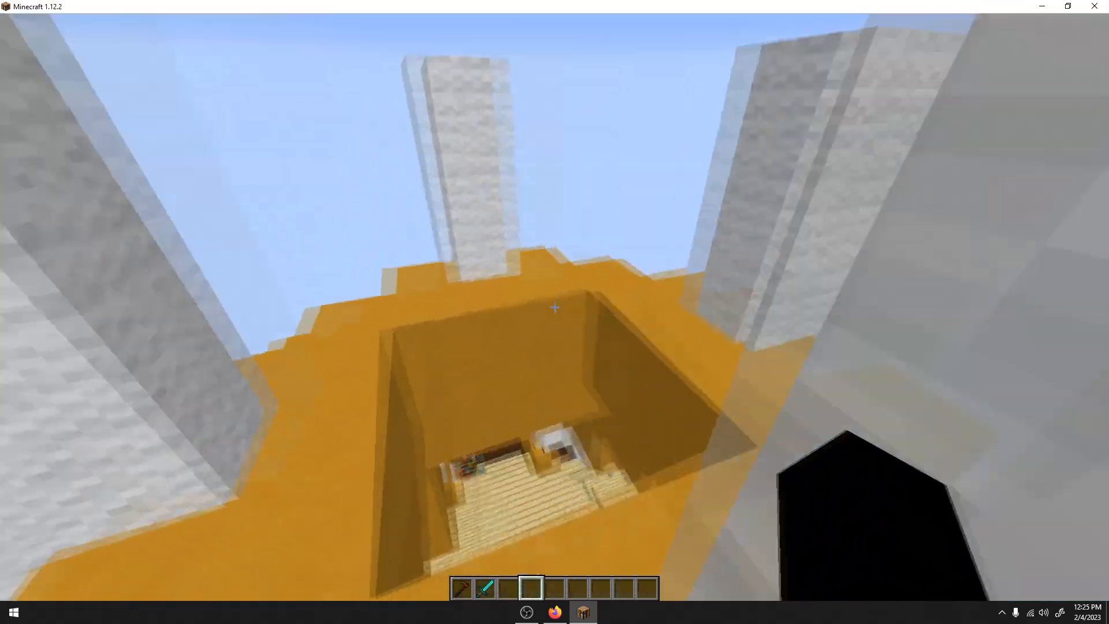
type("elea3")
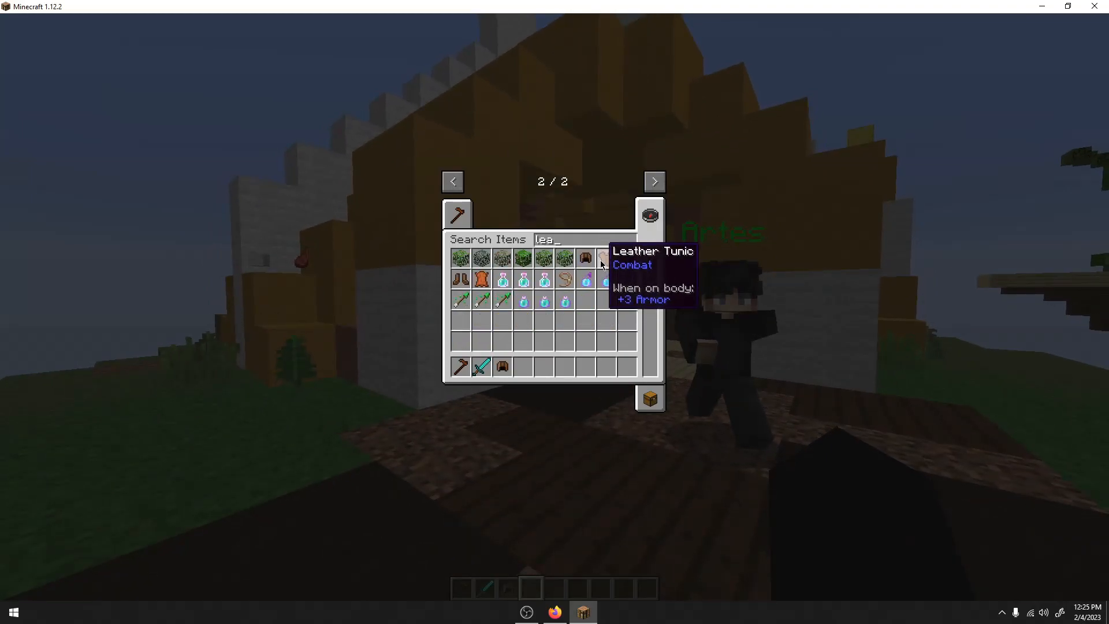
type("456dy")
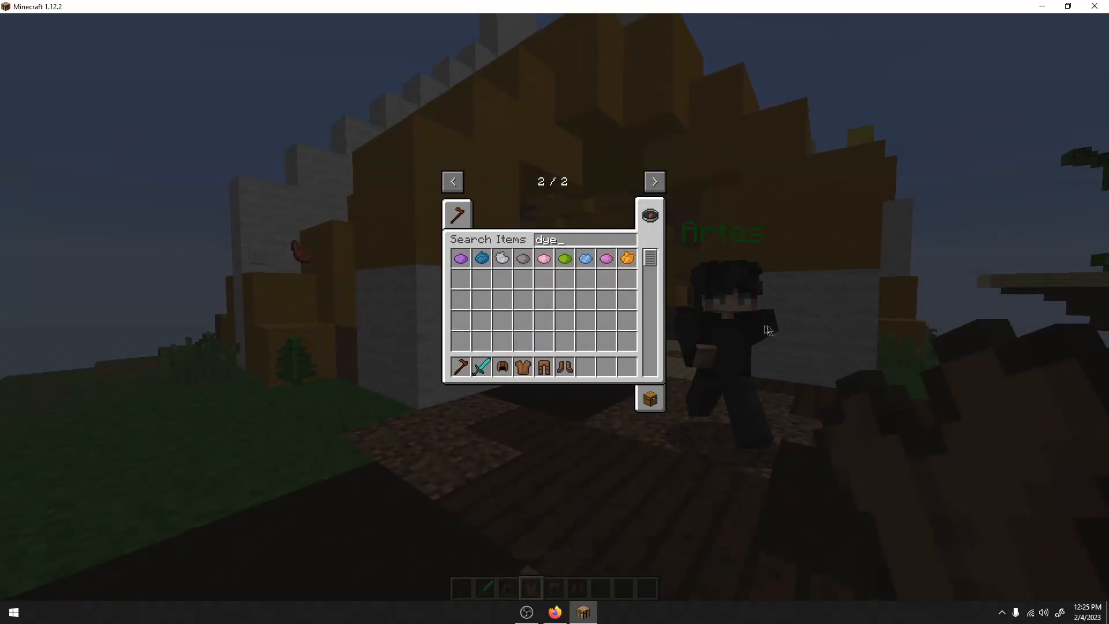
Search the creative inventory for "bone" and add bone meal to the hotbar.
key("ctrl+a")
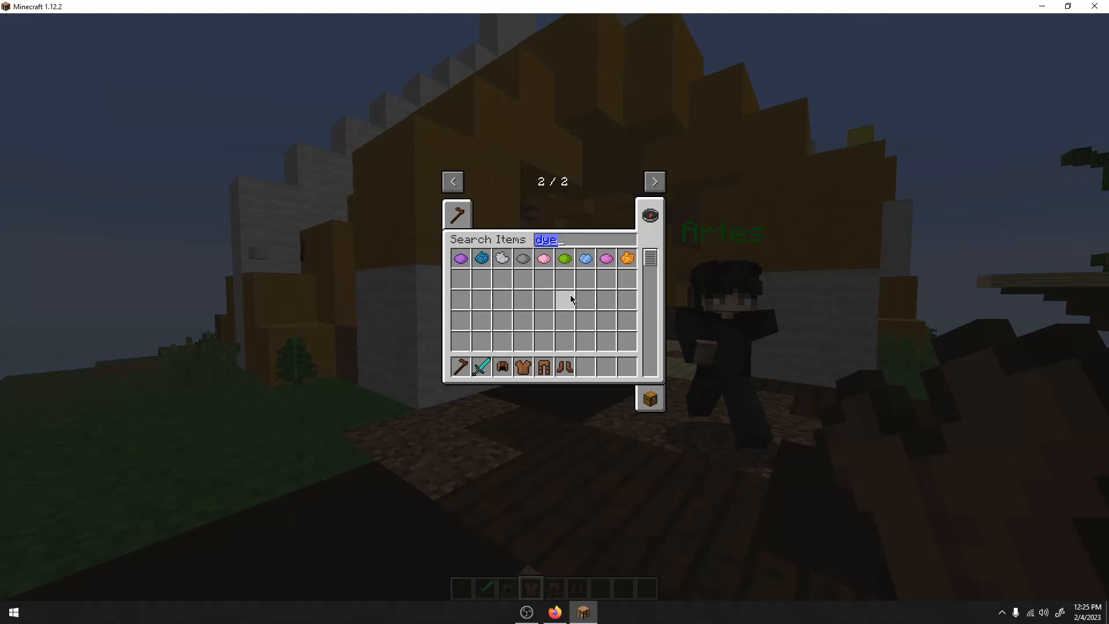
type("bone")
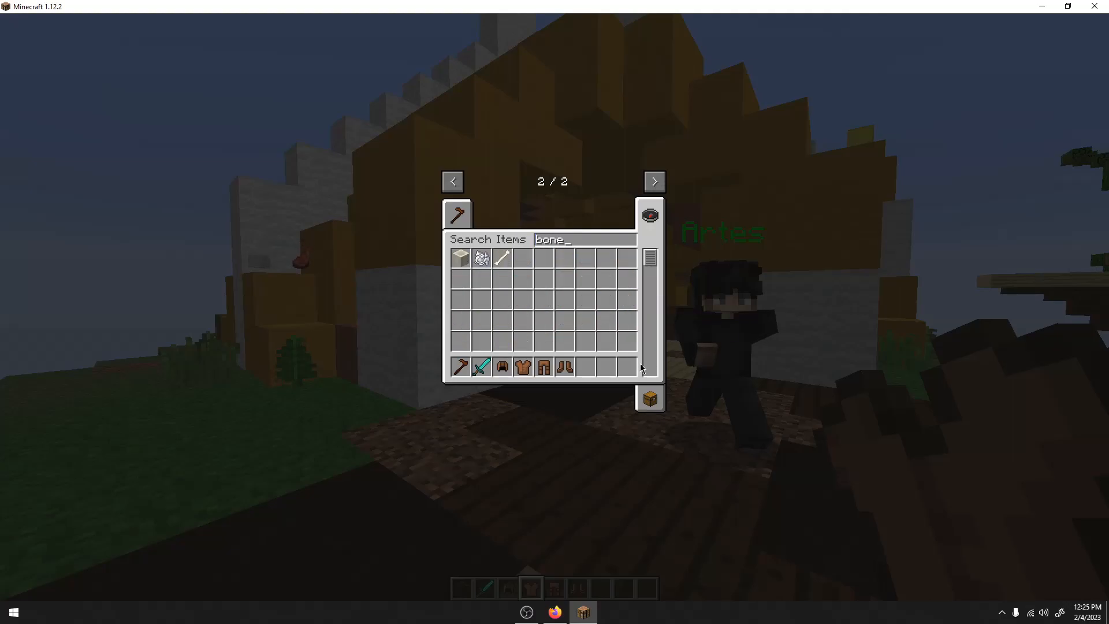
left_click(481, 258)
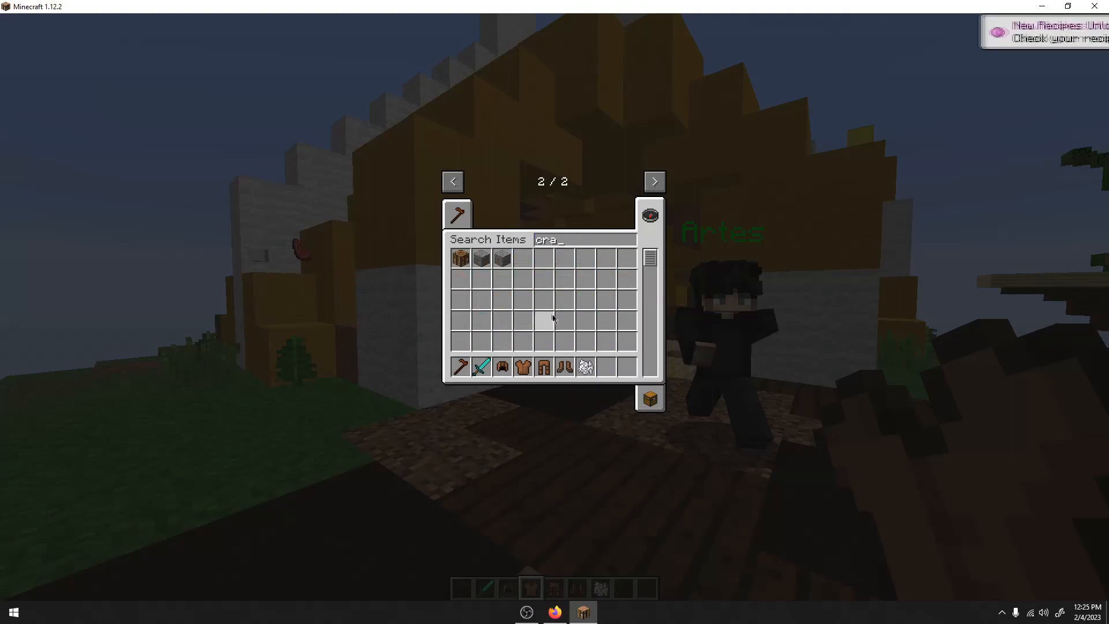
Place a crafting table and dye the leather armour pieces white with bone meal.
key("Escape")
right_click(554, 307)
right_click(554, 308)
key("3")
key("6")
left_click(518, 281)
left_click(554, 359)
key("7")
left_click(604, 260, "shift")
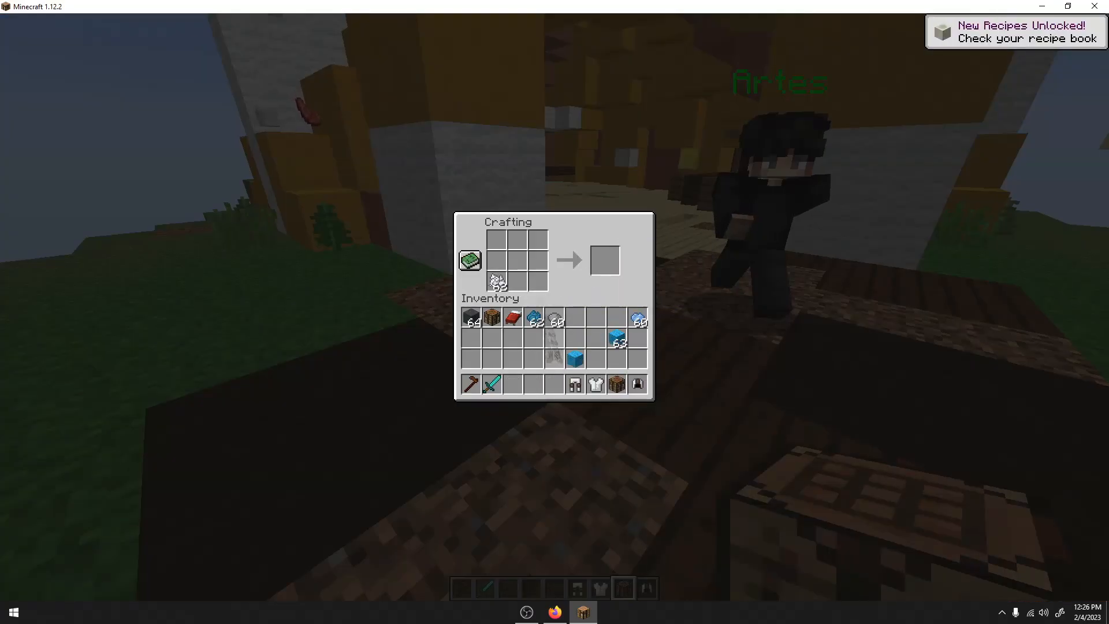
Close the crafting grid, break the crafting table and open the NPC's settings with the Npc Wand.
key("Escape")
left_click(554, 307)
key("1")
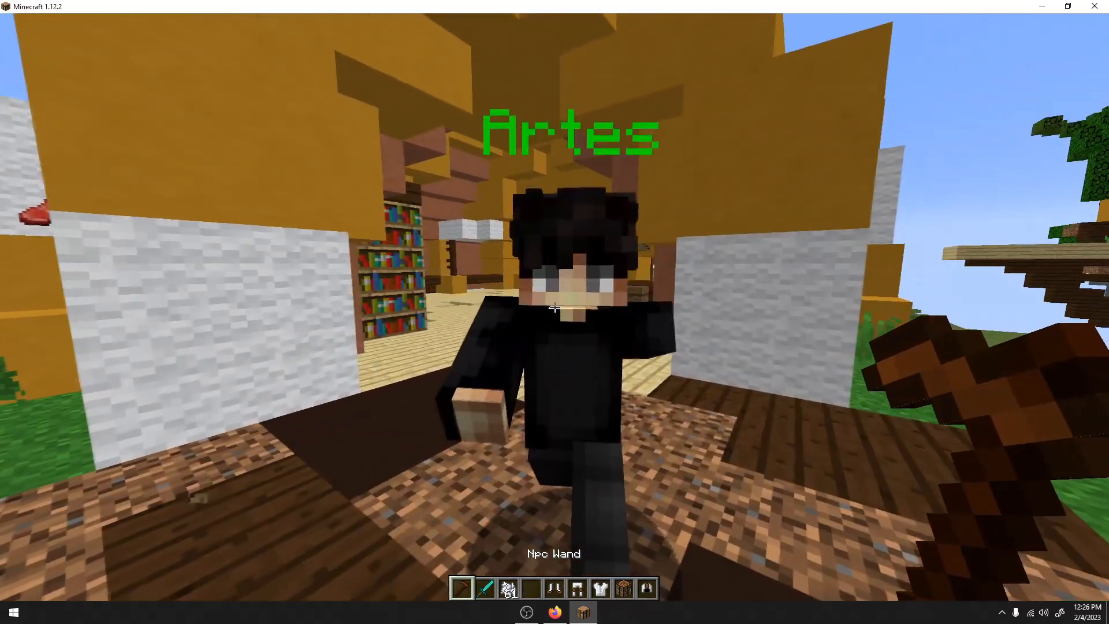
right_click(554, 307)
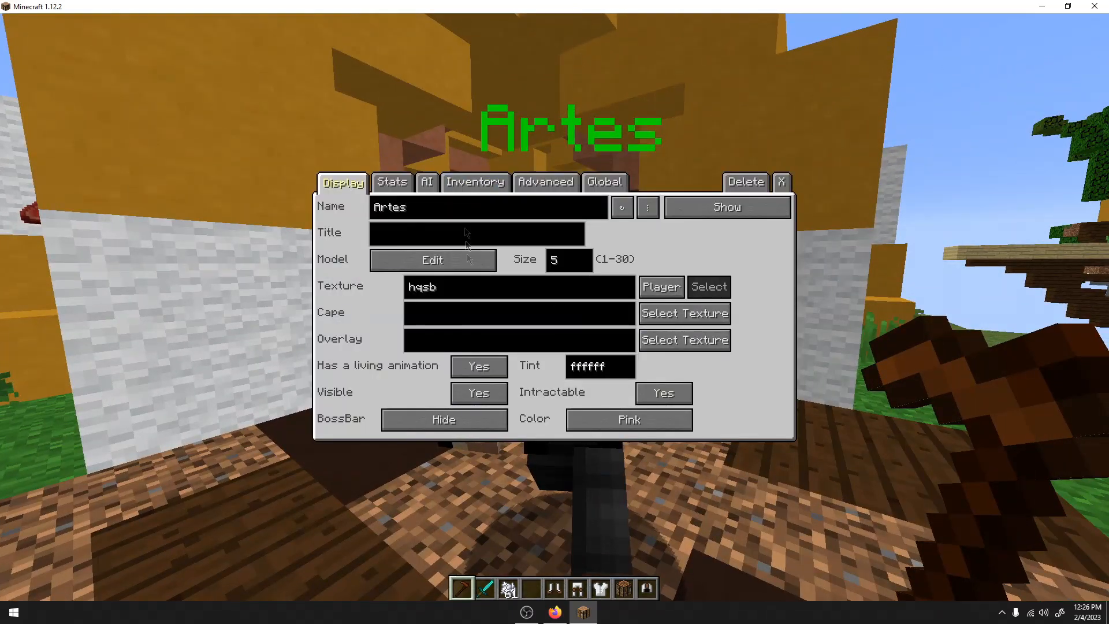
Equip the NPC with the white leather boots, pants, tunic and cap in its inventory settings, then close them.
left_click(475, 183)
left_click(414, 398)
left_click(330, 290)
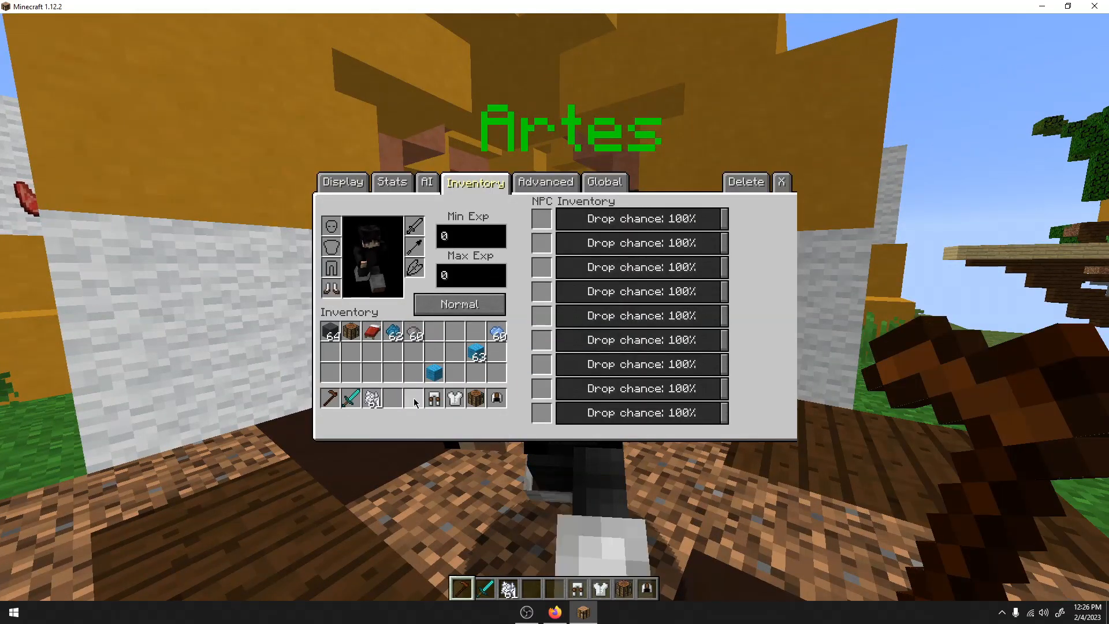
left_click(325, 265)
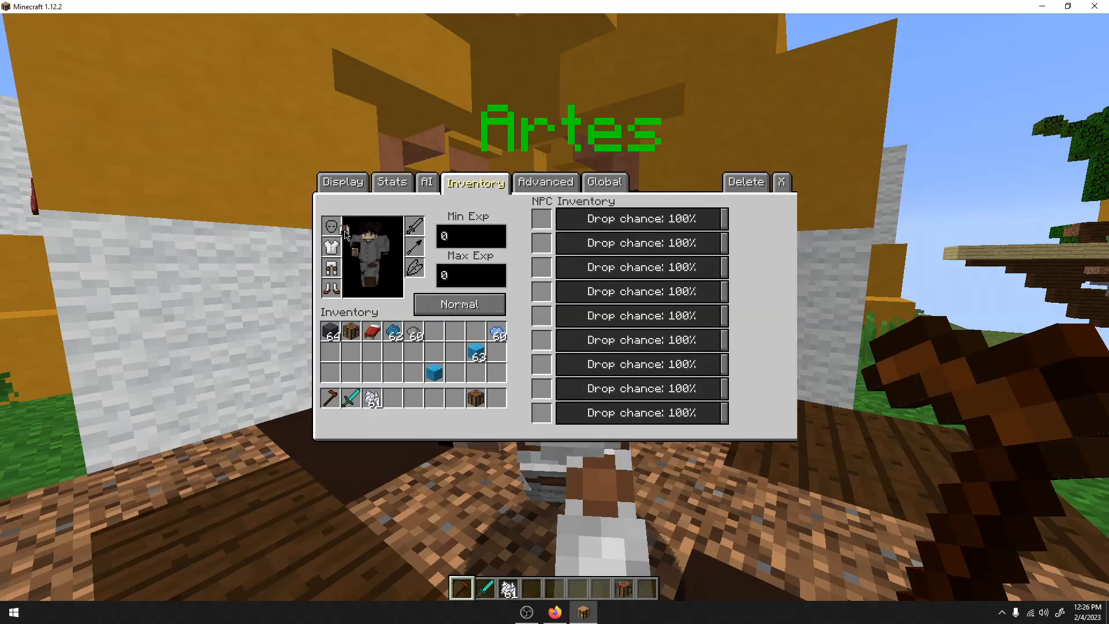
key("Escape")
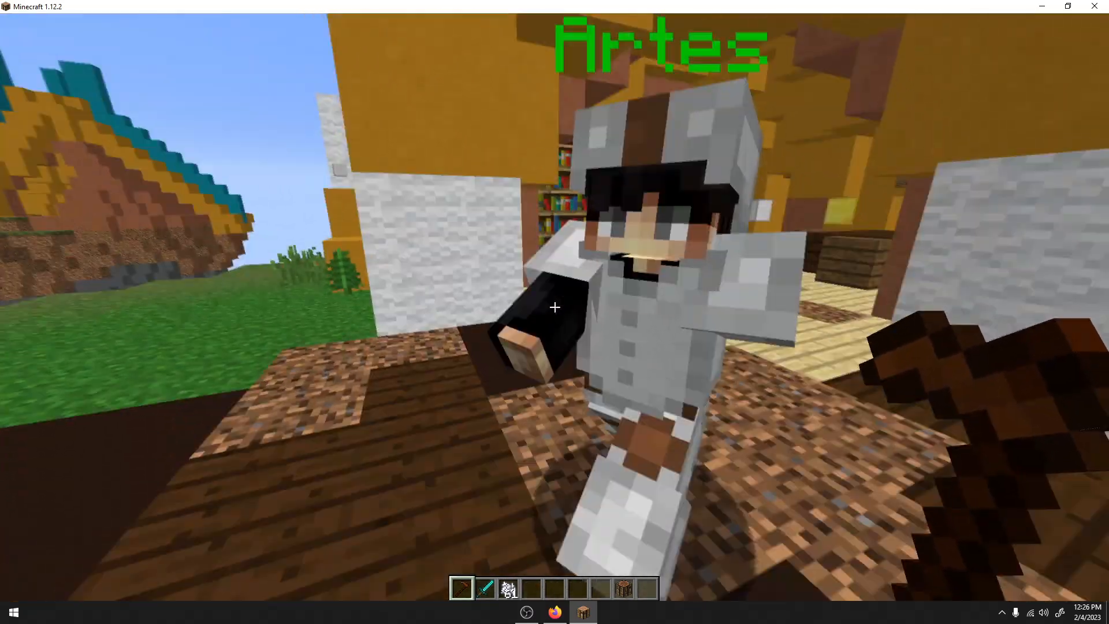
Reopen the NPC's inventory settings with the Npc Wand and put the diamond sword in its main hand.
key("s")
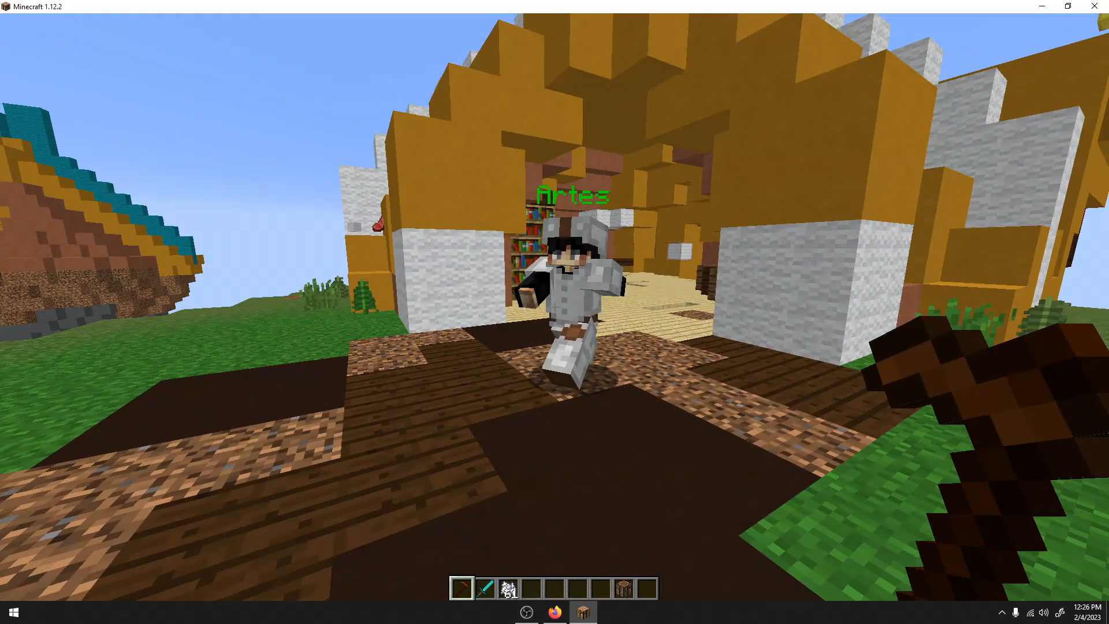
key("e")
key("Escape")
key("w")
scroll(554, 307, "down", 1)
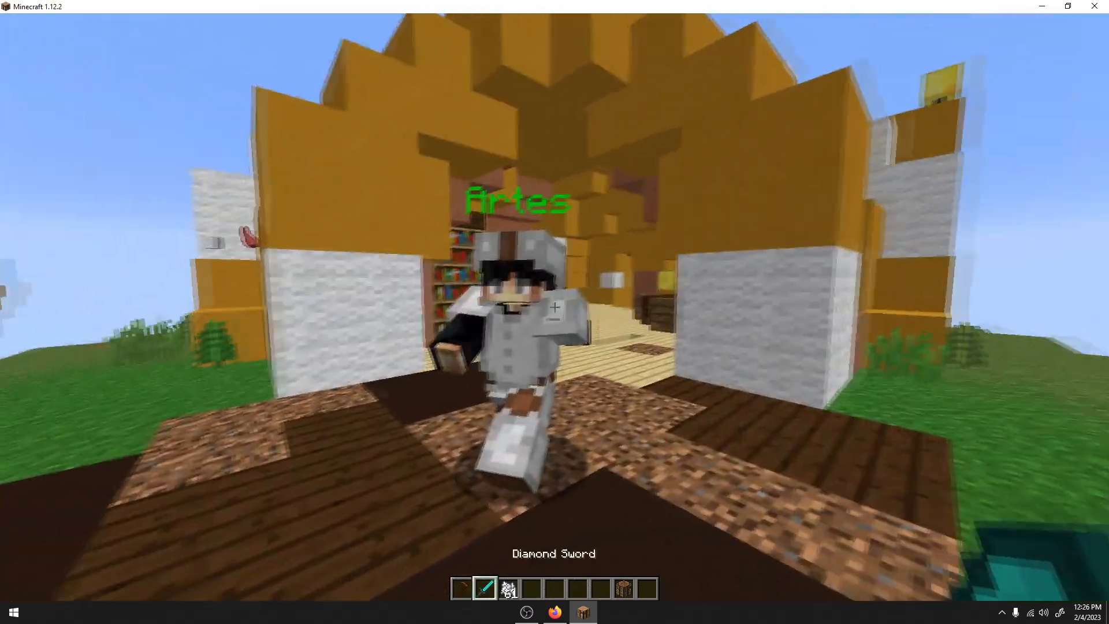
scroll(555, 307, "up", 1)
key("w")
right_click(554, 308)
left_click(475, 182)
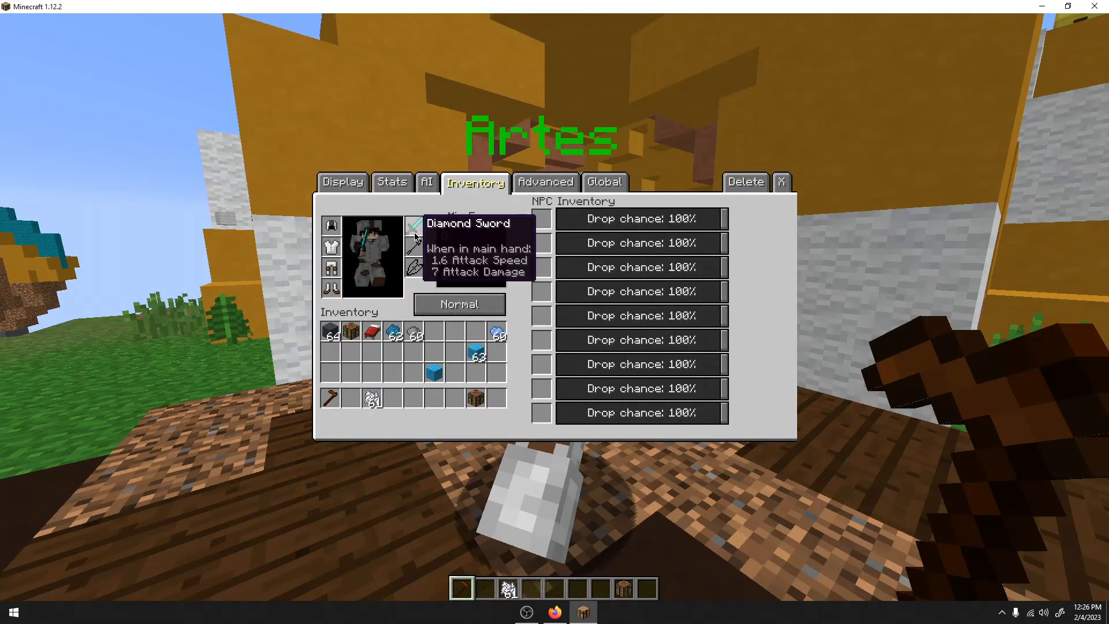
left_click(781, 181)
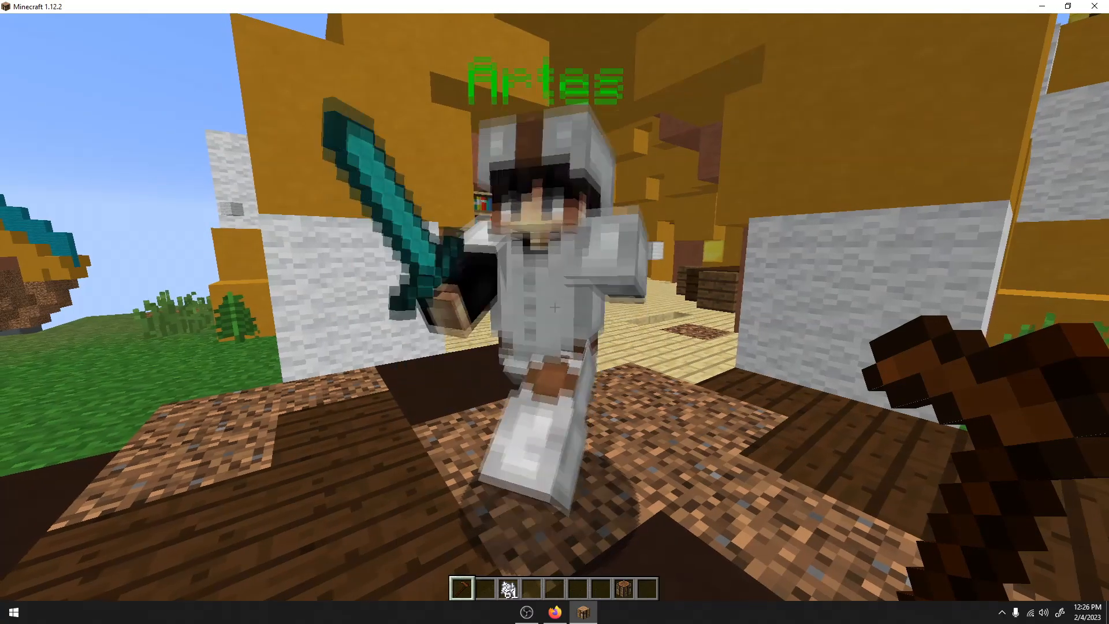
Adjust the NPC's right arm in the puppet settings to X 116%, Y 169% and Z 162%.
key("w")
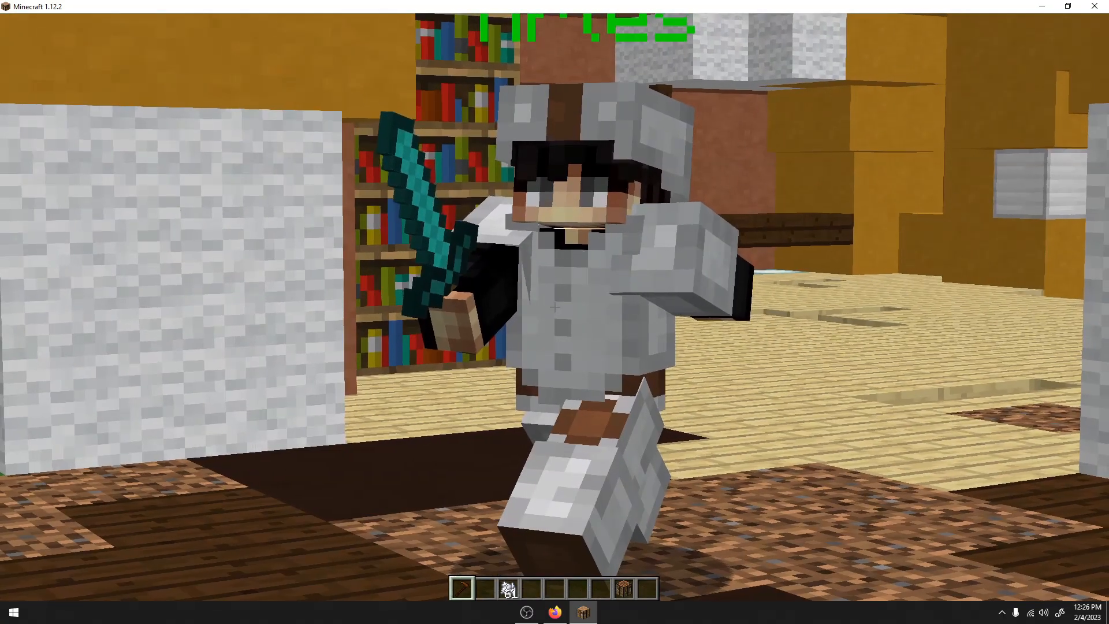
key("w")
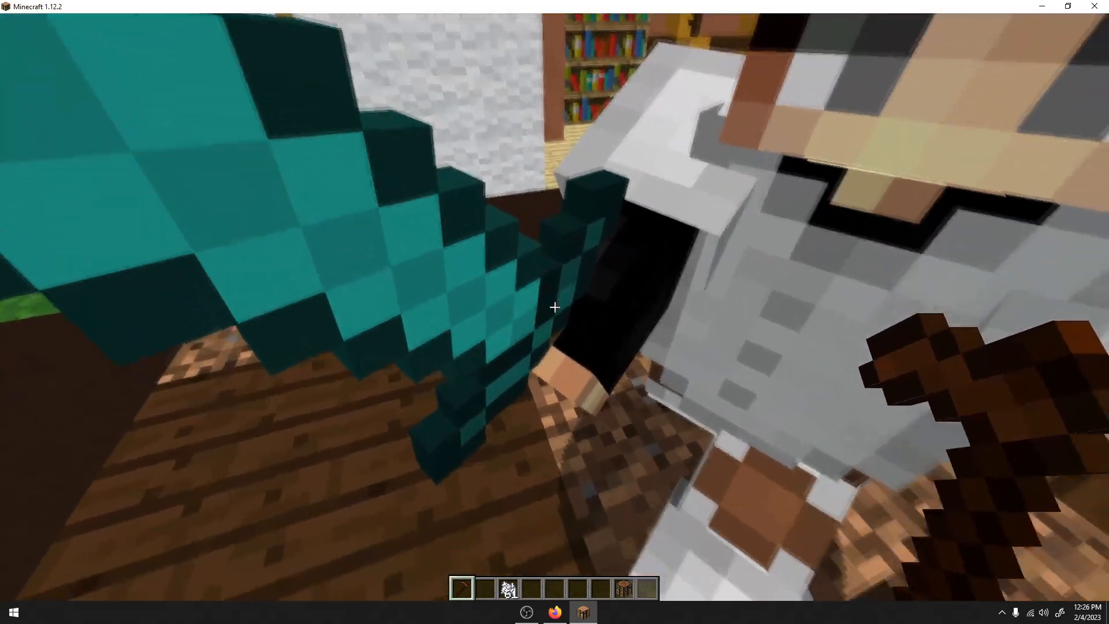
key("s")
right_click(554, 308)
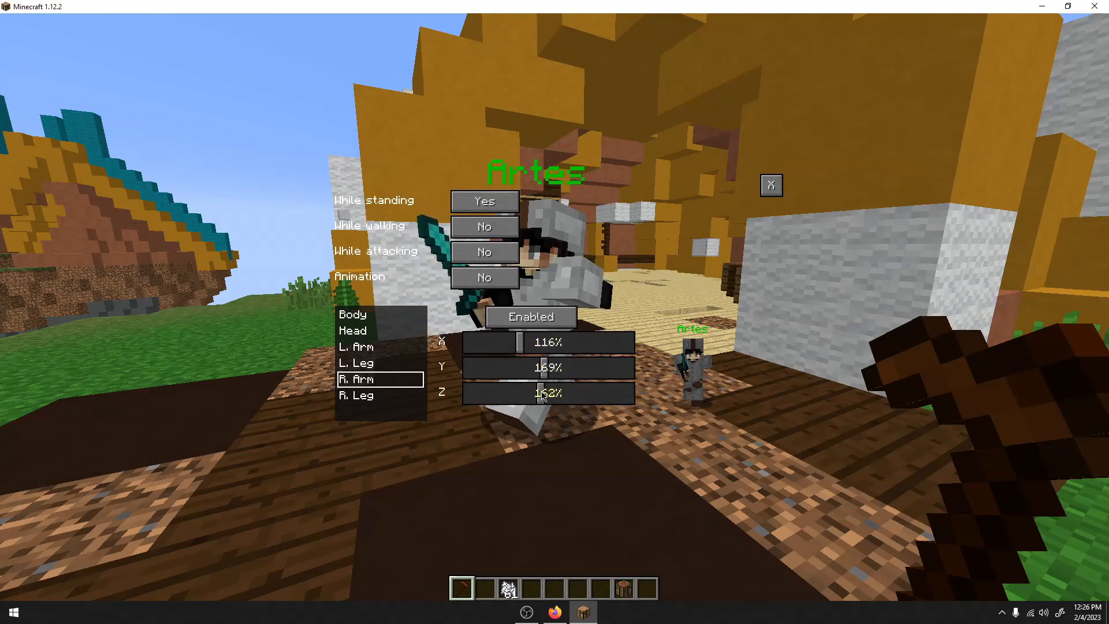
key("s")
Examine the NPC's armour, sword and pose from several sides and distances.
key("c")
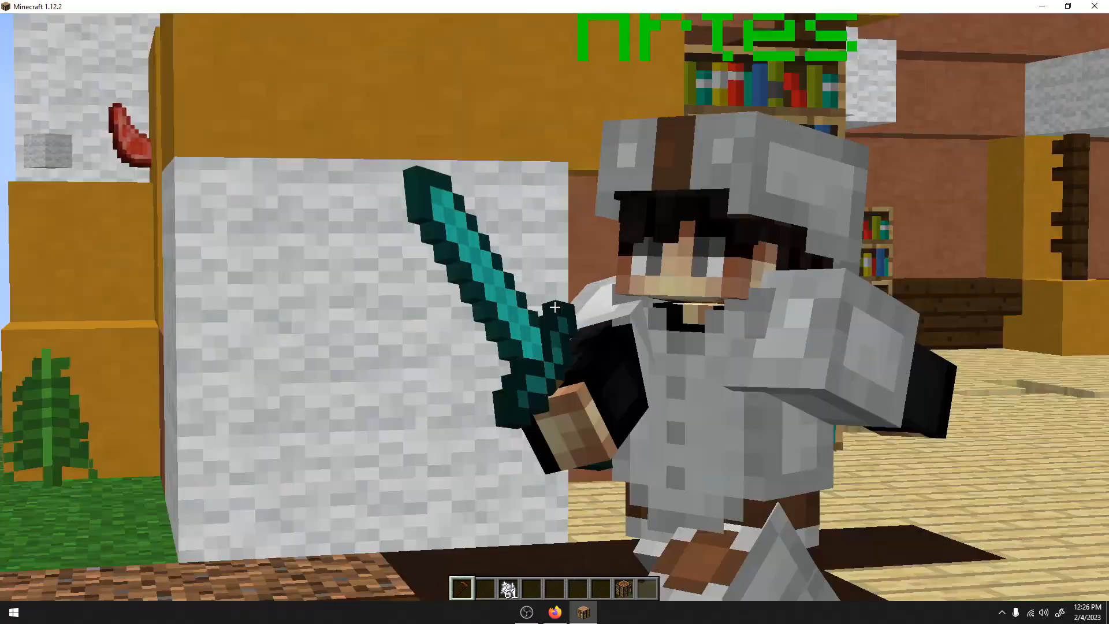
key("w")
key("a")
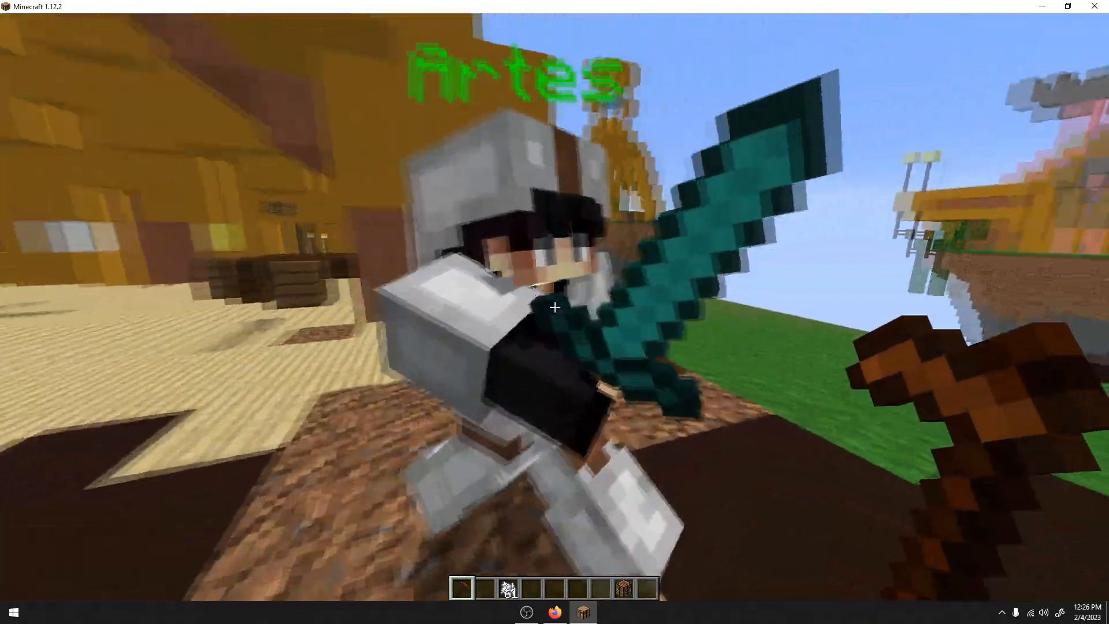
key("d")
key("s")
key("a")
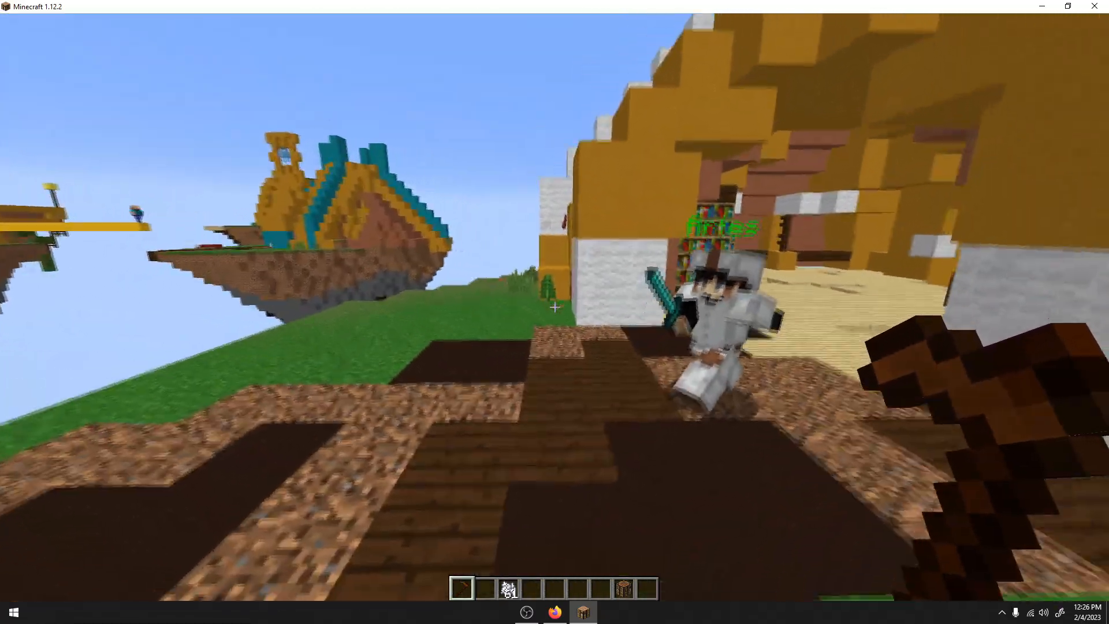
key("w")
key("d")
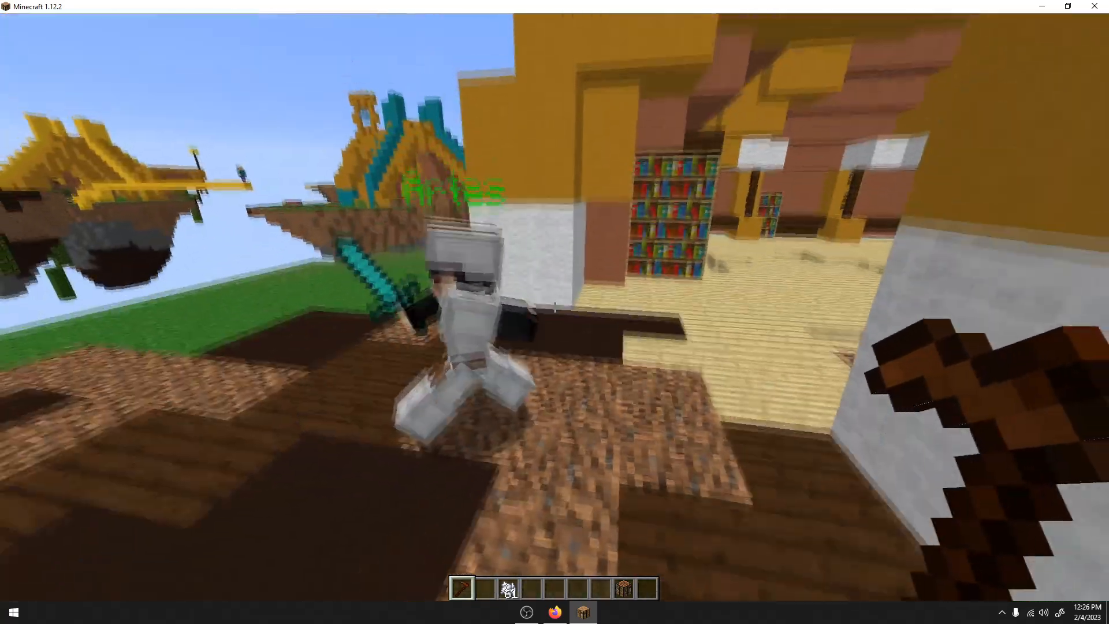
key("s")
key("a")
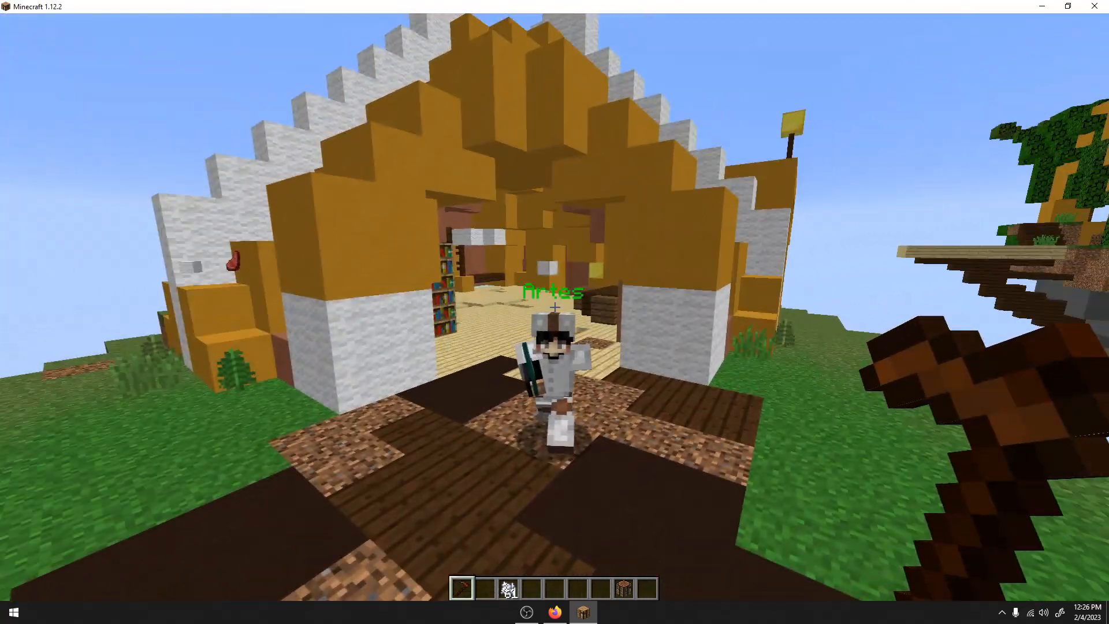
key("d")
Apply the resource pack listed between jewel [16x] and Bombies [180k] despite its incompatibility, and return to the game.
key("Escape")
left_click(524, 266)
left_click(524, 257)
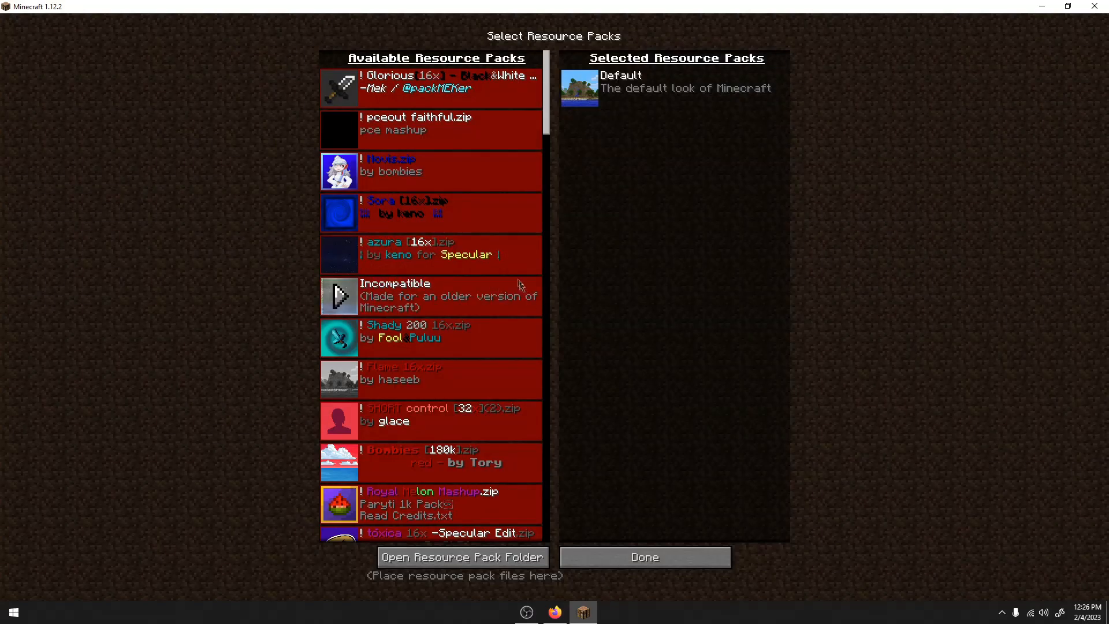
scroll(508, 144, "down", 15)
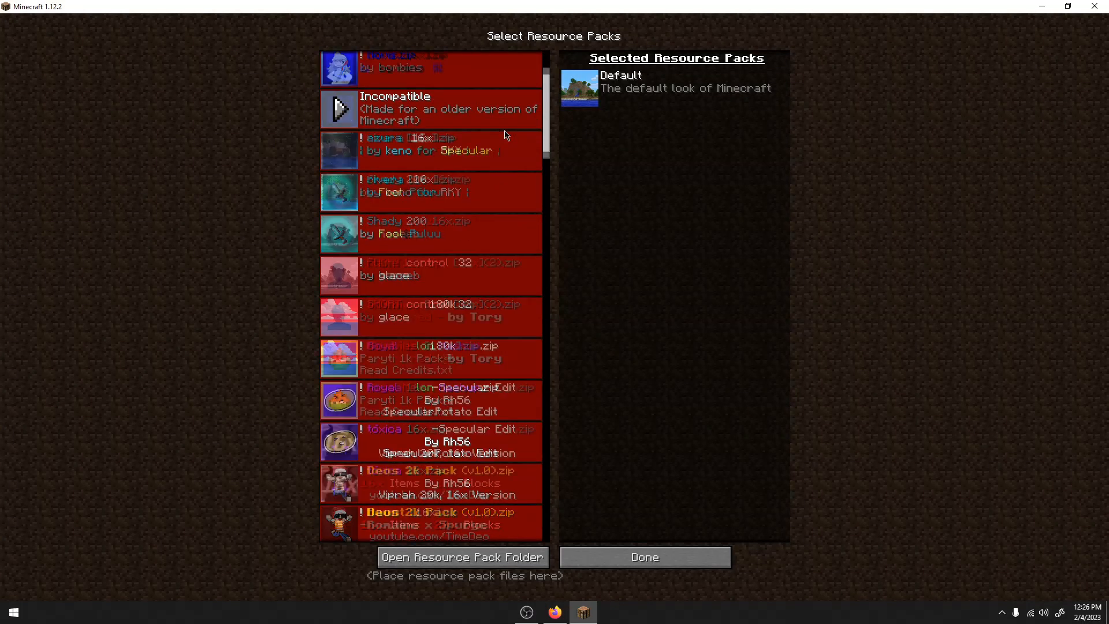
scroll(505, 139, "down", 6)
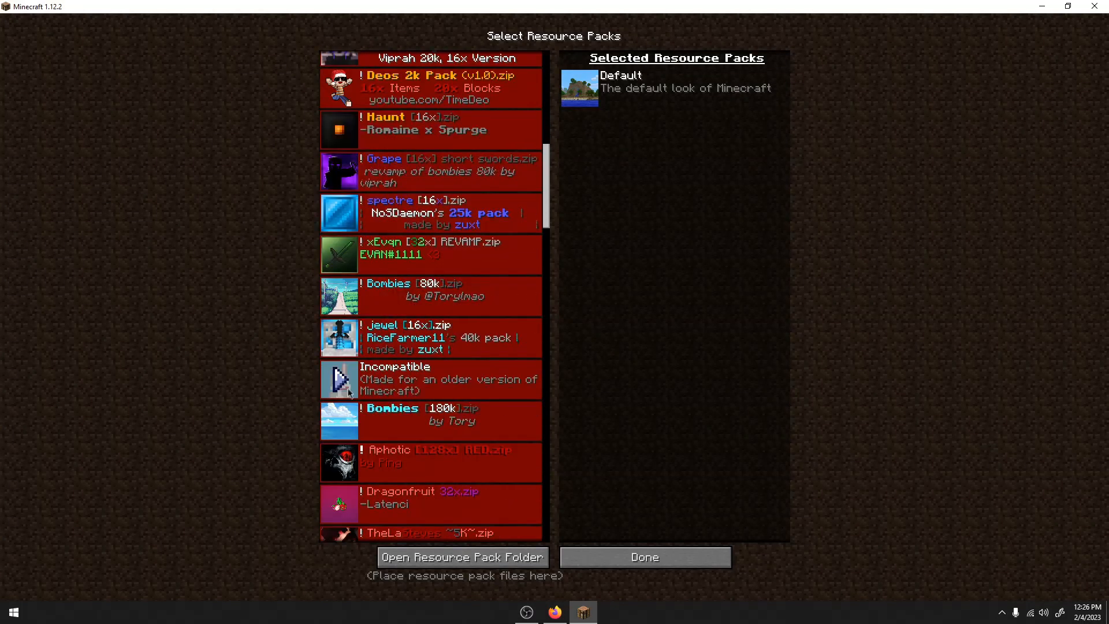
left_click(348, 394)
left_click(508, 231)
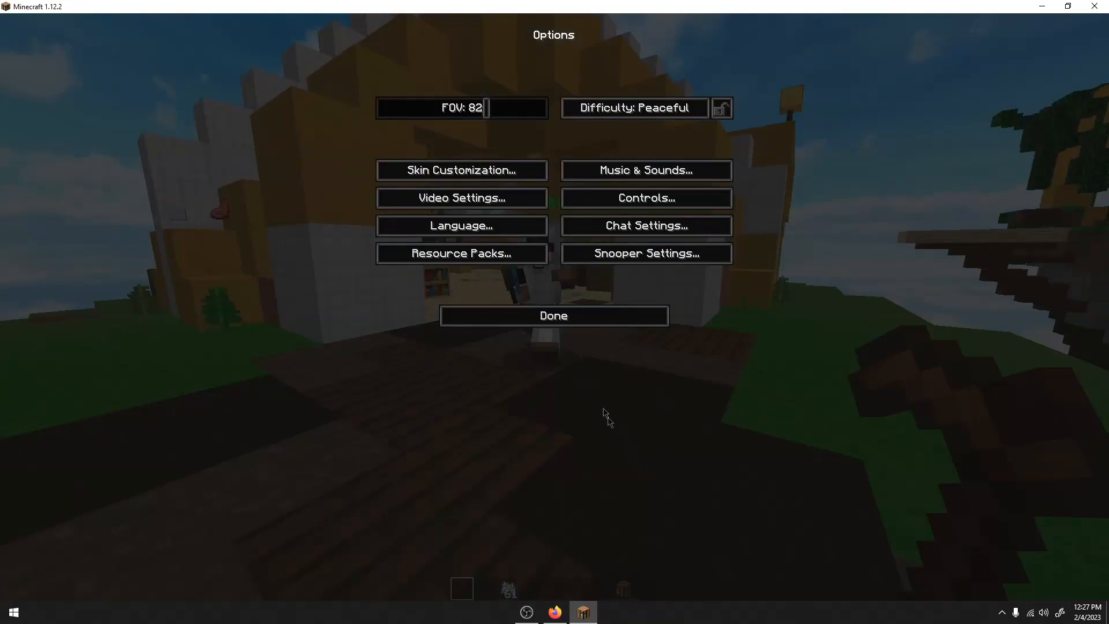
left_click(588, 313)
left_click(585, 182)
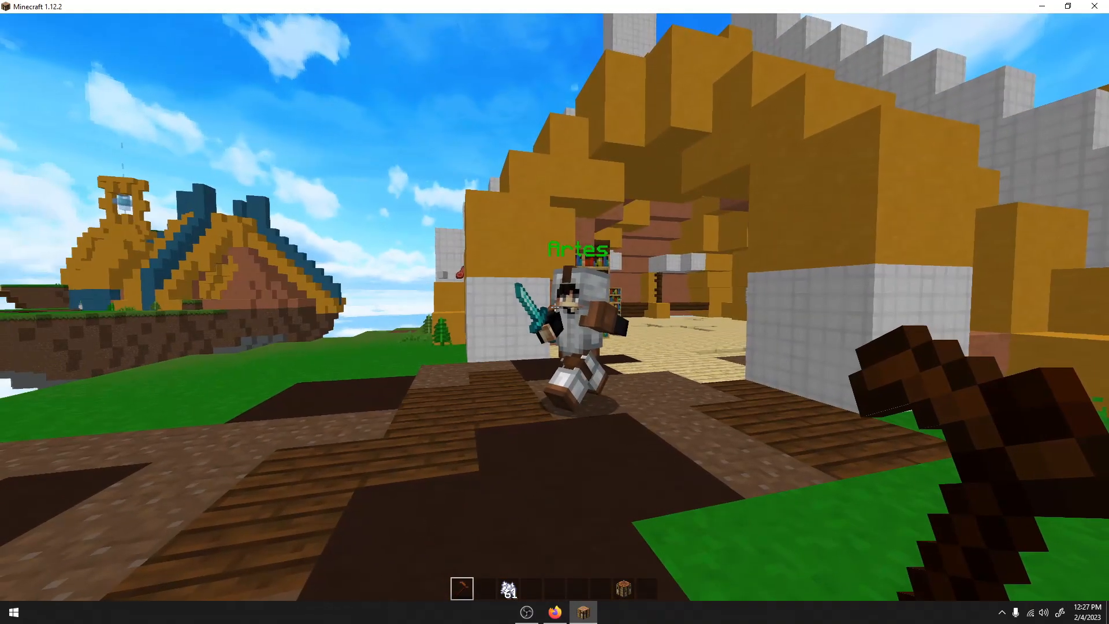
Adjust the field of view in the game options to frame the NPC.
key("c")
key("Escape")
left_click(496, 269)
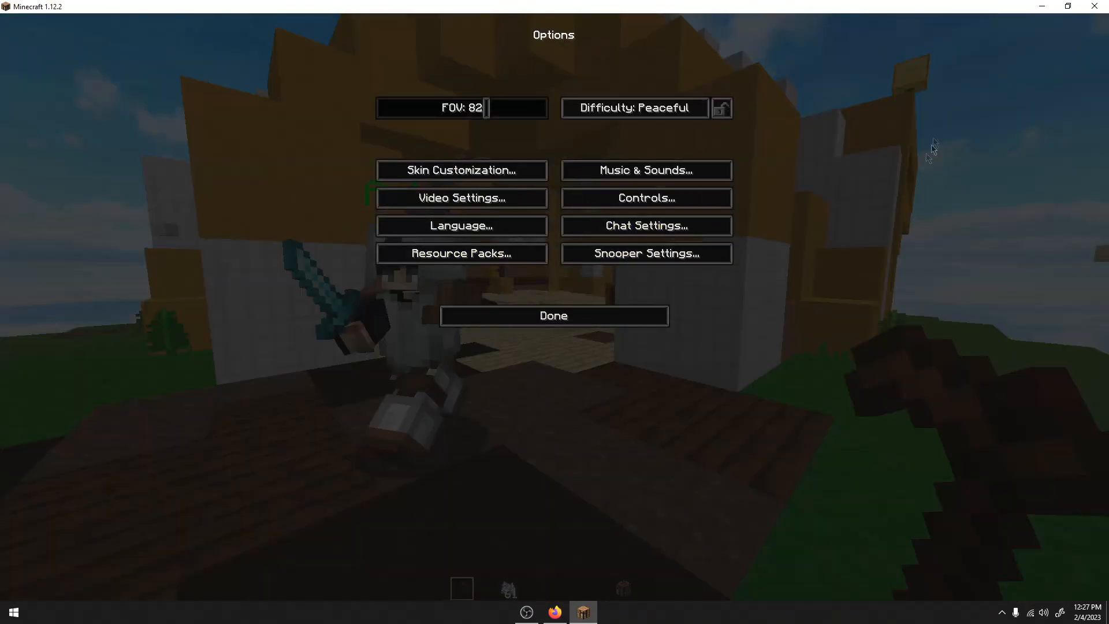
left_click_drag(491, 109, 550, 144)
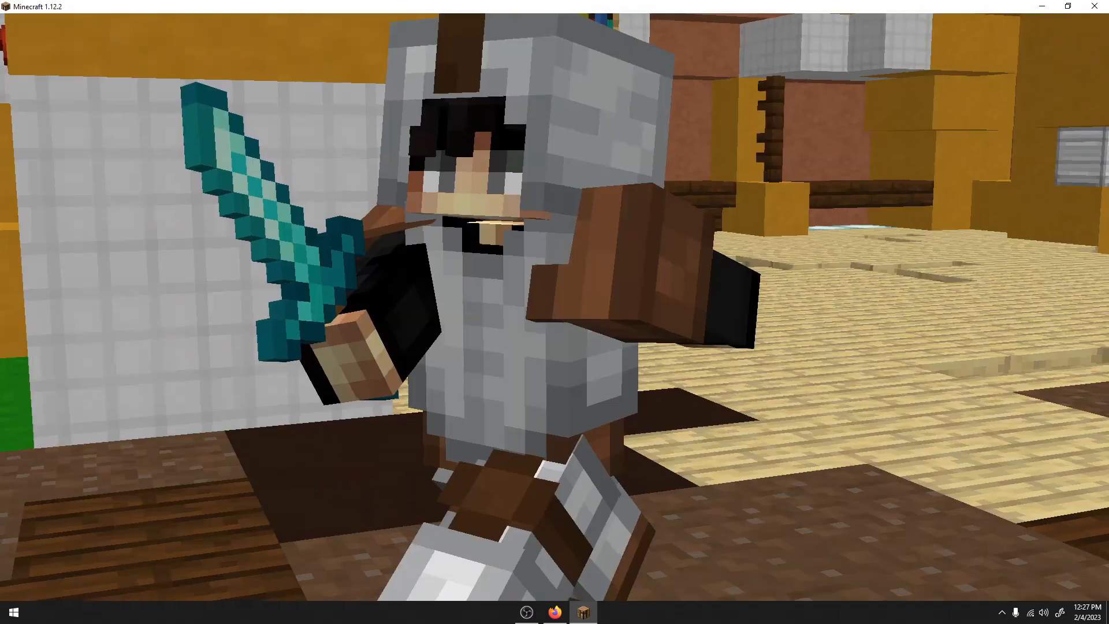
Switch to spectator mode with /gamemode spectator and fly to reposition the view near the NPC.
type("/gamemode s")
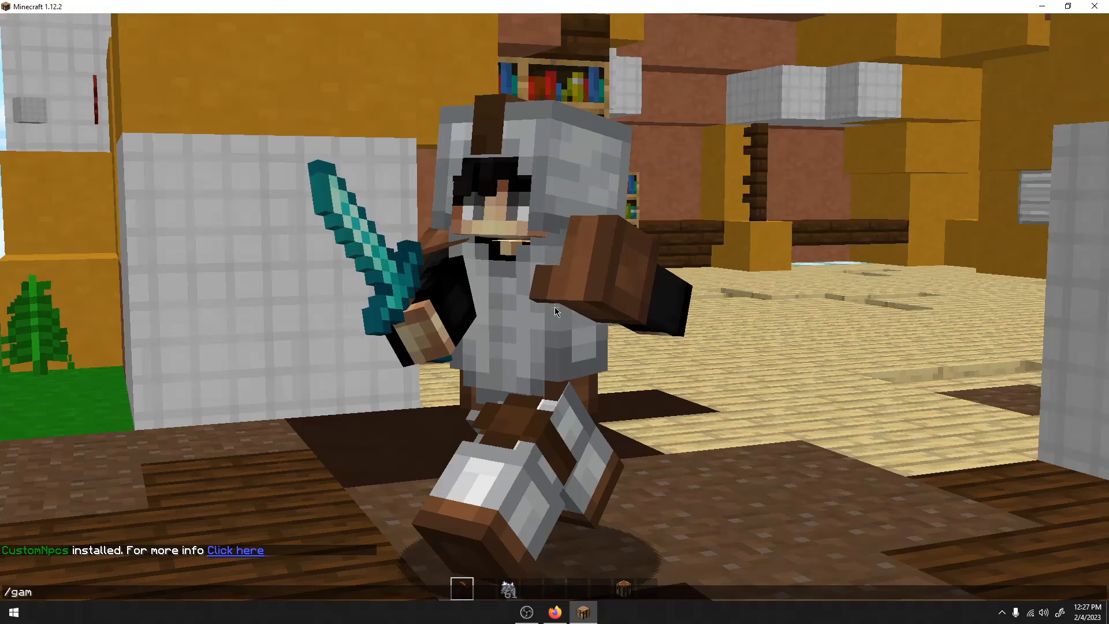
type("pectator")
key("Return")
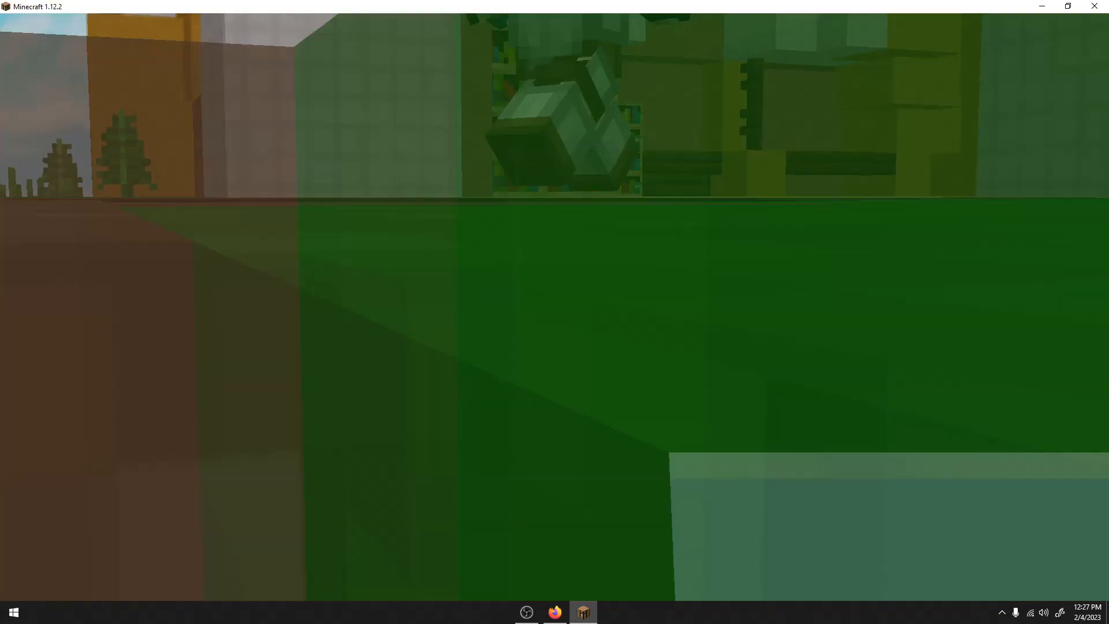
key("space")
key("w")
key("shift")
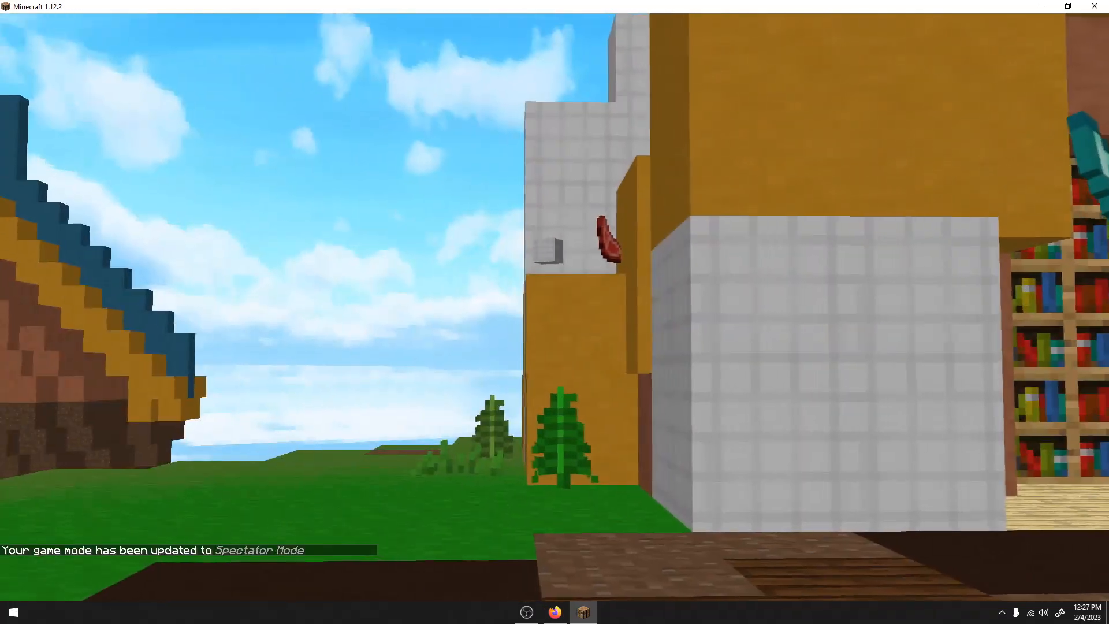
Switch to creative mode with /gamemode creative and clear the decorations from the building's wall beside the NPC.
key("slash")
type("gamemode creat")
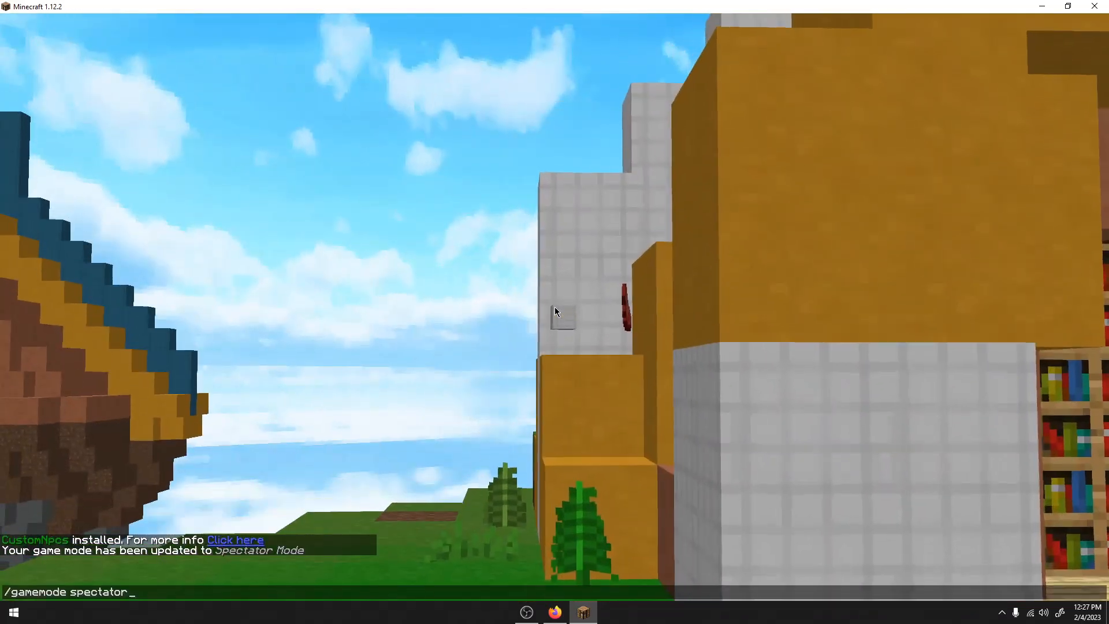
type("ive")
key("Return")
key("w")
key("3")
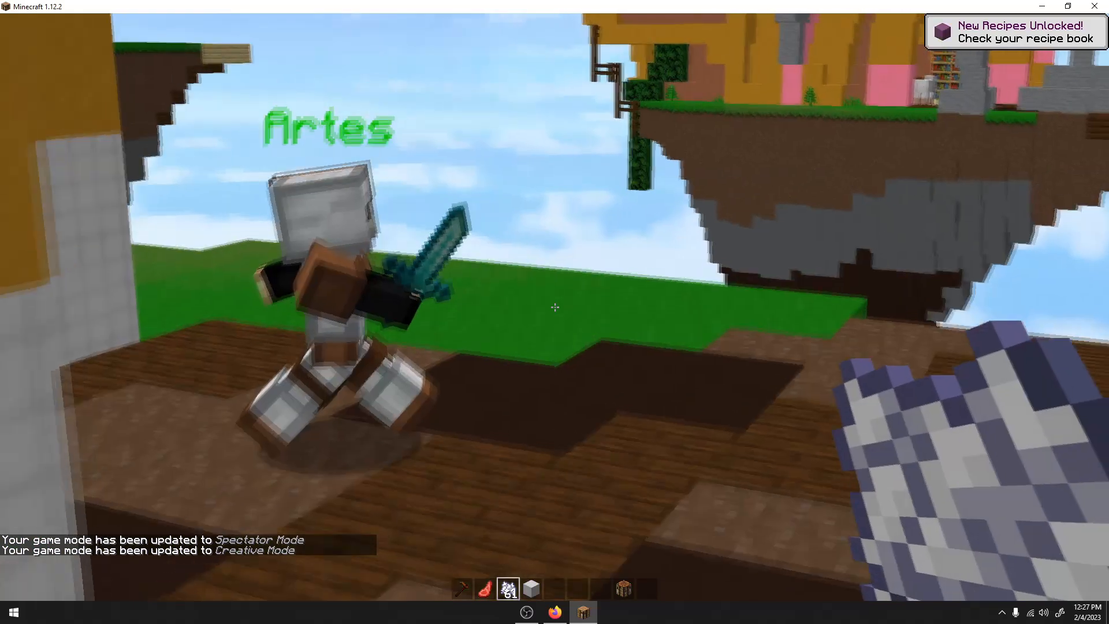
Recall the earlier /gamemode creative command to leave spectator mode, and toggle the HUD.
key("t")
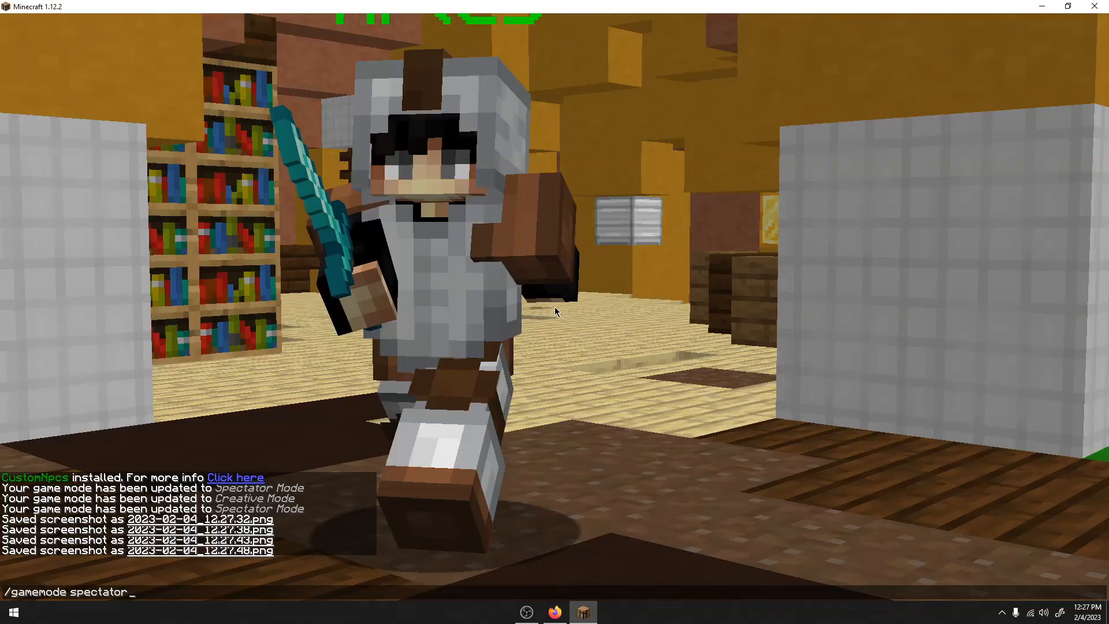
key("Up")
key("Return")
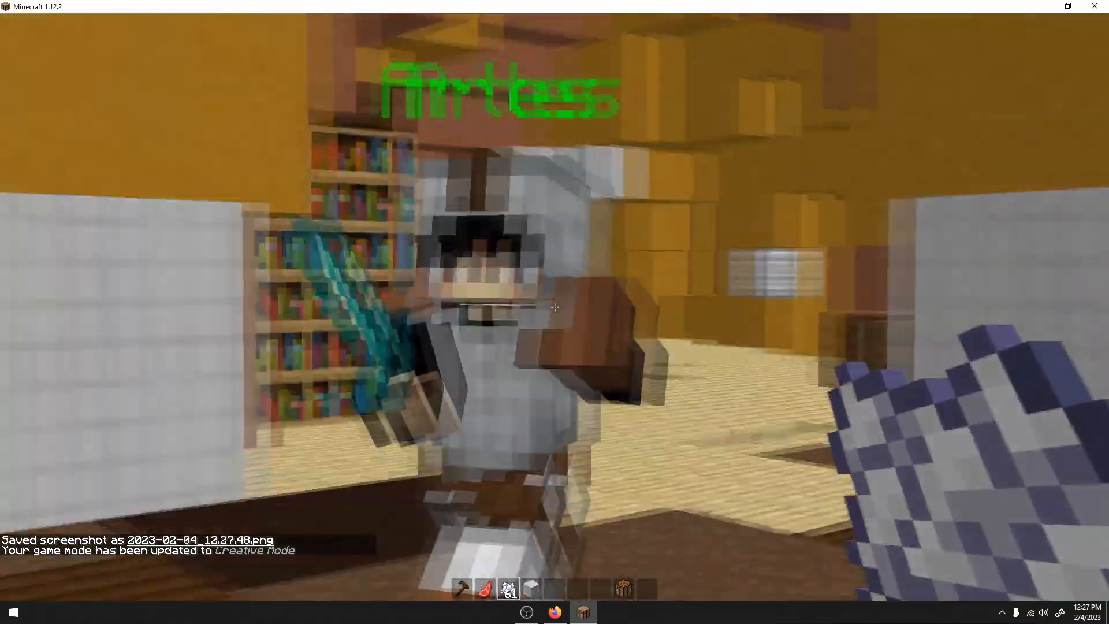
key("F1")
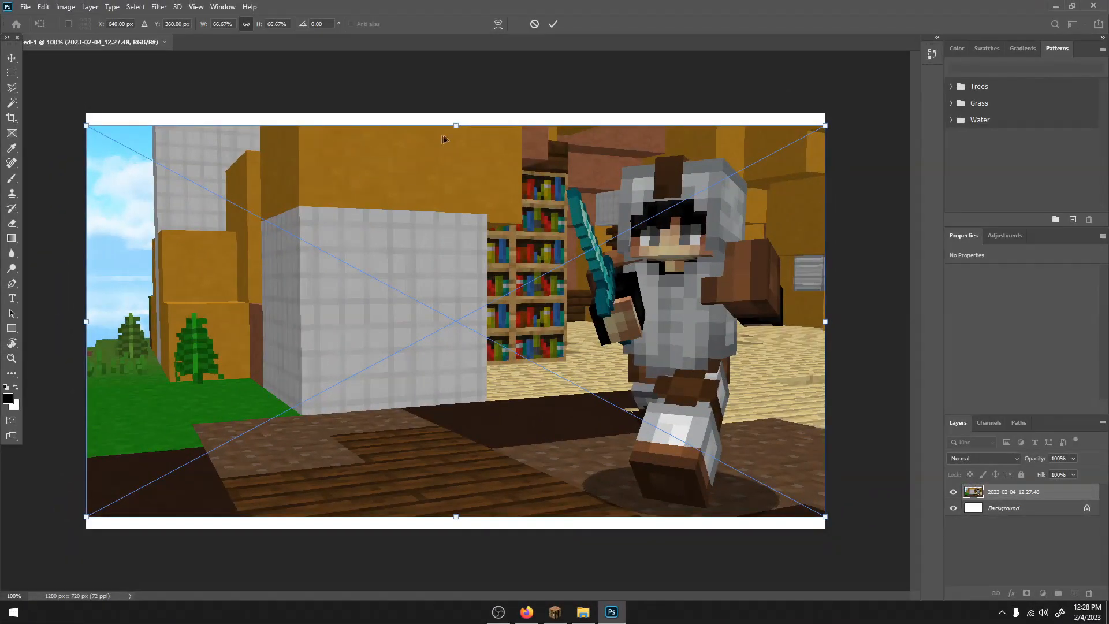
In Photoshop, scale the placed 2023-02-04_12.27.48 screenshot to about 75%, rotate it about -0.26° so it fills the canvas, and commit the transform.
left_click_drag(455, 125, 456, 107)
left_click_drag(463, 138, 455, 94)
left_click_drag(455, 132, 455, 145)
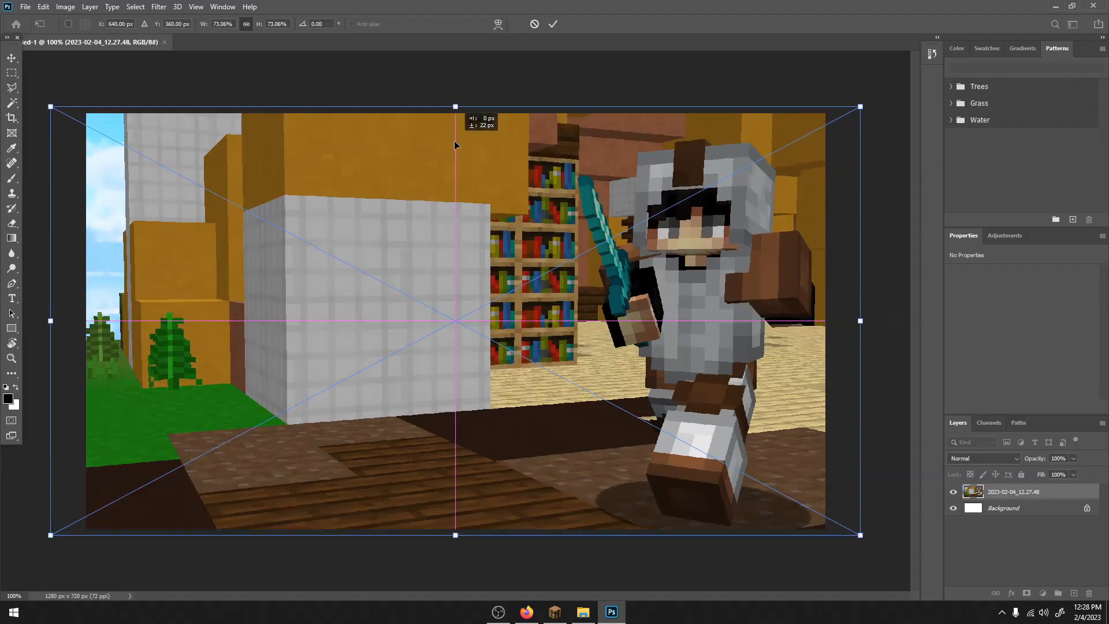
left_click_drag(88, 102, 40, 99)
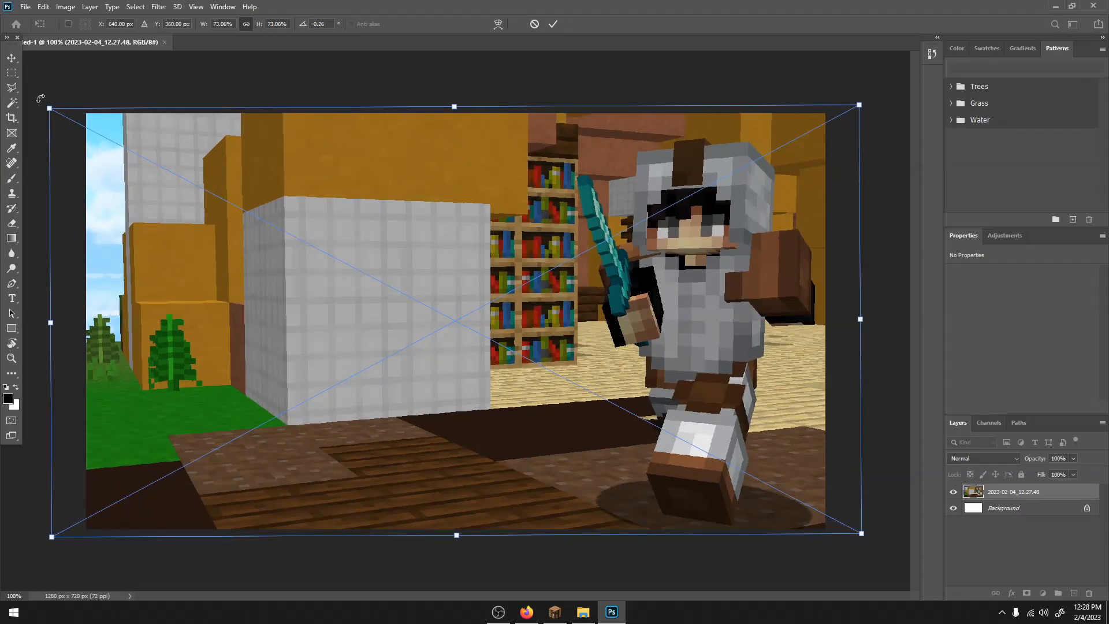
mouse_move(469, 101)
left_mouse_down()
mouse_move(457, 94)
mouse_move(462, 113)
left_mouse_up()
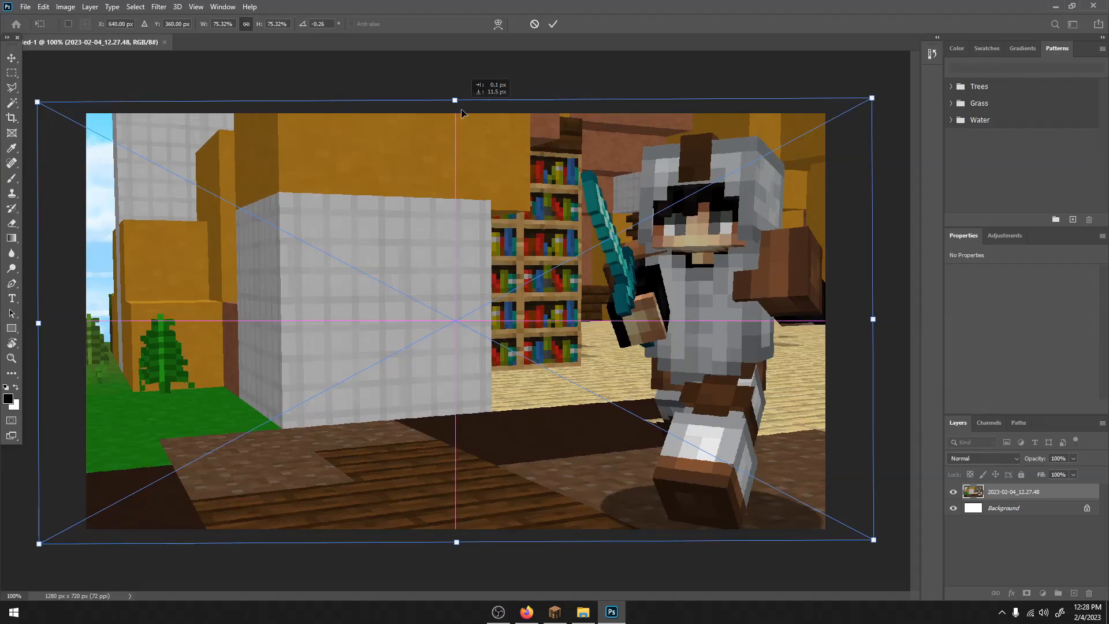
left_click(15, 73)
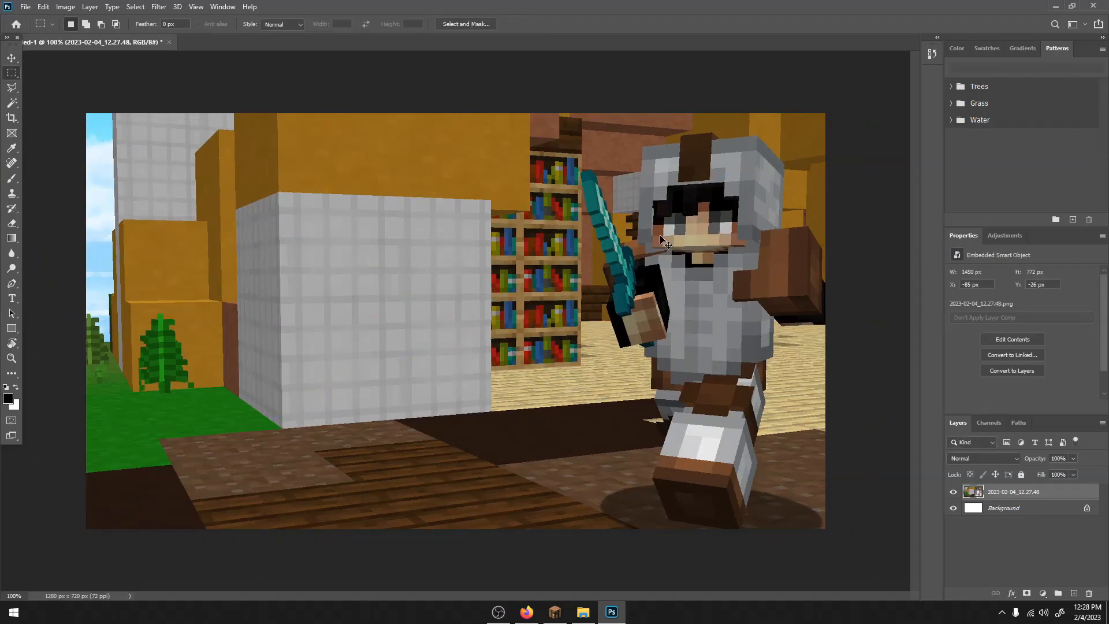
scroll(660, 235, "down", 2)
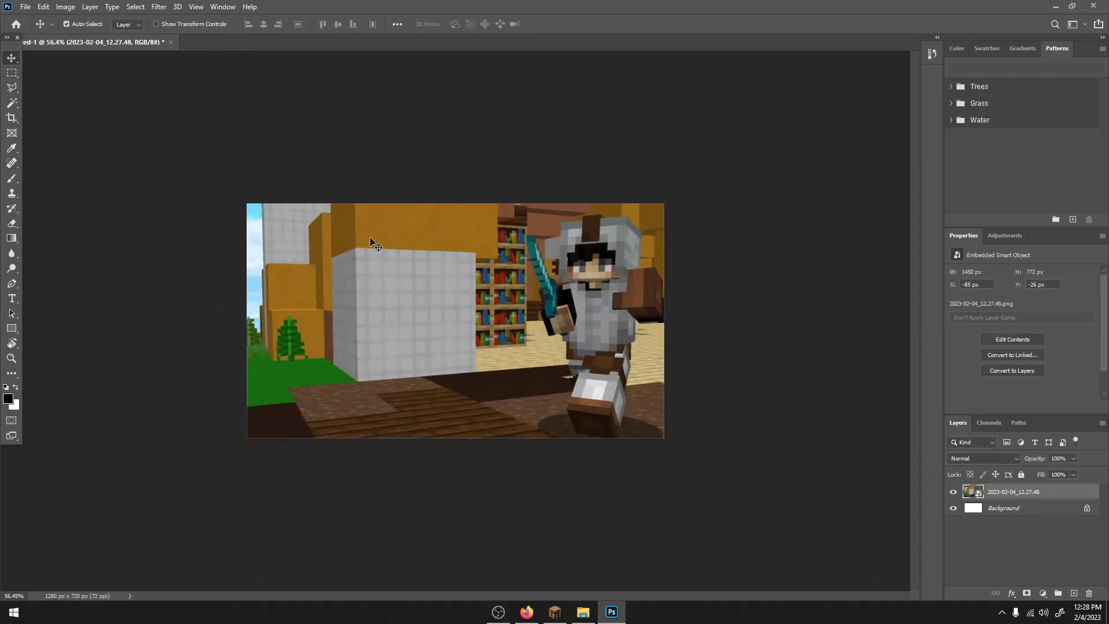
Shift the screenshot layer sideways to X -106 px and begin a Polygonal Lasso selection around the NPC's helmet.
left_click_drag(393, 271, 387, 273)
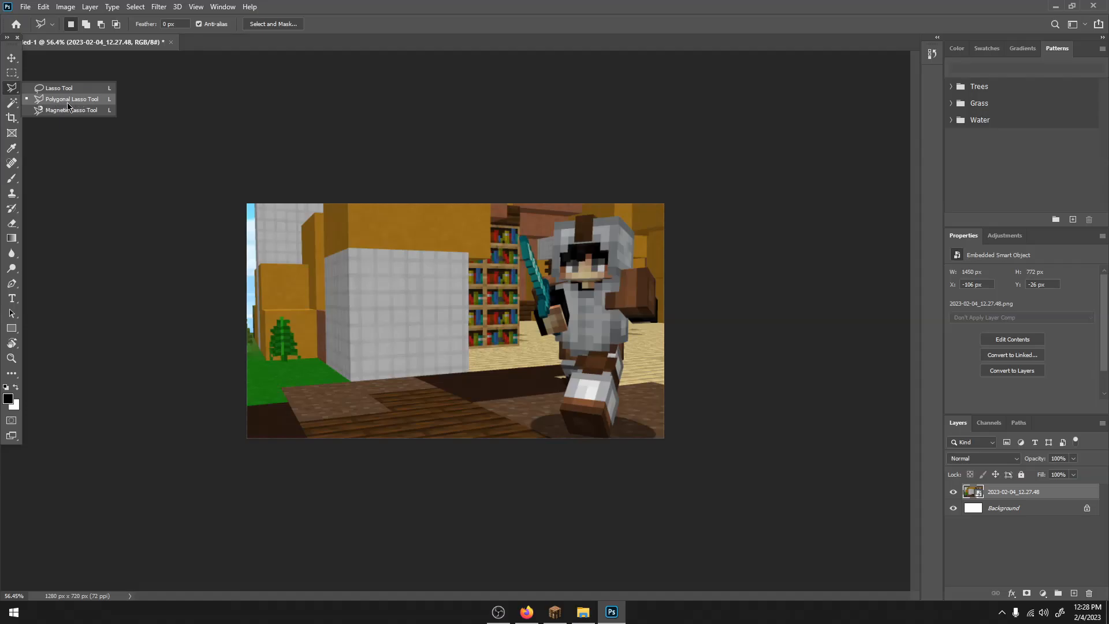
scroll(603, 258, "up", 6)
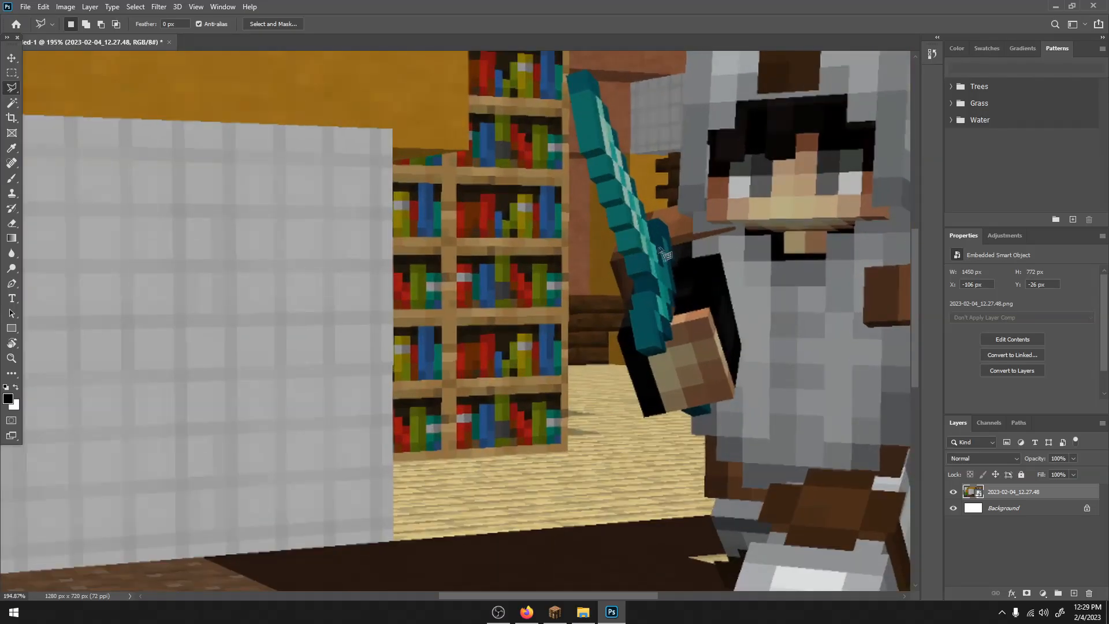
scroll(687, 207, "up", 5)
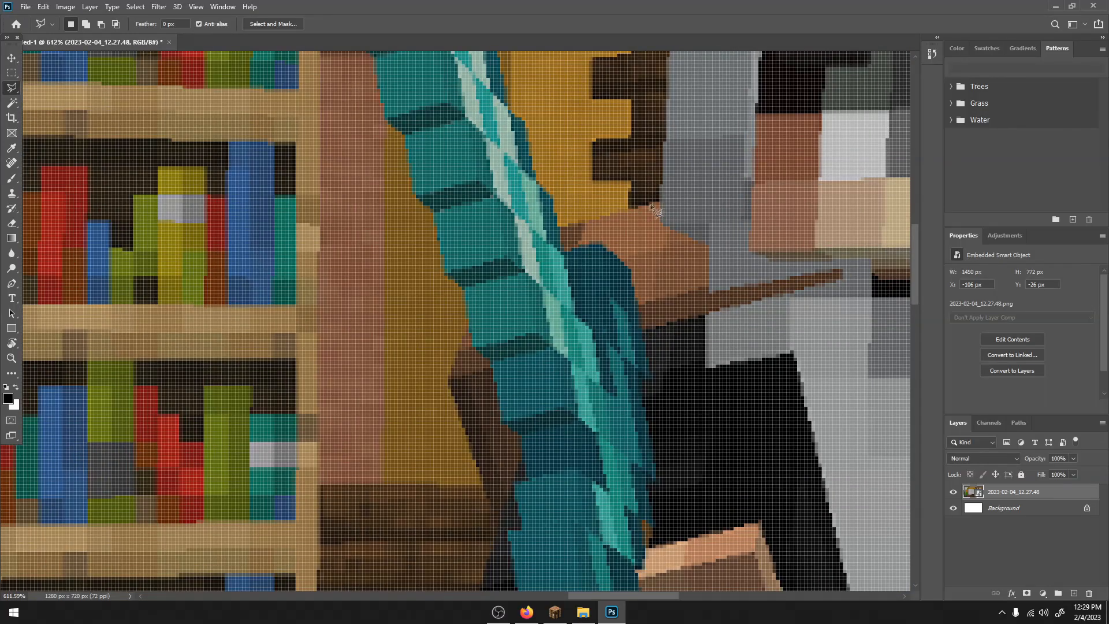
scroll(663, 204, "down", 1)
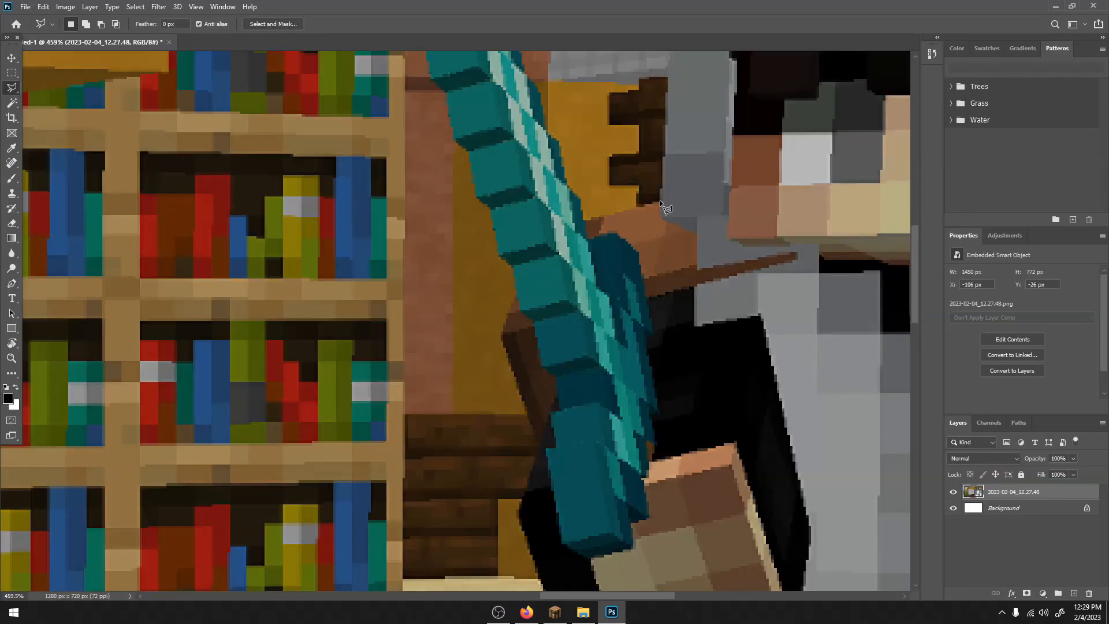
left_click(659, 200)
left_click_drag(680, 208, 635, 286)
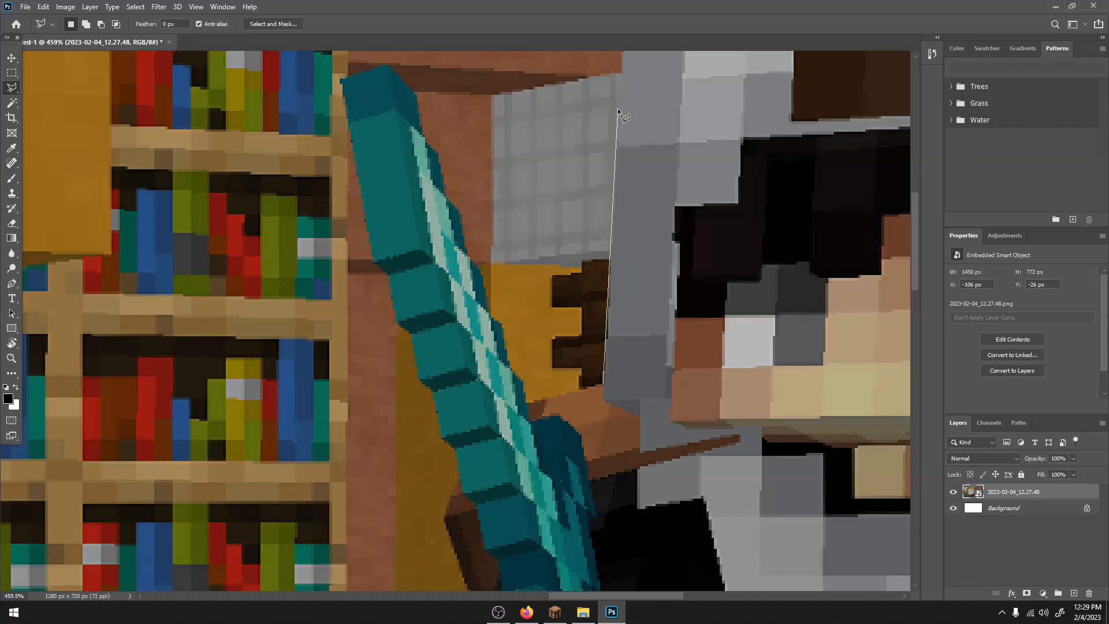
left_click_drag(621, 111, 483, 320)
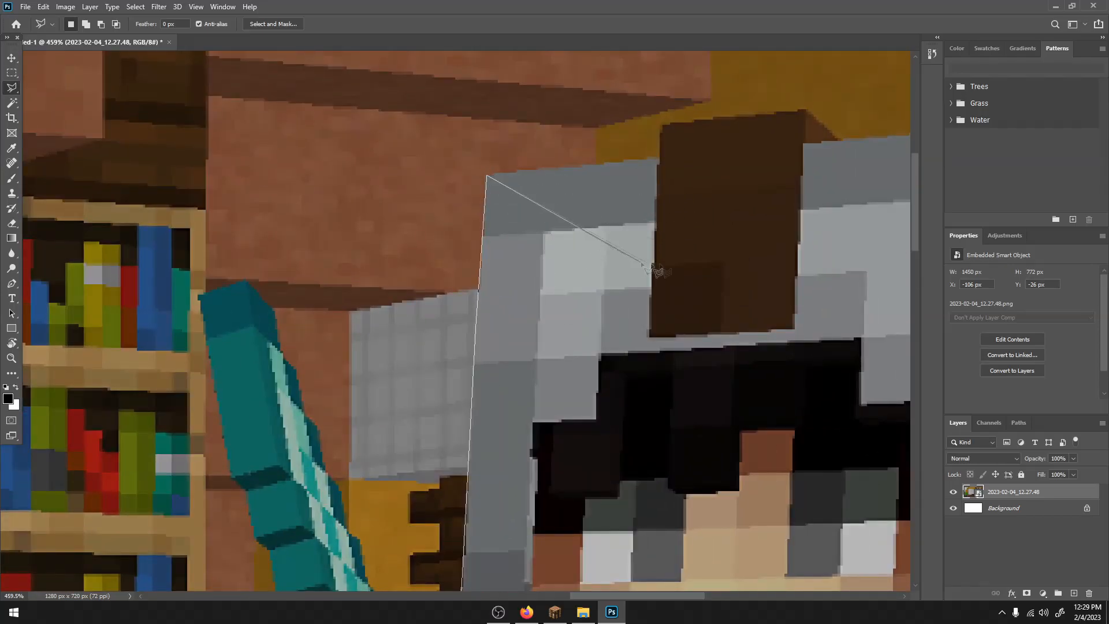
mouse_move(772, 255)
left_mouse_down()
mouse_move(775, 230)
mouse_move(348, 238)
mouse_move(616, 317)
mouse_move(659, 307)
left_mouse_up()
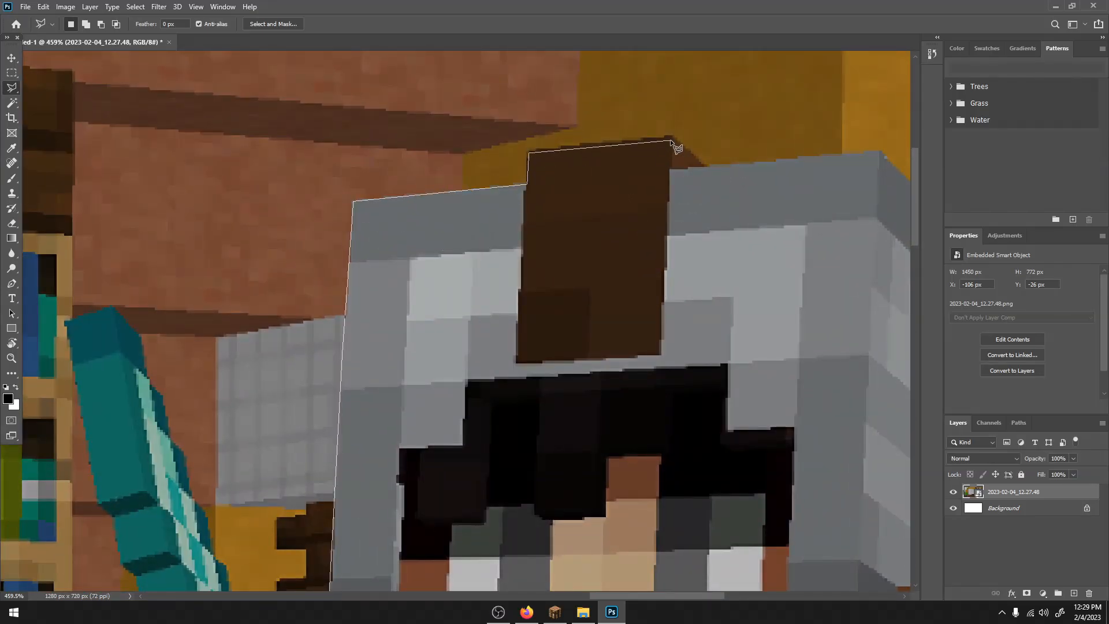
left_click(706, 167)
left_click(880, 151)
left_click(734, 248)
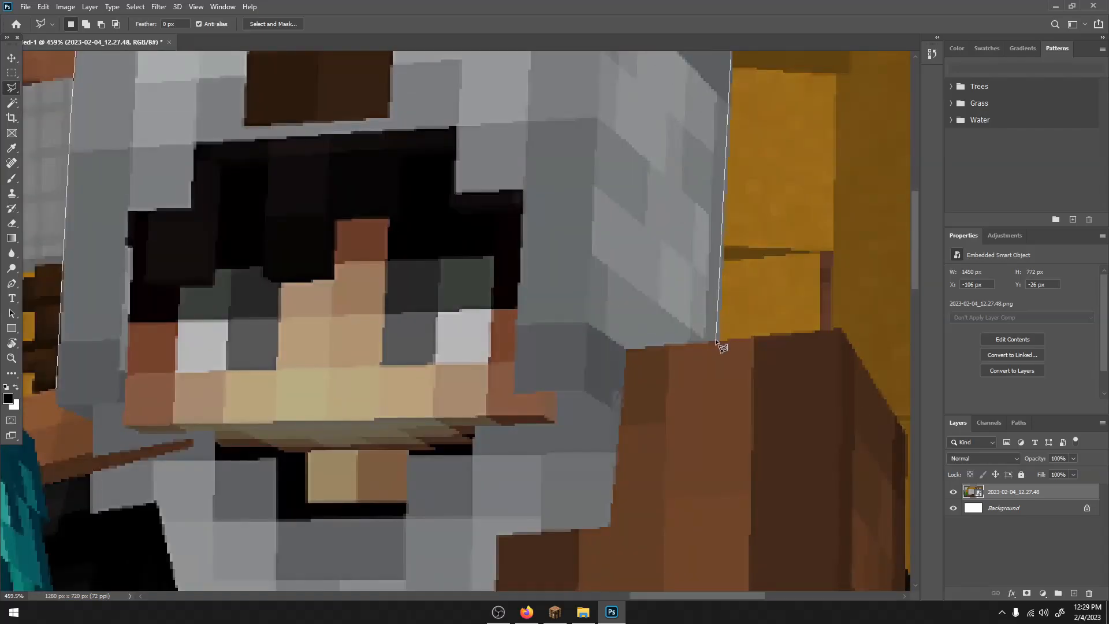
Continue the lasso outline around the NPC's raised arm and down the side of the torso to the waist.
left_click(903, 433)
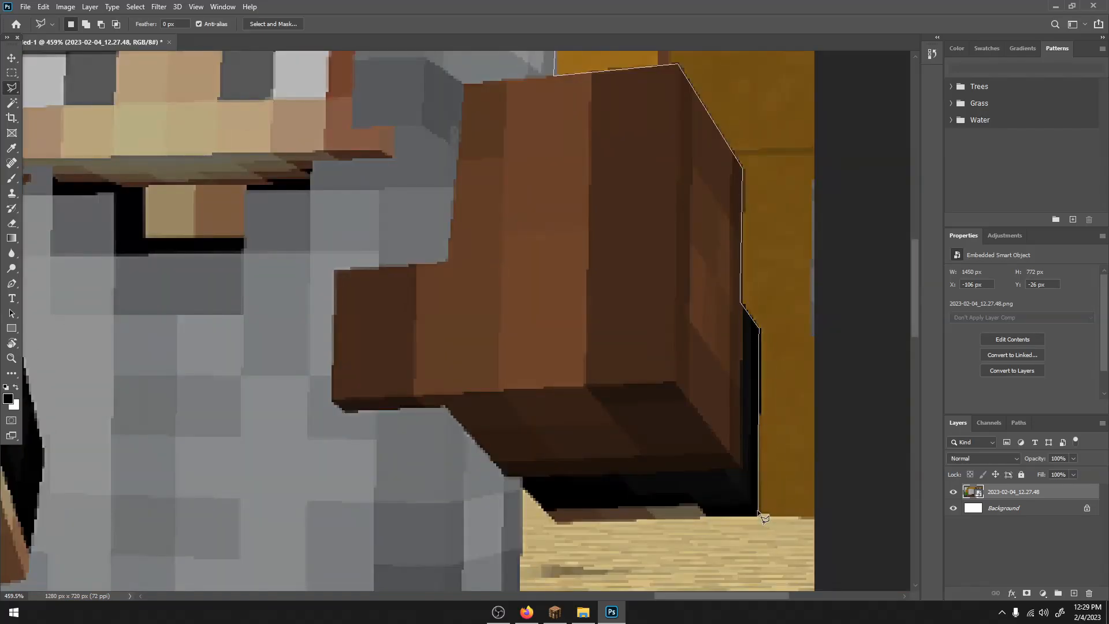
left_click(523, 485)
mouse_move(522, 485)
left_mouse_down()
mouse_move(582, 287)
mouse_move(579, 196)
left_mouse_up()
left_click(576, 463)
left_click(544, 473)
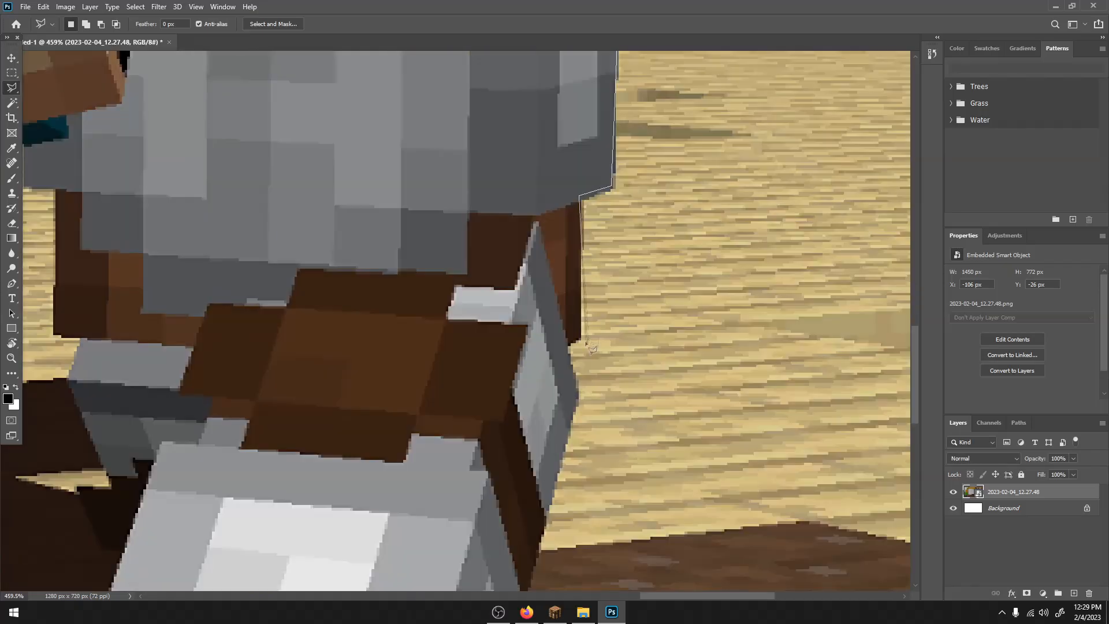
Trace the lasso outline down the outer leg, around the front boot and up its inner side.
left_click(578, 395)
left_click_drag(578, 395, 666, 157)
left_click(609, 357)
left_click(629, 437)
left_click_drag(629, 437, 680, 188)
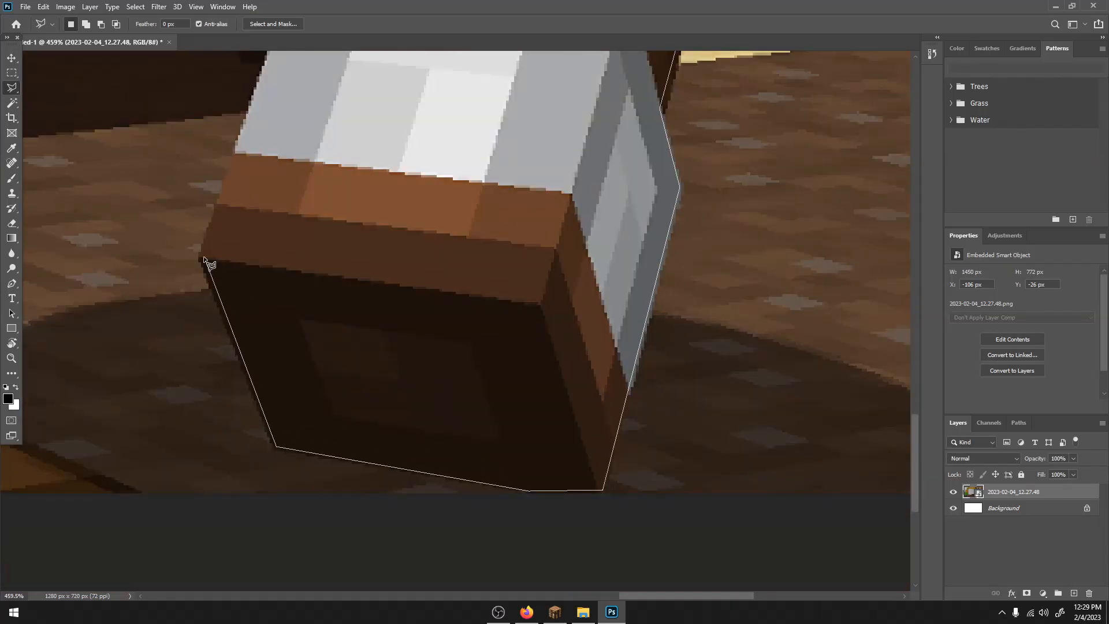
left_click(203, 257)
left_click_drag(203, 257, 454, 545)
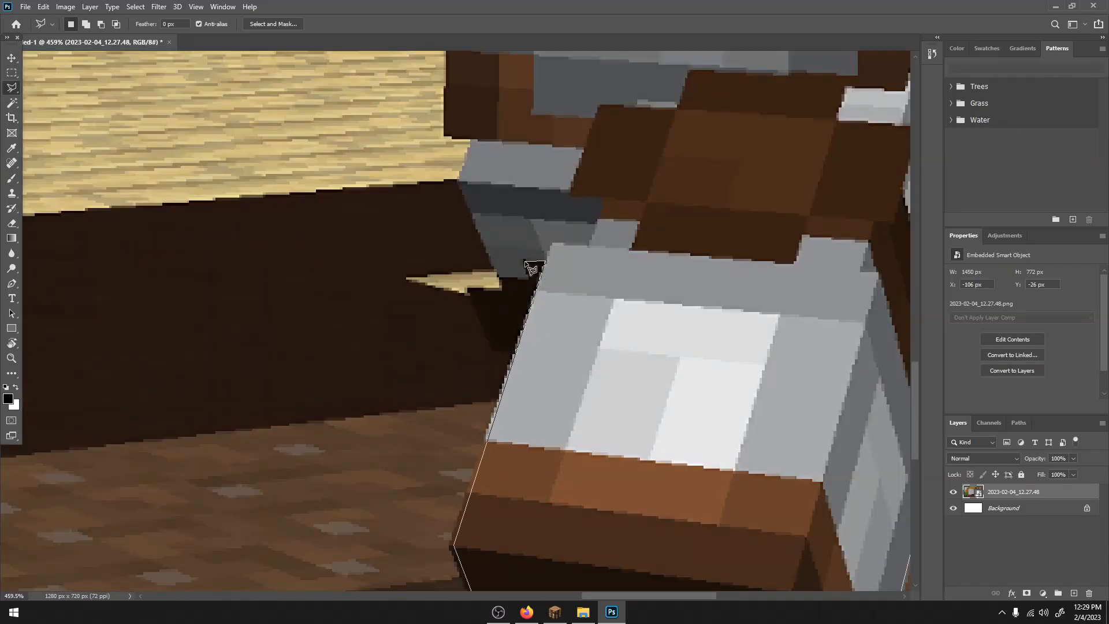
Extend the lasso outline up past the rear leg, waist and torso, and around the sword-holding hand and sleeve.
left_click(447, 135)
left_click_drag(446, 135, 529, 435)
left_click(533, 289)
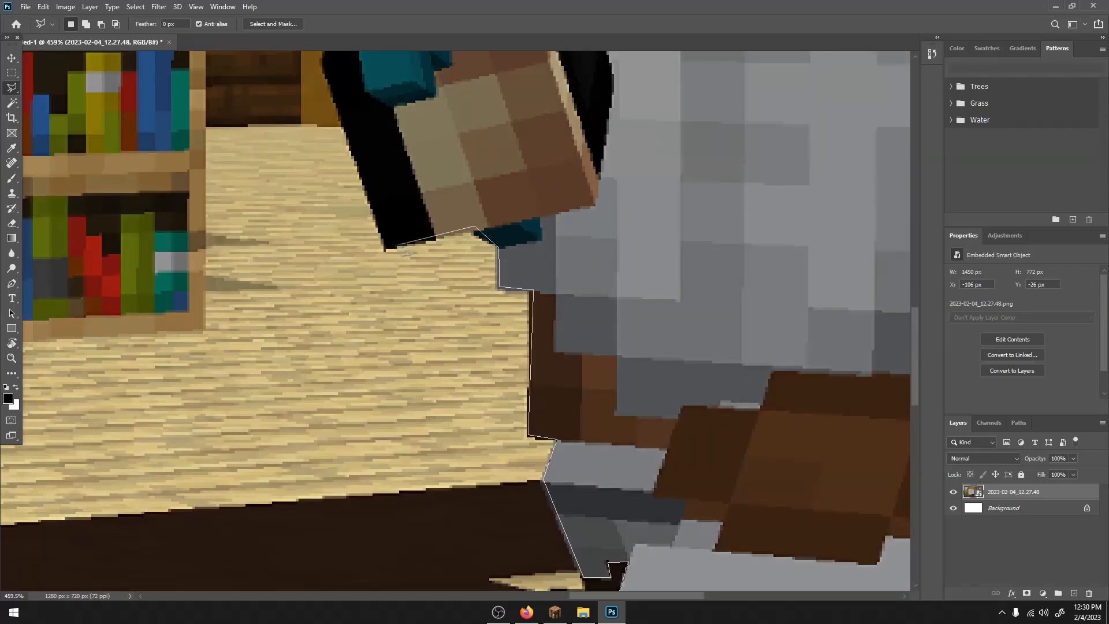
left_click(384, 250)
left_click_drag(328, 63, 482, 285)
left_click(462, 107)
left_click(475, 69)
Trace the stepped edges of the diamond sword and close the lasso selection at the helmet's lower corner.
left_click_drag(475, 69, 553, 422)
left_click(547, 385)
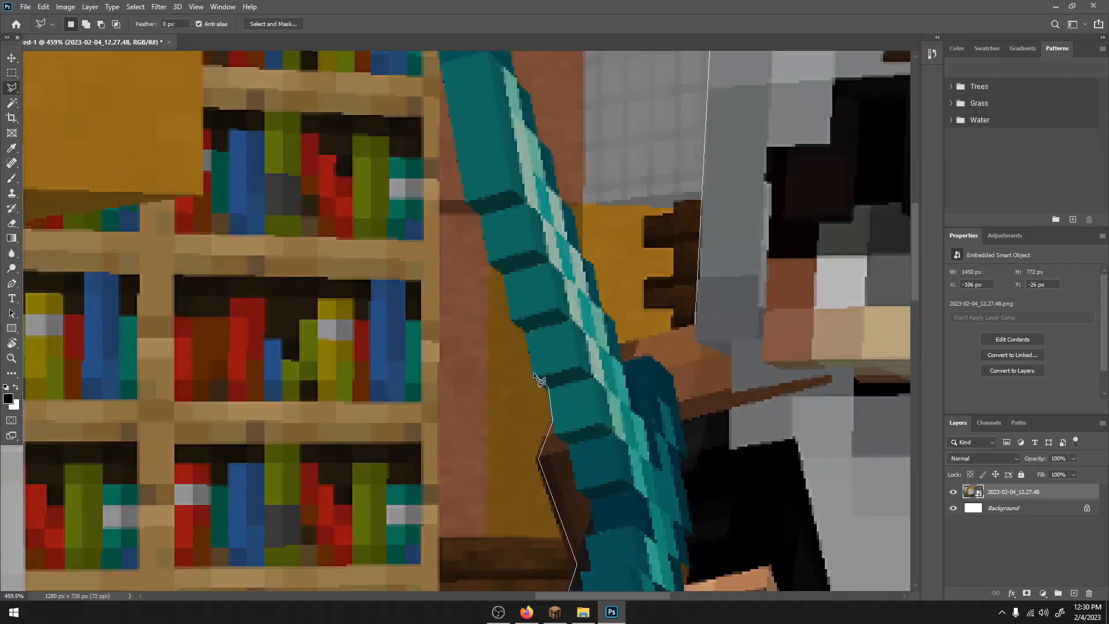
left_click(482, 213)
left_click(468, 201)
left_click_drag(445, 63, 476, 222)
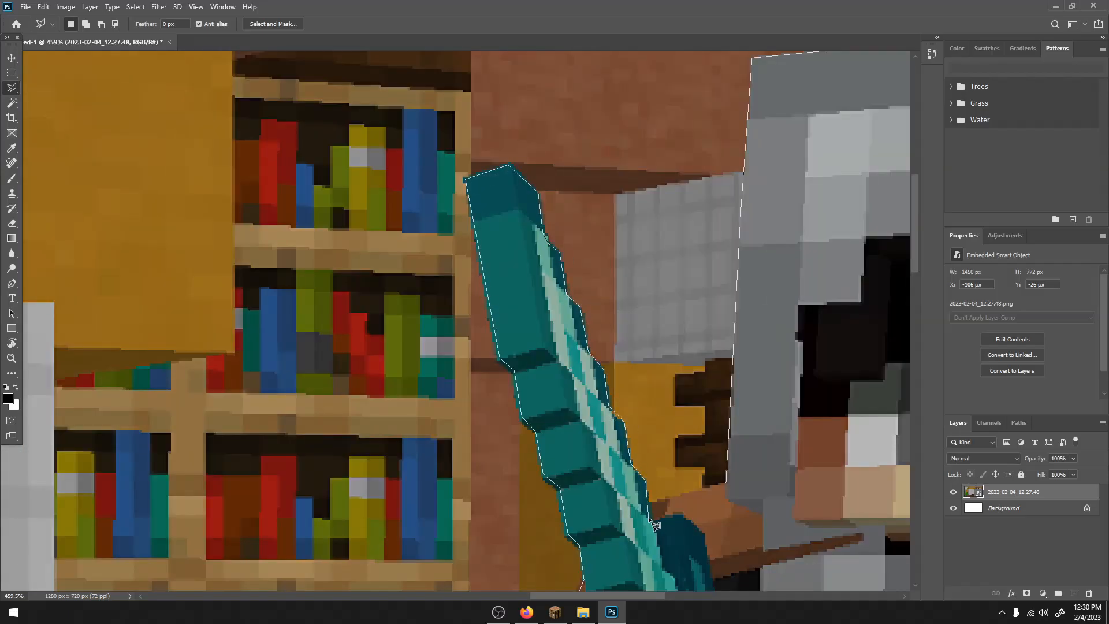
left_click(669, 514)
mouse_move(749, 352)
left_mouse_down()
mouse_move(705, 290)
mouse_move(489, 267)
left_mouse_up()
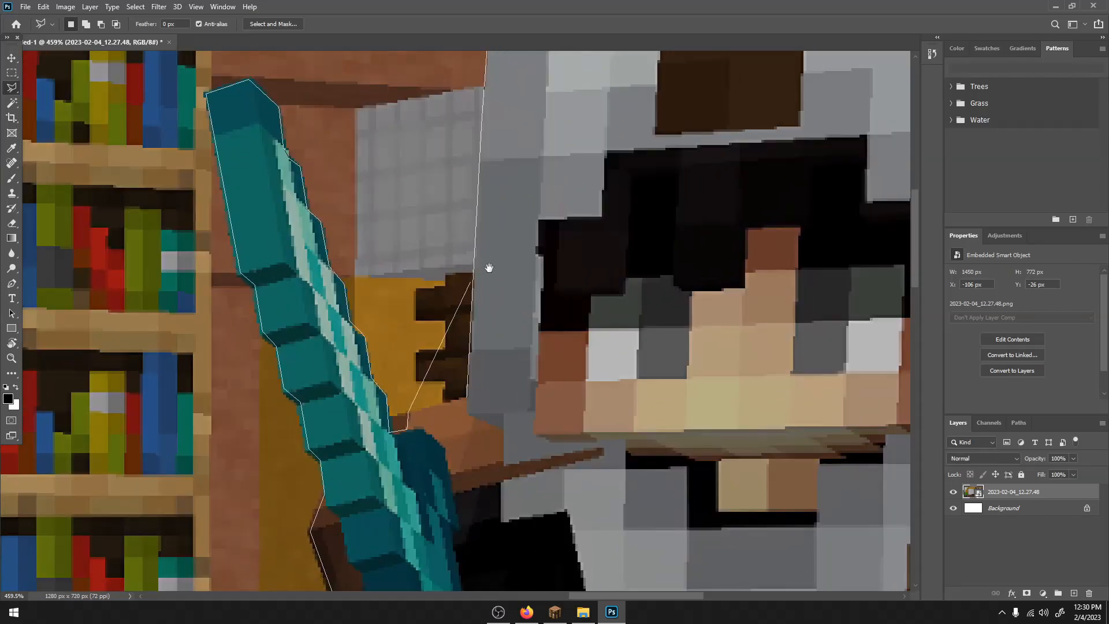
double_click(466, 397)
Copy the selected NPC to a new layer and check the cut-out by toggling the screenshot layer's visibility.
scroll(558, 324, "down", 8)
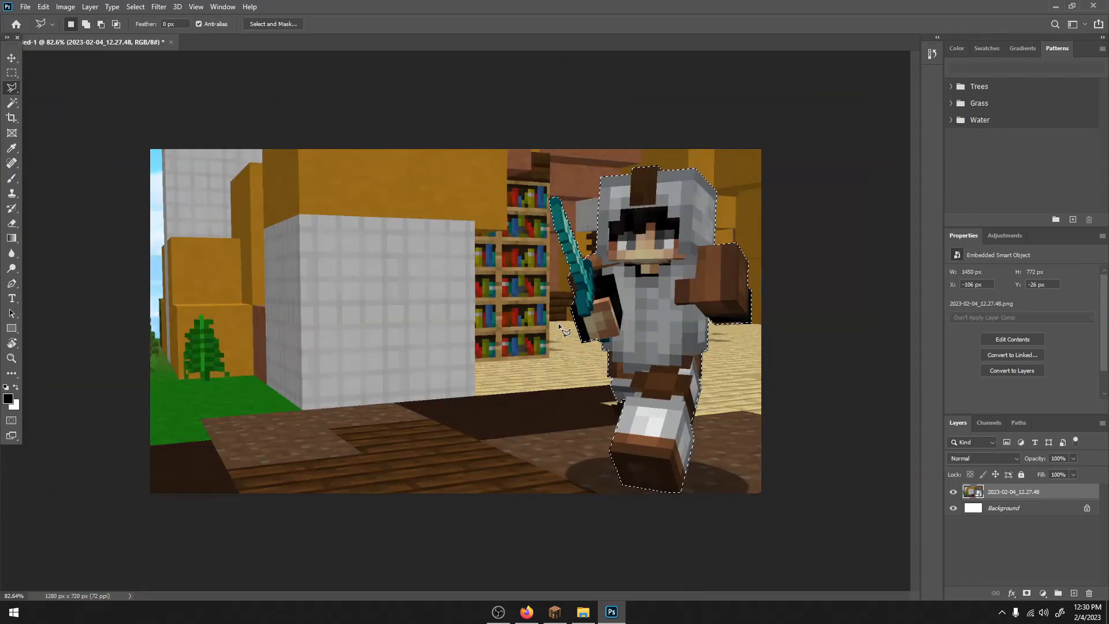
right_click(655, 283)
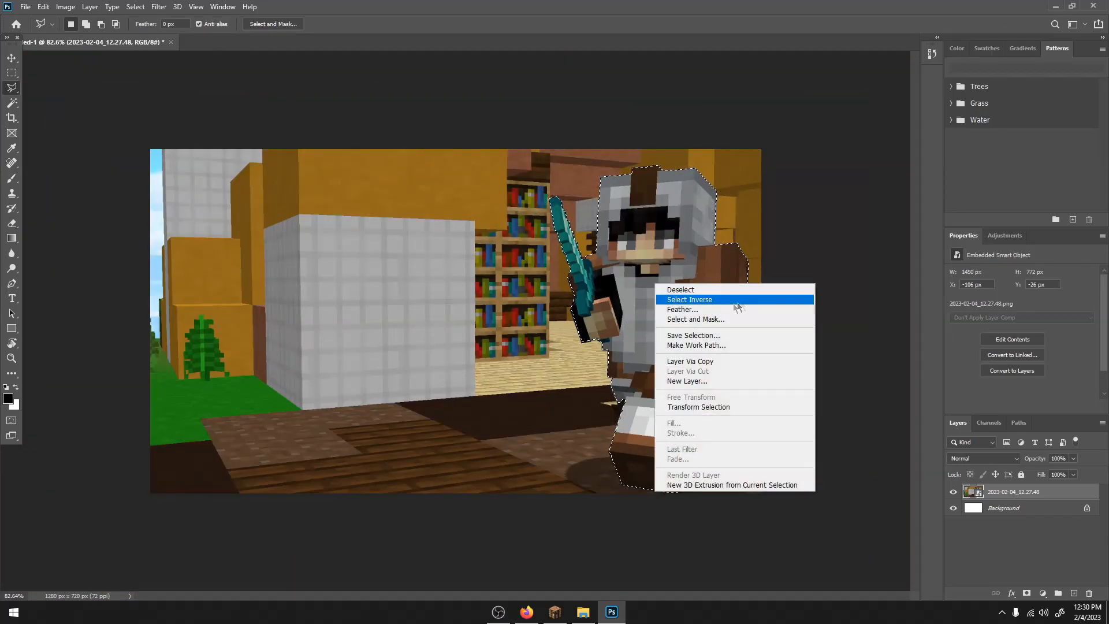
left_click(713, 362)
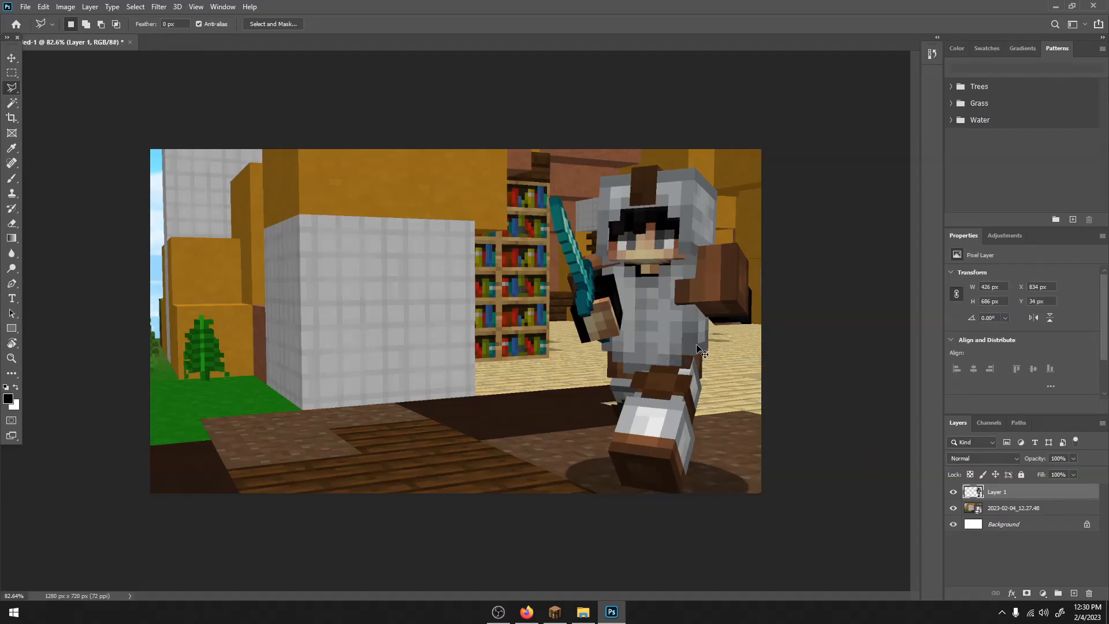
key("ctrl+j")
key("ctrl+z")
left_click(953, 508)
left_click(953, 508)
Open Layer 1's blending options and enable the Inner Glow, Gradient Overlay and Drop Shadow effects.
right_click(1007, 497)
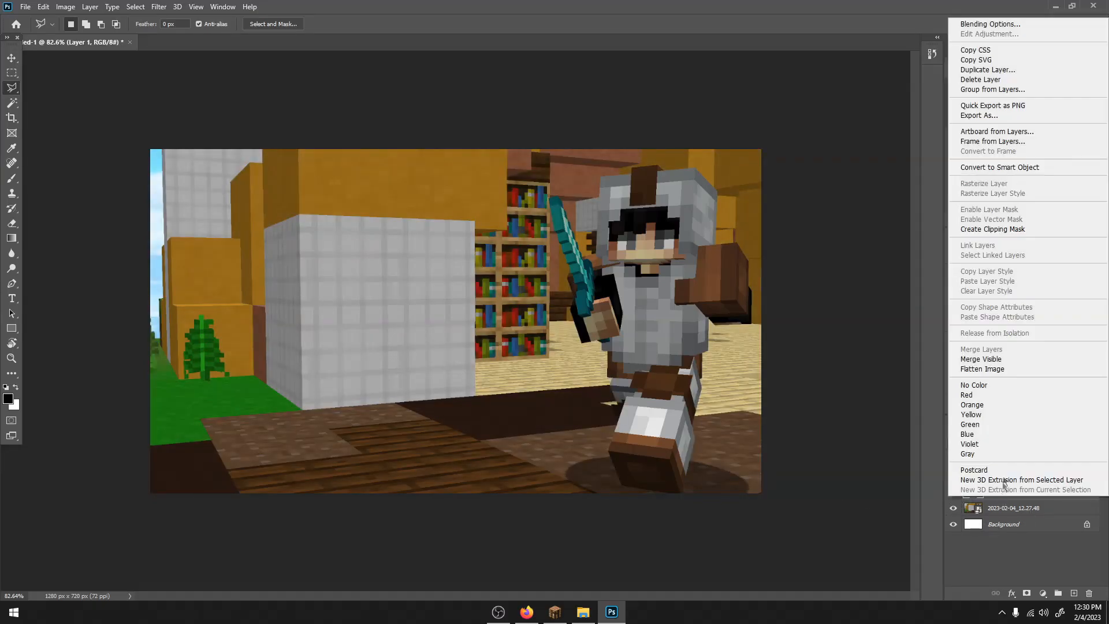
left_click(992, 25)
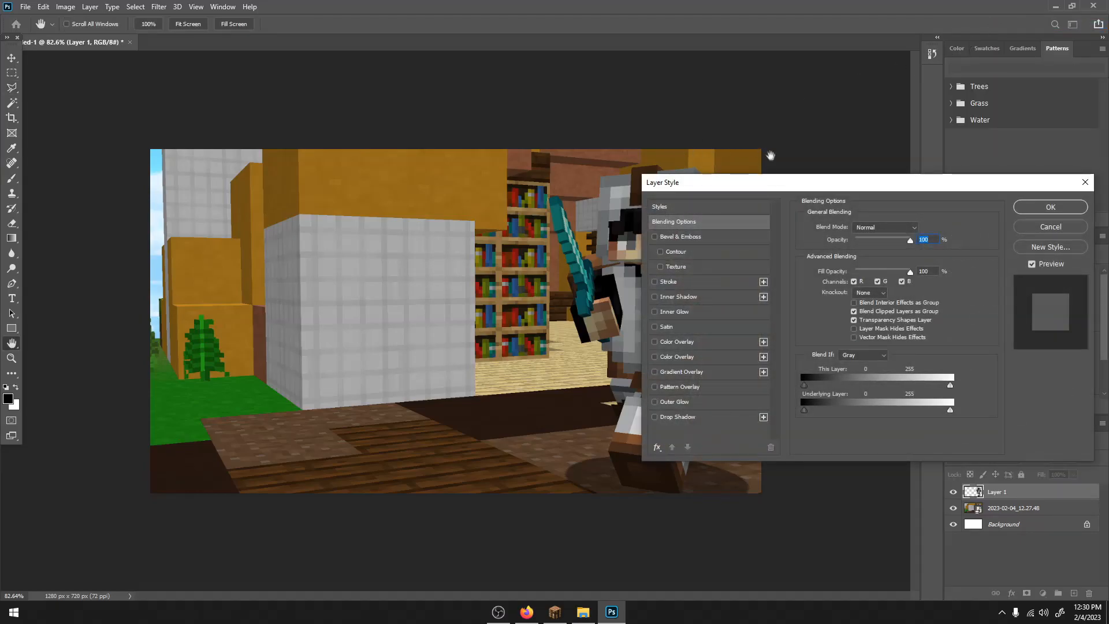
left_click_drag(736, 191, 844, 184)
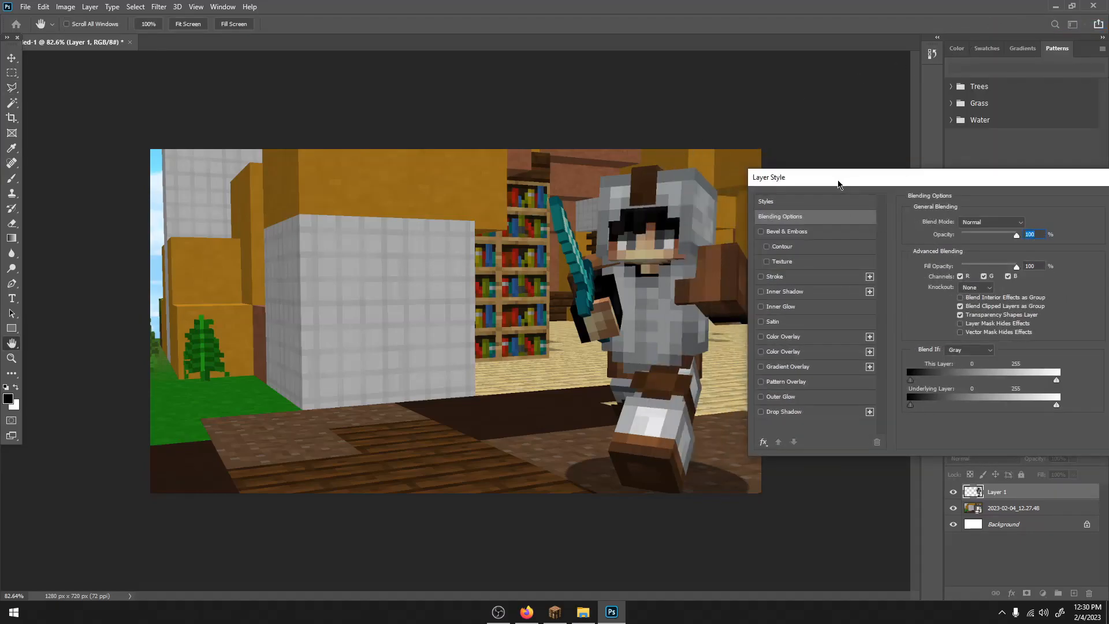
left_click(761, 307)
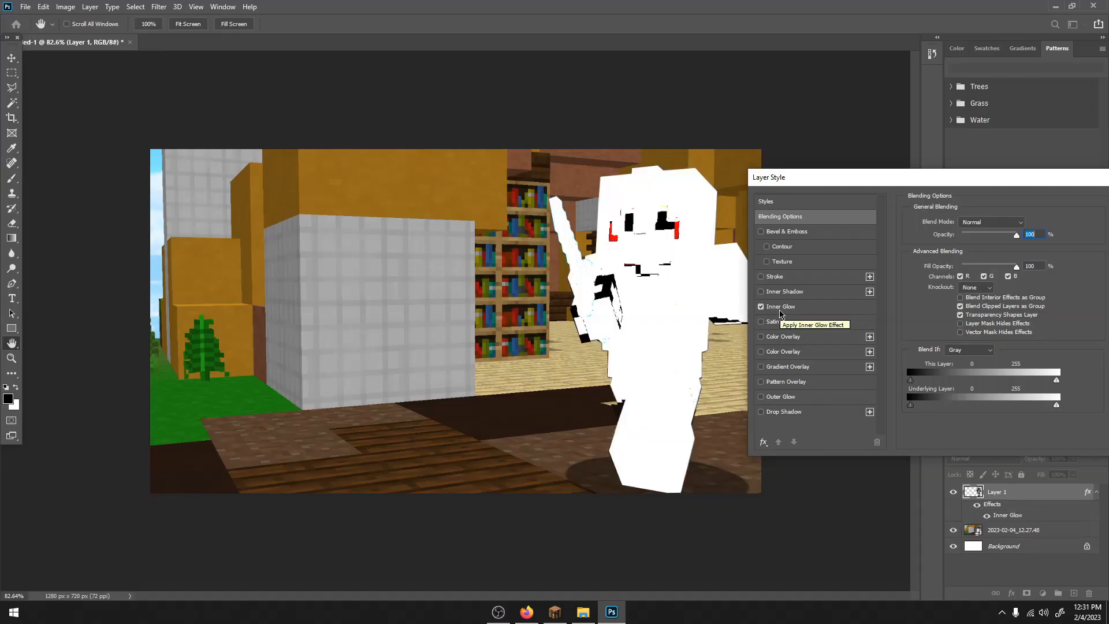
left_click(761, 367)
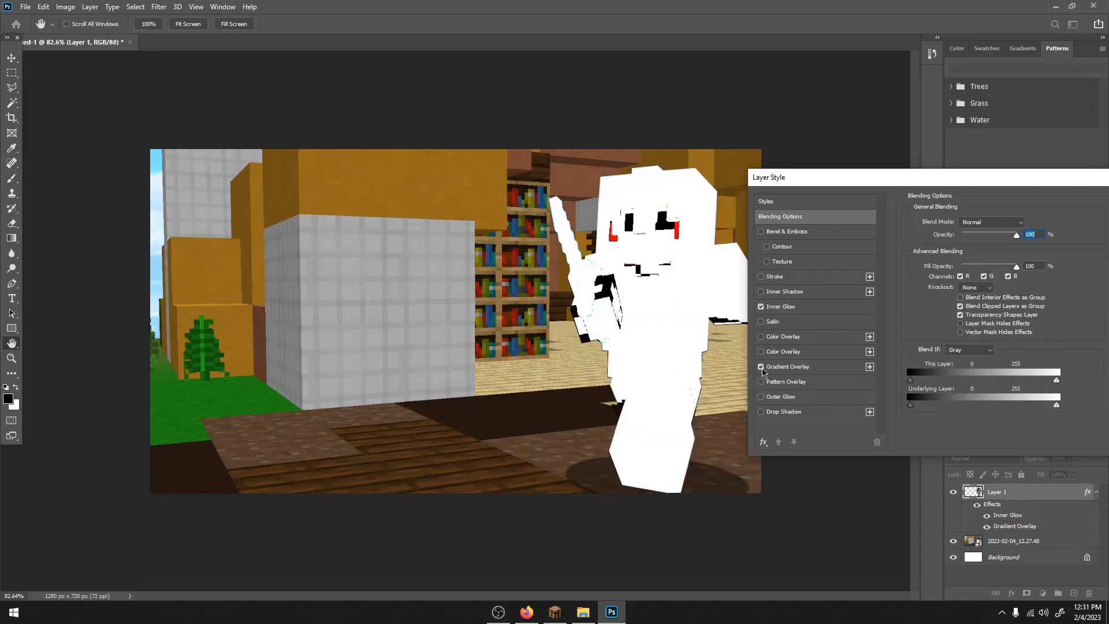
left_click(761, 412)
Keep the inner glow white (ffffff), set its opacity to 40%, and apply the layer style.
left_click(785, 310)
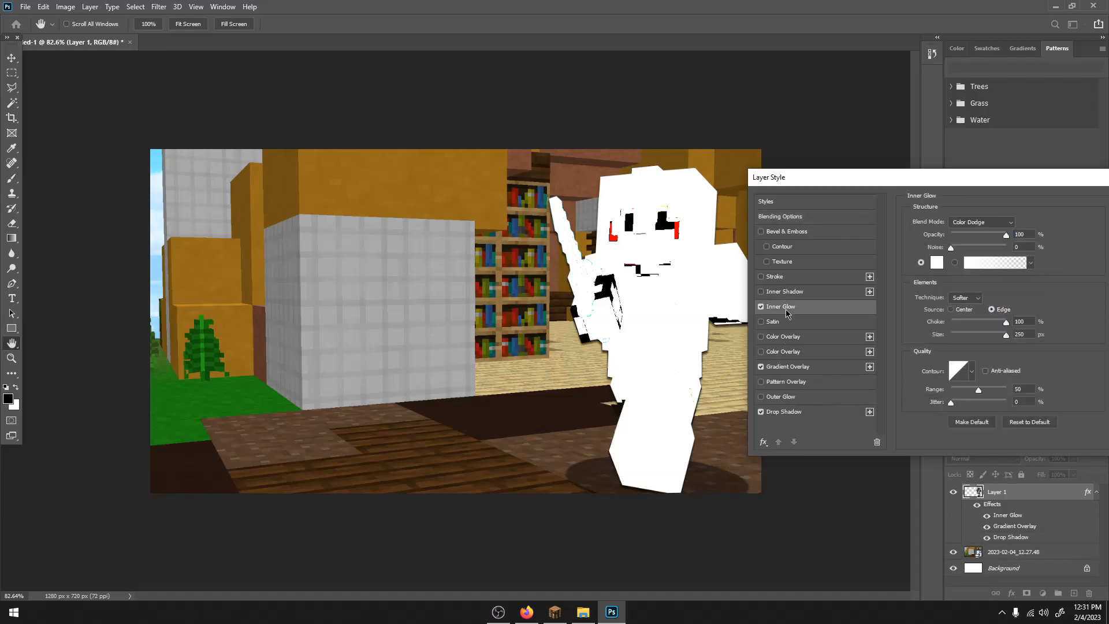
left_click(940, 265)
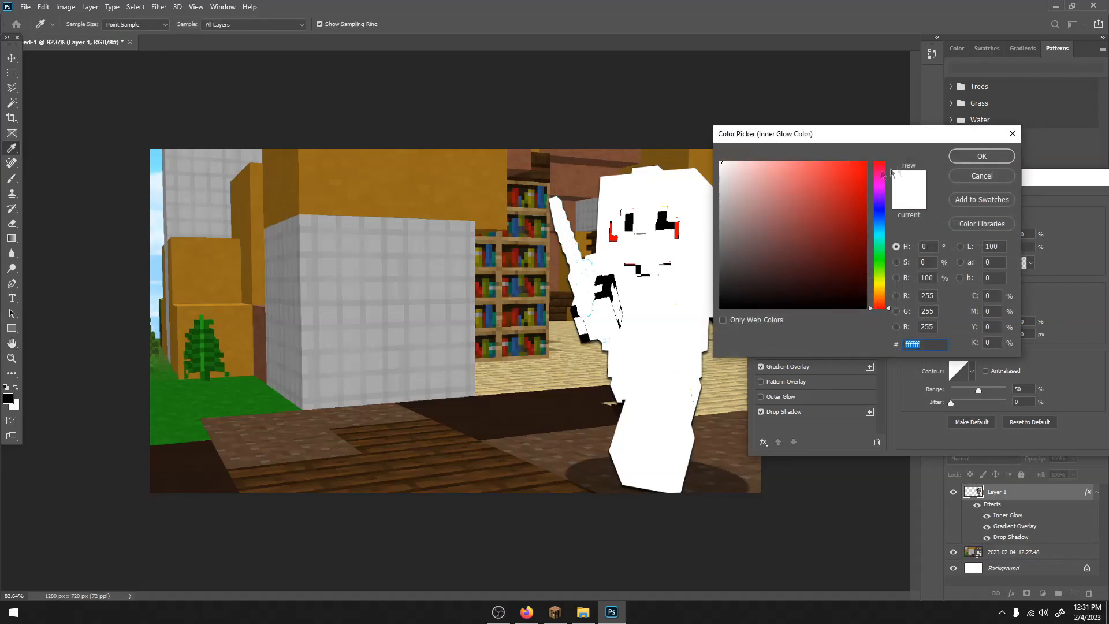
left_click(990, 154)
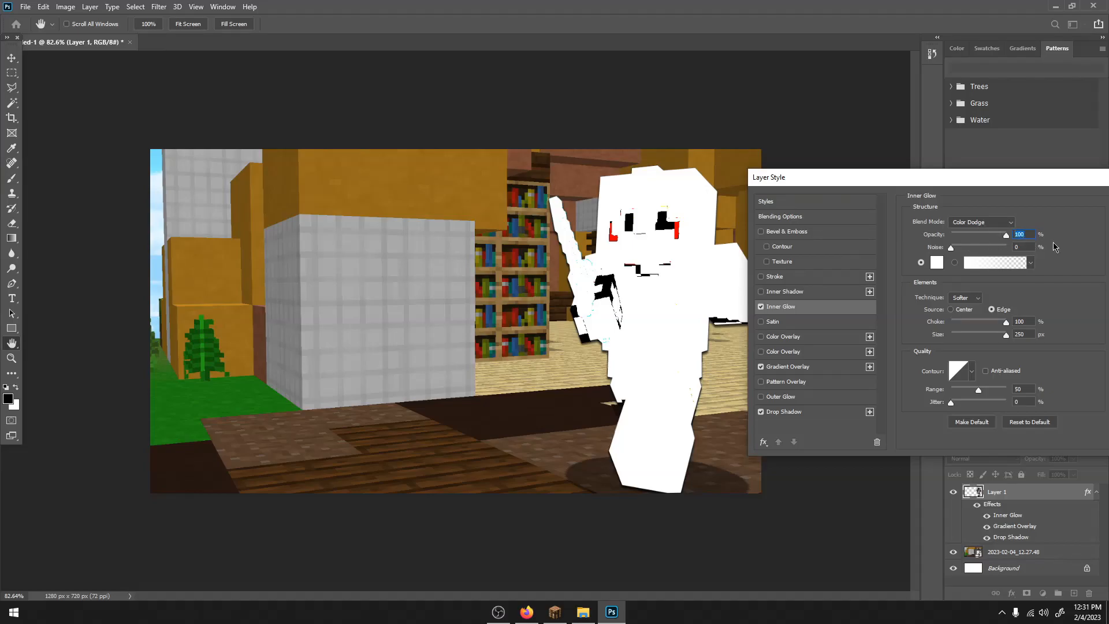
left_click(1024, 233)
key("Escape")
key("l")
Reopen Layer 1's layer style and try a smaller inner glow size.
right_click(993, 489)
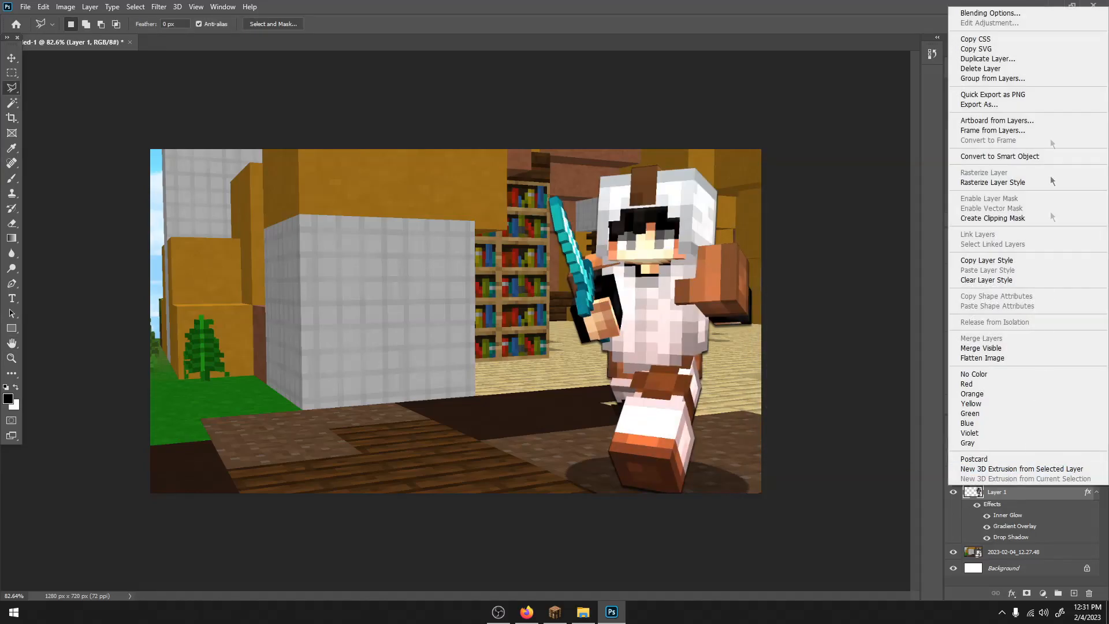
left_click(1011, 13)
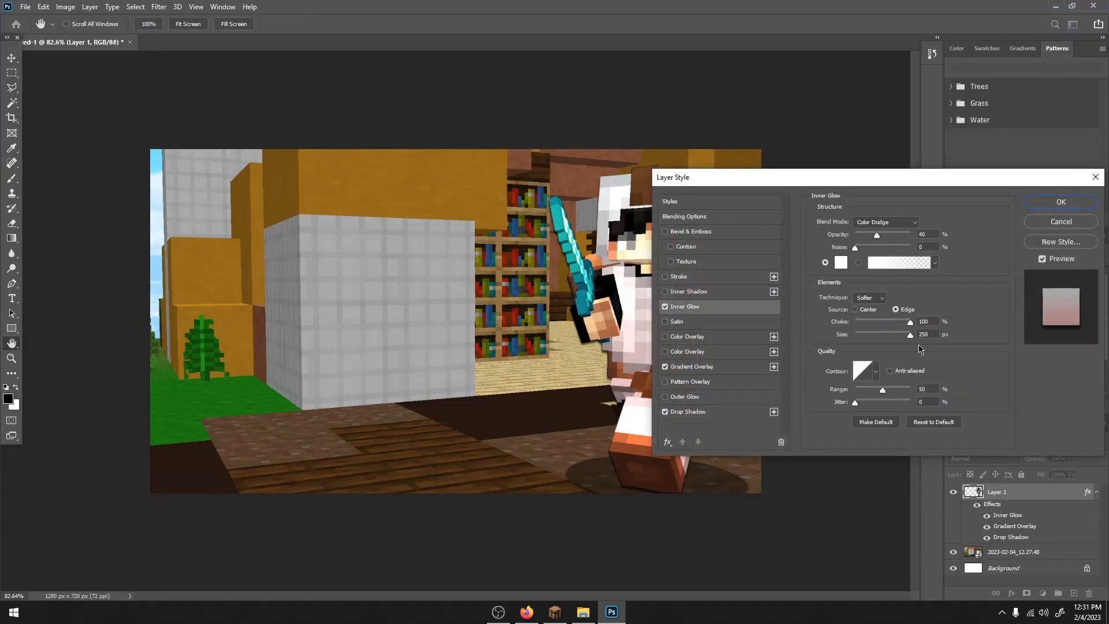
double_click(936, 334)
key("Return")
Set Layer 1's inner glow size to 30 px and choke to 20%, keeping the NPC in view beside the dialog.
right_click(1004, 503)
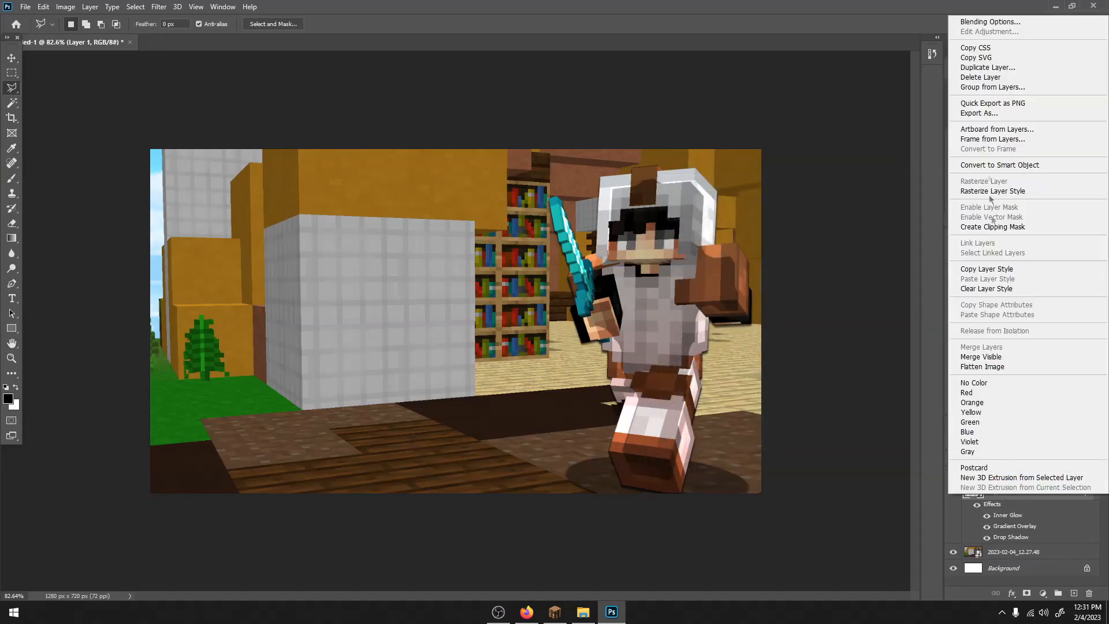
left_click(981, 20)
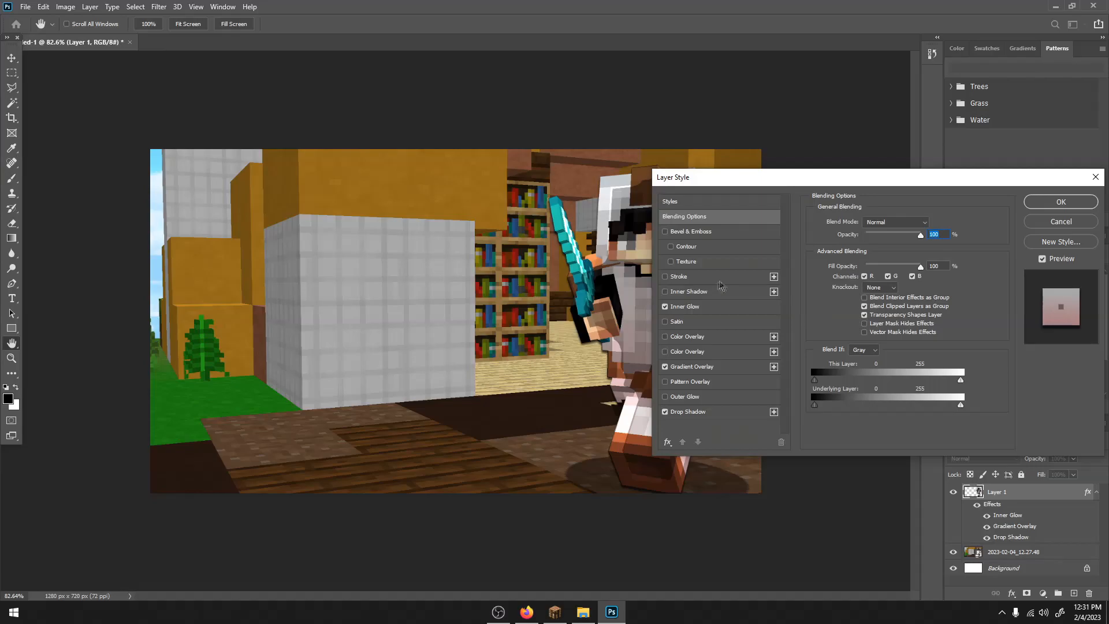
left_click(699, 306)
type("3")
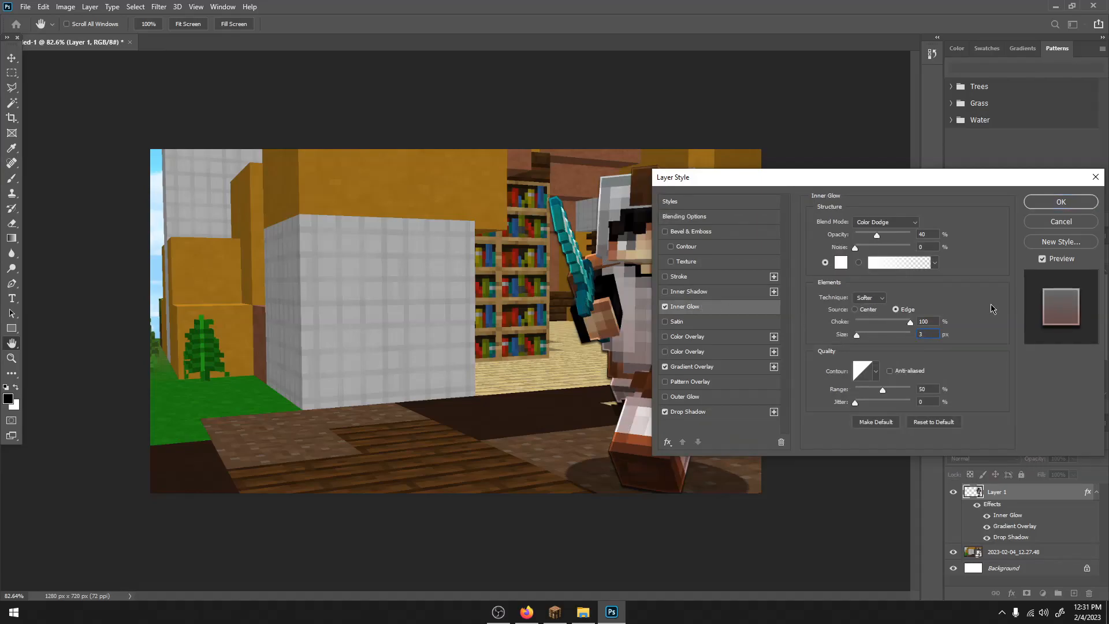
type("0")
left_click_drag(849, 185, 894, 173)
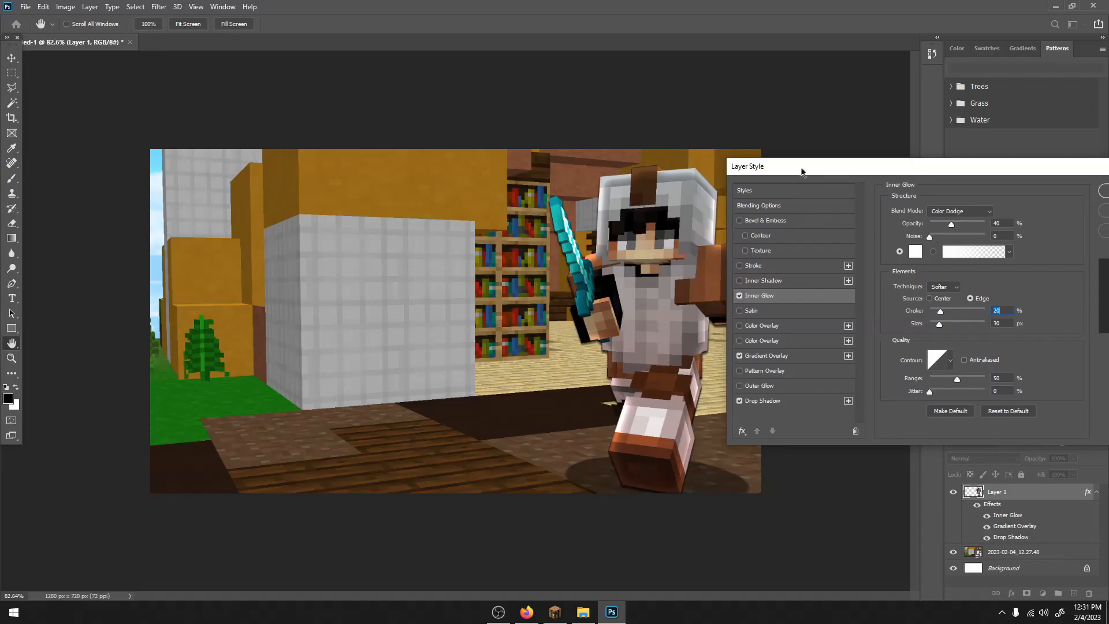
left_click_drag(801, 171, 853, 158)
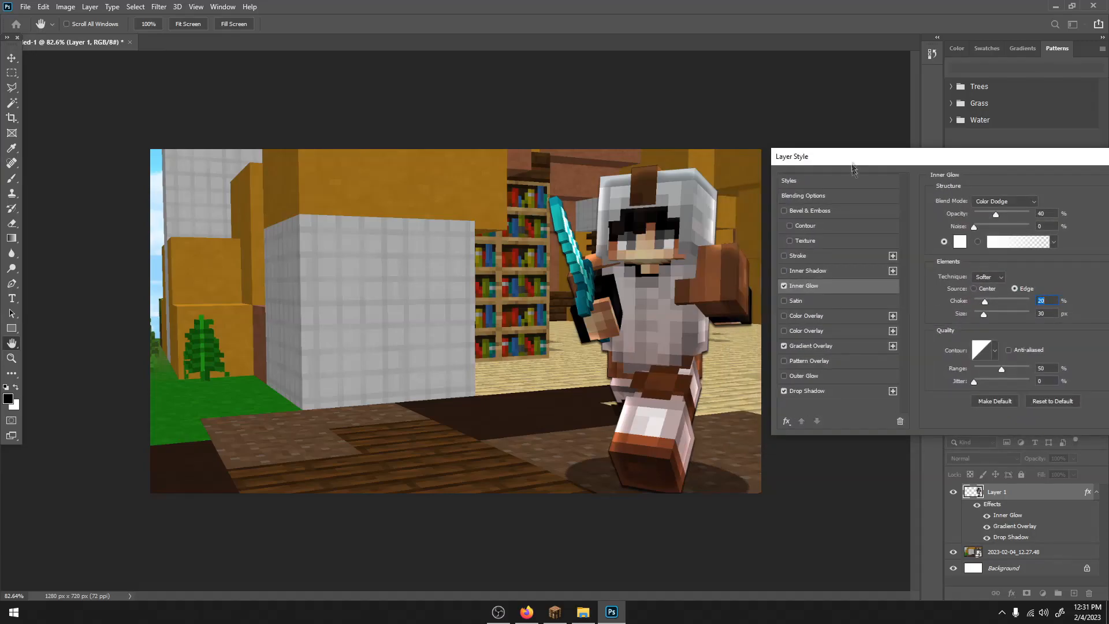
Keep the Gradient Overlay blend mode at Overlay and change the gradient's starting color stop to black (000000).
left_click(806, 346)
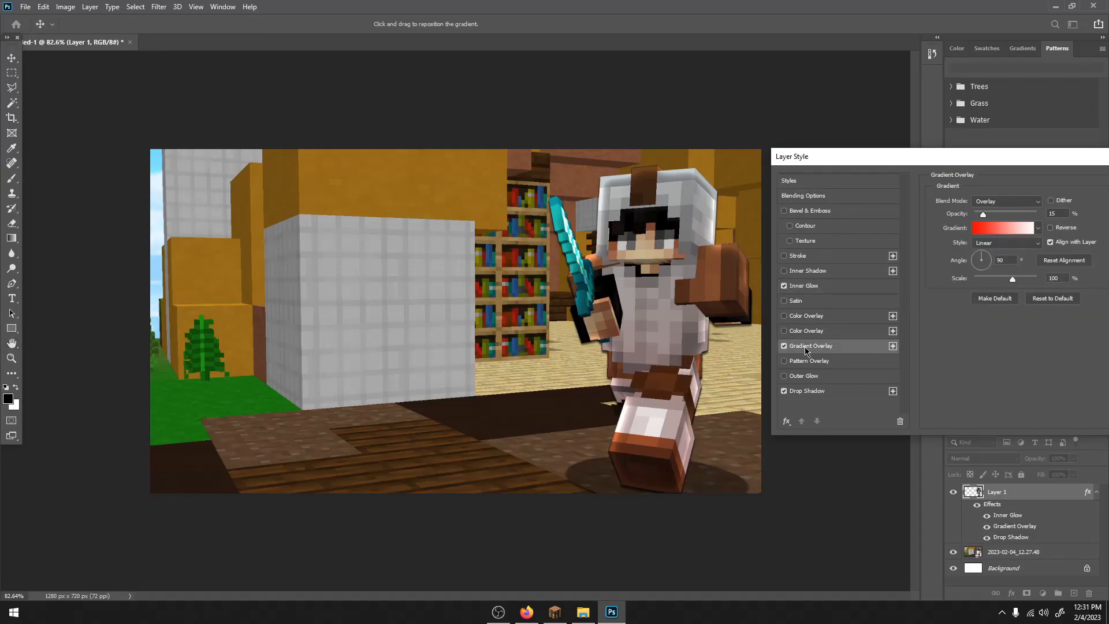
left_click(996, 202)
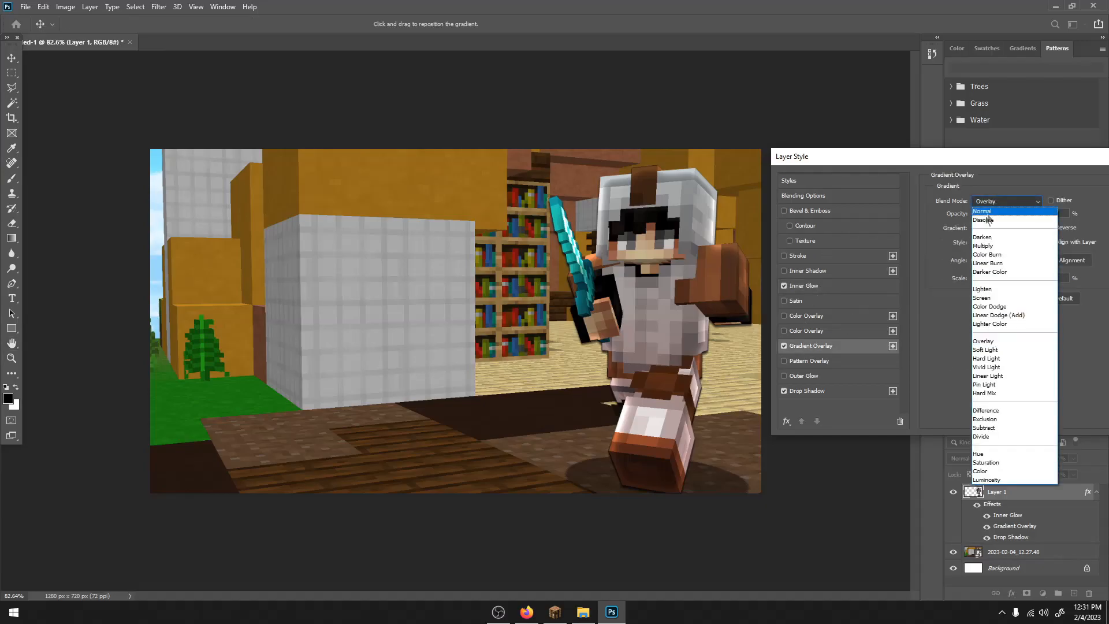
left_click(1005, 345)
left_click(984, 231)
left_click(682, 334)
left_click(734, 382)
left_click(721, 307)
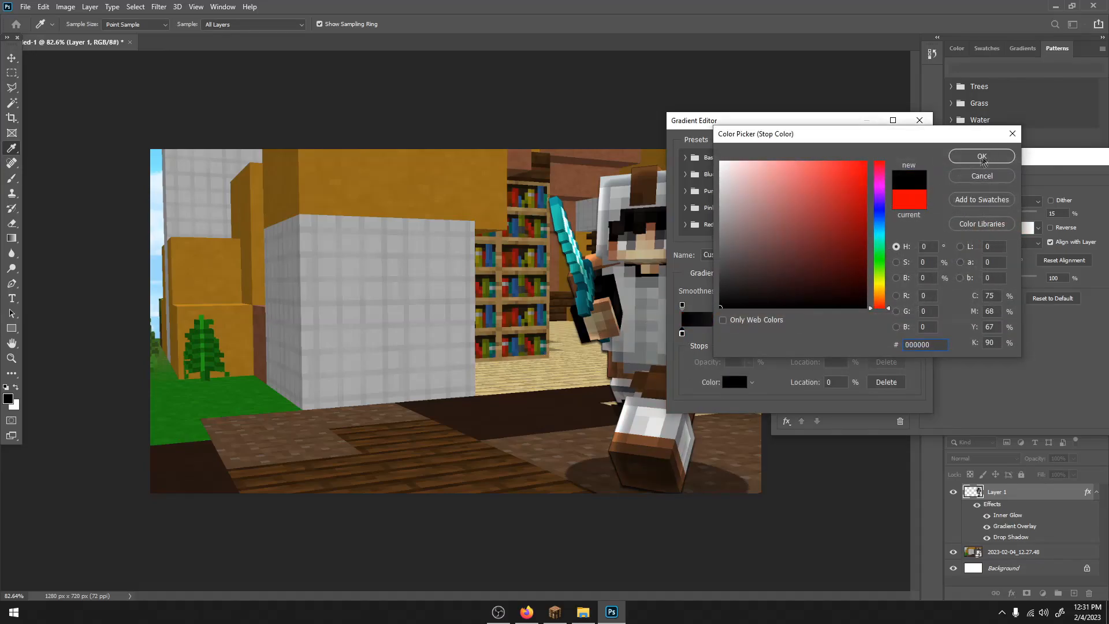
left_click(985, 157)
Keep the gradient's ending color stop white and accept the black-to-white gradient.
left_click(915, 334)
left_click(732, 383)
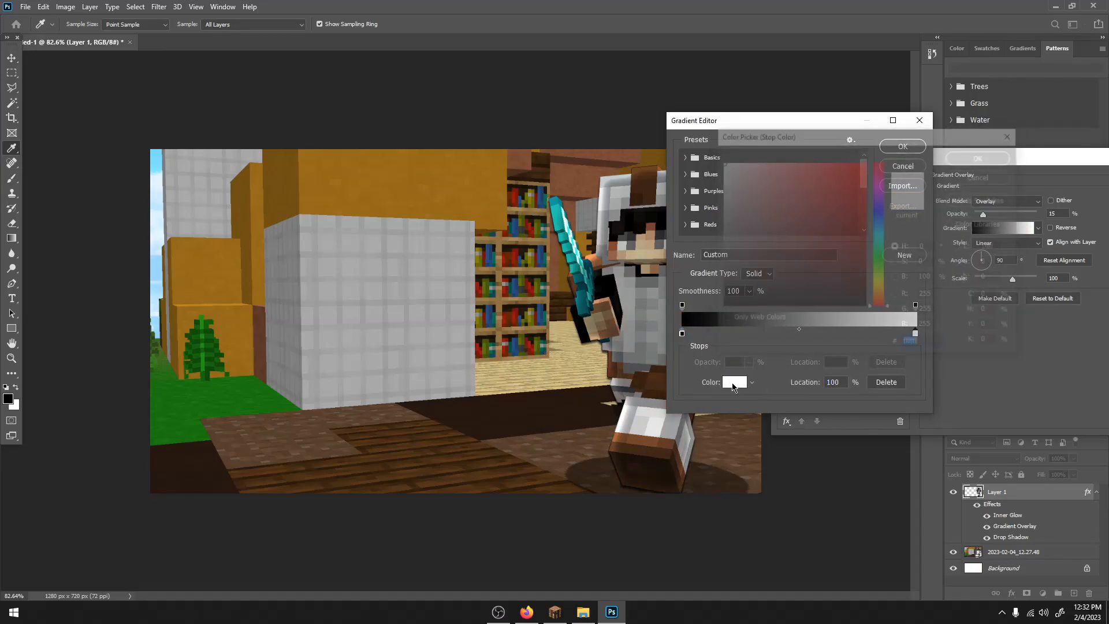
left_click(985, 157)
left_click(902, 146)
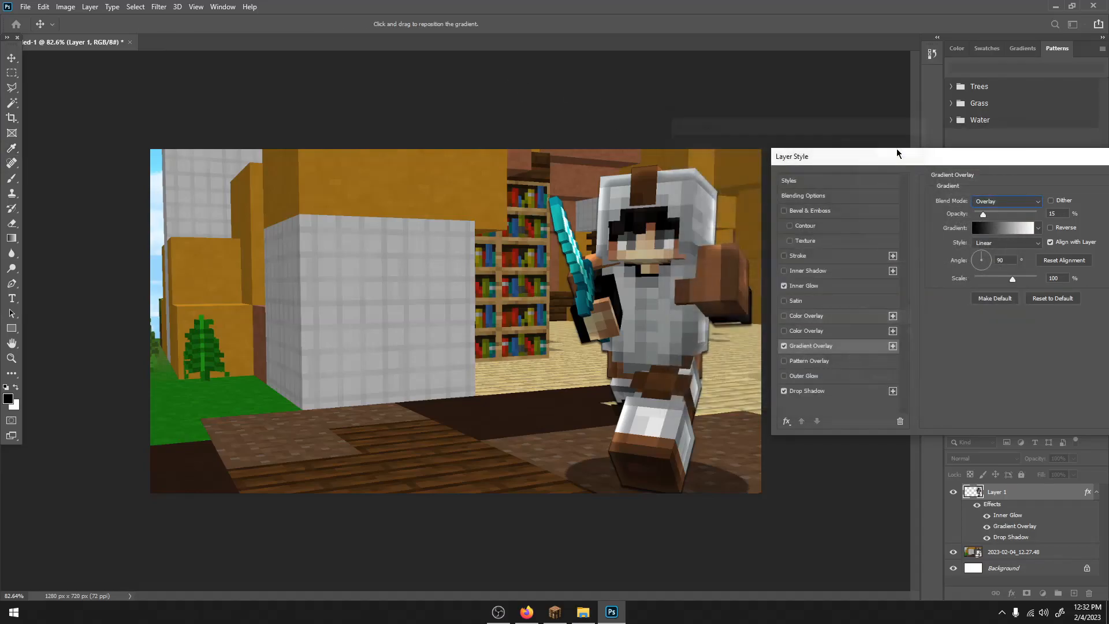
Keep the gradient overlay at Overlay with 15% opacity, review the Drop Shadow settings, and apply the layer style.
left_click(991, 204)
left_click(1041, 342)
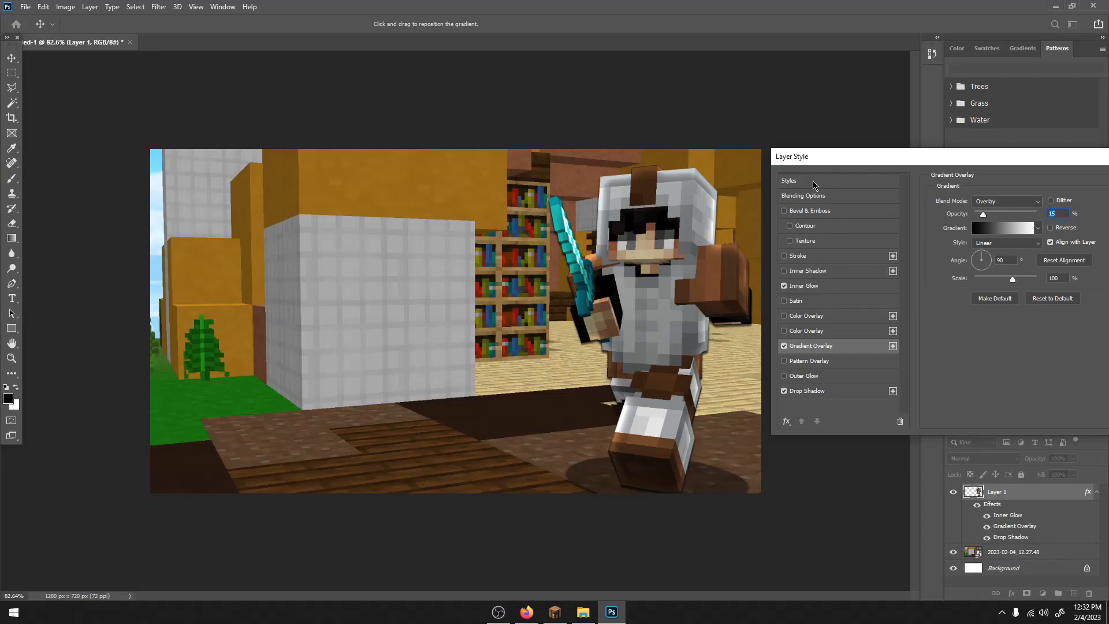
left_click(808, 391)
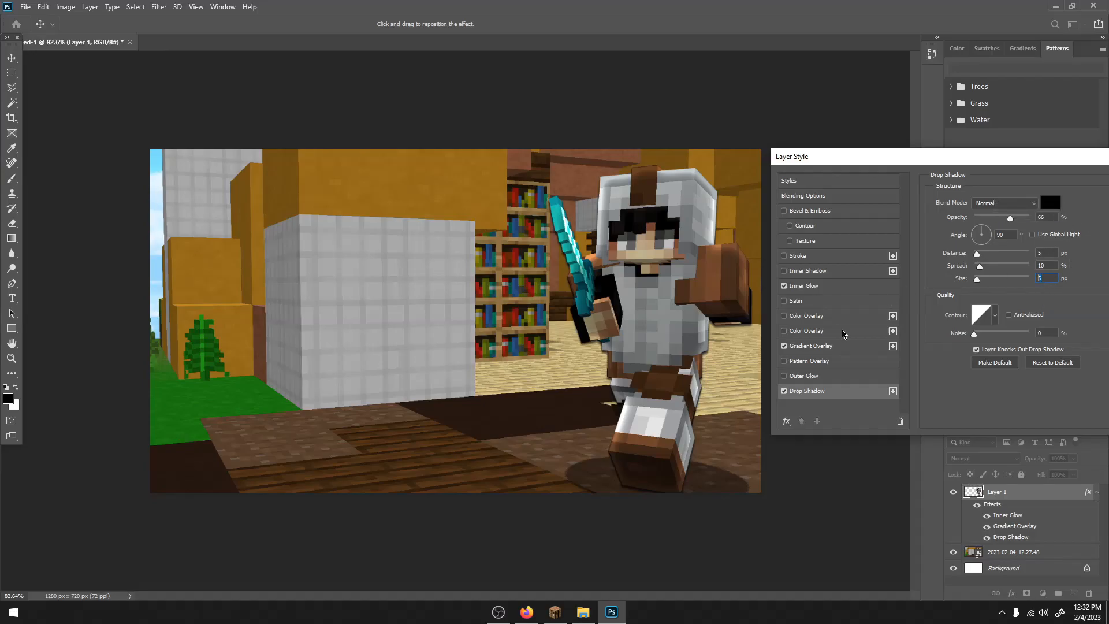
key("Return")
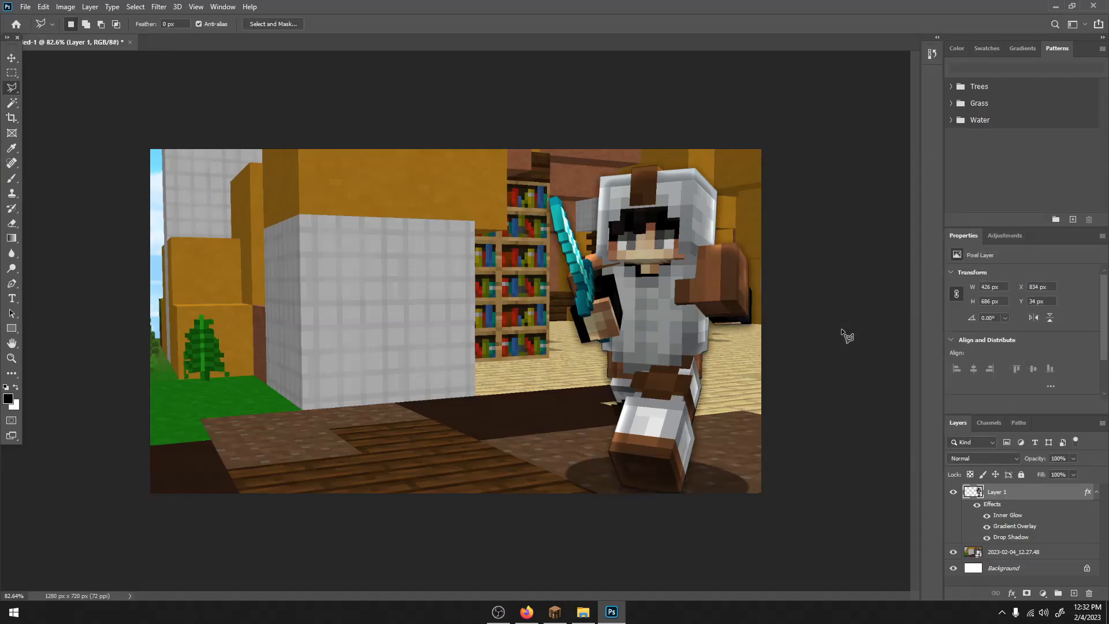
scroll(841, 328, "down", 5)
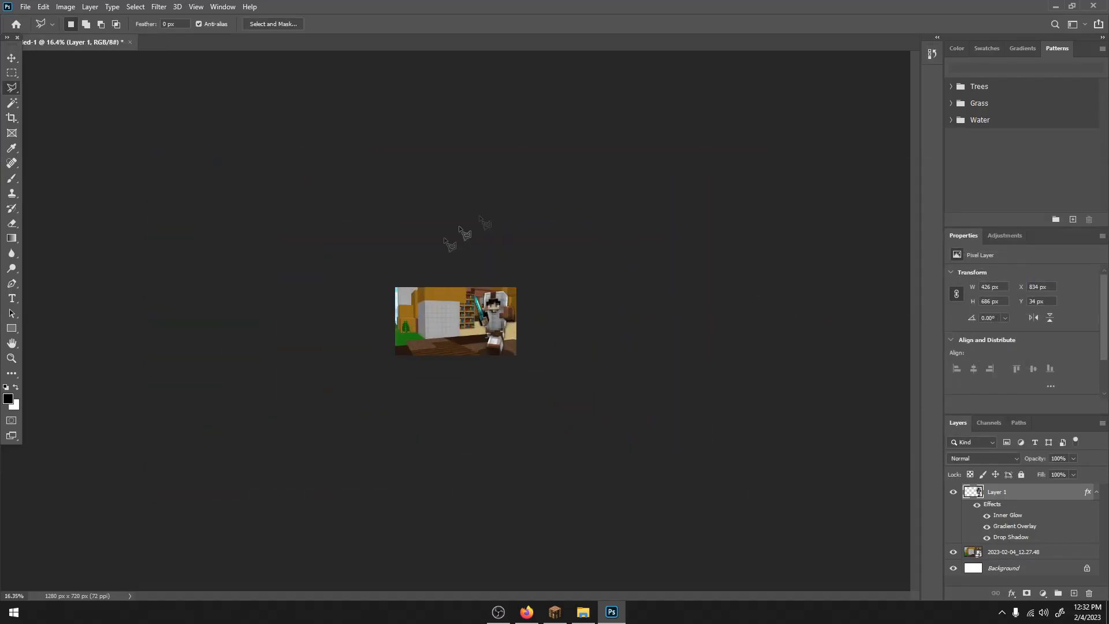
left_click(11, 73)
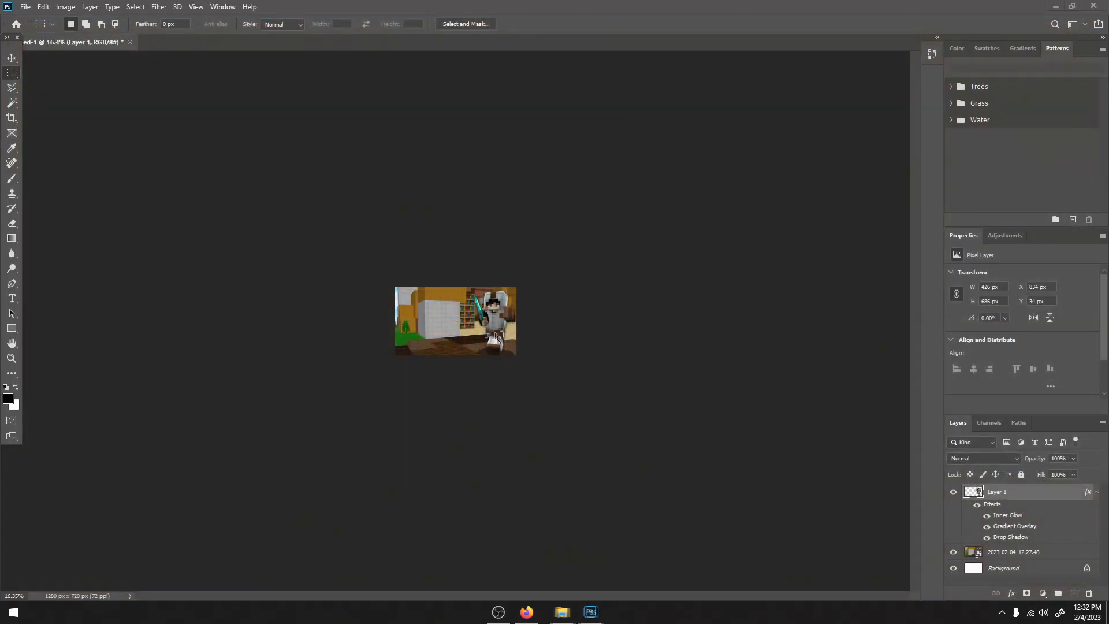
left_click_drag(394, 257, 522, 361)
left_click_drag(404, 242, 419, 243)
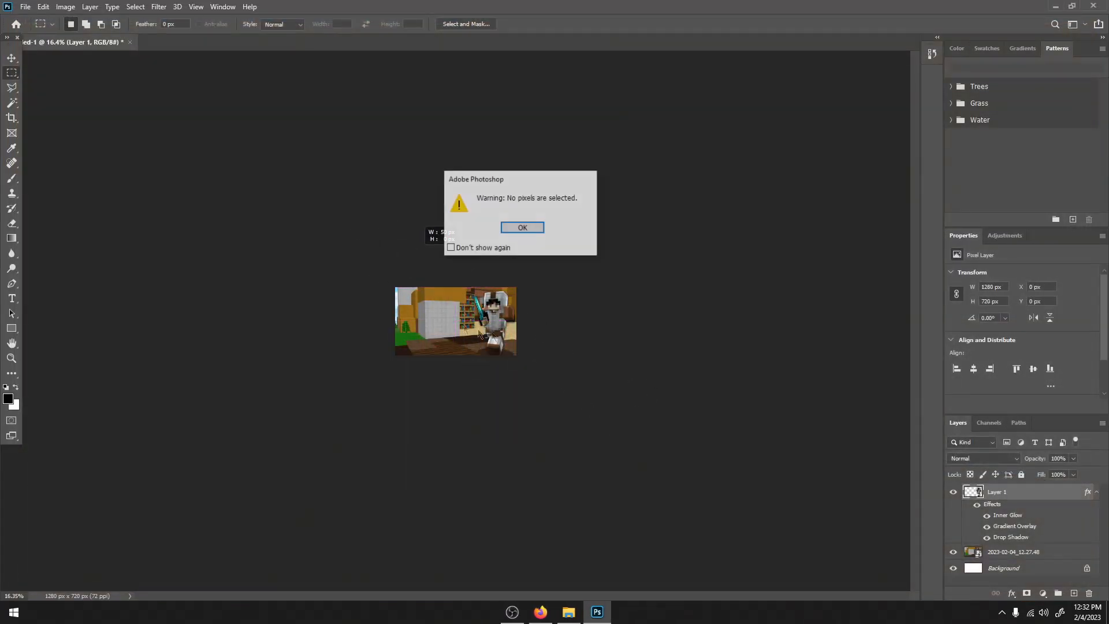
left_click(521, 228)
left_click_drag(395, 288, 473, 335)
left_click(497, 299)
scroll(491, 296, "up", 6)
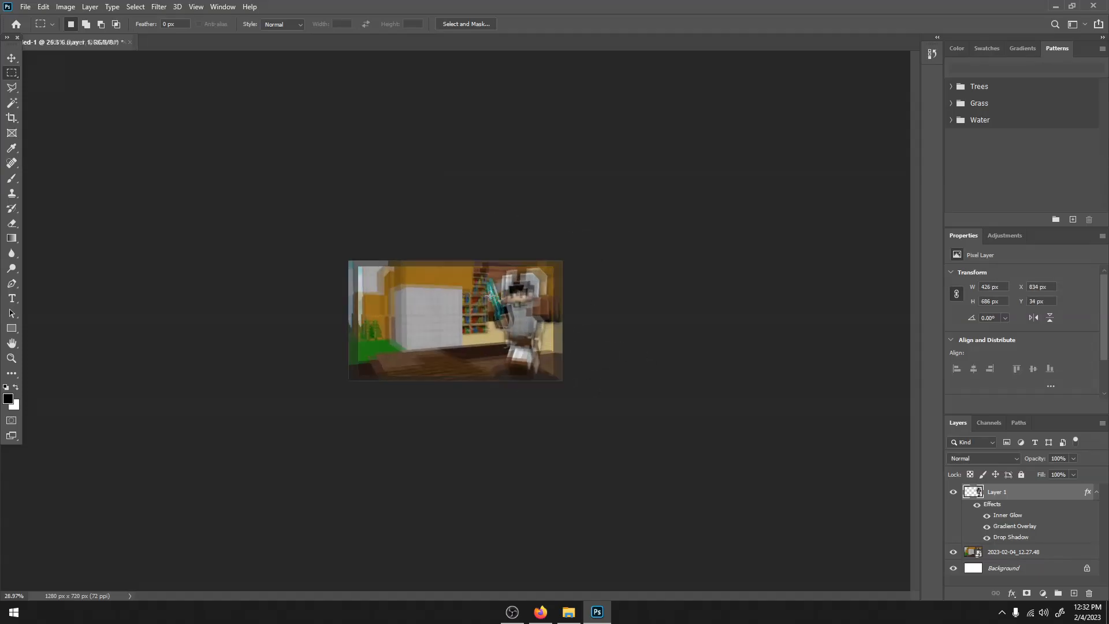
scroll(489, 296, "up", 11)
left_click_drag(491, 163, 602, 451)
key("ctrl+d")
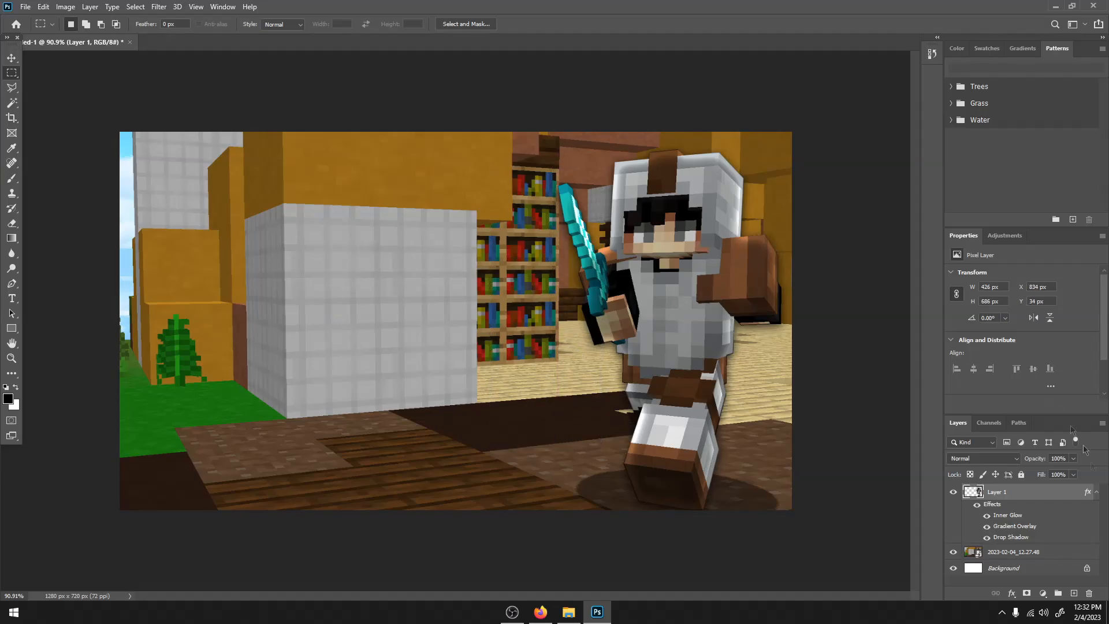
Apply a Radial Blur to the background screenshot layer with amount 10, Zoom method and Good quality.
left_click(953, 494)
left_click(994, 555)
left_click(953, 494)
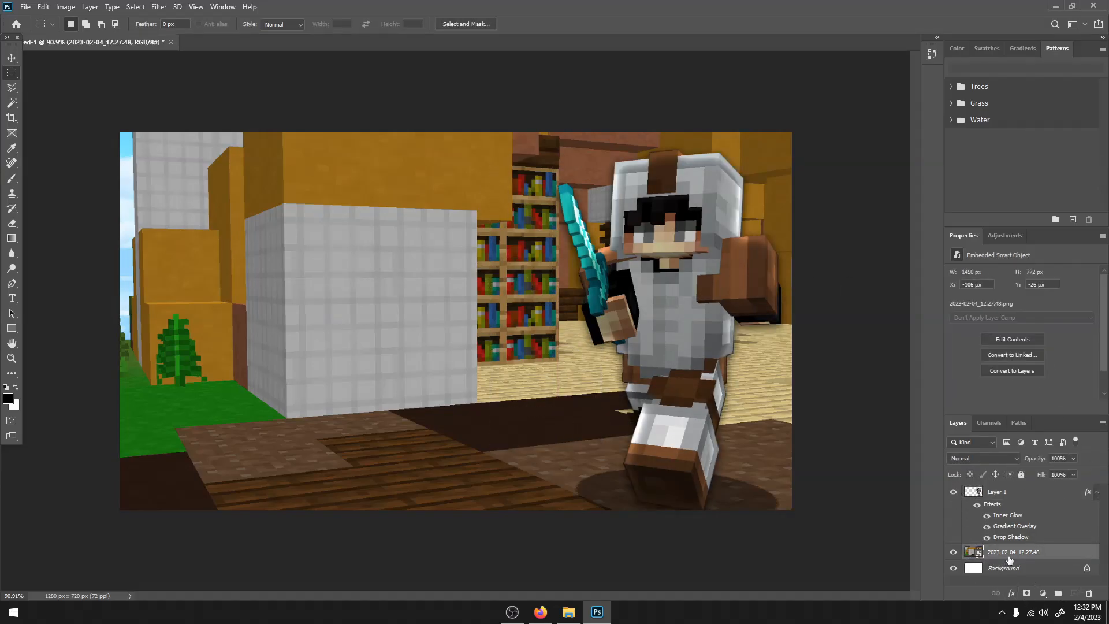
left_click(158, 7)
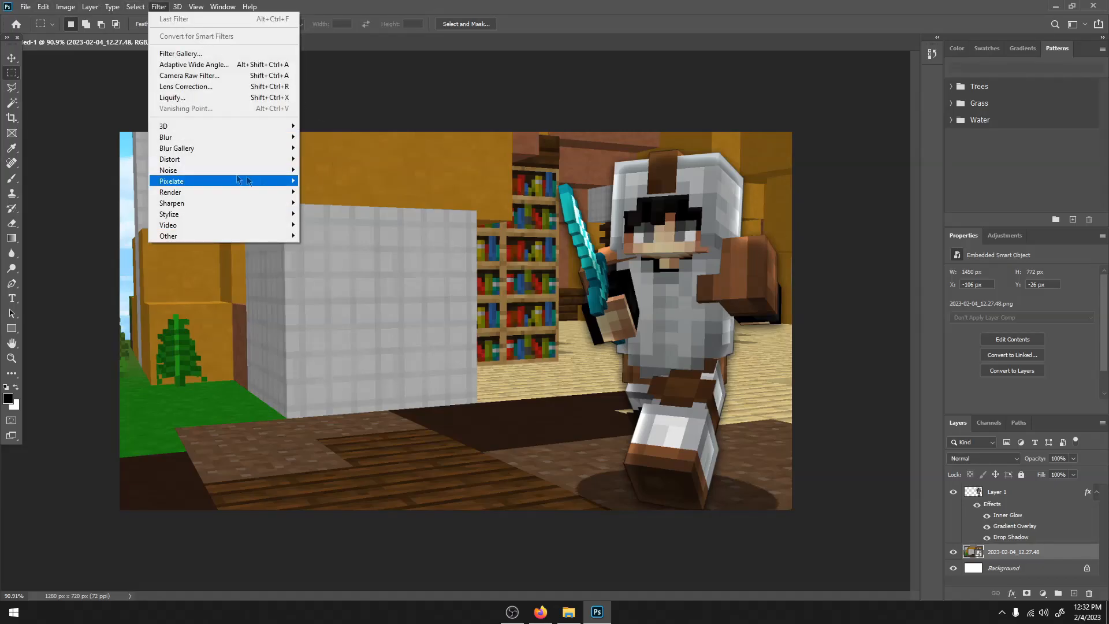
mouse_move(194, 138)
left_click(327, 214)
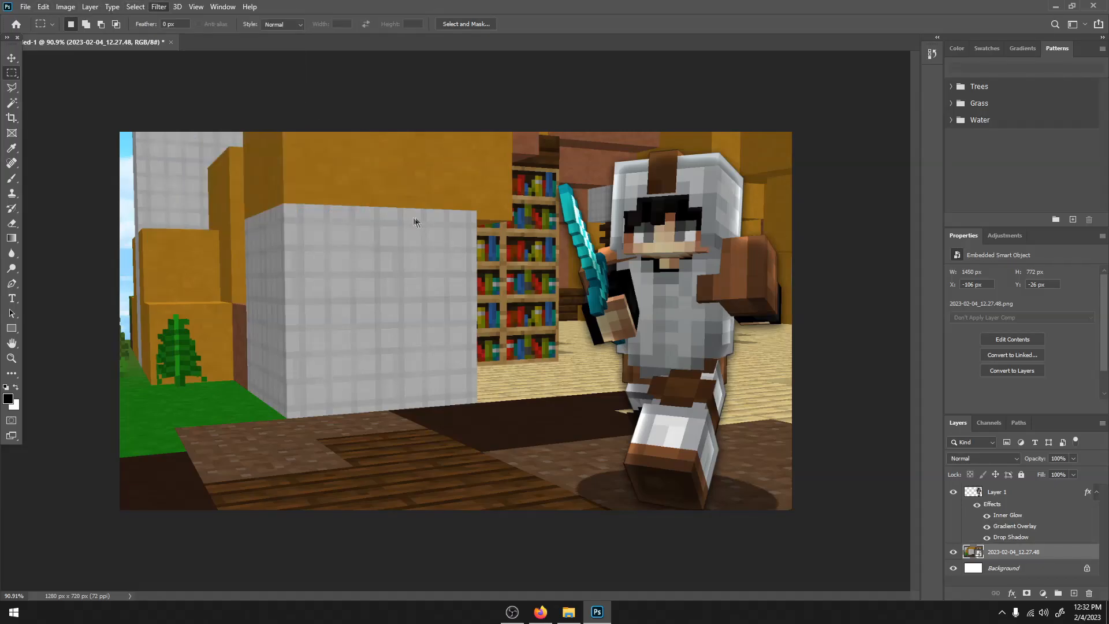
left_click(492, 235)
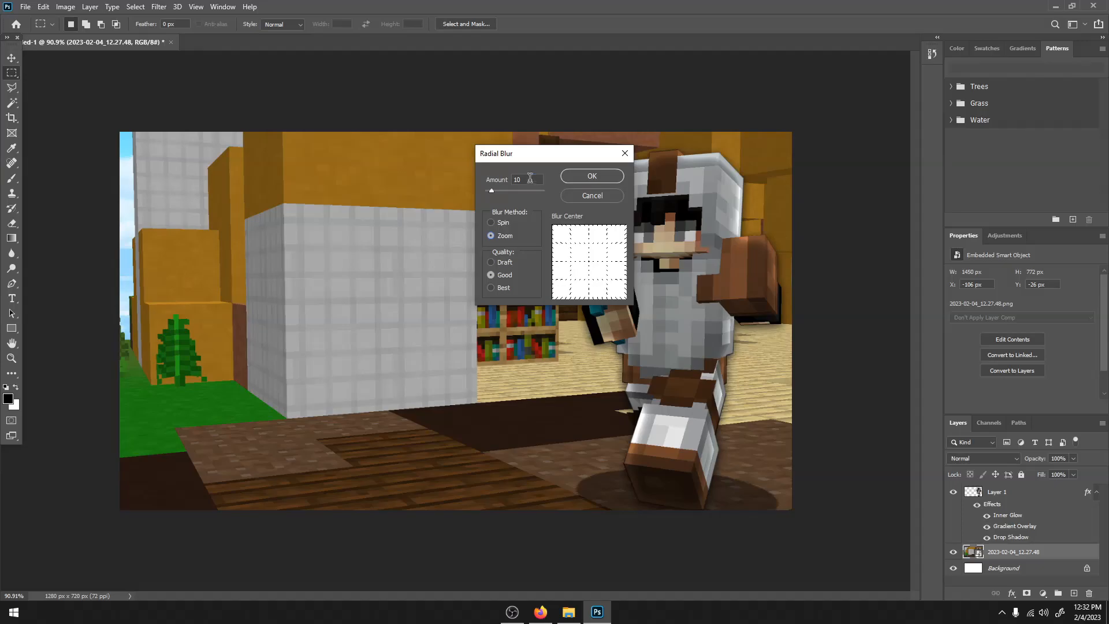
left_click(584, 178)
Apply a Gaussian Blur with a small pixel radius to the same background screenshot layer.
key("ctrl+minus")
key("ctrl+minus")
left_click(159, 6)
mouse_move(225, 137)
left_click(341, 181)
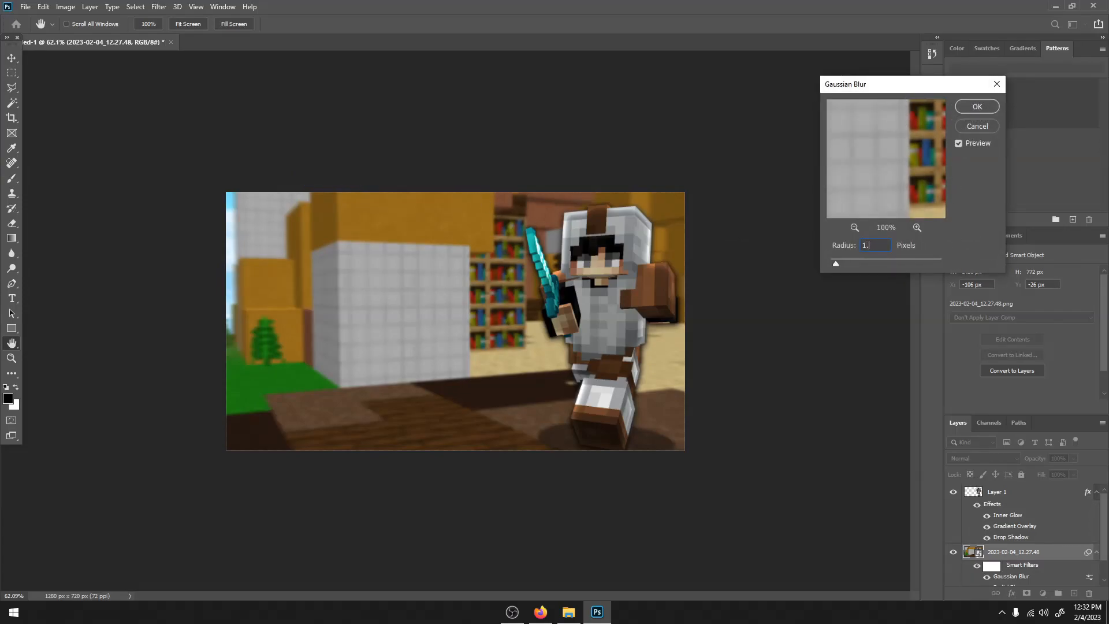
left_click(964, 109)
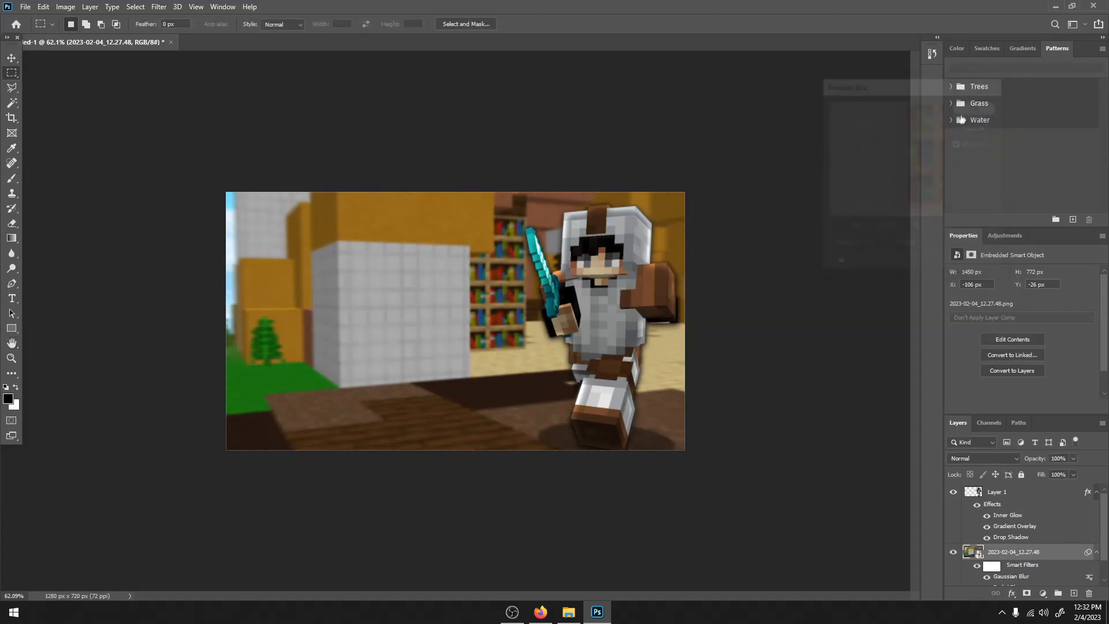
Examine the blurred background against the sharp NPC at several zoom levels.
scroll(874, 173, "down", 5)
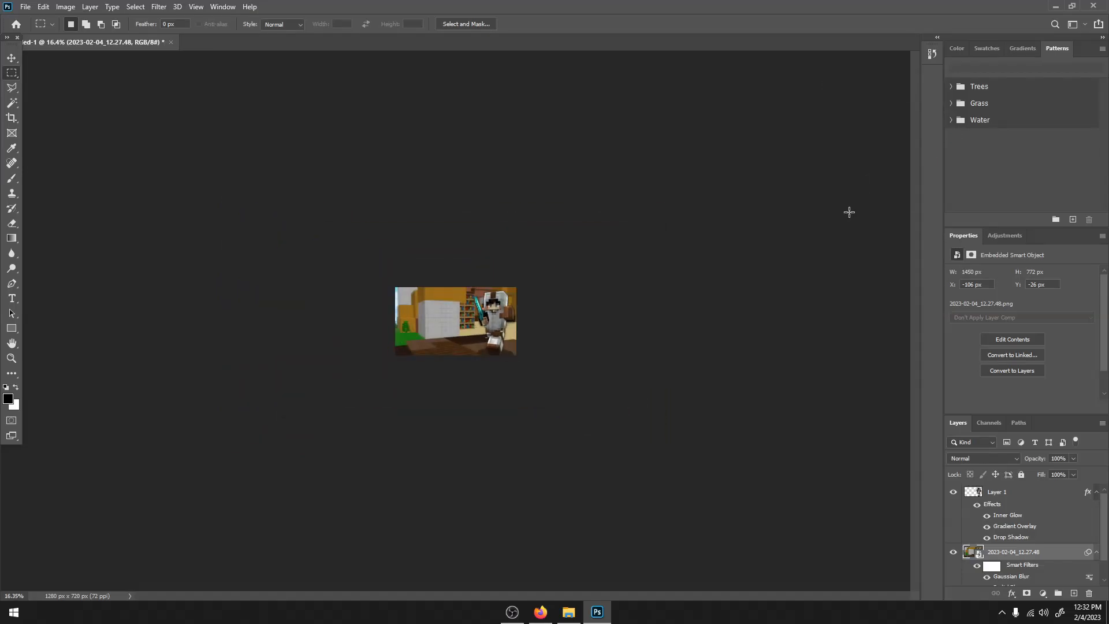
scroll(487, 239, "up", 5)
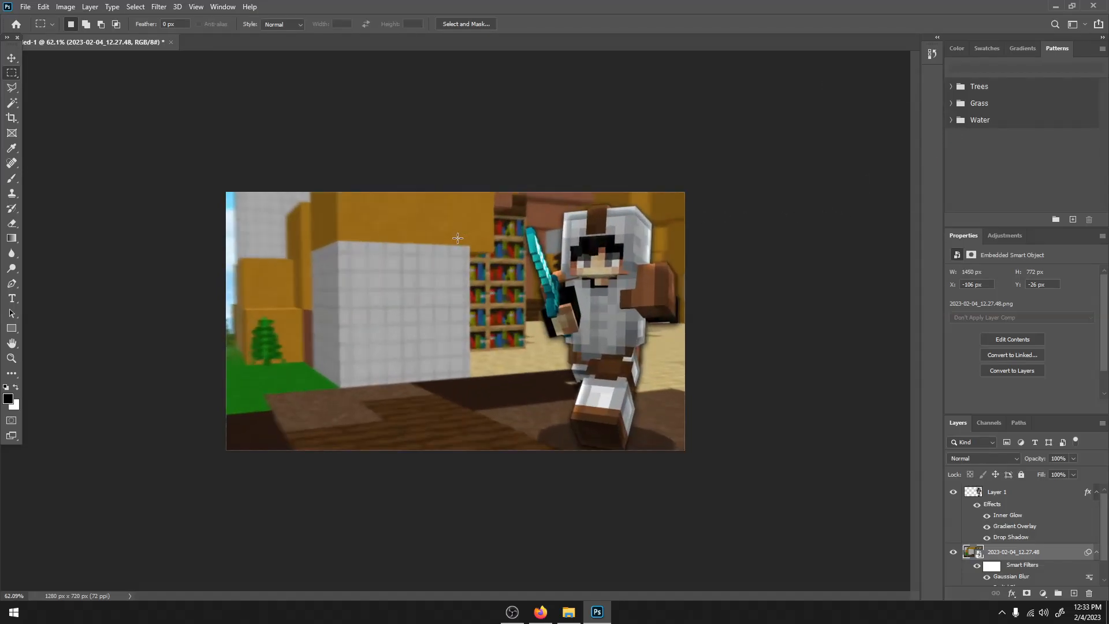
scroll(457, 238, "up", 3)
scroll(439, 234, "down", 4)
scroll(429, 234, "up", 3)
scroll(429, 233, "down", 3)
scroll(429, 234, "up", 3)
scroll(429, 234, "down", 3)
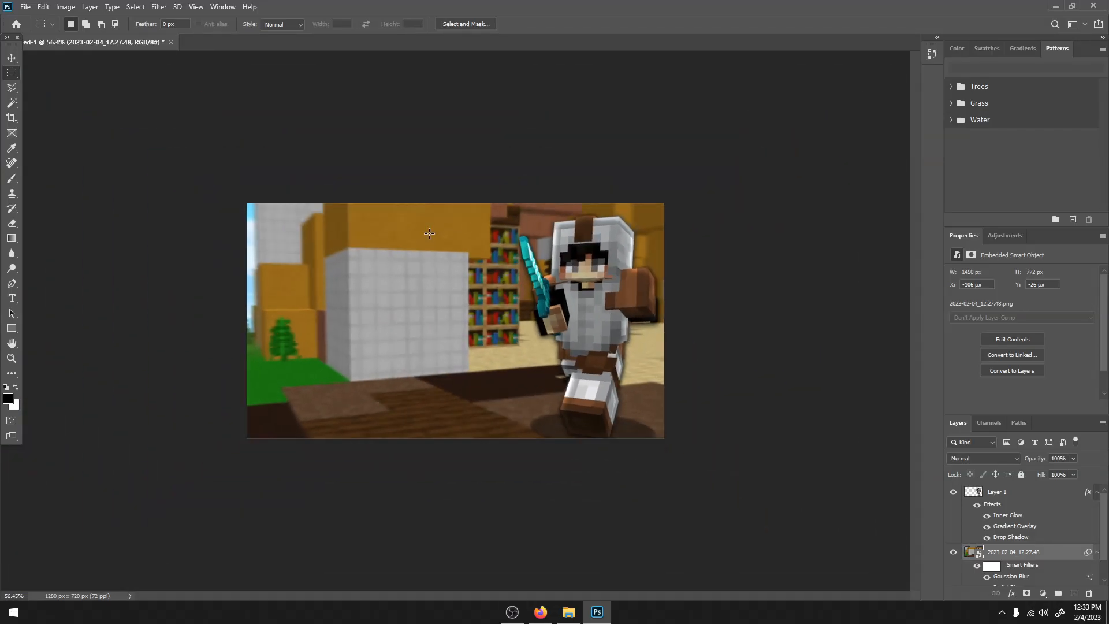
scroll(429, 233, "up", 2)
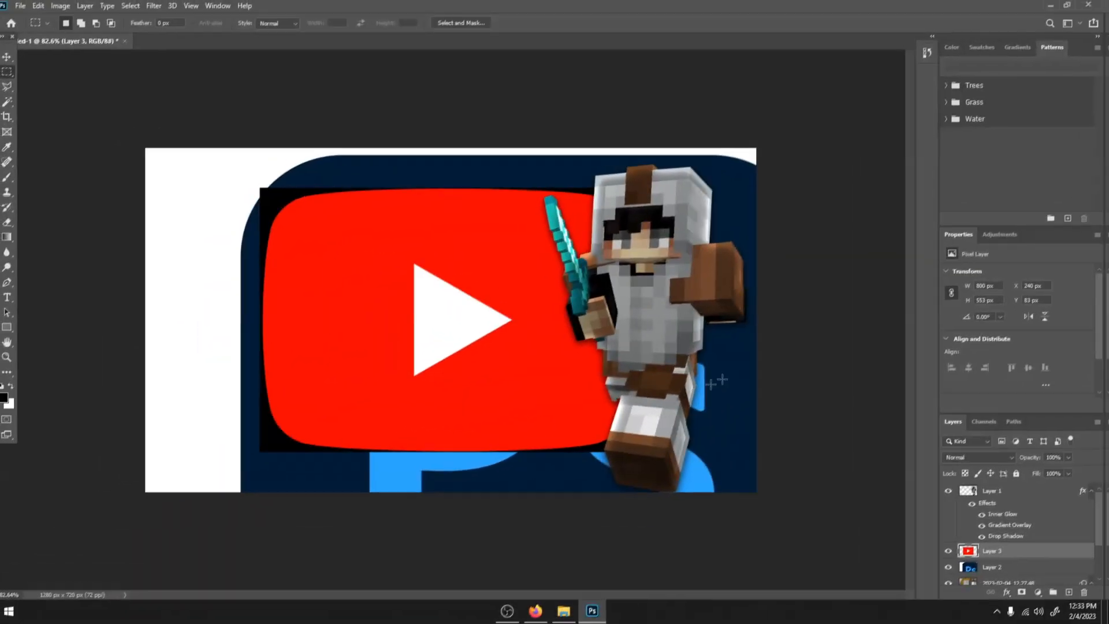
Hide the YouTube logo on Layer 3 and move Layers 3 and 2 above the NPC's Layer 1.
scroll(533, 264, "down", 4)
scroll(533, 264, "up", 2)
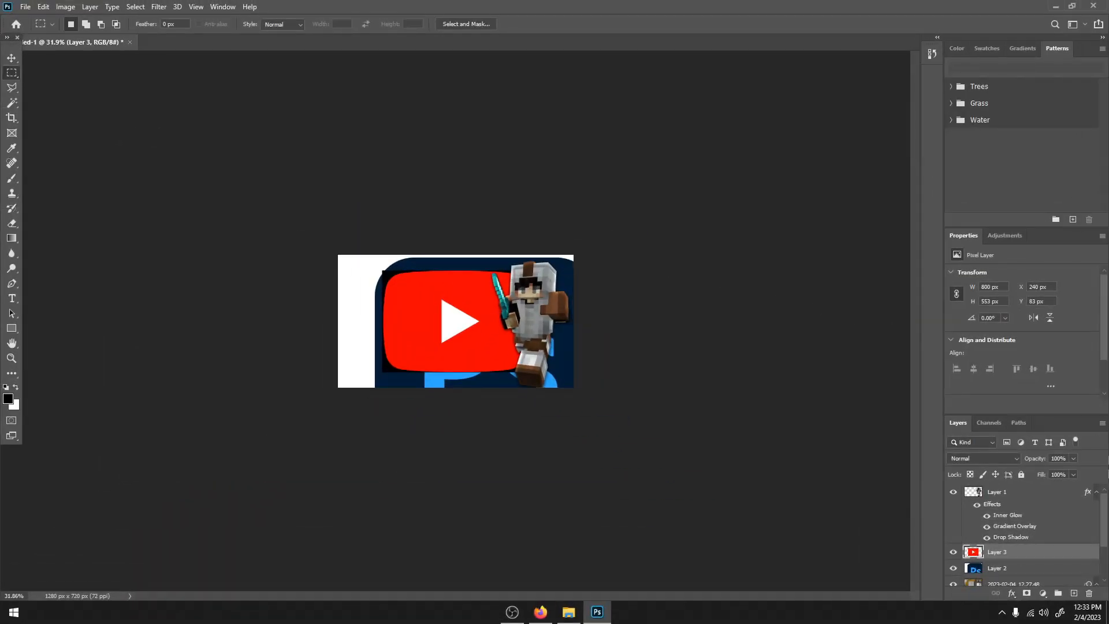
left_click(953, 552)
left_click(977, 569)
left_click_drag(996, 552, 1032, 487)
left_click_drag(1017, 574, 1016, 500)
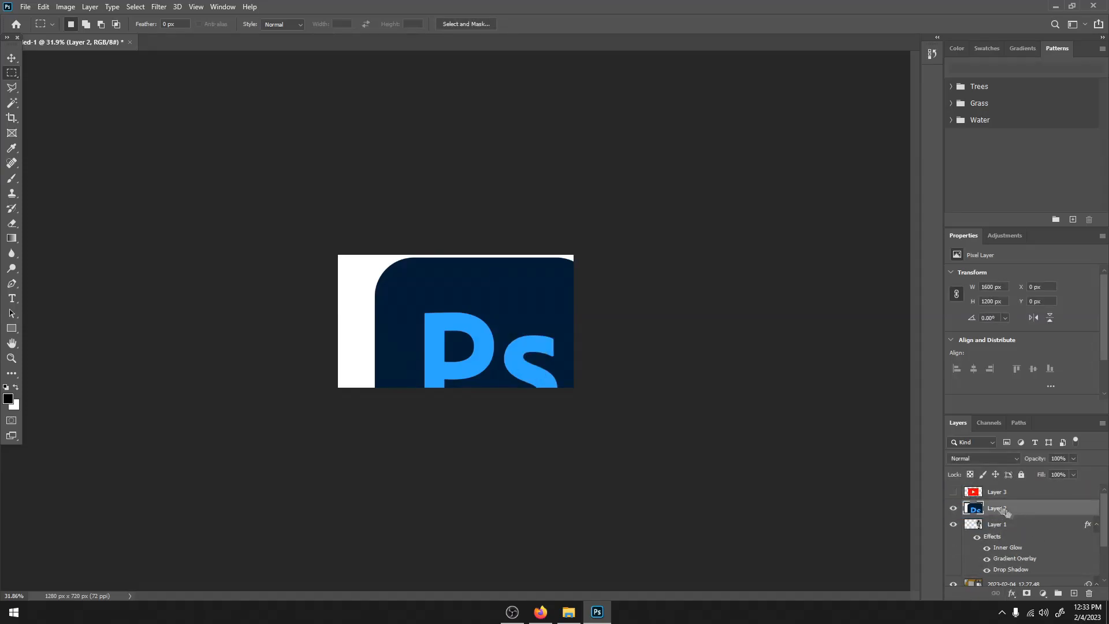
Scale the Photoshop logo on Layer 2 down to about 40% with Free Transform.
left_click(11, 57)
key("ctrl+t")
left_click_drag(337, 250, 401, 320)
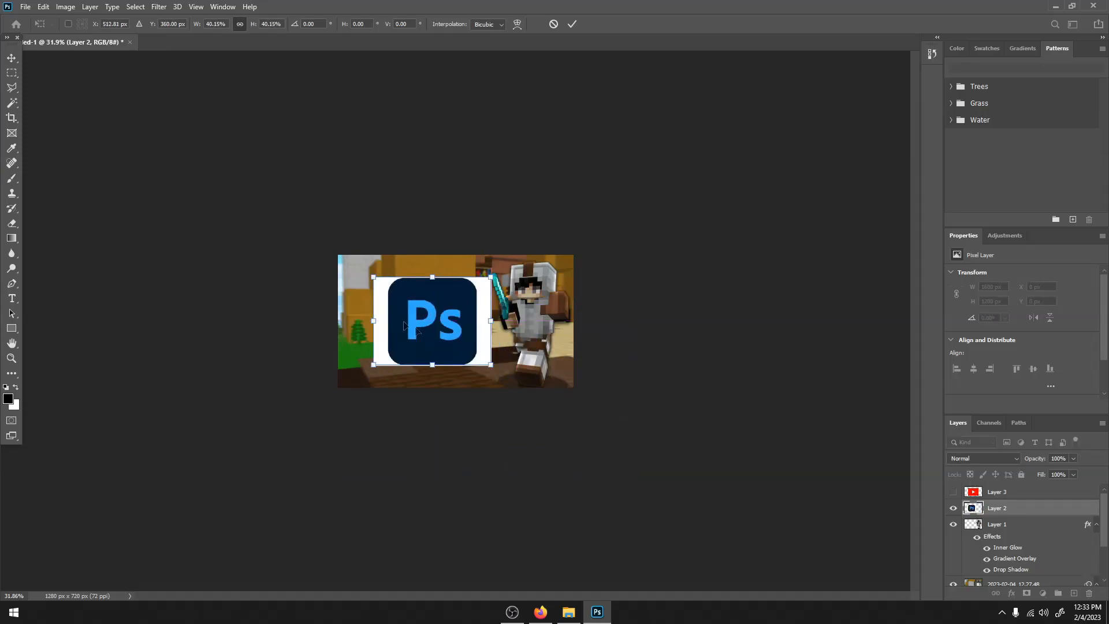
Try to remove the white background around the Photoshop logo with the Magic Wand, and deselect.
left_click(12, 103)
scroll(480, 306, "up", 6)
left_click(501, 276)
key("Delete")
left_click(12, 73)
left_click(114, 89)
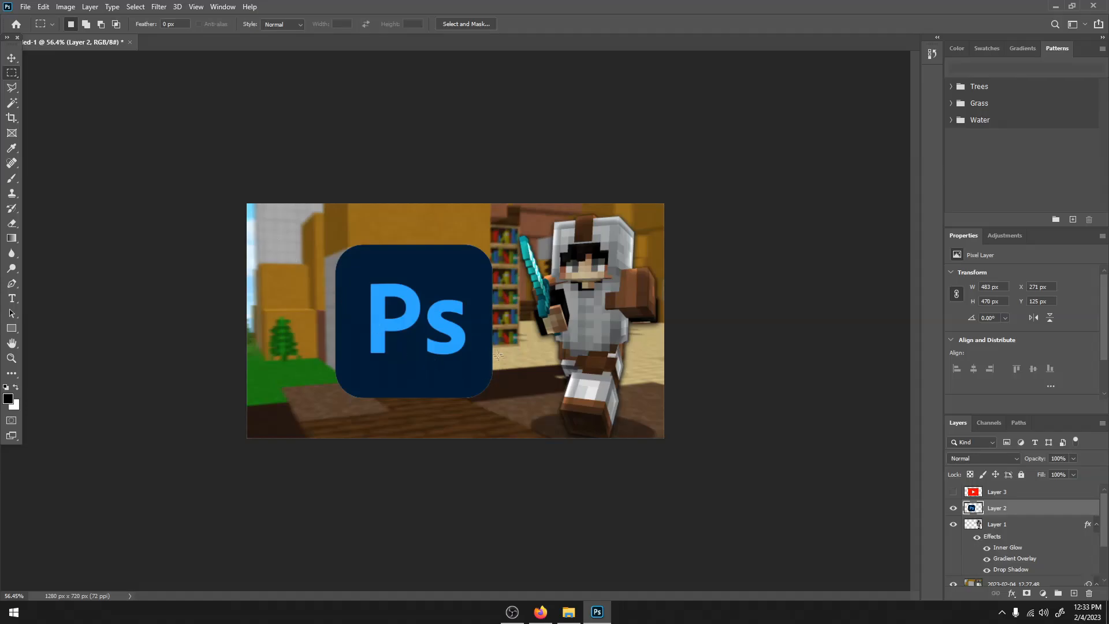
Inspect the logo's edge up close and undo the removal of its white background.
scroll(490, 394, "up", 5)
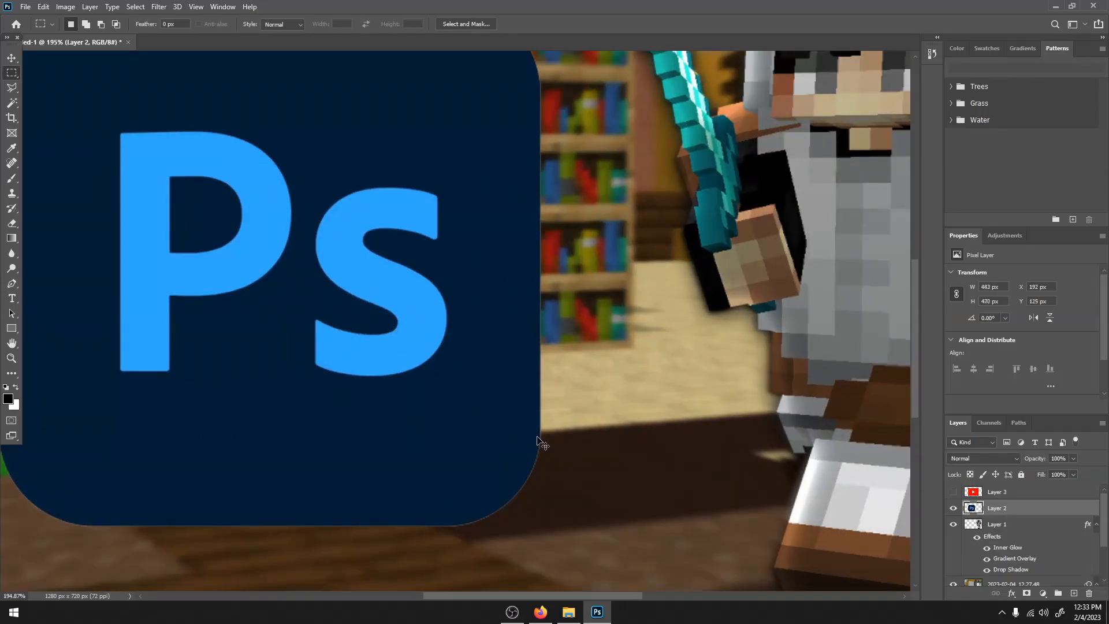
key("ctrl+z")
key("ctrl+z")
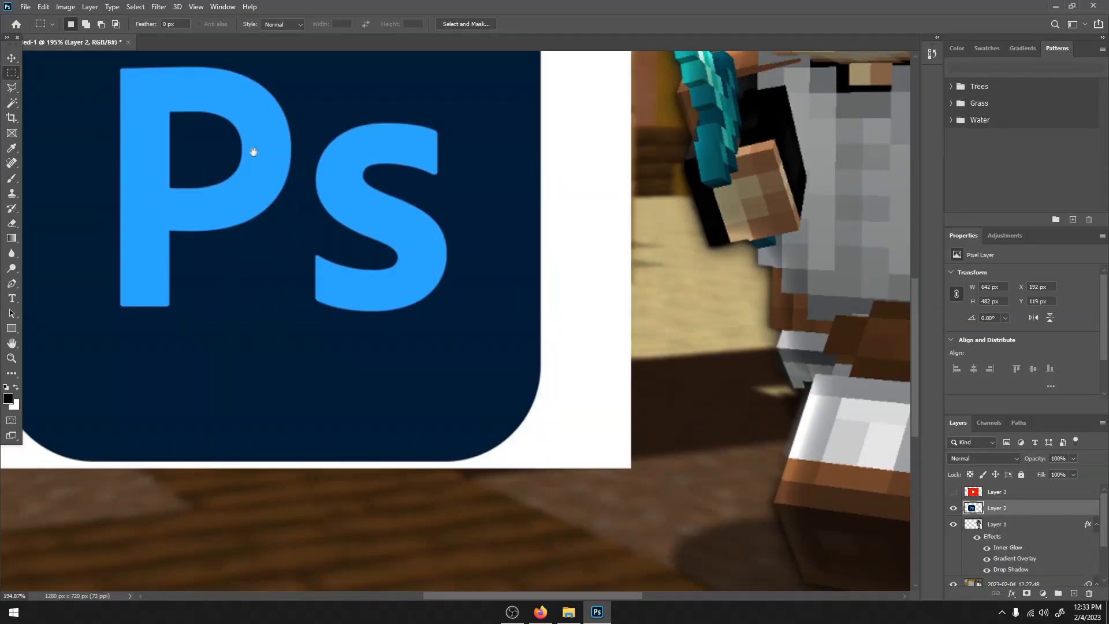
scroll(448, 279, "down", 4)
scroll(454, 286, "down", 1)
key("w")
left_click(213, 231)
key("ctrl+d")
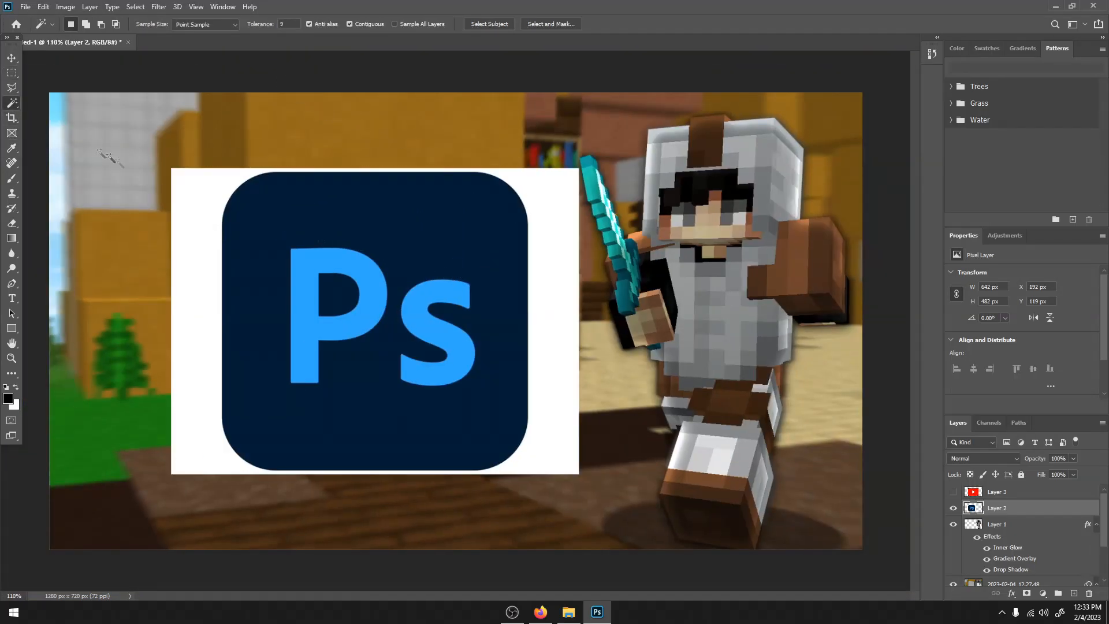
key("Delete")
key("ctrl+z")
Select the white area around the Photoshop logo with the Magic Wand, delete it, and deselect.
left_click(195, 237)
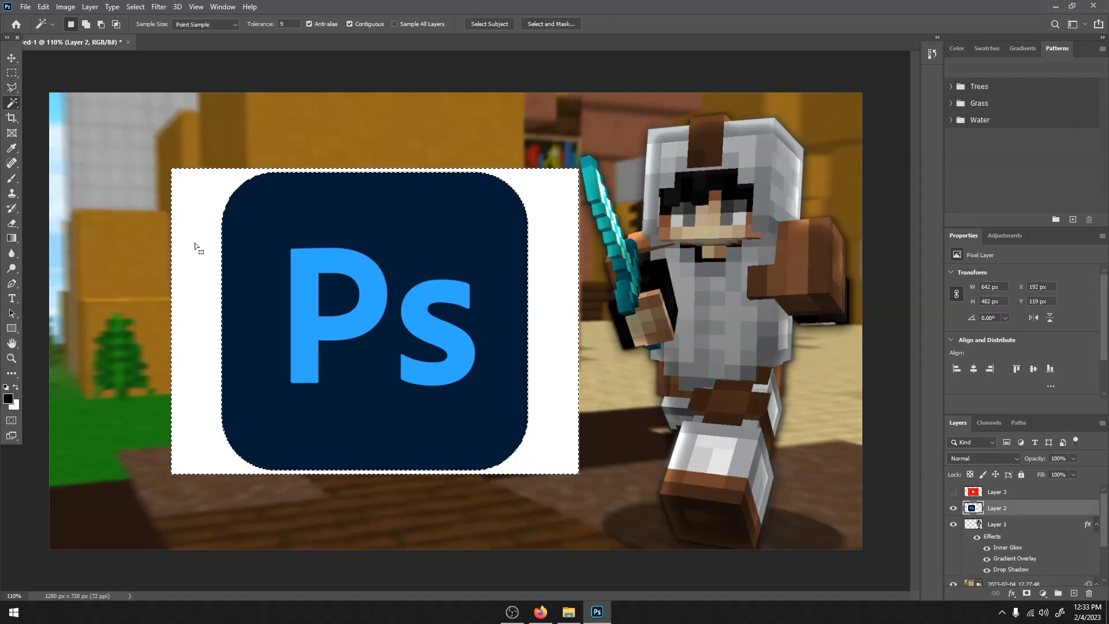
key("Delete")
left_click(12, 74)
left_click(48, 75)
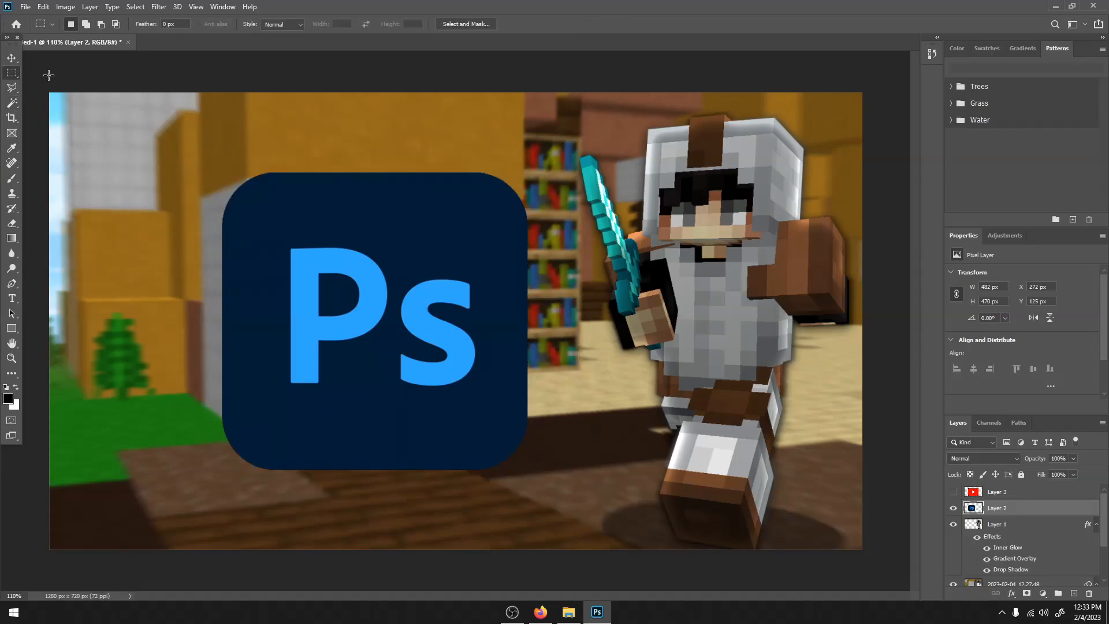
Hide the Photoshop logo layer, then show and select the YouTube logo on Layer 3.
scroll(257, 200, "down", 10)
scroll(256, 200, "down", 3)
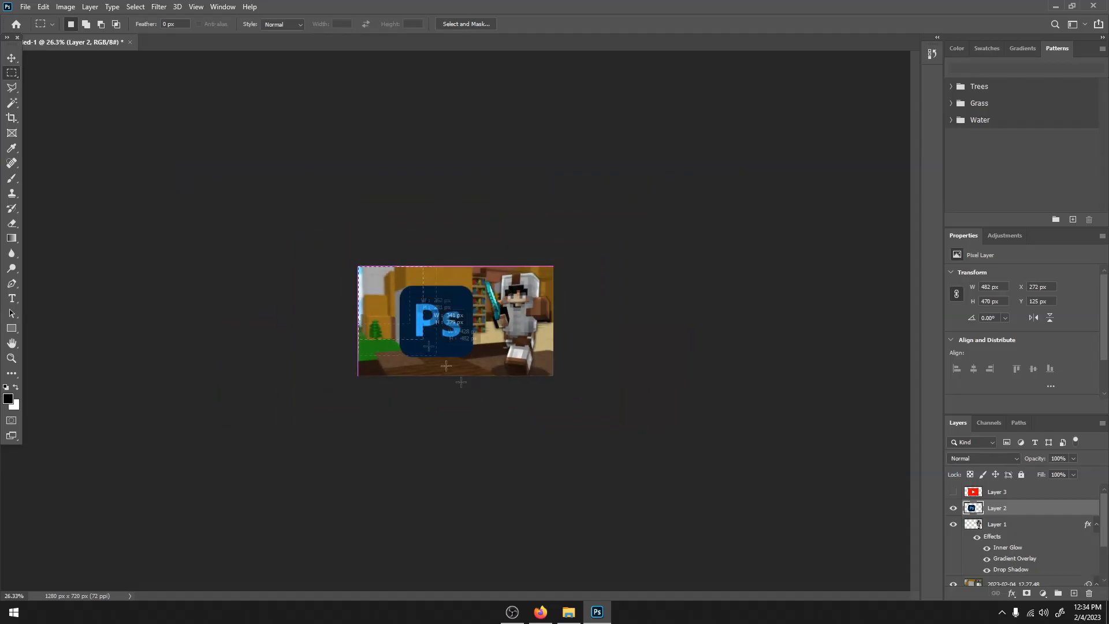
left_click(953, 508)
left_click(953, 492)
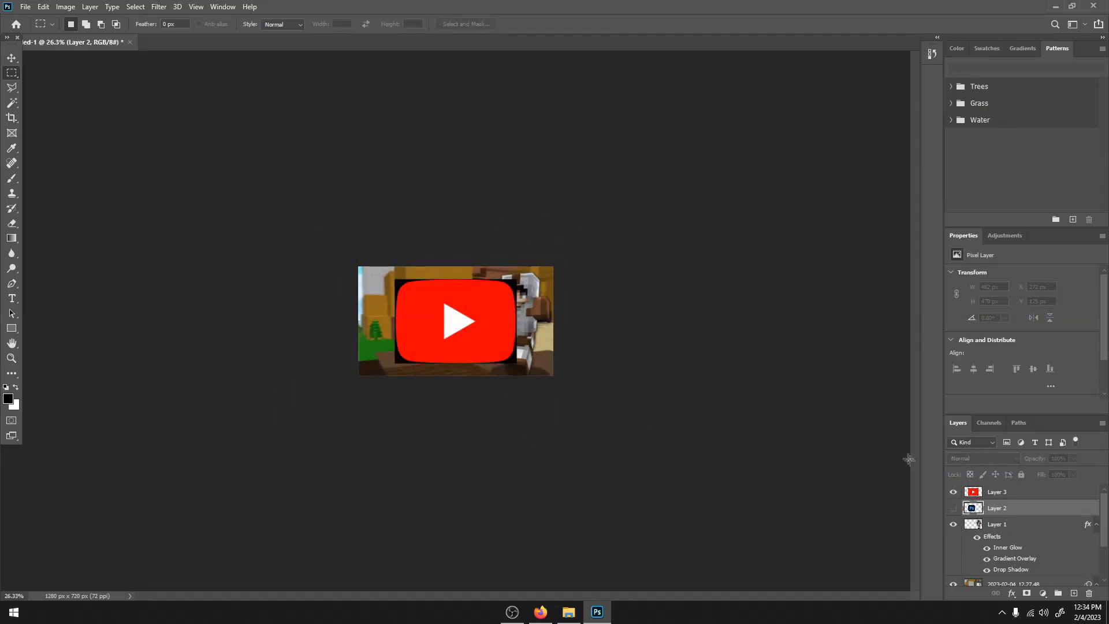
left_click(1003, 492)
Select the black area around the YouTube logo with the Magic Wand, delete it, and deselect.
scroll(462, 317, "up", 7)
left_click(12, 104)
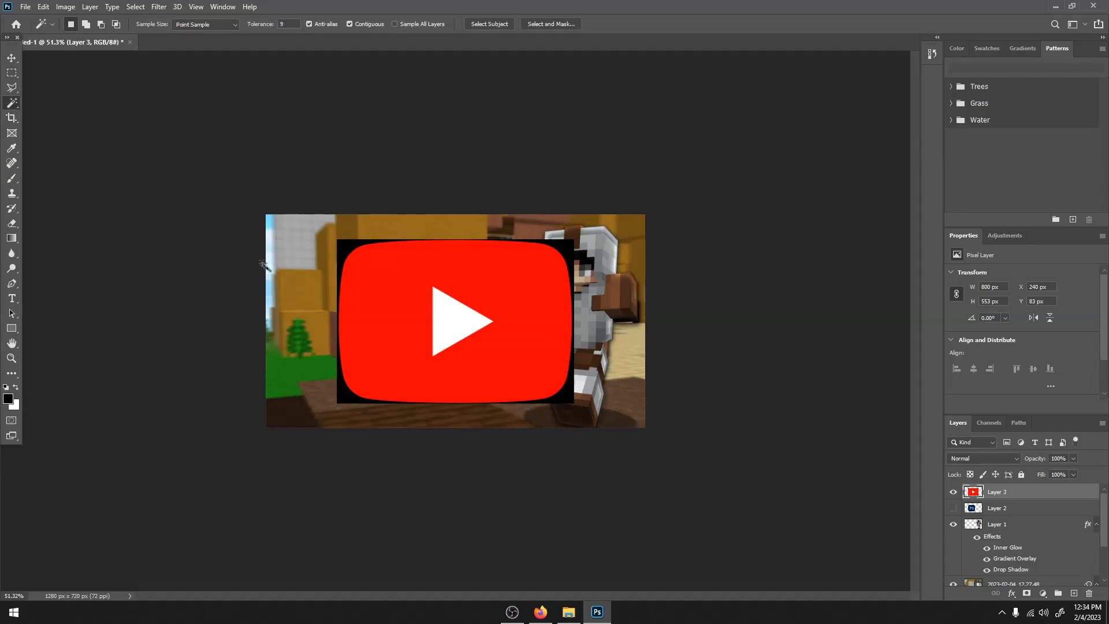
left_click(342, 250)
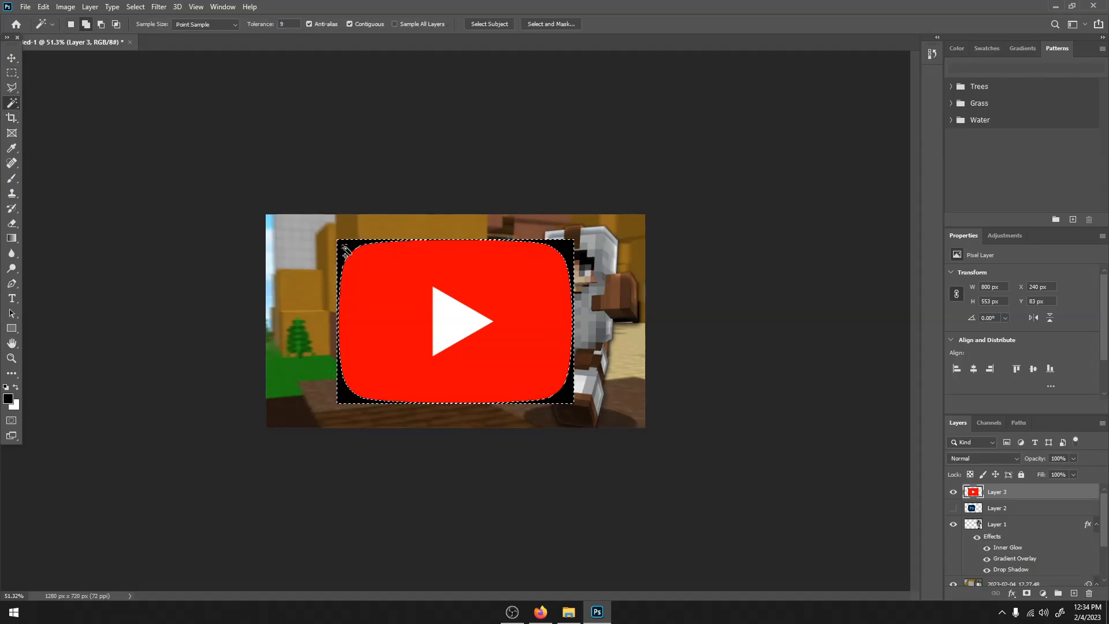
key("Delete")
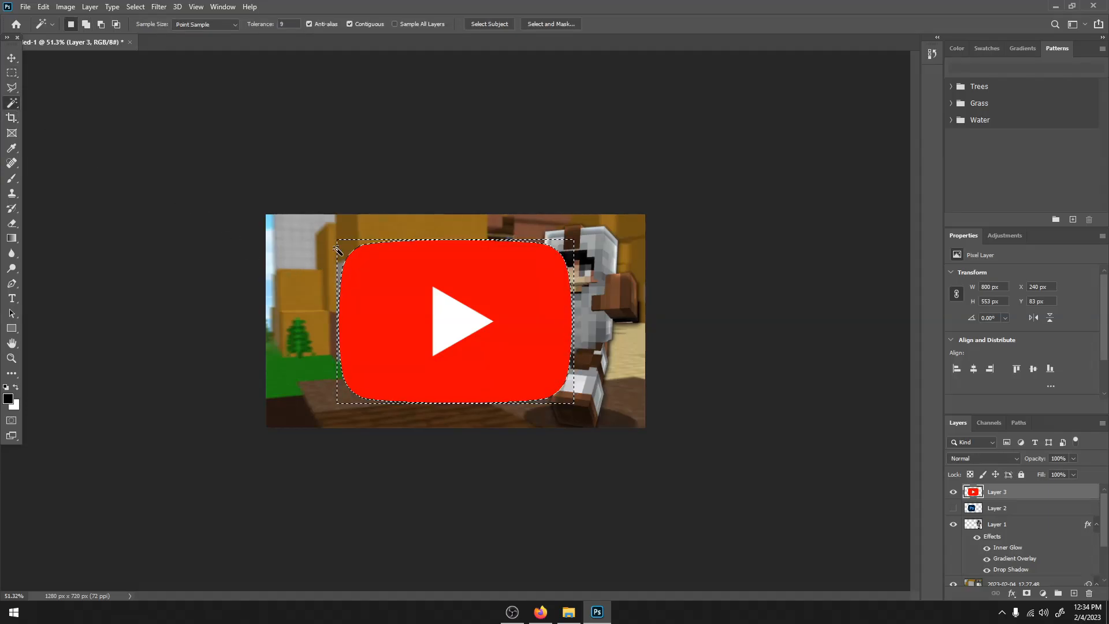
left_click(11, 73)
left_click(41, 72)
scroll(462, 289, "down", 5)
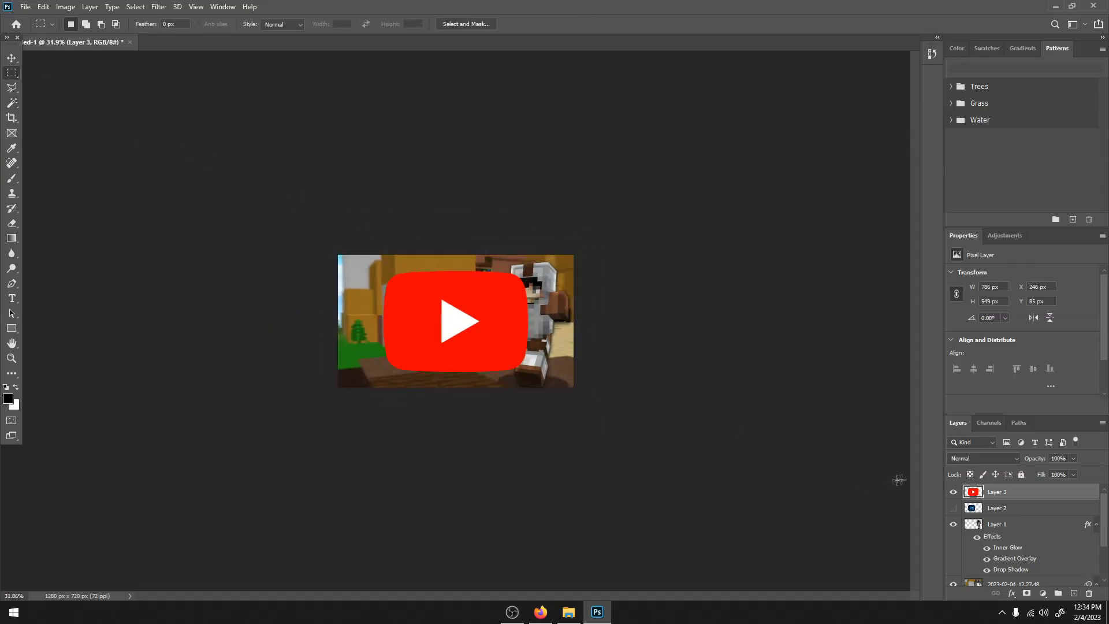
Scale the YouTube logo to 46.45%, place it in the left half of the thumbnail, and show the Photoshop logo layer.
left_click(11, 58)
left_click_drag(468, 349, 587, 328)
left_click(953, 508)
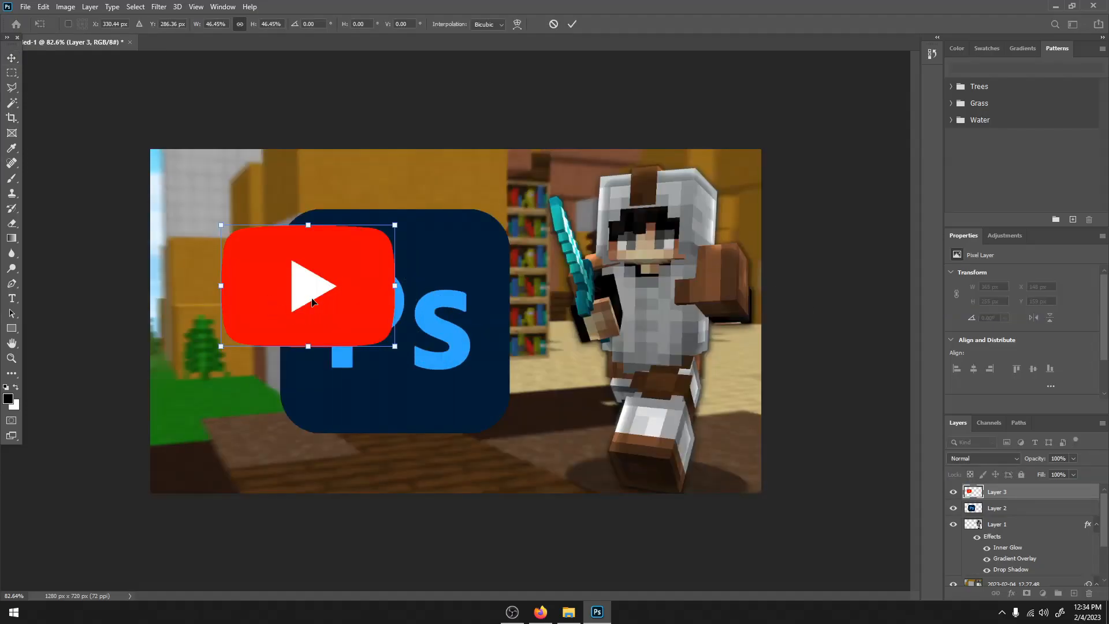
left_click_drag(312, 299, 284, 295)
Shrink the Photoshop logo on Layer 2, tilt it 5.67° clockwise, and place it directly right of the YouTube logo.
left_click(1004, 513)
left_click_drag(509, 209, 431, 285)
left_click_drag(334, 353, 396, 289)
left_click_drag(325, 218, 333, 209)
left_click_drag(393, 268, 399, 269)
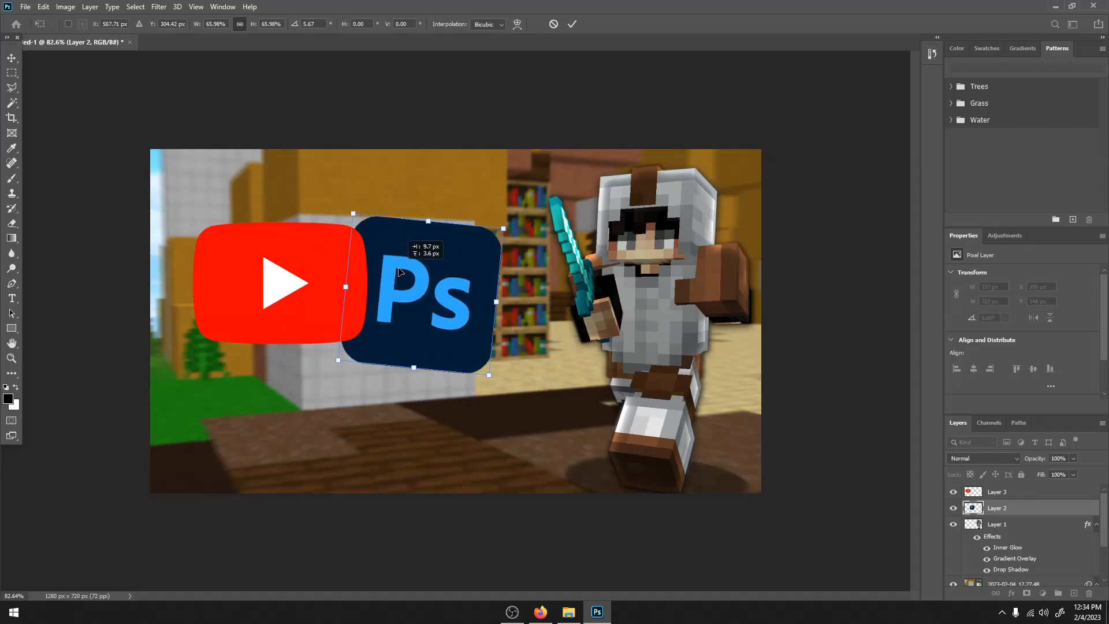
left_click_drag(503, 229, 453, 269)
key("Return")
Tilt the YouTube logo counterclockwise so it slightly overlaps the Photoshop logo's left edge, and turn off the transform controls.
left_click(994, 492)
key("ctrl+t")
left_click_drag(349, 222, 338, 212)
left_click_drag(304, 256, 327, 263)
left_click_drag(324, 269, 322, 269)
left_click(12, 58)
left_click(156, 25)
scroll(388, 190, "down", 5)
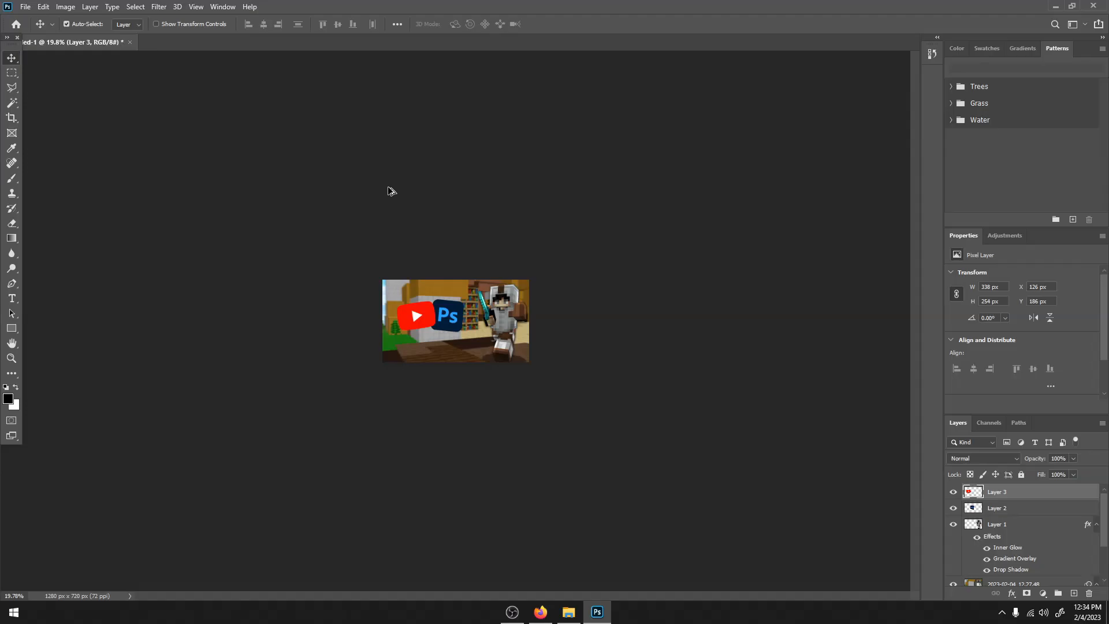
scroll(388, 189, "up", 5)
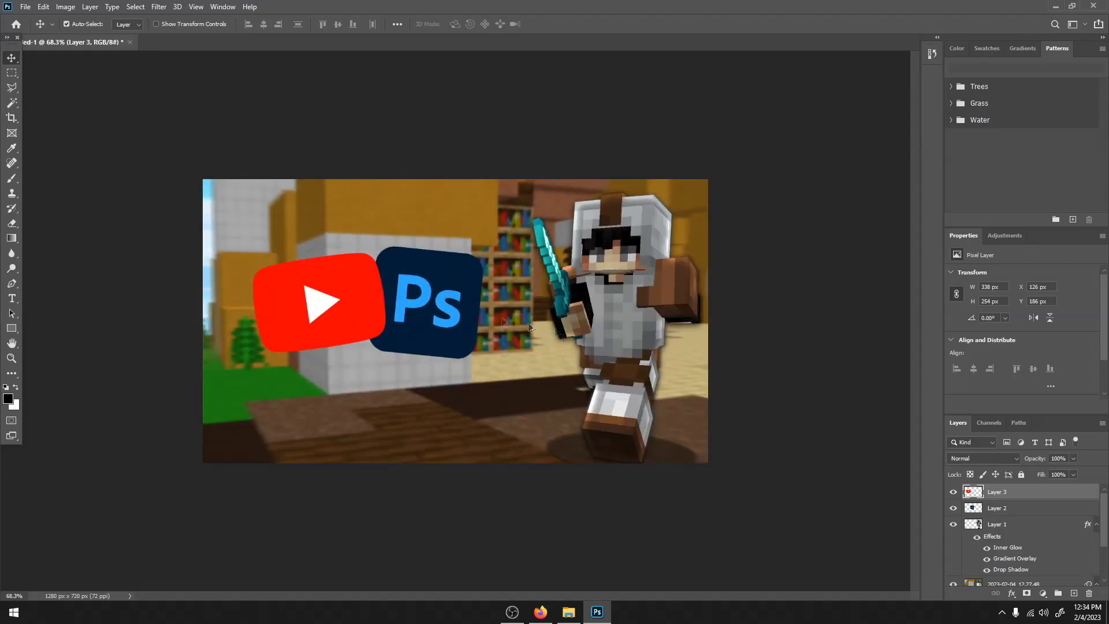
Copy Layer 1's layer style and paste it onto the YouTube logo on Layer 3 and the Photoshop logo on Layer 2.
left_click(995, 524)
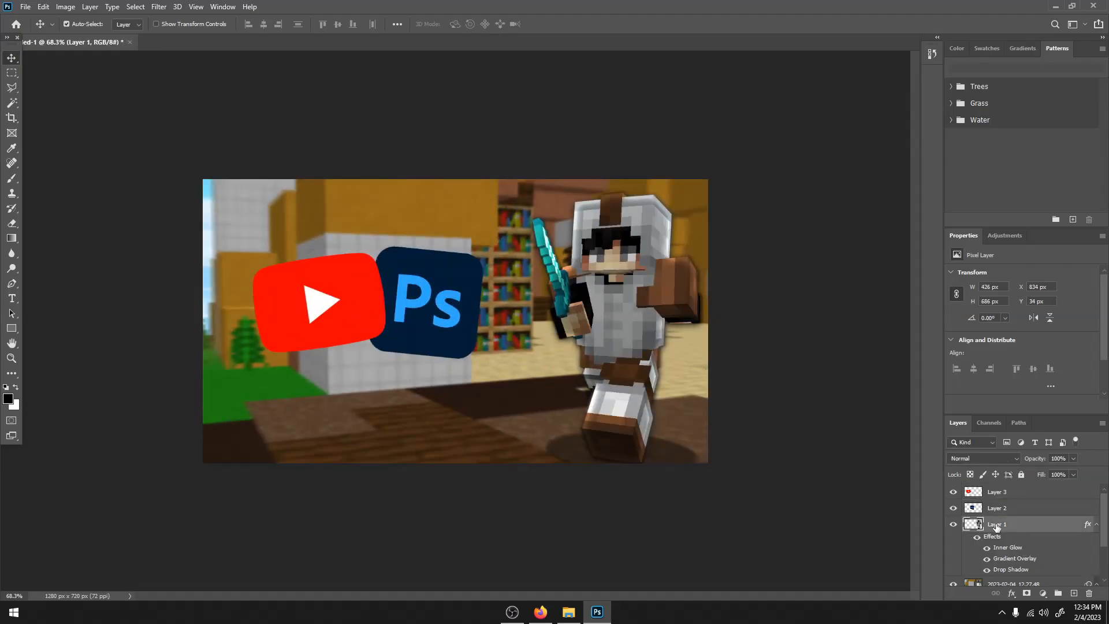
right_click(996, 527)
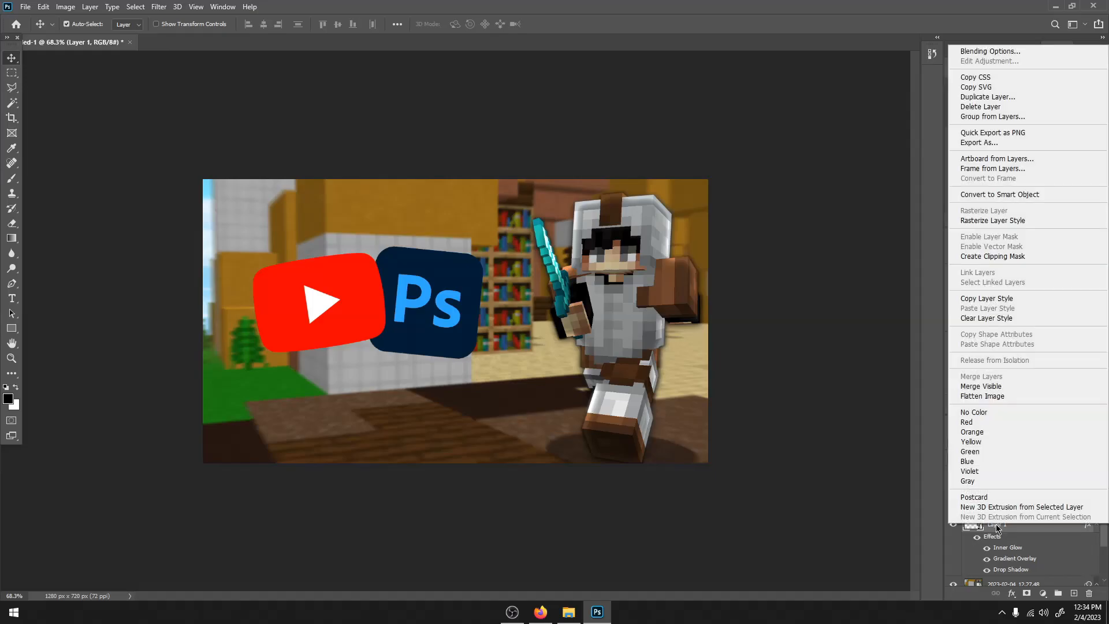
left_click(986, 298)
left_click(1017, 492)
right_click(1018, 492)
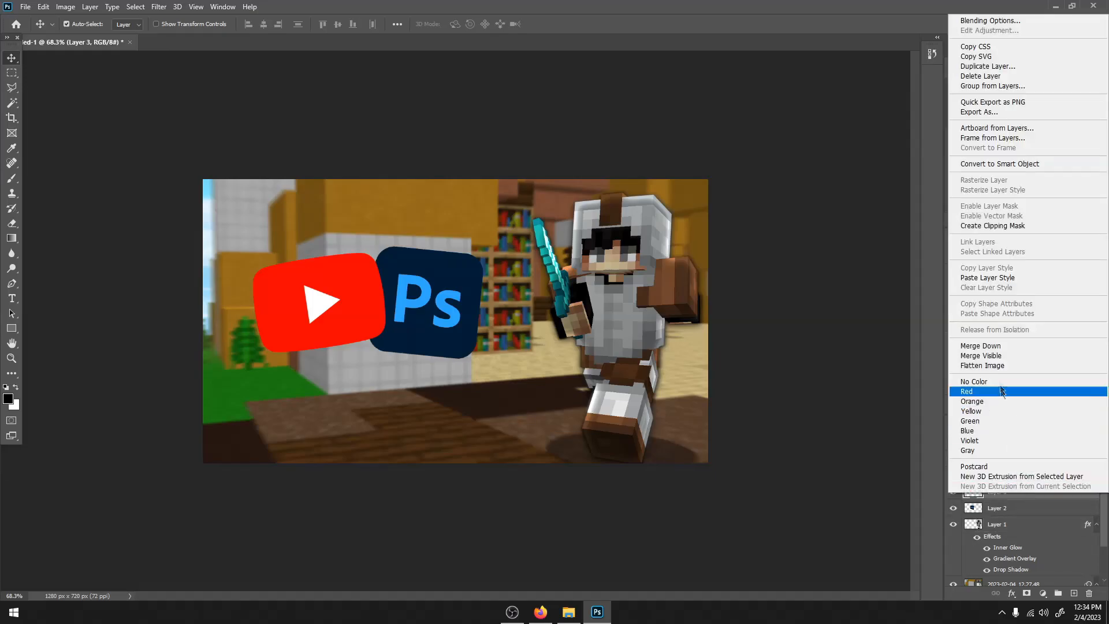
left_click(987, 277)
right_click(1015, 549)
left_click(977, 324)
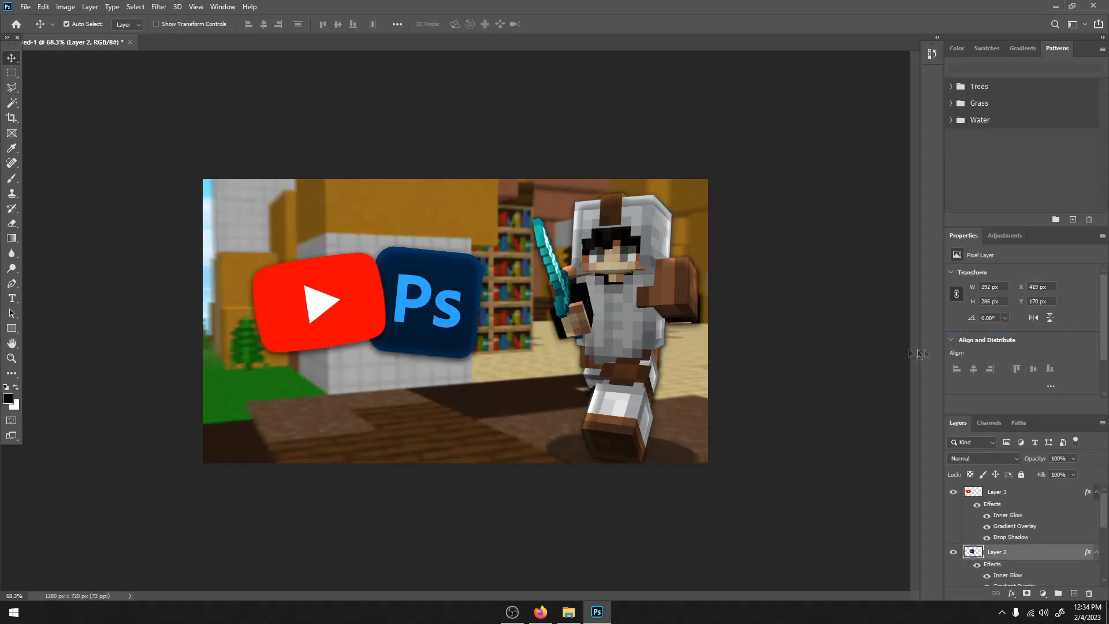
scroll(479, 307, "down", 4)
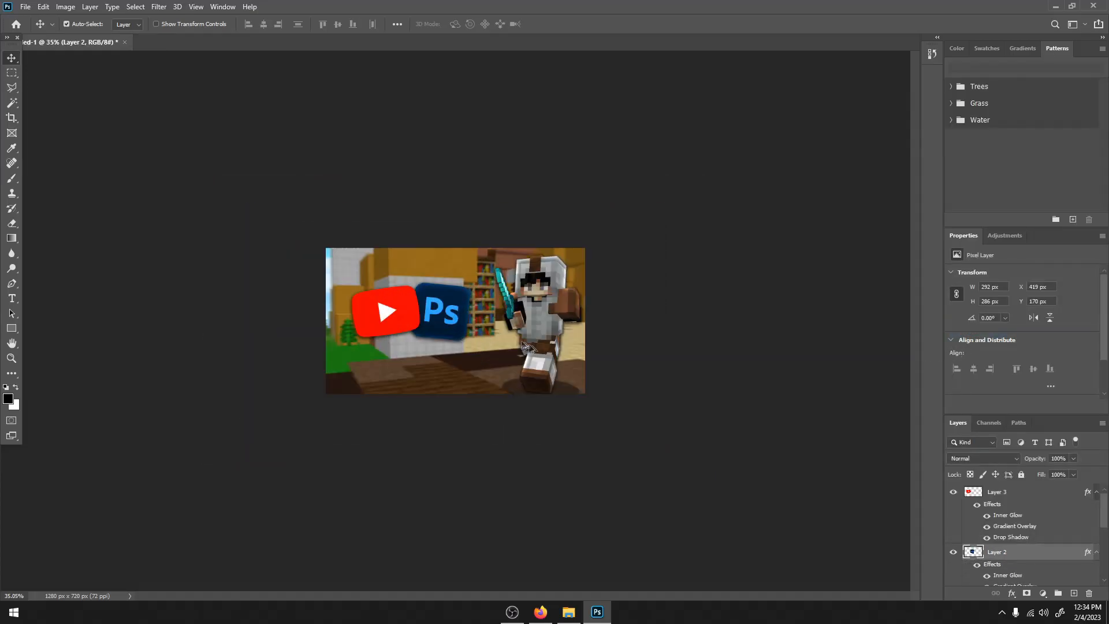
scroll(513, 341, "up", 3)
Add a text box over the logos above Layer 3 and enter "subscribe" in it.
left_click(1029, 497)
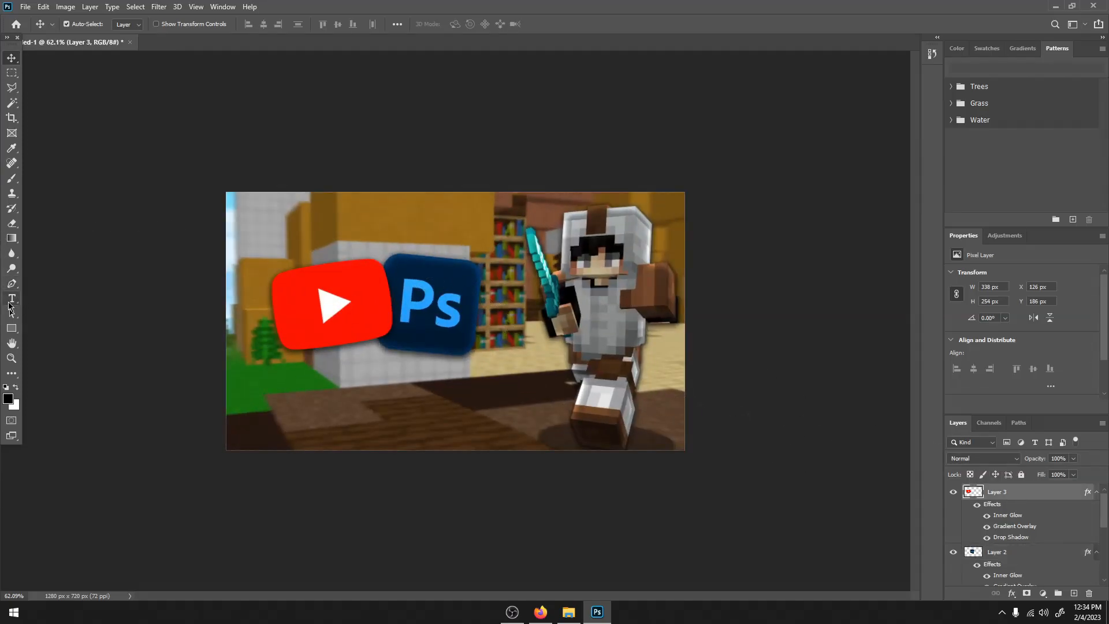
left_click(12, 73)
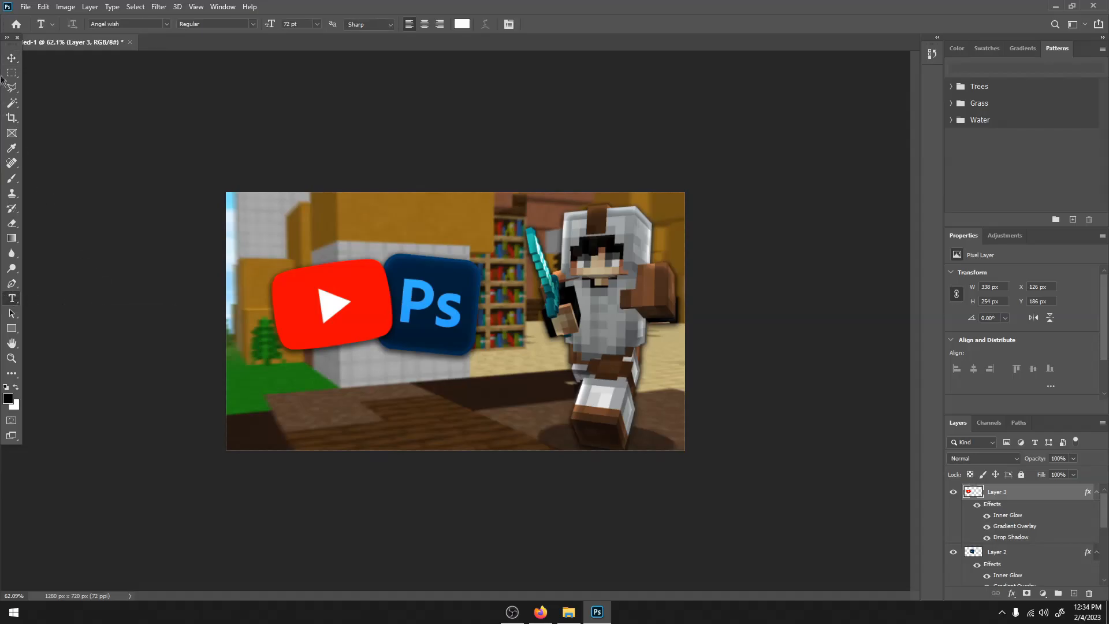
key("t")
left_click_drag(254, 225, 577, 430)
type("yeah")
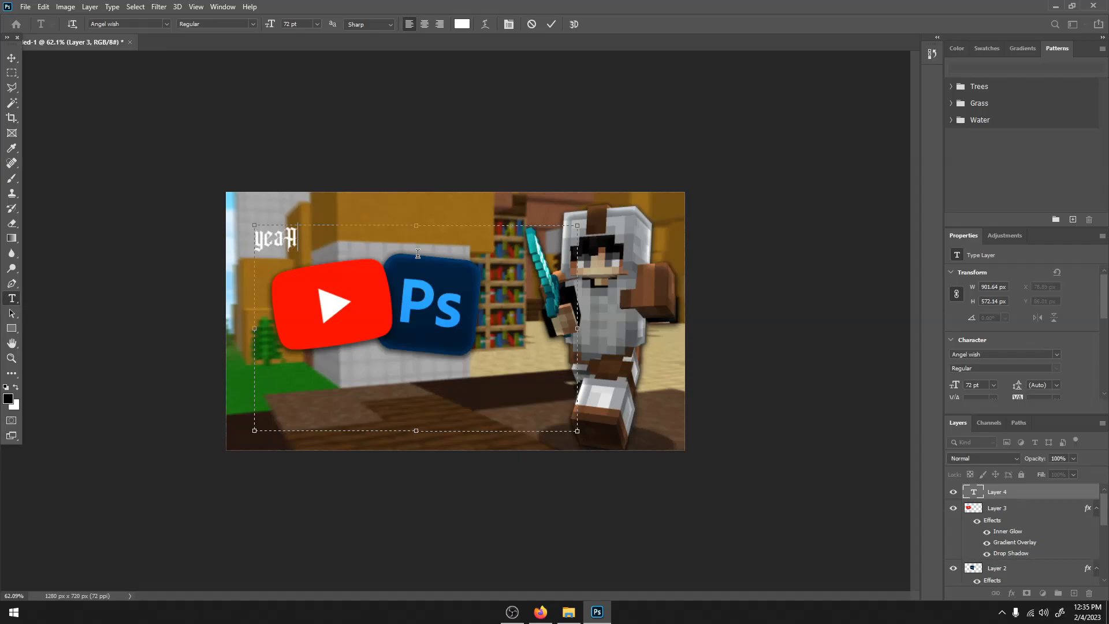
key("ctrl+a")
type("subscribe")
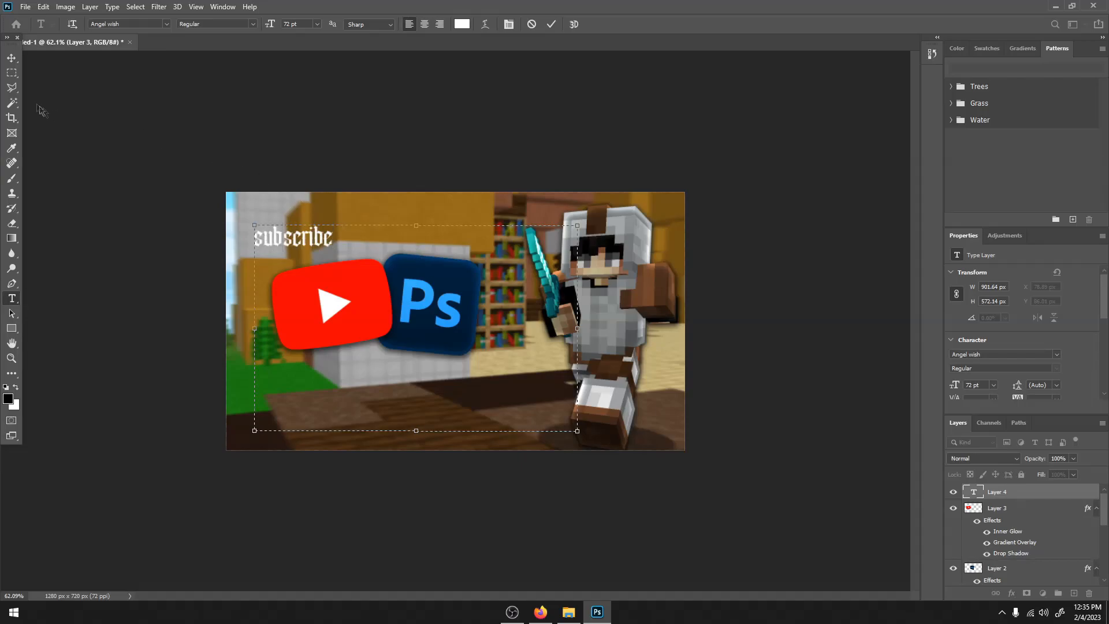
left_click(12, 73)
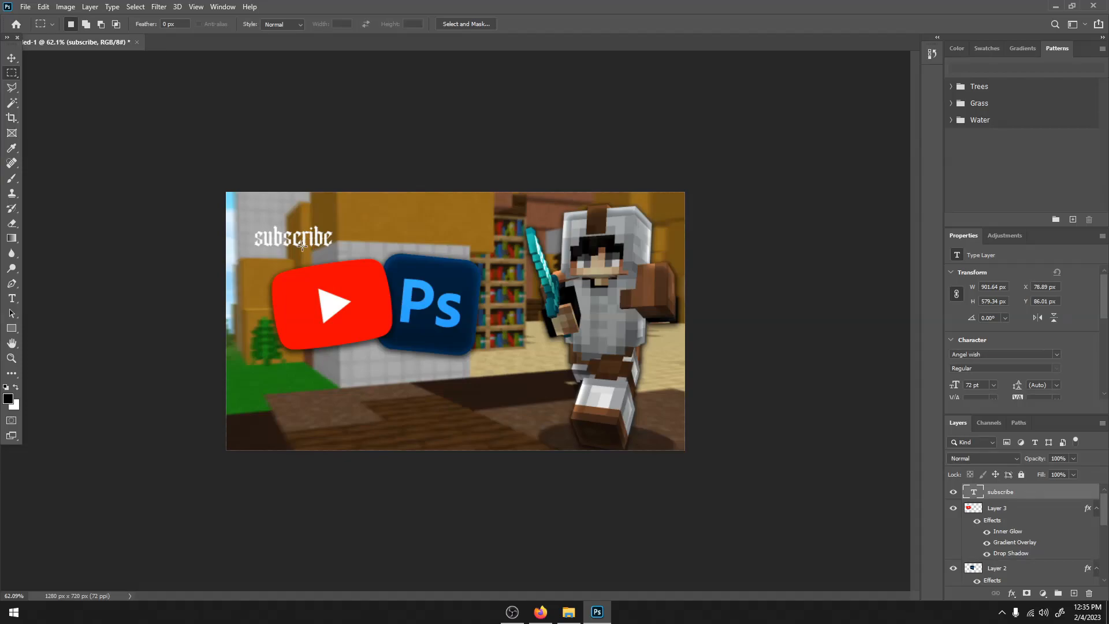
Replace the text "subscribe" with "tutorial".
key("t")
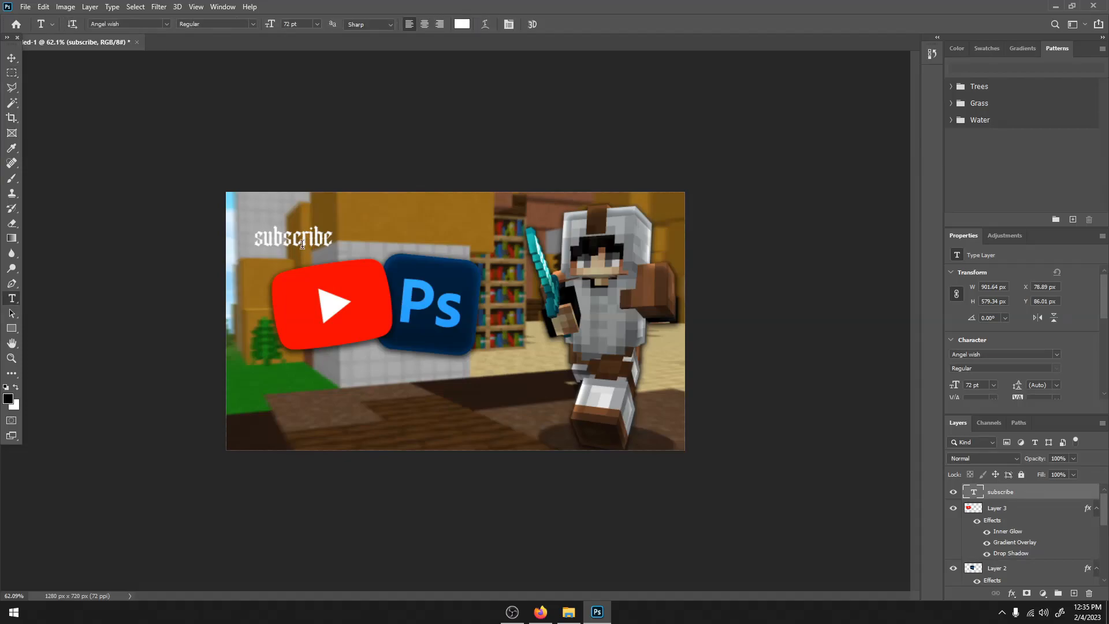
left_click(302, 245)
key("ctrl+a")
type("tutorial")
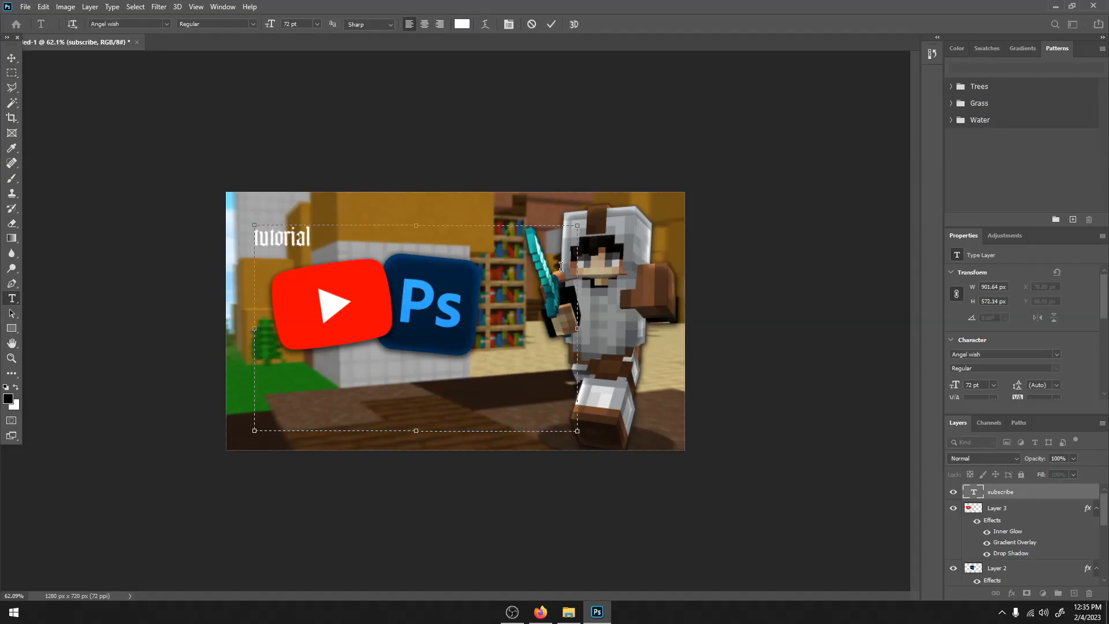
Set the font of the "tutorial" text to Hey Comic.
key("ctrl+a")
left_click(126, 24)
type("r")
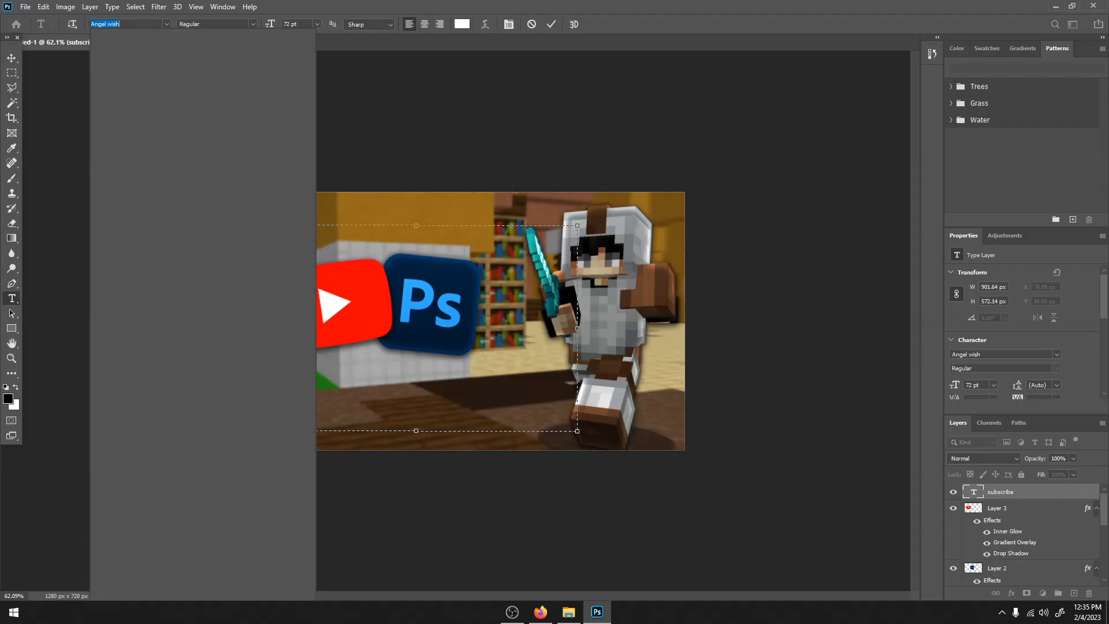
key("BackSpace")
type("hey")
left_click(203, 61)
left_click(347, 242)
left_click(11, 73)
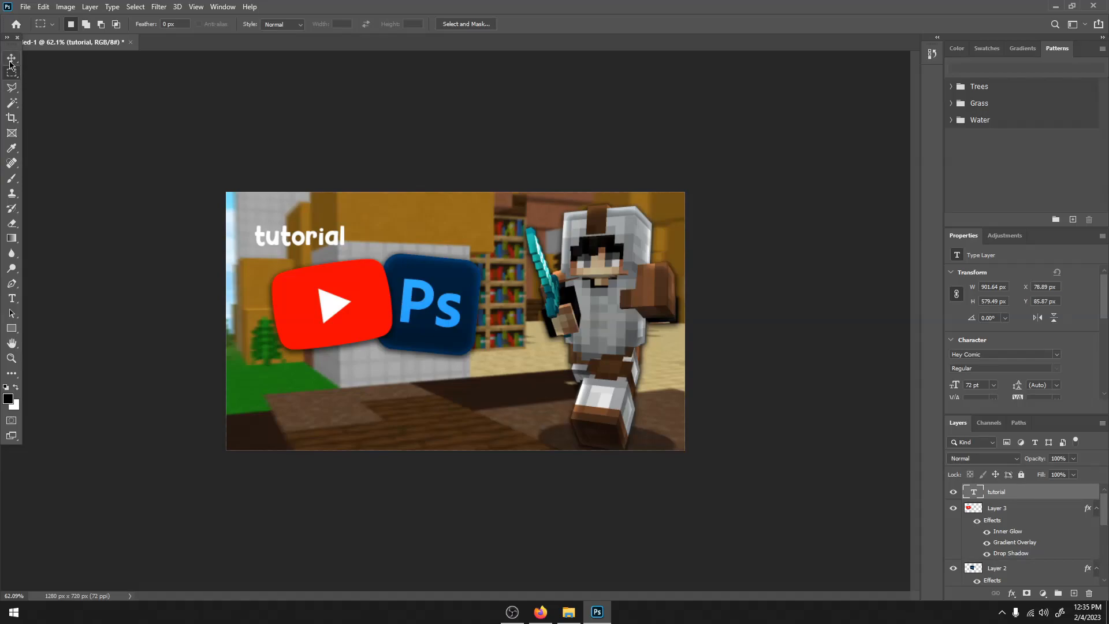
Enlarge the "tutorial" text to about 241 pt and place it just below the two logos.
left_click(11, 60)
left_click_drag(253, 226, 172, 163)
left_click_drag(246, 198, 493, 355)
left_click_drag(418, 329, 269, 232)
left_click_drag(362, 260, 454, 359)
left_click_drag(362, 332, 277, 278)
left_click_drag(387, 324, 546, 435)
left_click_drag(436, 389, 288, 294)
left_click_drag(407, 338, 467, 436)
left_click_drag(345, 372, 255, 339)
Change the font of the "tutorial" text to Panton Black Caps.
left_click(13, 299)
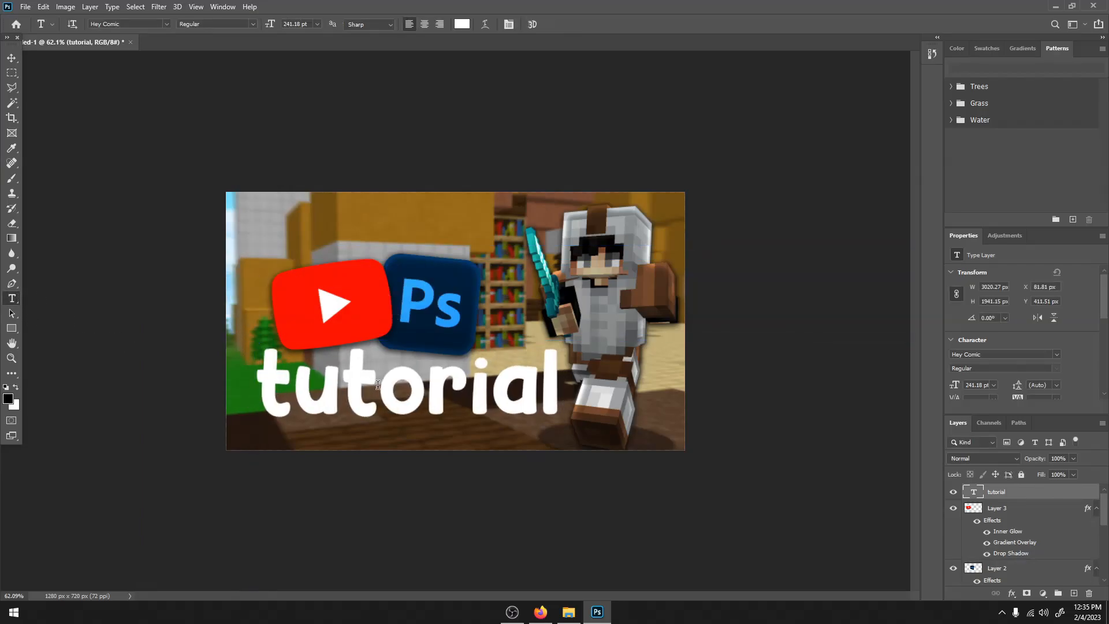
left_click(262, 370)
key("ctrl+a")
left_click(120, 25)
type("panton")
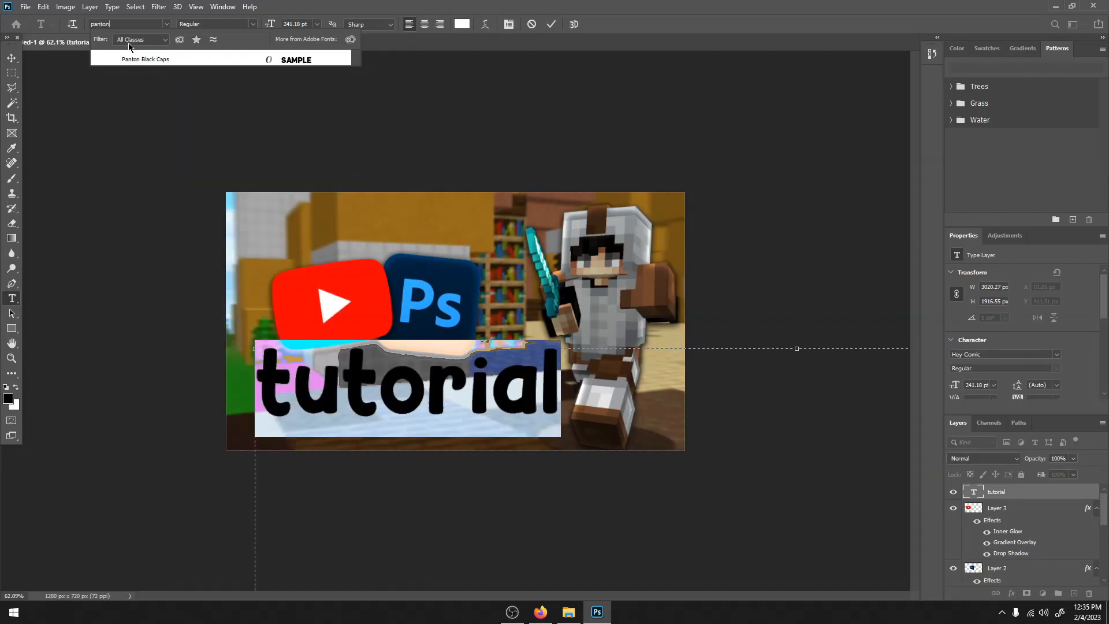
left_click(153, 53)
left_click(11, 72)
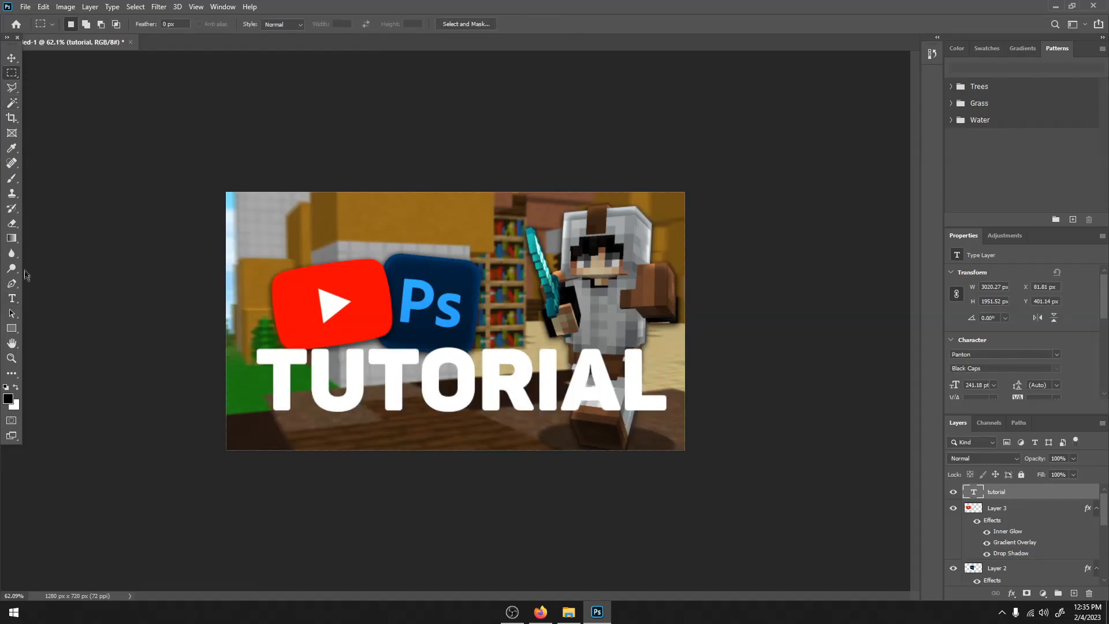
Change the font of the "tutorial" text to KG Red Hands Regular.
left_click(12, 299)
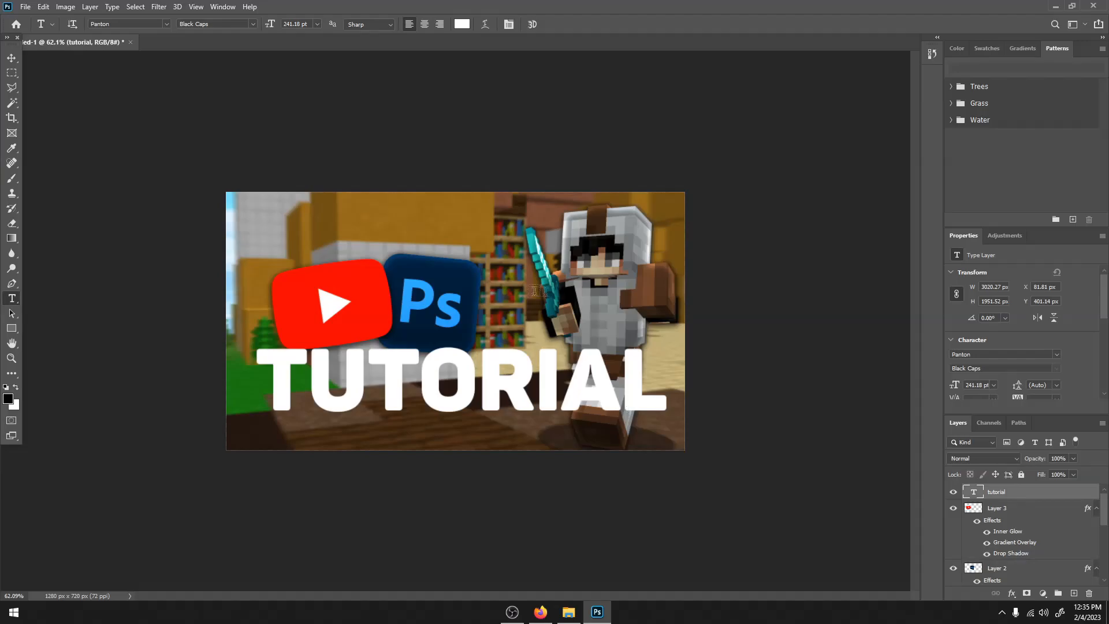
left_click(550, 399)
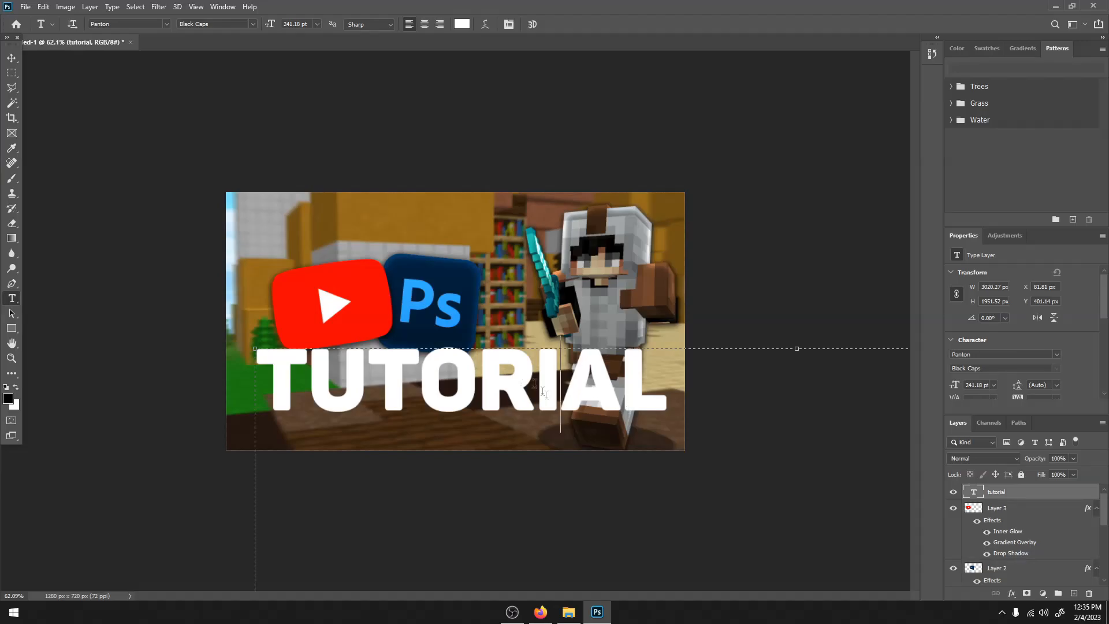
key("ctrl+a")
left_click(118, 26)
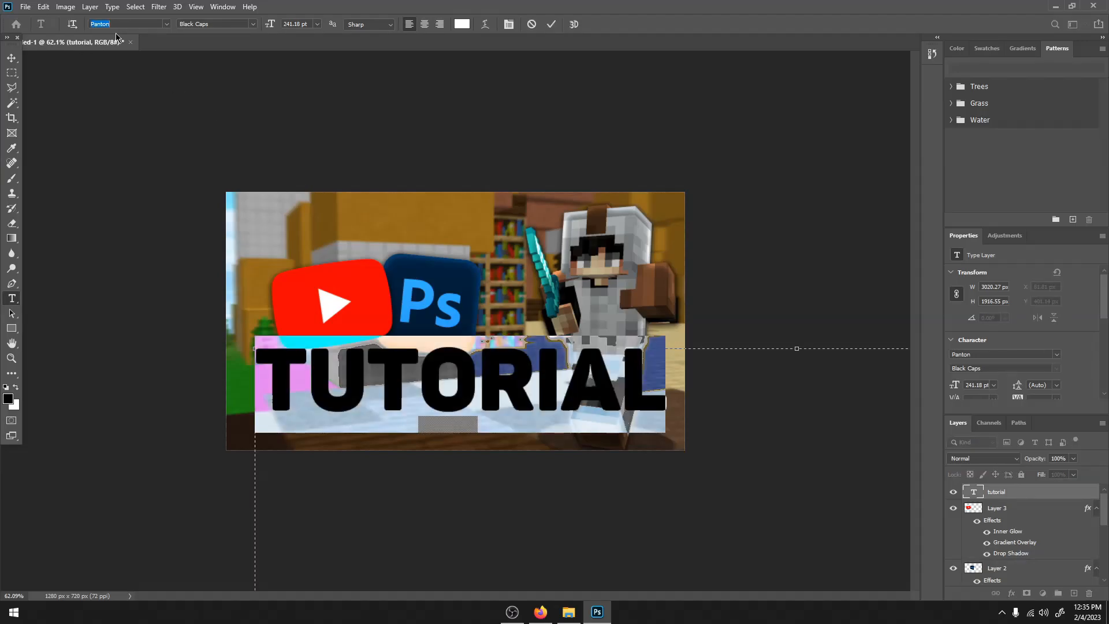
type("kg")
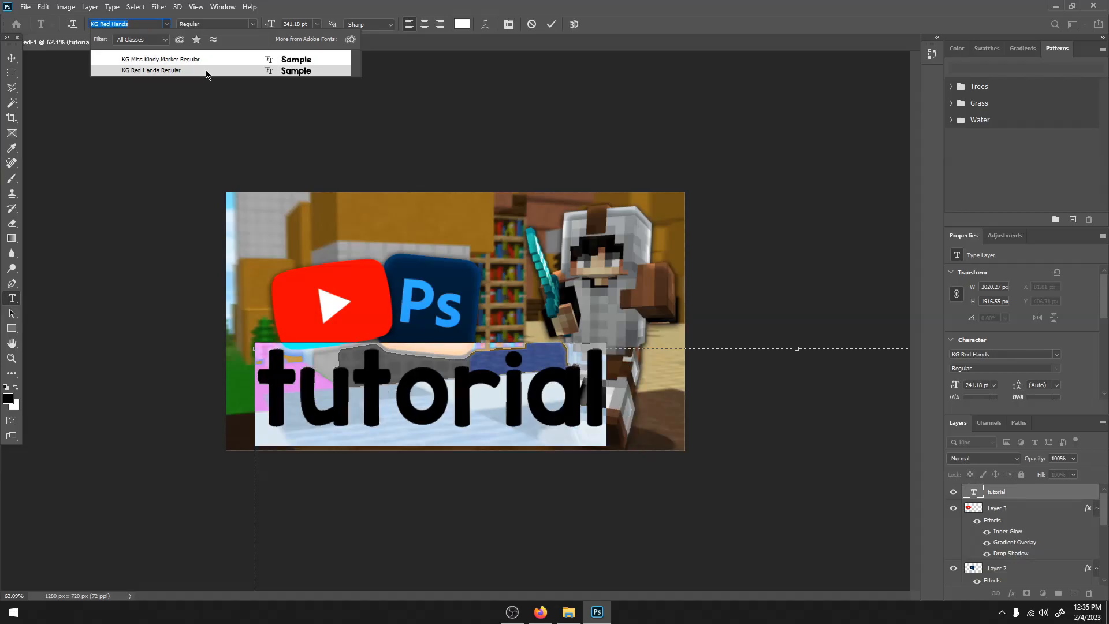
left_click(204, 70)
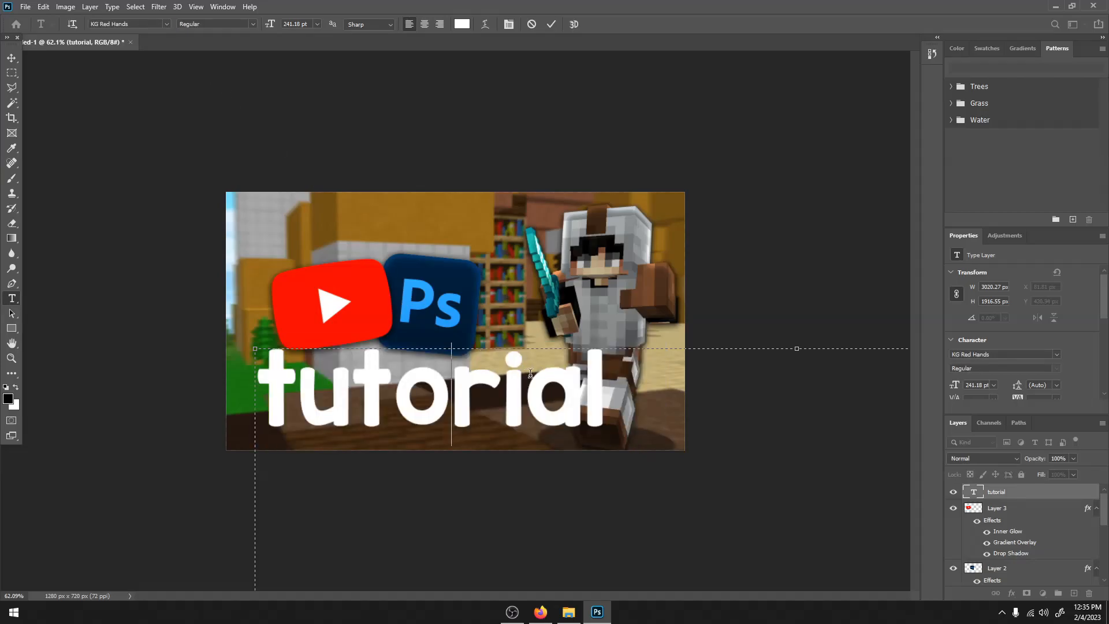
Preview other installed fonts on the "tutorial" text and keep KG Red Hands.
key("ctrl+a")
left_click(166, 25)
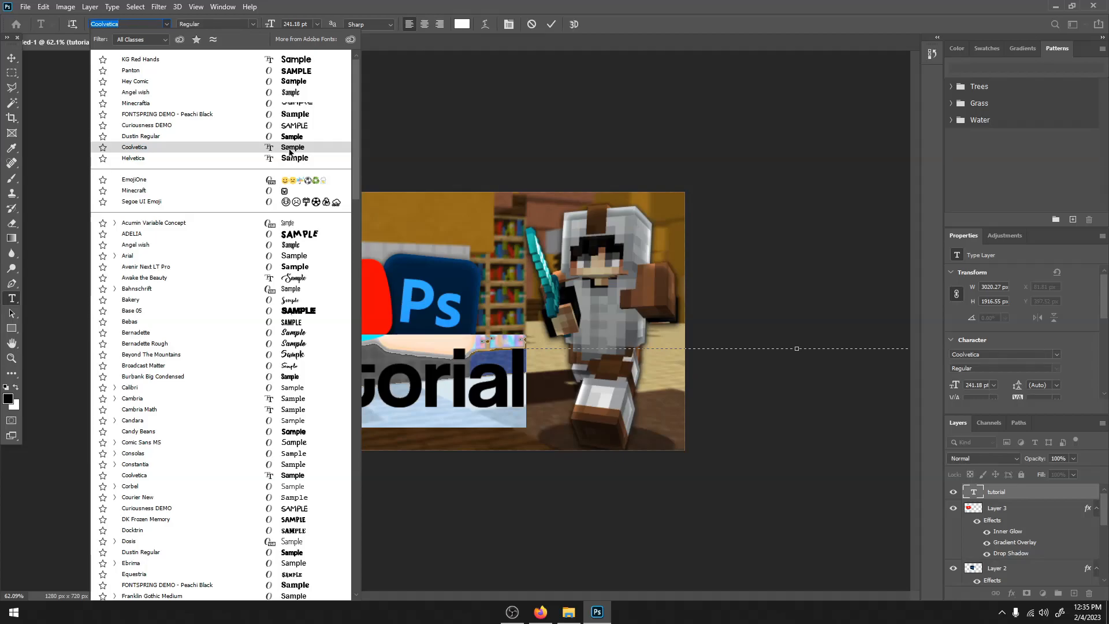
scroll(319, 156, "down", 5)
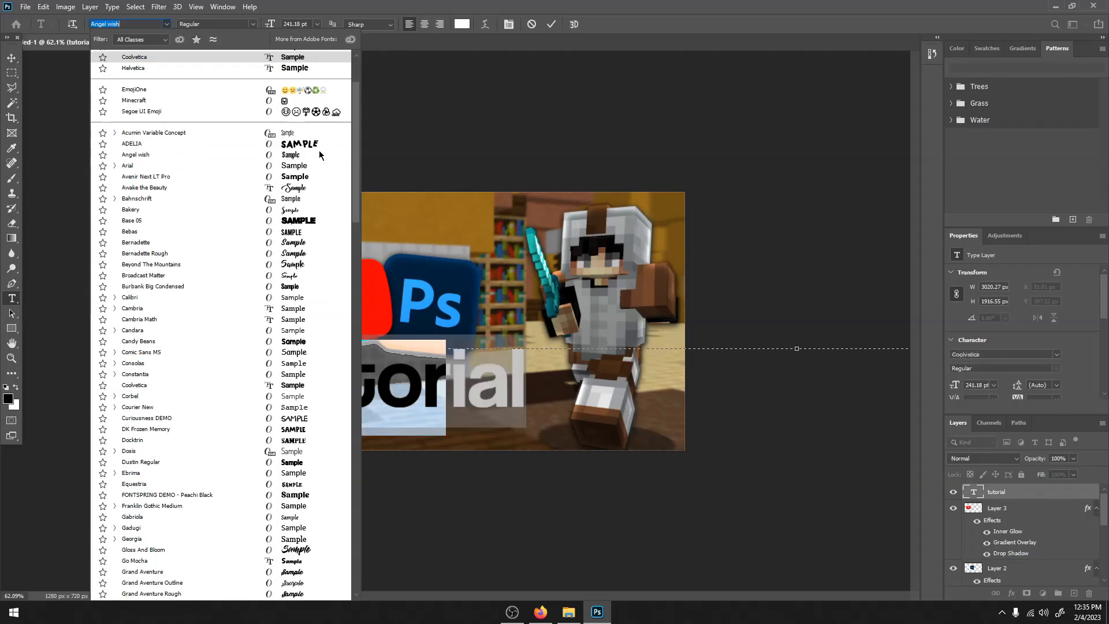
scroll(318, 153, "down", 2)
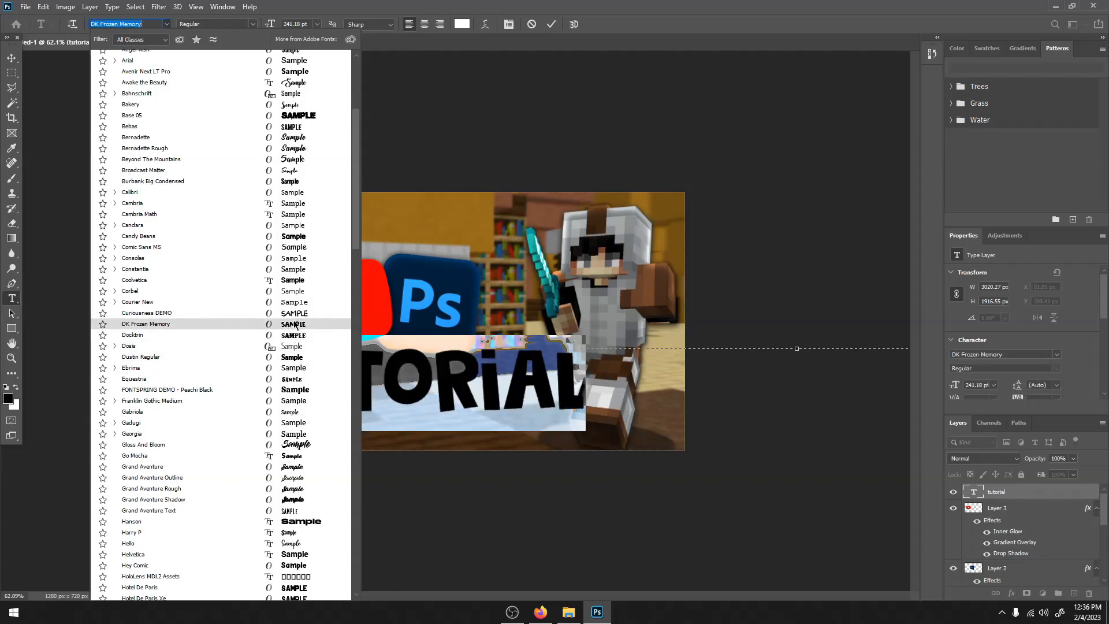
scroll(293, 356, "down", 2)
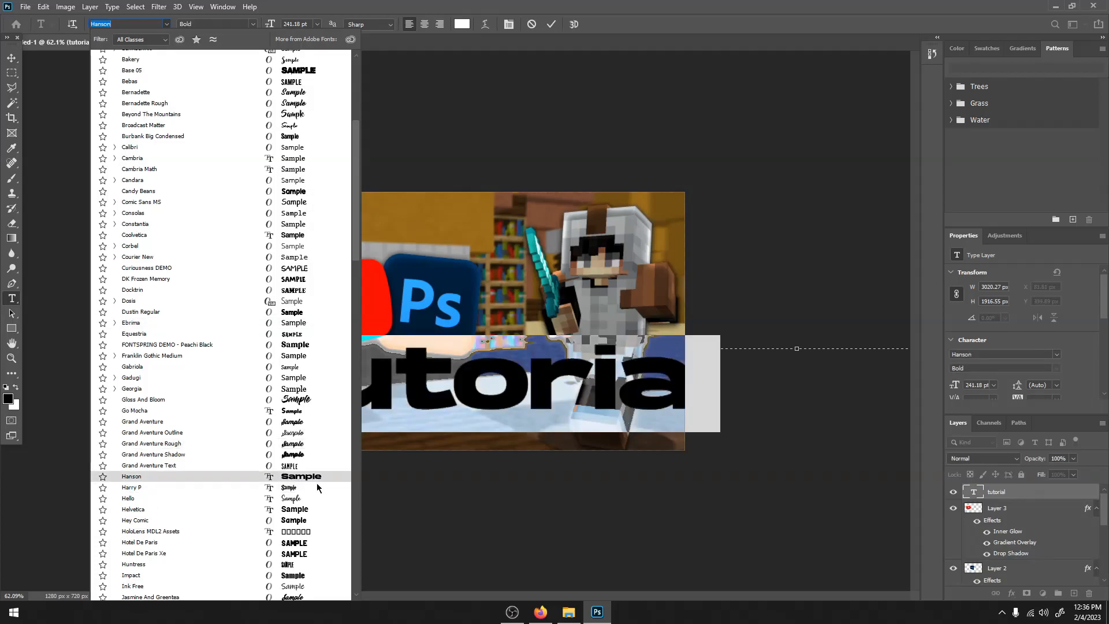
scroll(317, 486, "down", 4)
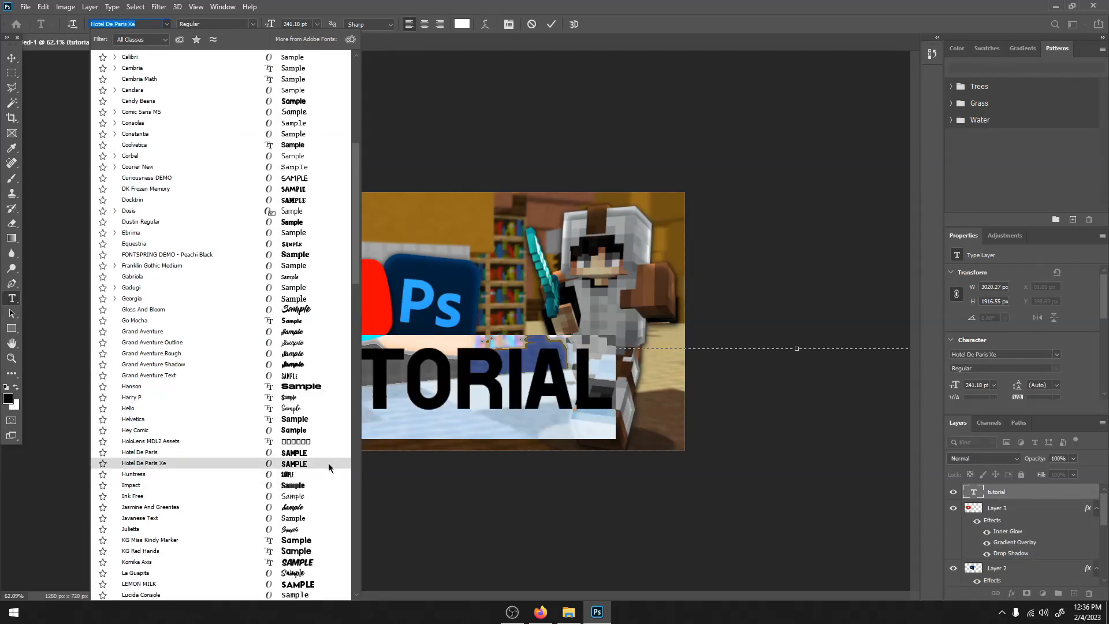
scroll(329, 468, "down", 4)
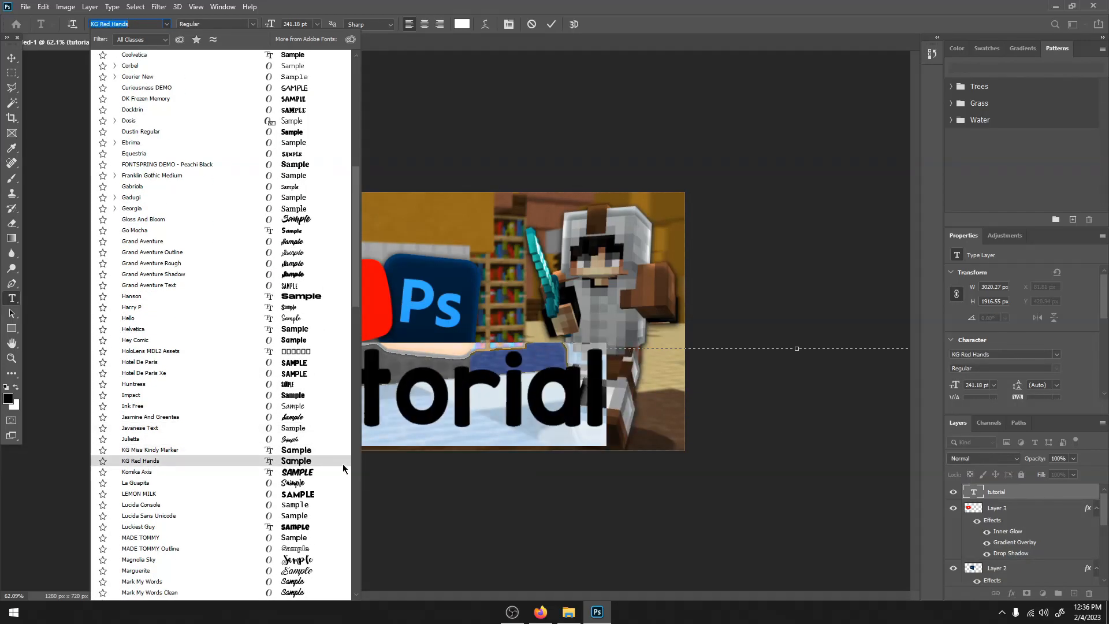
left_click(341, 464)
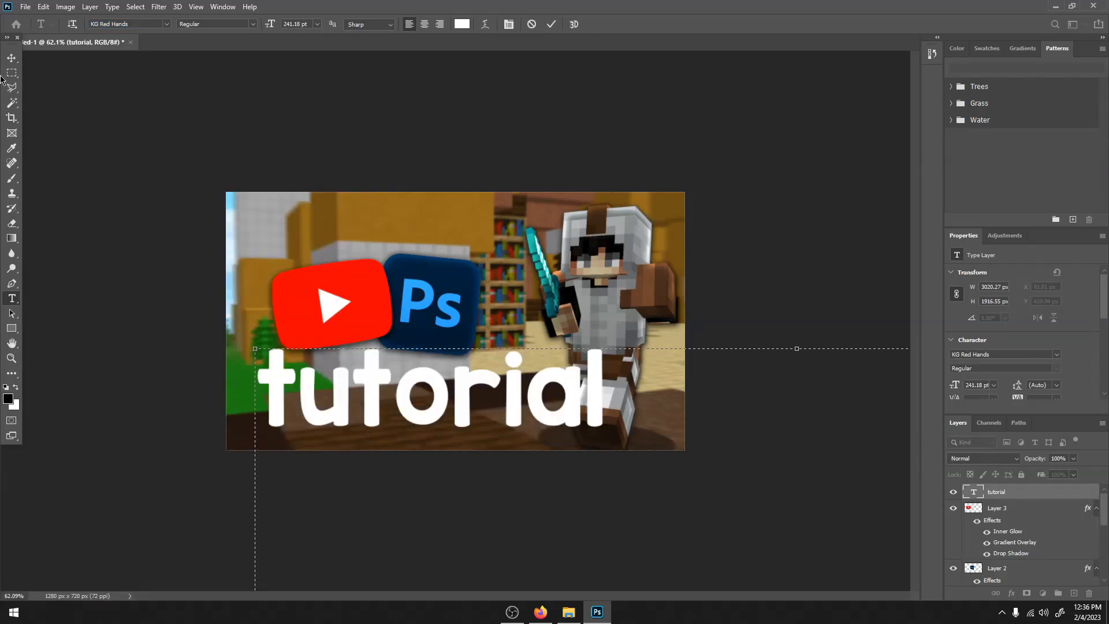
Shrink the "tutorial" text to about 232 pt and place it under the logos, between the canvas's left edge and the character.
left_click(11, 57)
left_click(156, 25)
left_click_drag(500, 394, 465, 359)
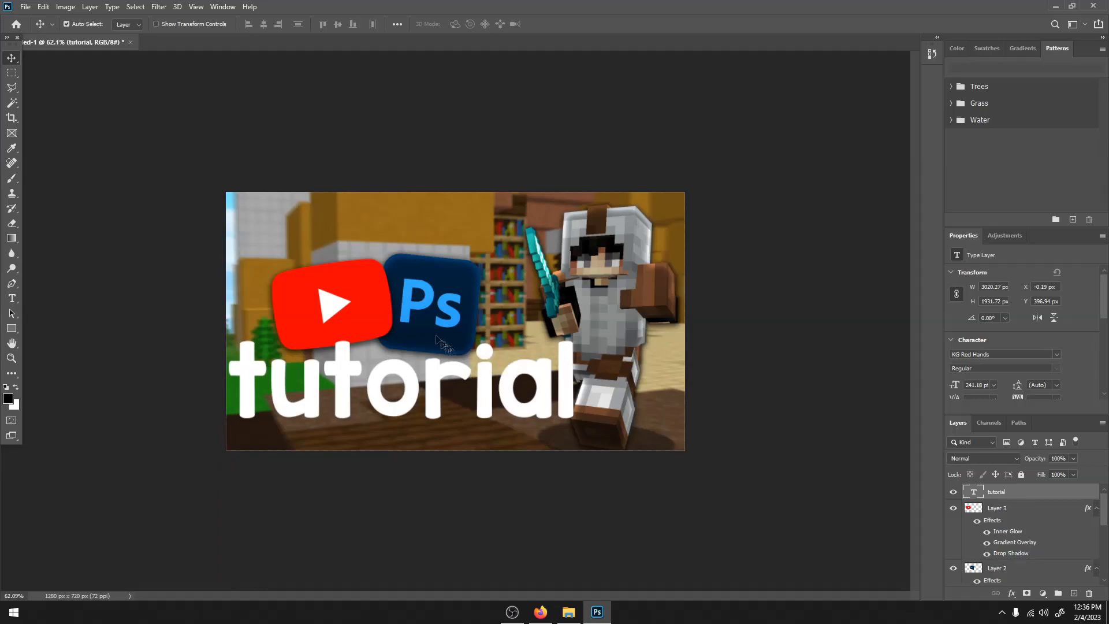
left_click(156, 24)
left_click_drag(224, 340, 247, 348)
left_click_drag(394, 393, 378, 394)
left_click_drag(232, 349, 251, 362)
left_click_drag(403, 393, 292, 362)
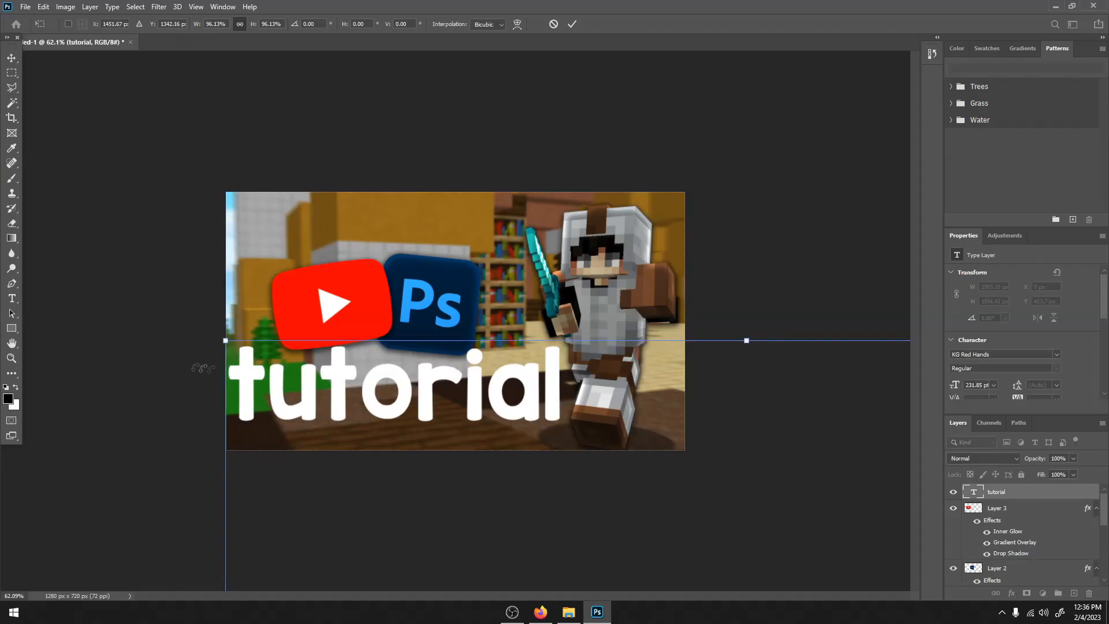
key("Return")
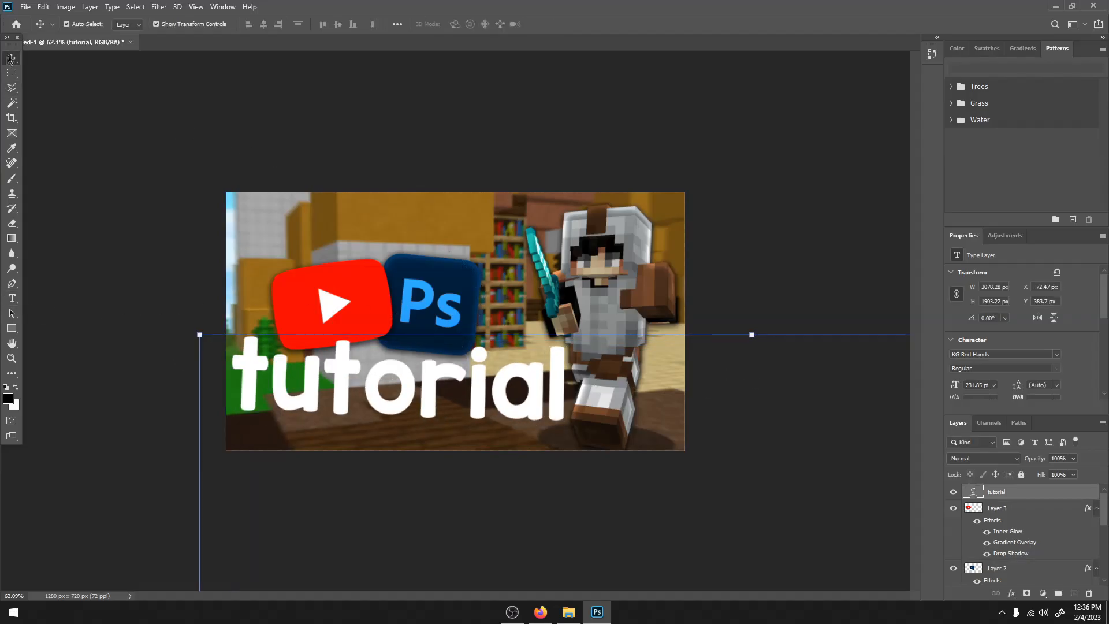
left_click(156, 25)
scroll(260, 151, "down", 10)
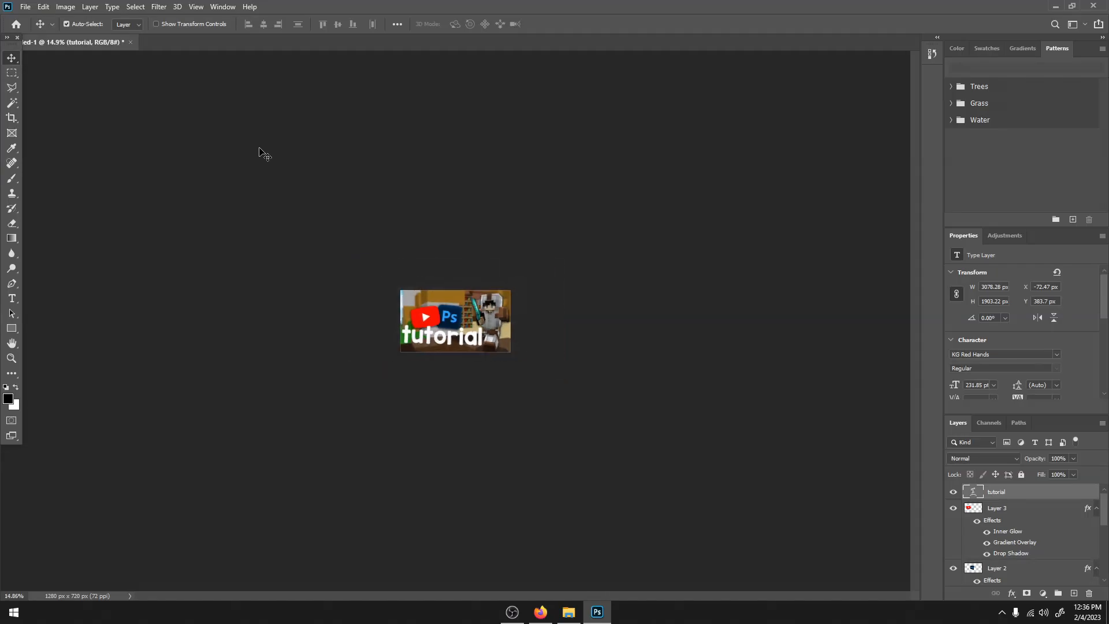
scroll(261, 151, "up", 5)
scroll(273, 150, "up", 3)
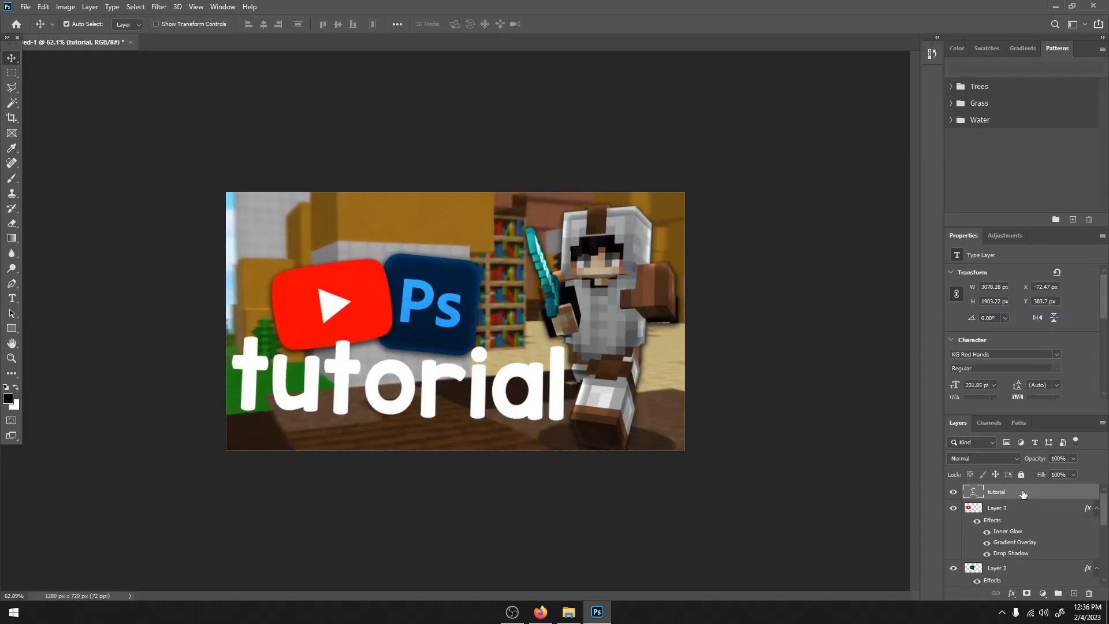
left_click(12, 73)
left_click_drag(226, 191, 686, 451)
left_click(610, 309)
left_click_drag(507, 208, 686, 451)
left_click_drag(477, 184, 686, 451)
left_click(479, 152)
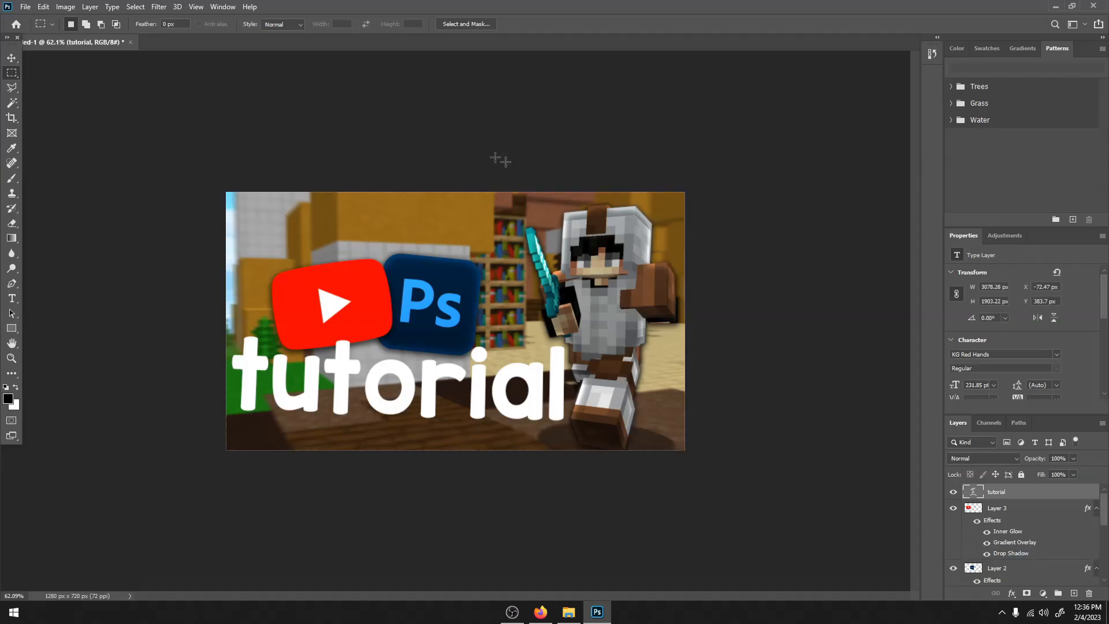
Add a black inner shadow to the "tutorial" text with 8% opacity and a size of 4 px.
right_click(1022, 498)
left_click(958, 92)
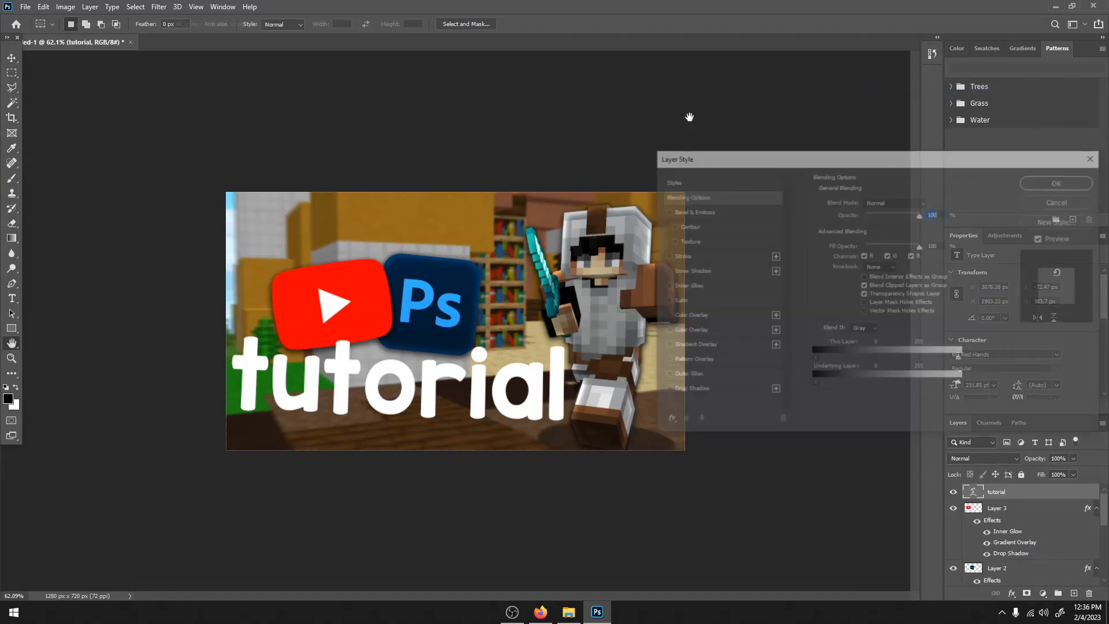
left_click_drag(705, 167, 757, 113)
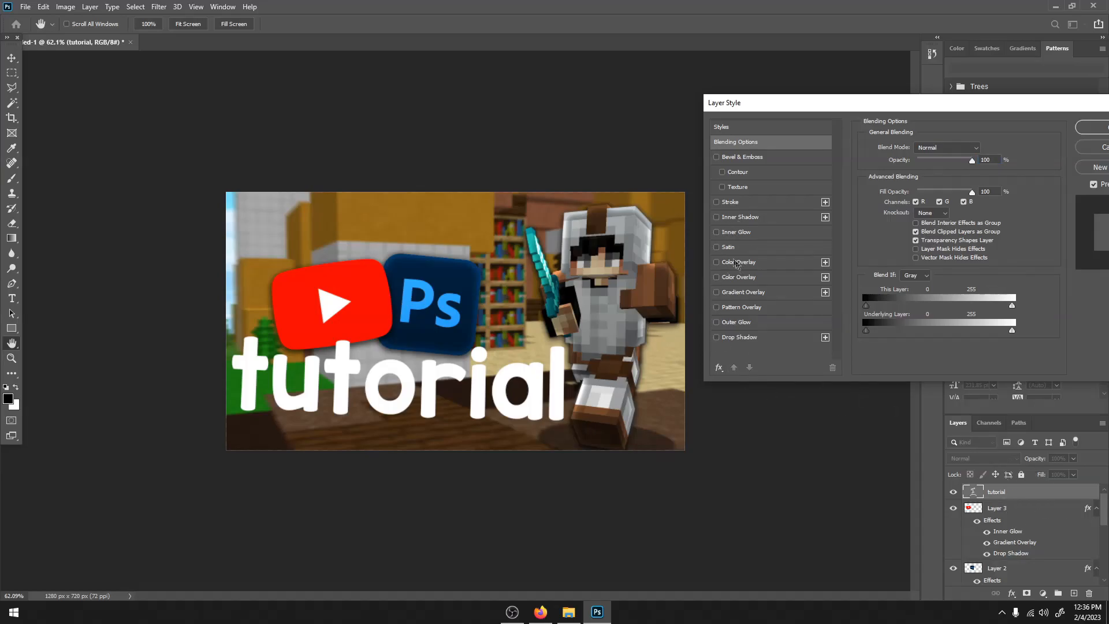
left_click(729, 218)
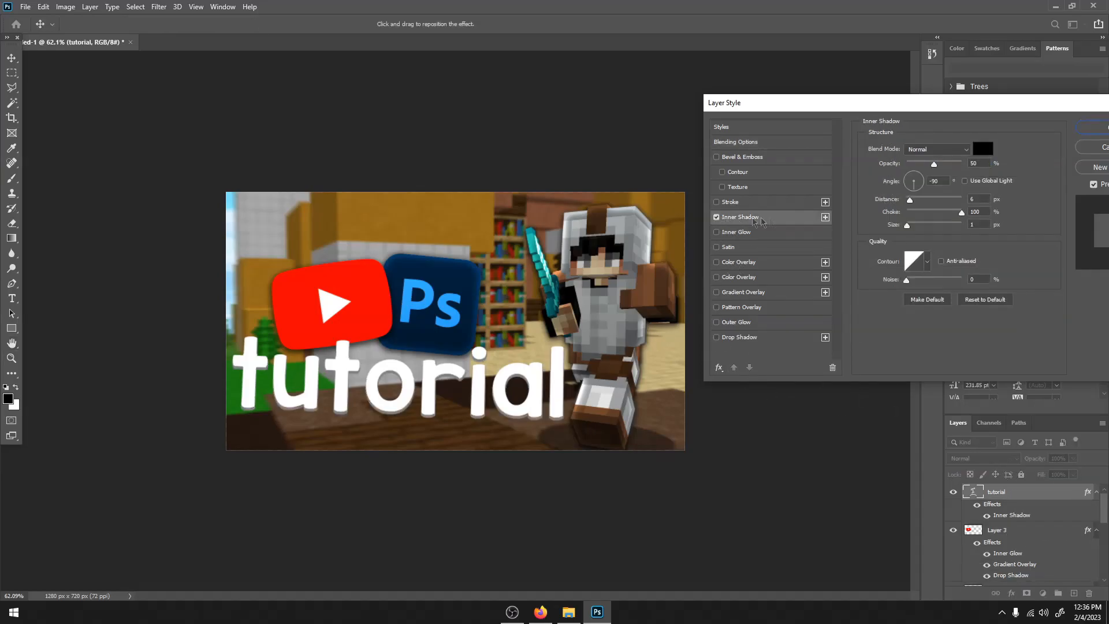
left_click(965, 181)
left_click(966, 181)
left_click_drag(935, 166, 929, 168)
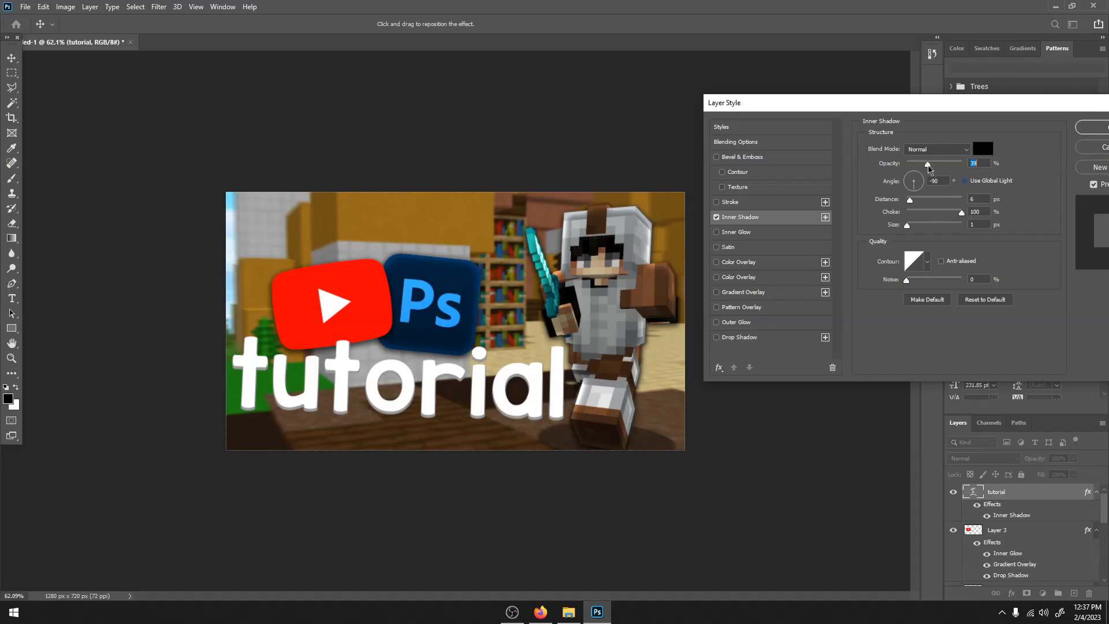
left_click_drag(907, 226, 909, 226)
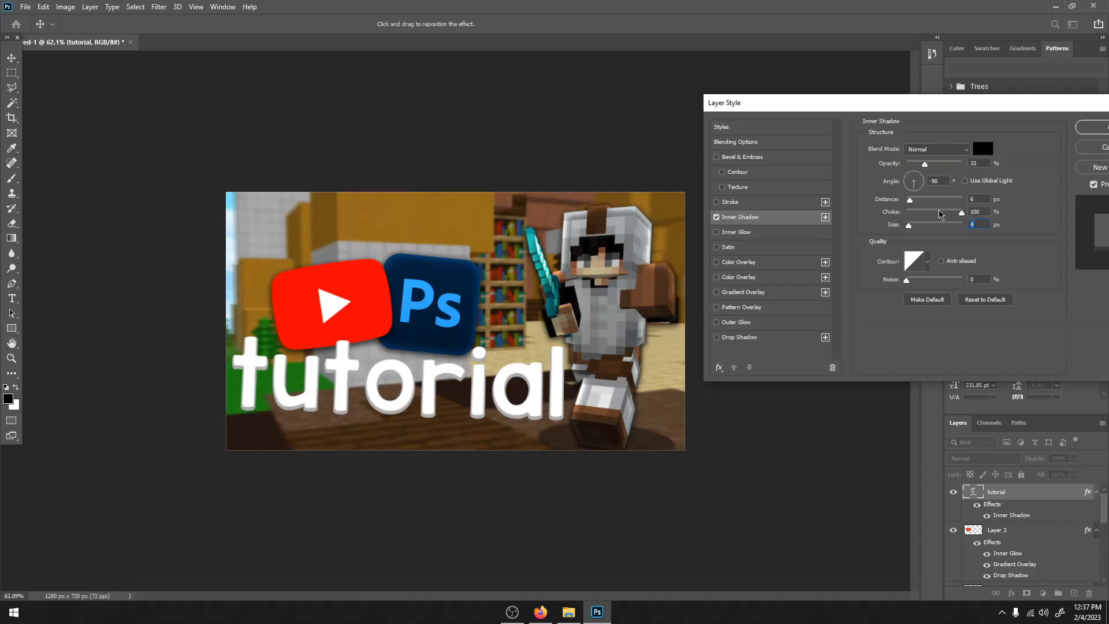
left_click_drag(925, 167, 911, 167)
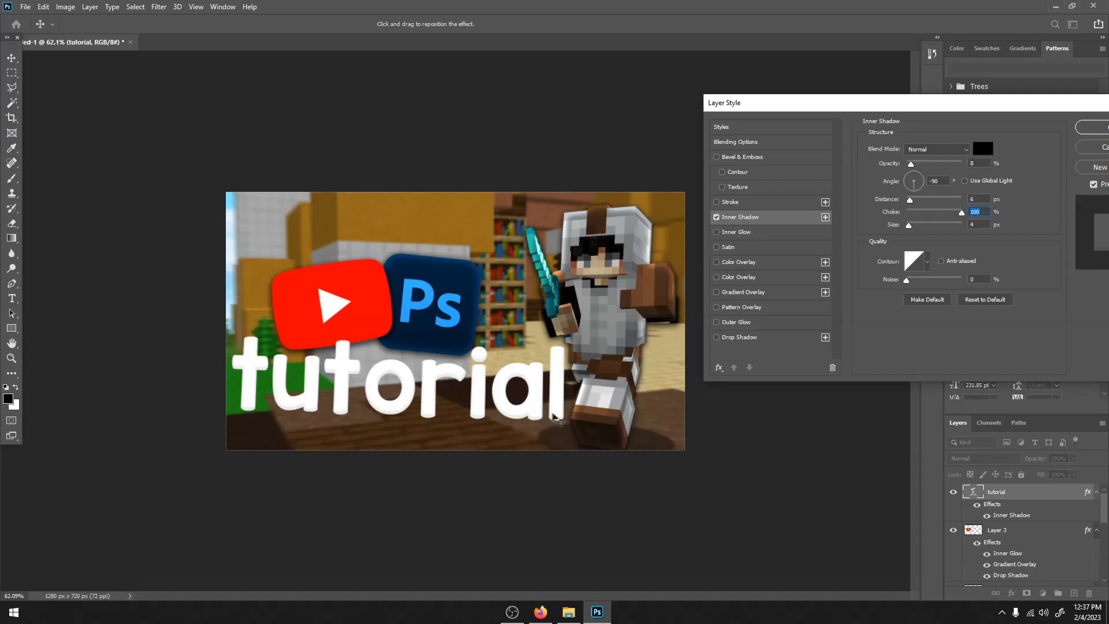
Add a drop shadow to the "tutorial" text with 66% opacity, 5 px distance and 20 px size, and lower the inner shadow's opacity to 4%.
left_click(719, 222)
scroll(1027, 537, "down", 3)
left_click(734, 339)
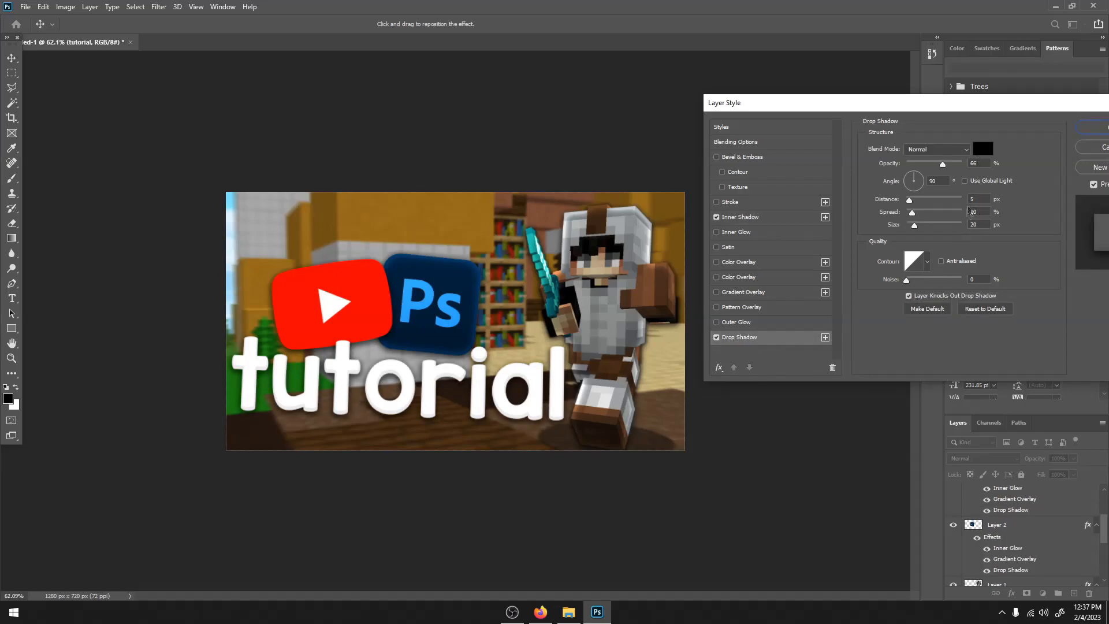
left_click(731, 222)
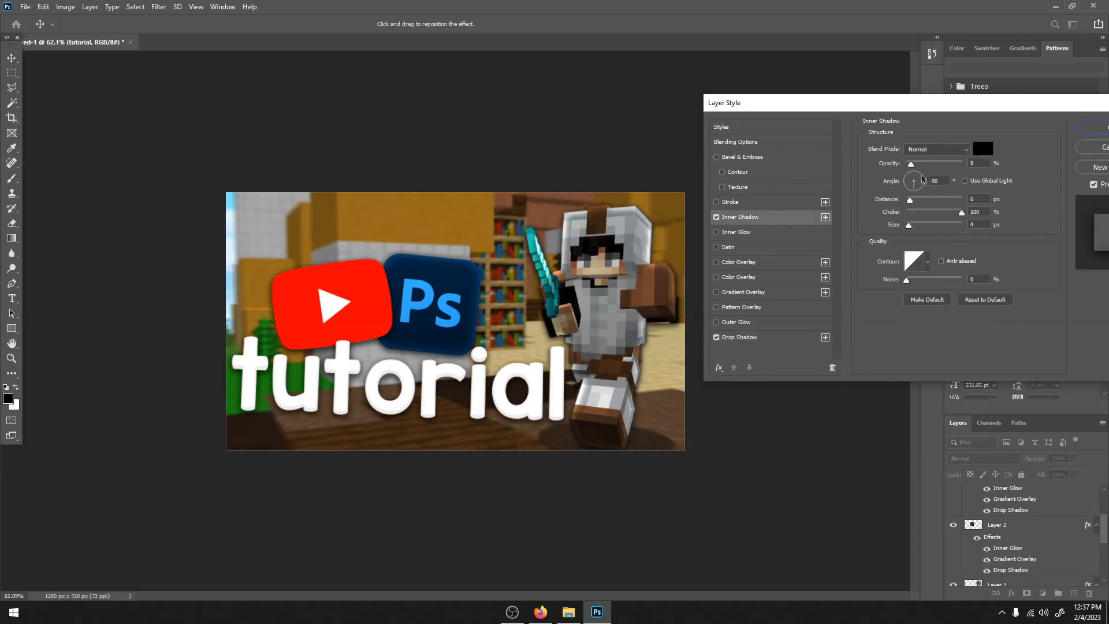
left_click(737, 216)
key("Return")
scroll(1017, 523, "up", 3)
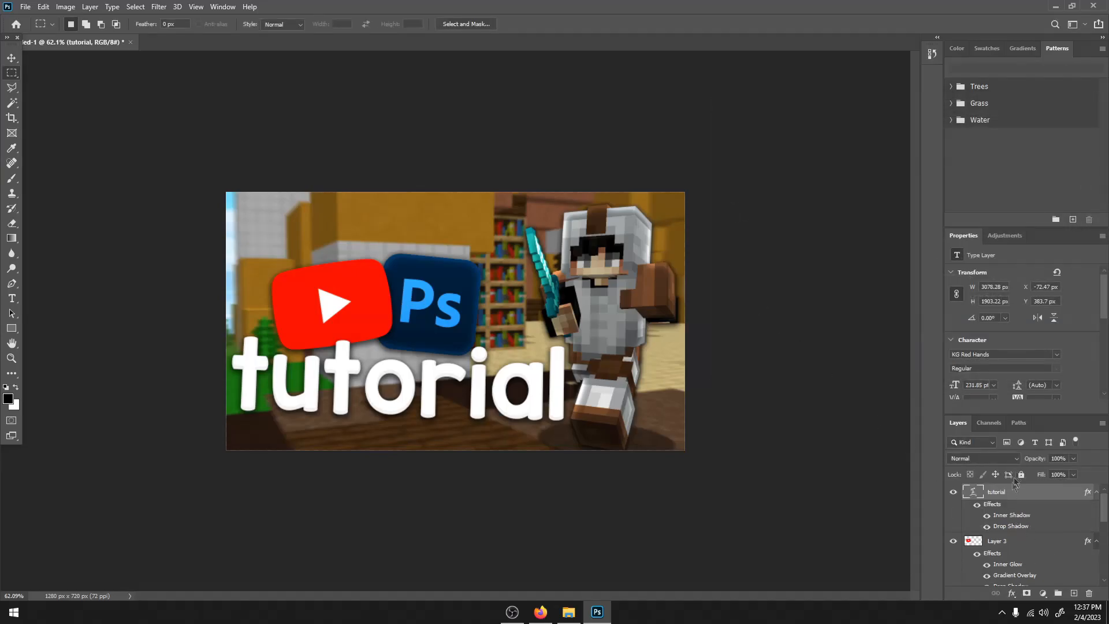
Add an inner glow to the "tutorial" text, increase its size and opacity, and set its blend mode to Overlay.
right_click(1015, 491)
left_click(924, 90)
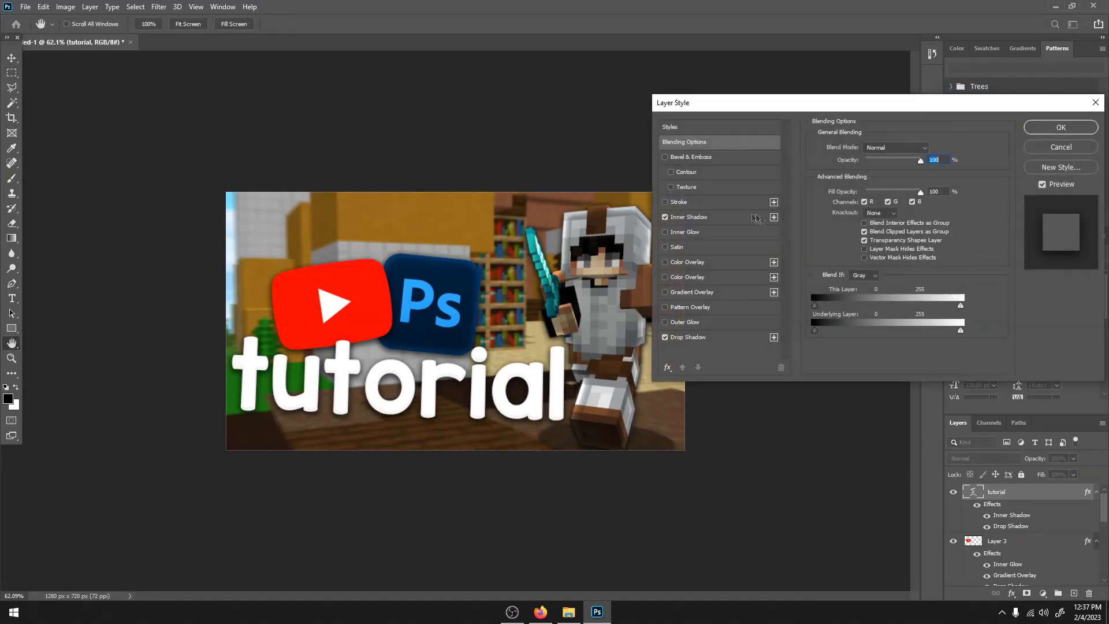
left_click(745, 216)
left_click(930, 149)
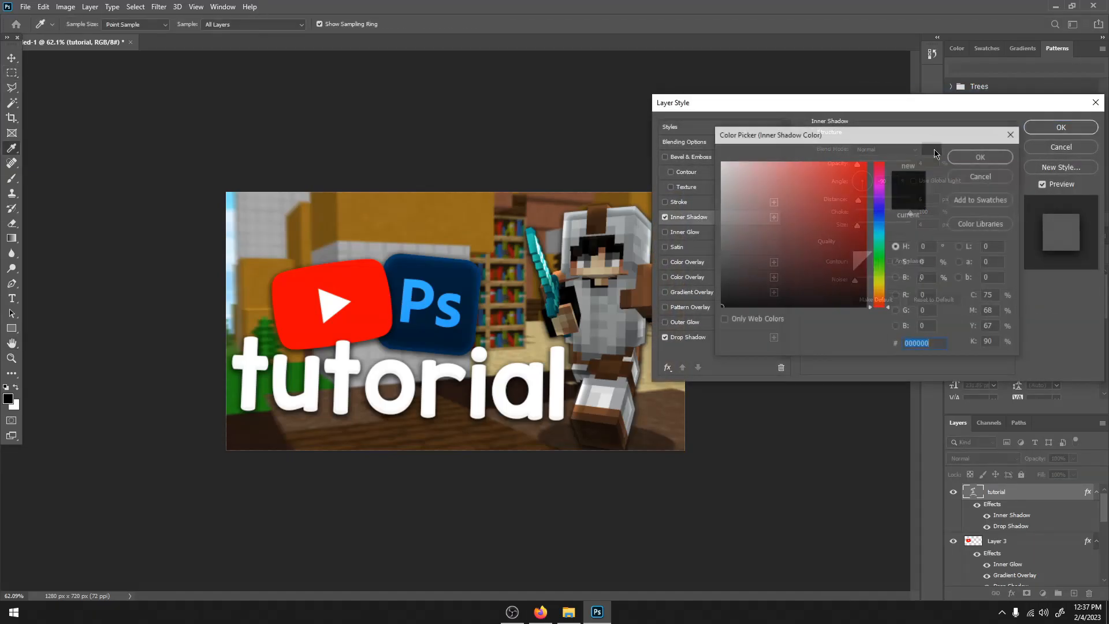
left_click(963, 174)
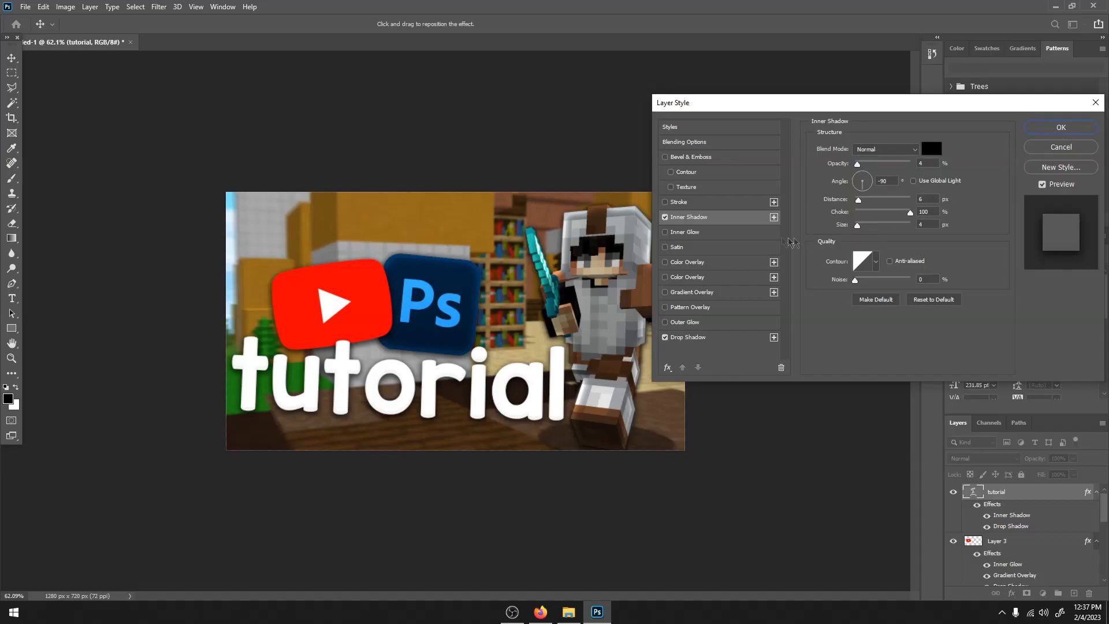
left_click(665, 233)
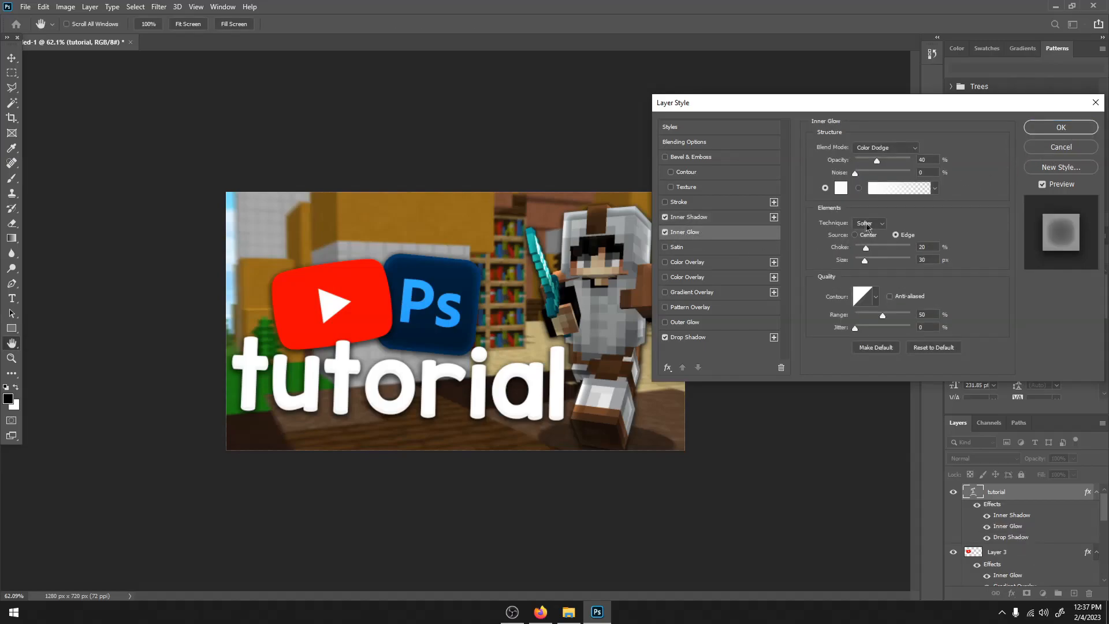
left_click_drag(868, 266, 909, 268)
left_click_drag(877, 160, 910, 142)
left_click(910, 145)
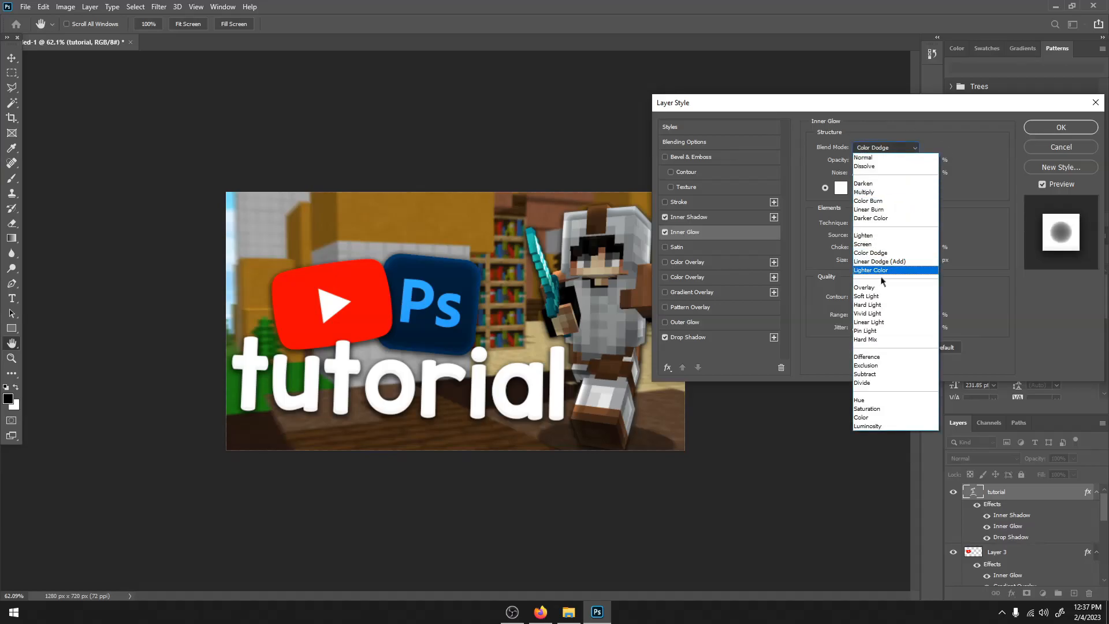
left_click(880, 288)
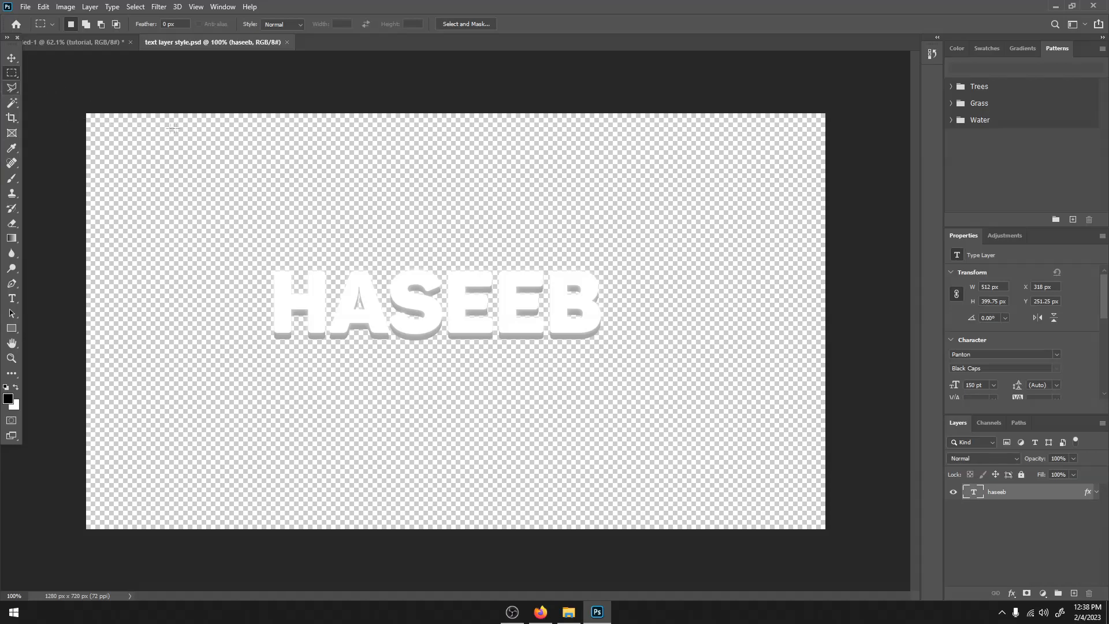
left_click_drag(177, 134, 666, 430)
left_click(217, 224)
left_click_drag(218, 224, 603, 398)
left_click_drag(170, 181, 693, 416)
left_click_drag(219, 208, 777, 418)
left_click(205, 223)
left_click_drag(206, 223, 634, 396)
left_click(365, 209)
left_click_drag(334, 228, 769, 405)
left_click_drag(200, 208, 750, 432)
left_click_drag(556, 252, 543, 244)
Examine the drop shadow settings and shadow colour of the text layer in text layer style.psd.
right_click(980, 492)
left_click(981, 256)
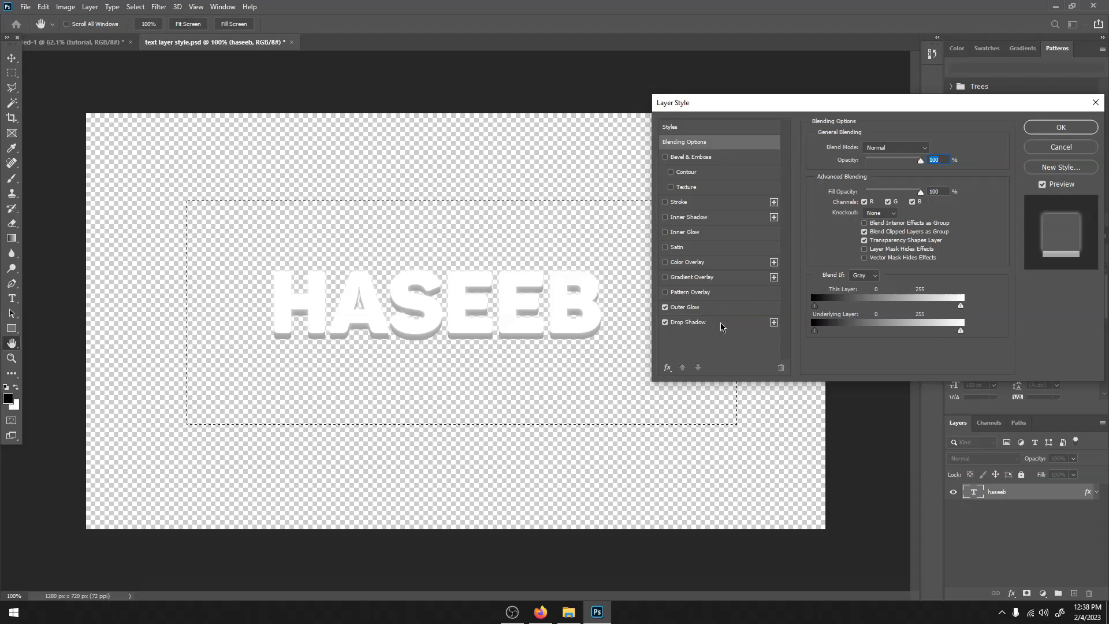
left_click(720, 325)
left_click(927, 155)
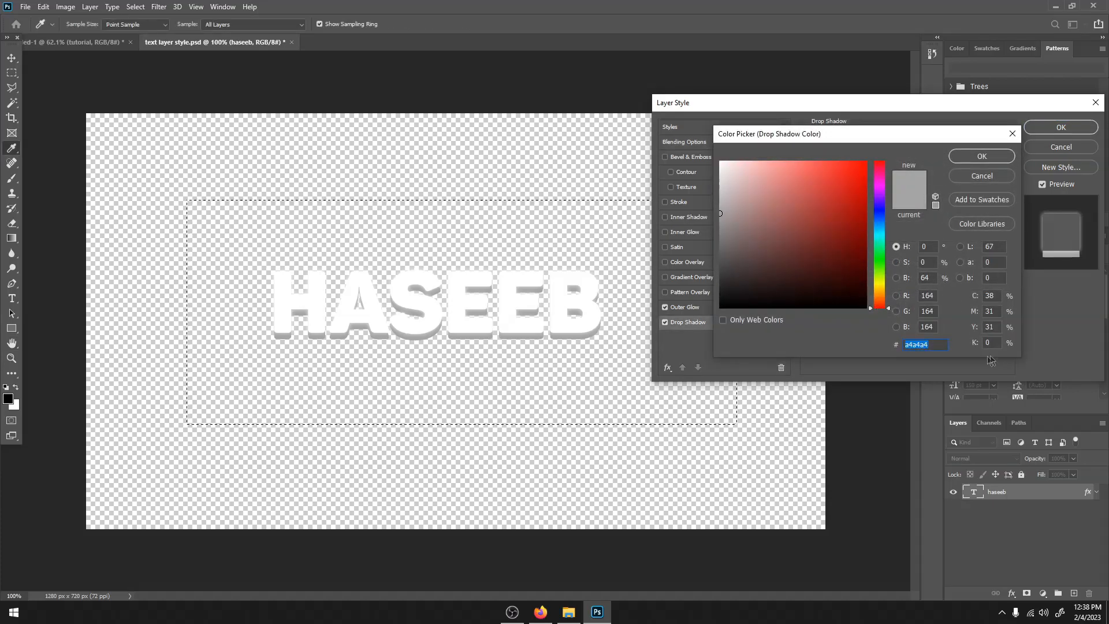
left_click_drag(837, 134, 834, 209)
left_click(972, 232)
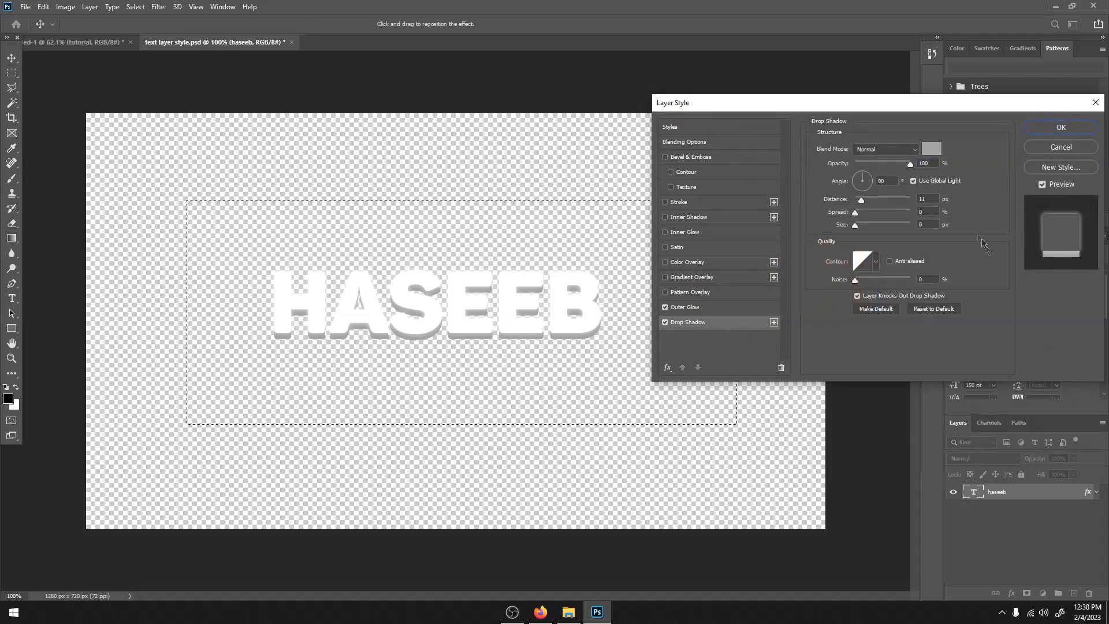
Examine the outer glow's blend mode and size on the sample text layer and close its layer style settings.
left_click(679, 310)
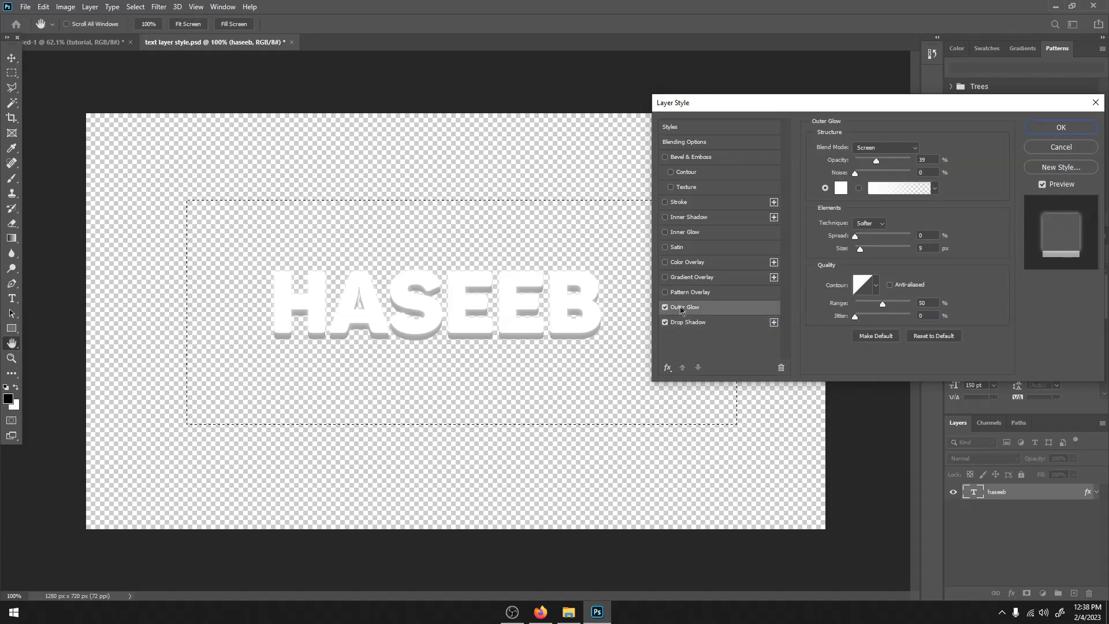
left_click(885, 147)
left_click(858, 246)
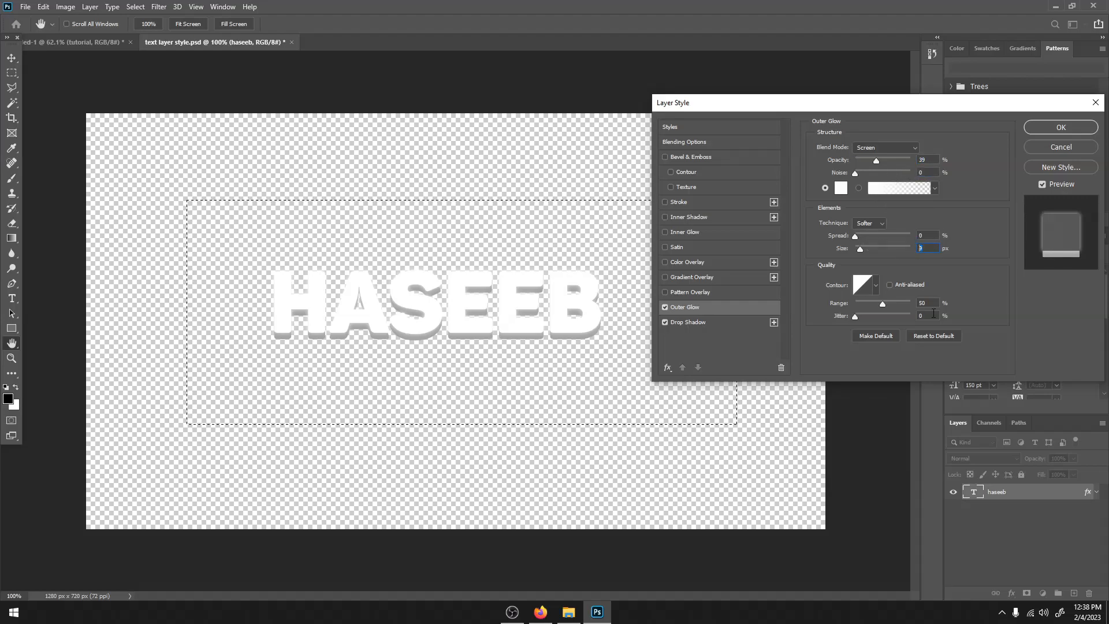
left_click(1079, 130)
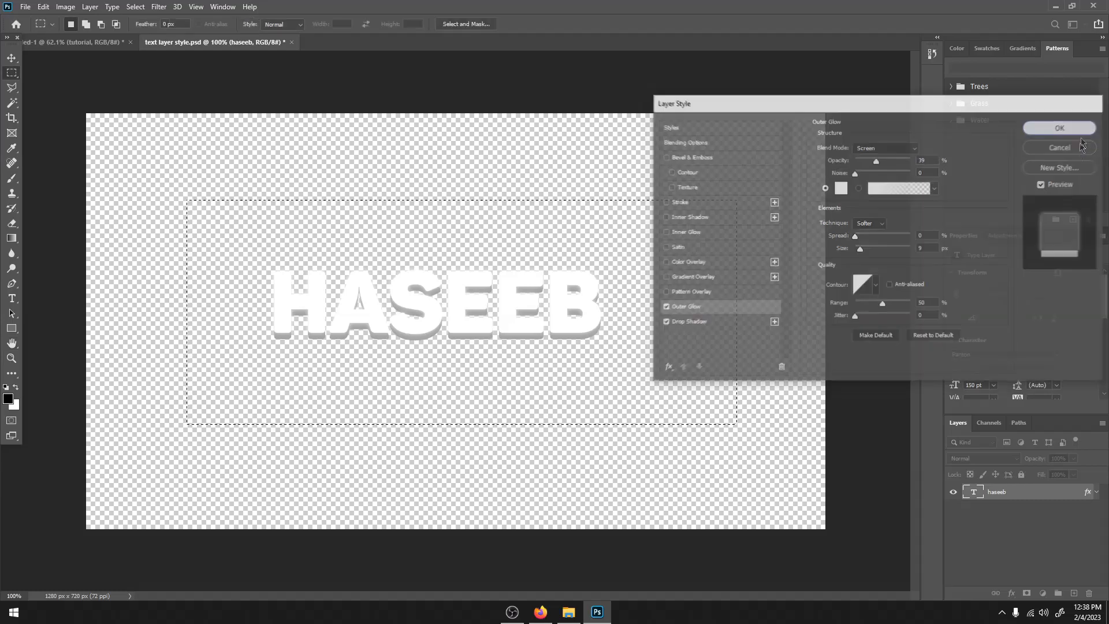
Copy the sample text's layer style from text layer style.psd and paste it onto the "tutorial" text layer in the thumbnail.
right_click(1041, 491)
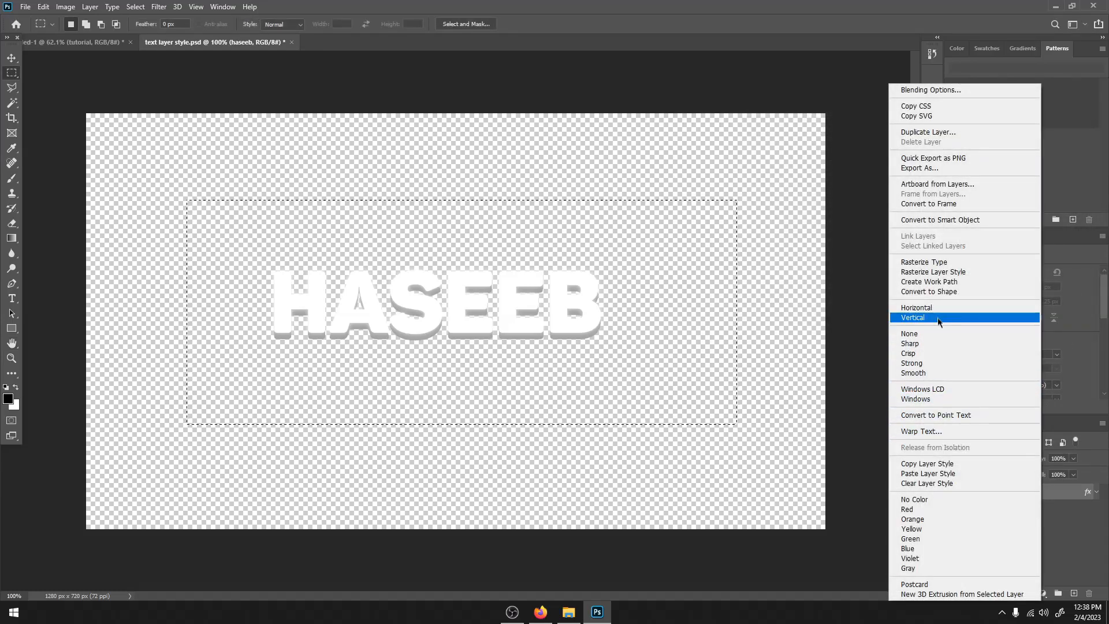
left_click(941, 463)
key("ctrl+Tab")
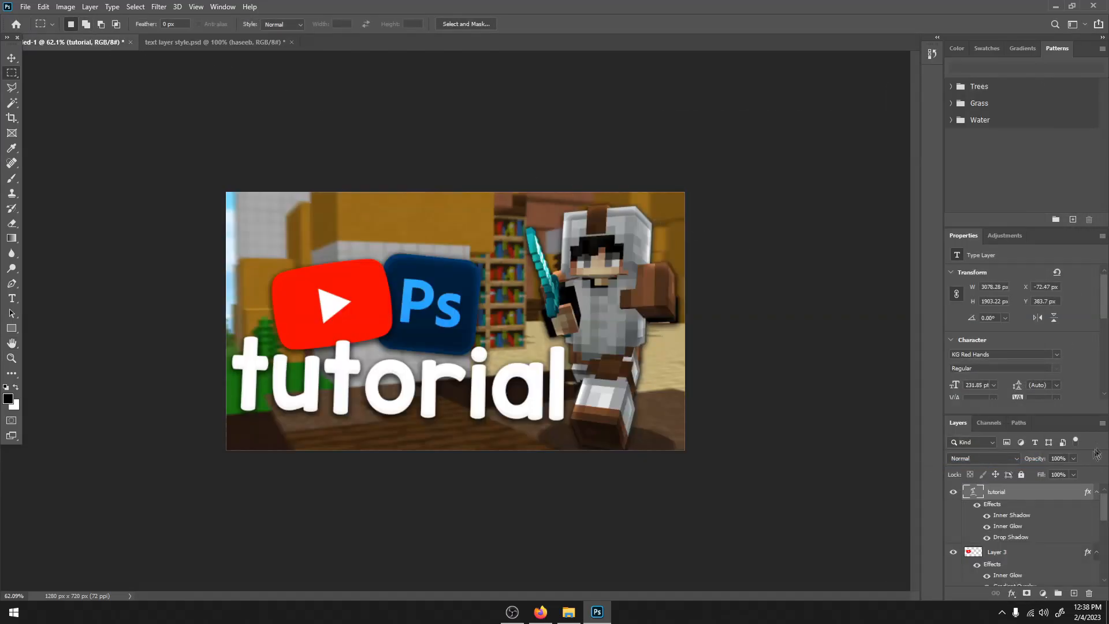
right_click(1048, 491)
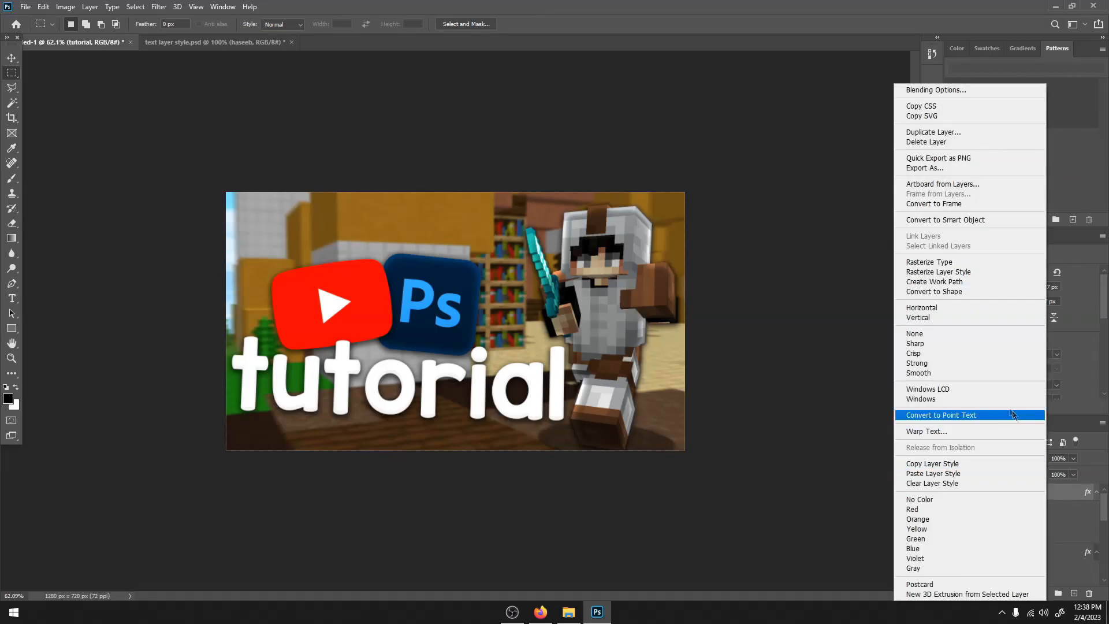
left_click(954, 474)
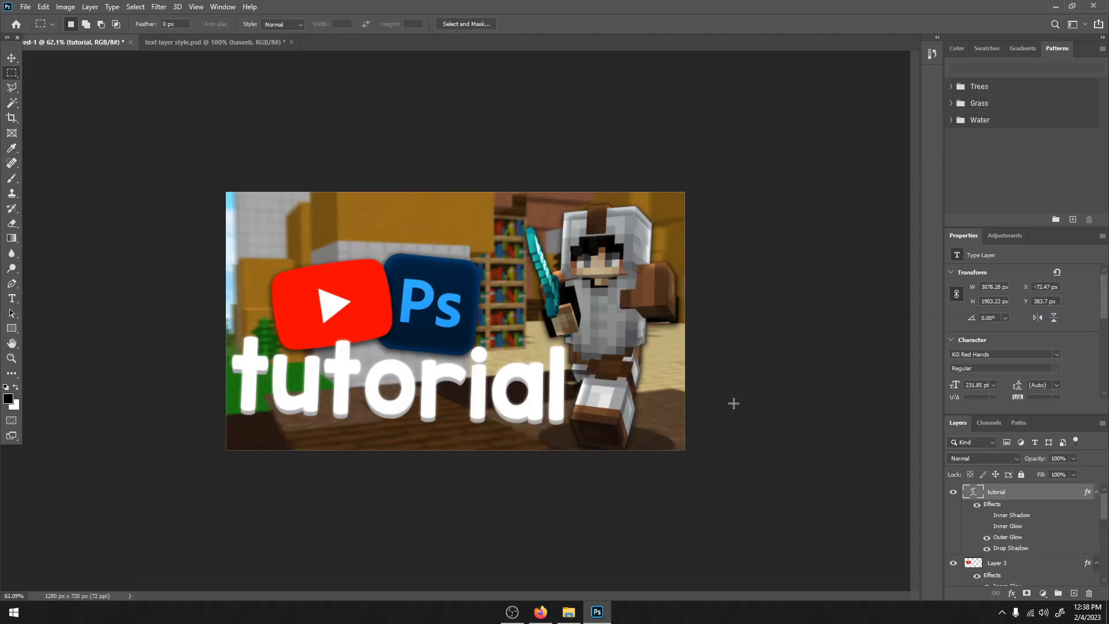
Compare the "tutorial" text with and without the pasted layer style by undoing and reapplying it, and undo it once more.
key("ctrl+z")
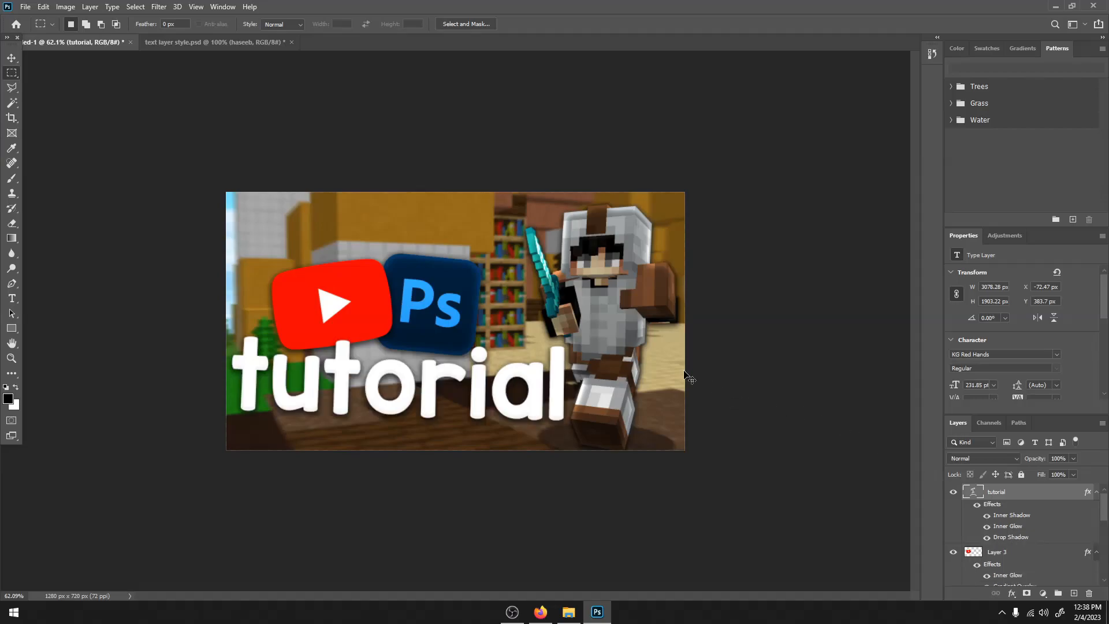
key("ctrl+y")
key("ctrl+z")
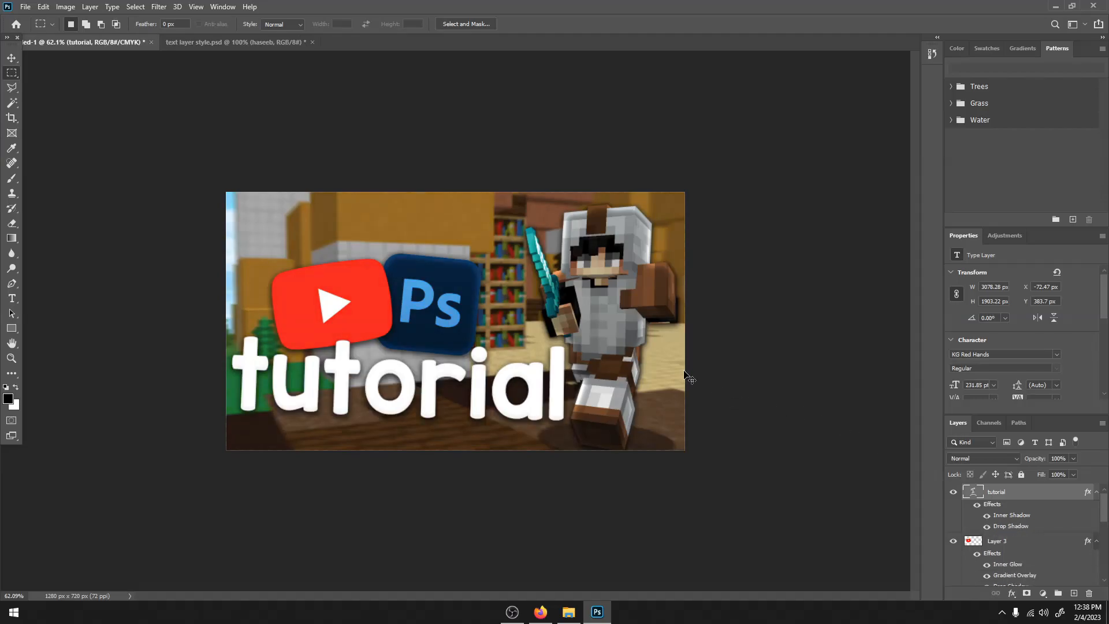
left_click_drag(214, 303, 668, 487)
right_click(976, 492)
right_click(1019, 491)
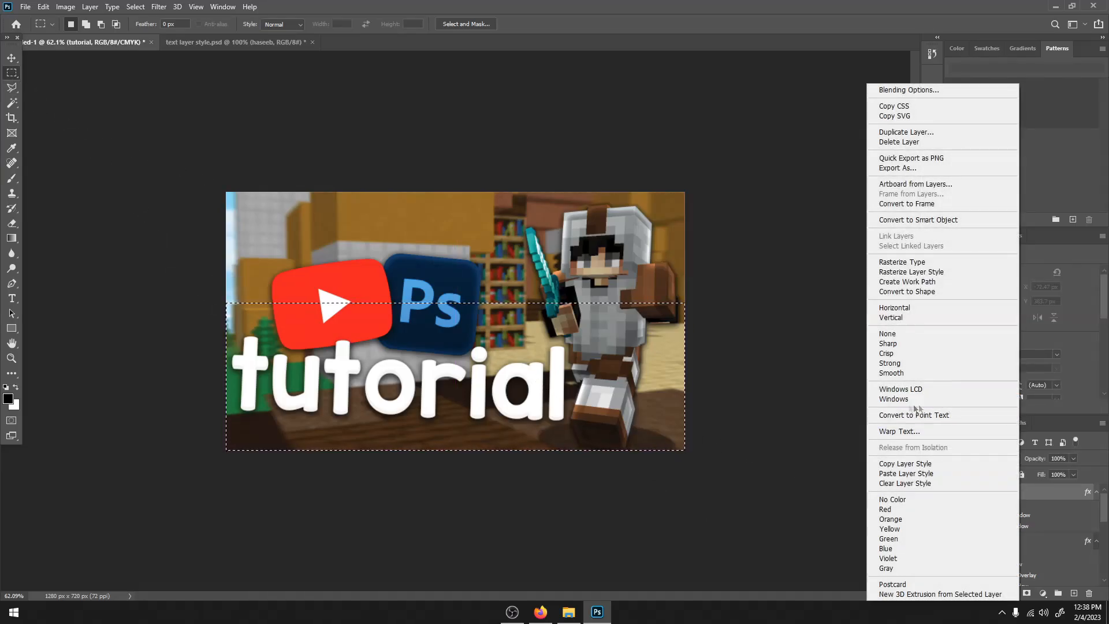
left_click(935, 477)
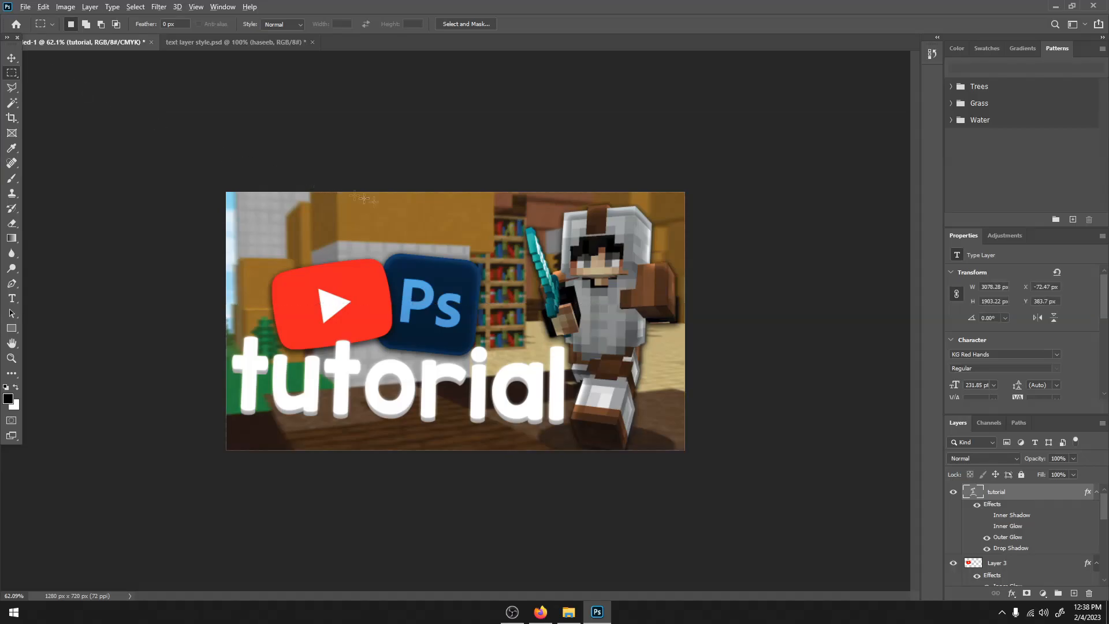
scroll(498, 236, "down", 4)
scroll(498, 236, "down", 2)
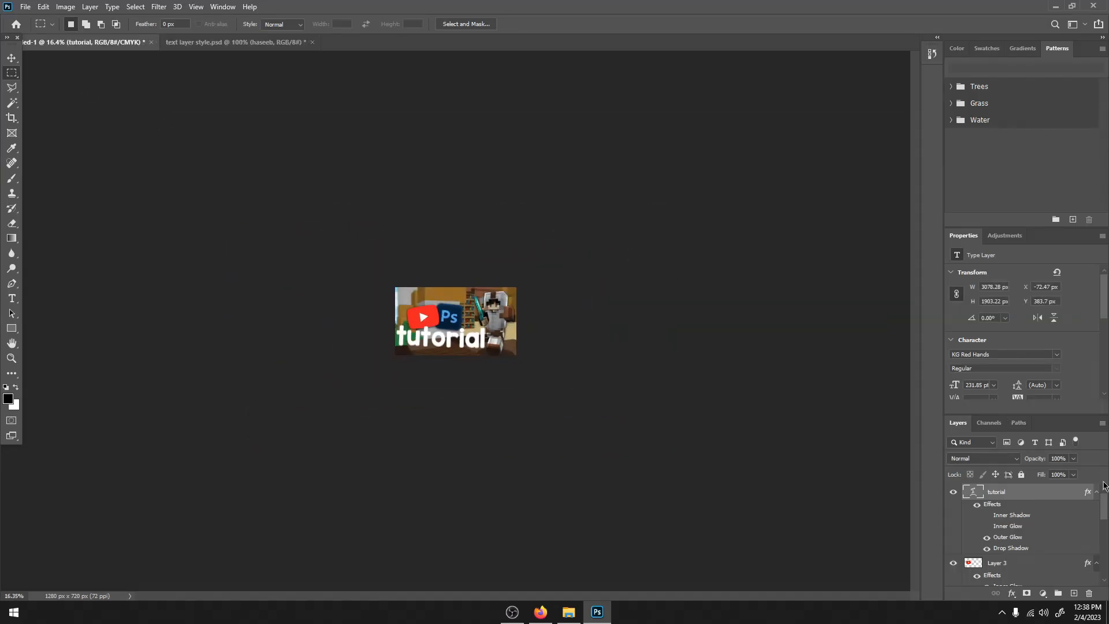
key("ctrl+z")
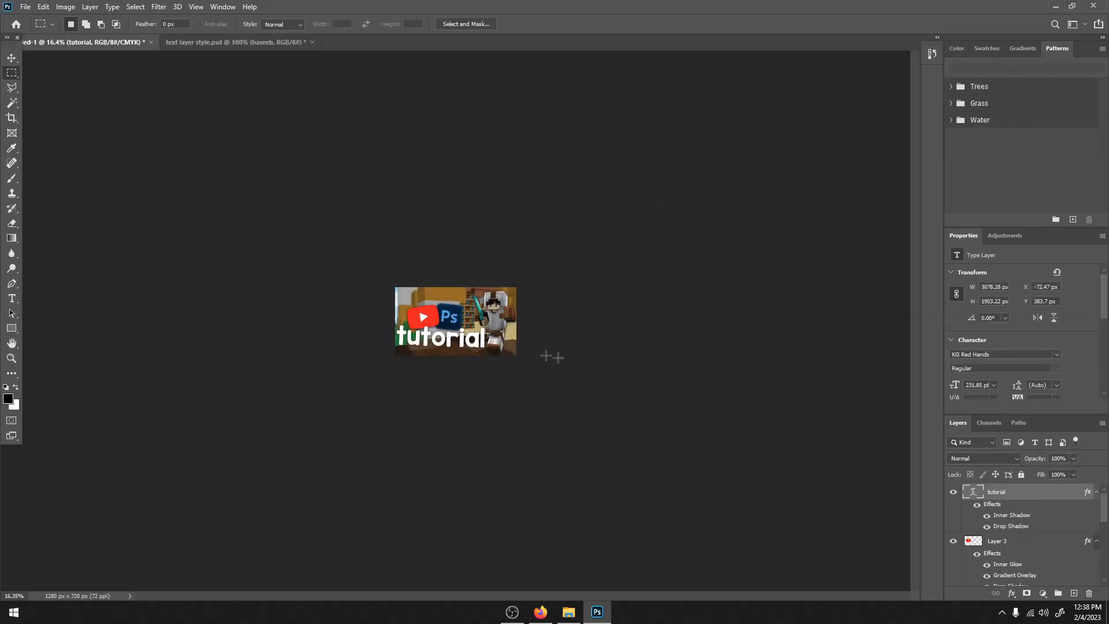
Paste the copied layer style onto the "tutorial" text layer again.
scroll(586, 335, "up", 5)
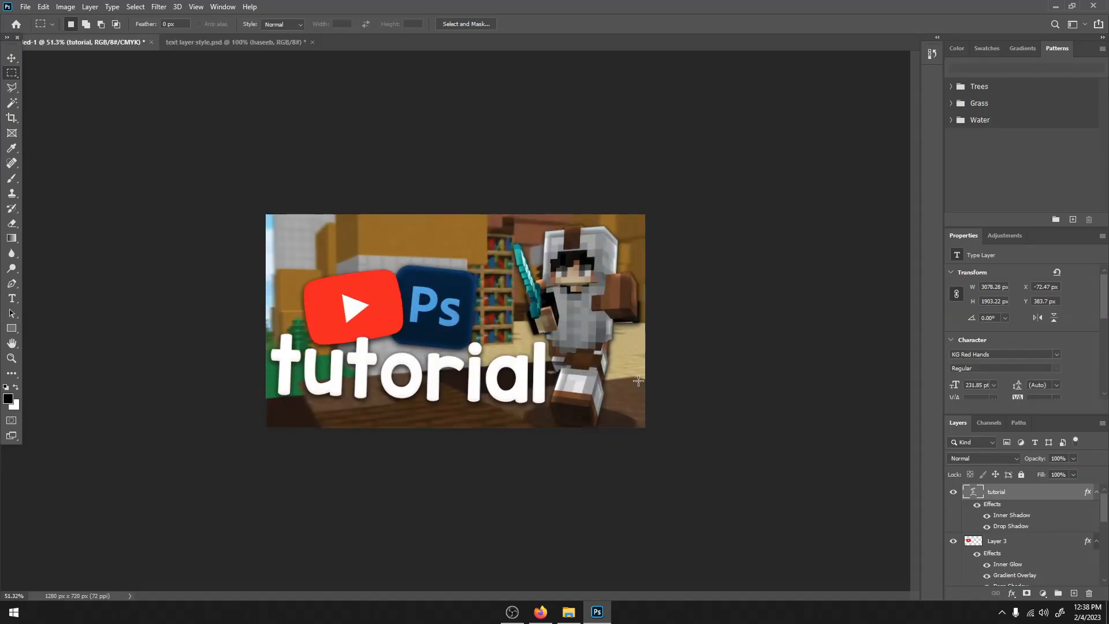
right_click(1021, 491)
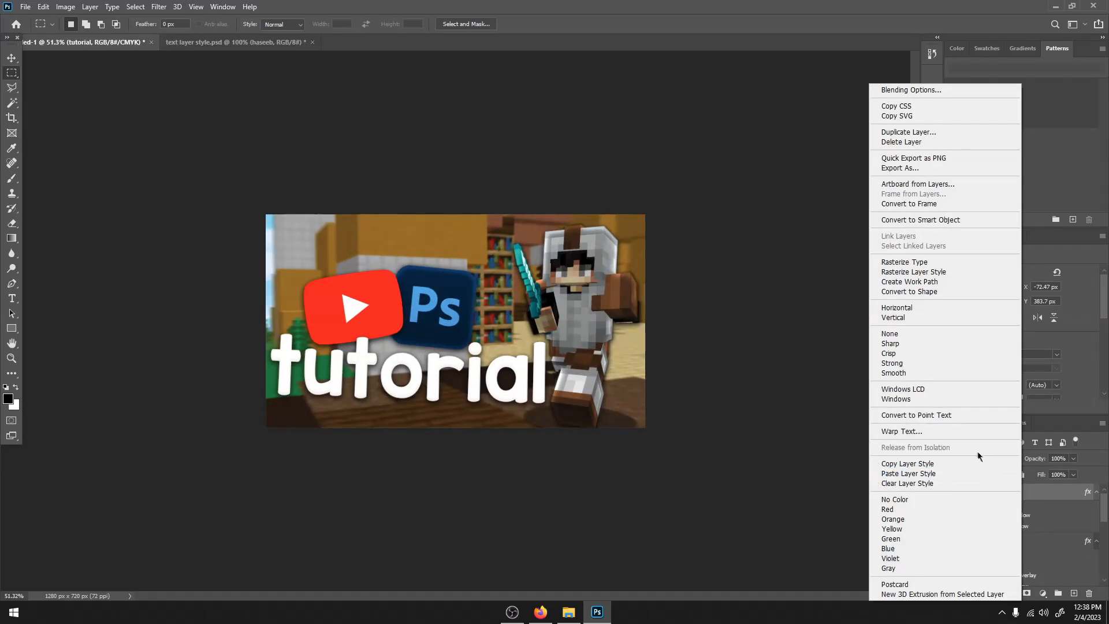
left_click(941, 479)
Add a second drop shadow to the "tutorial" text and set its colour to black (000000).
right_click(1063, 494)
left_click(952, 90)
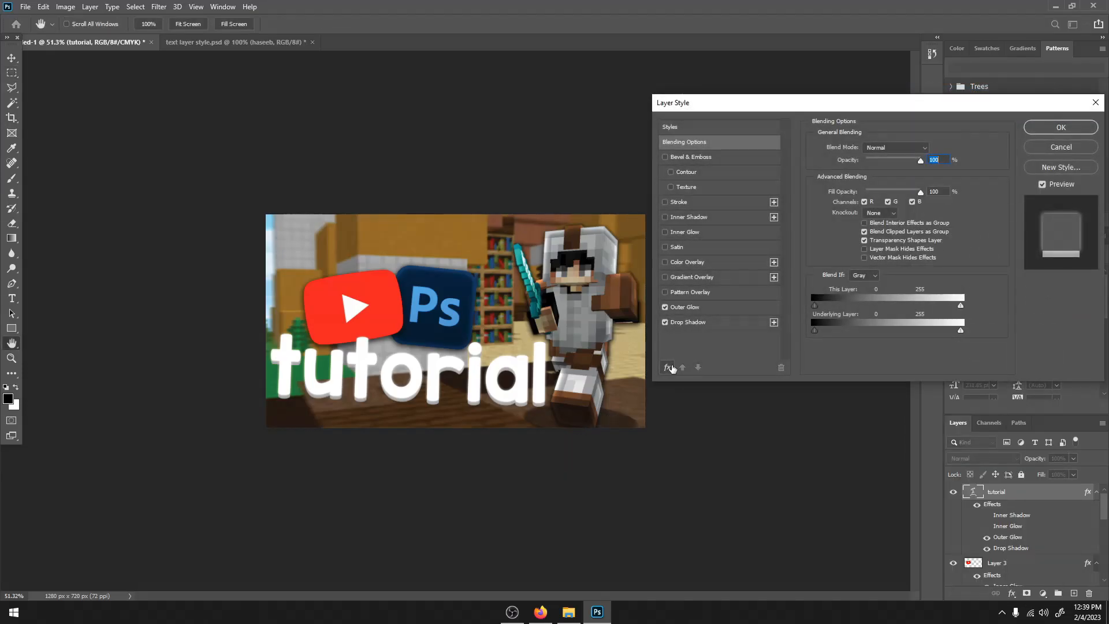
left_click(773, 323)
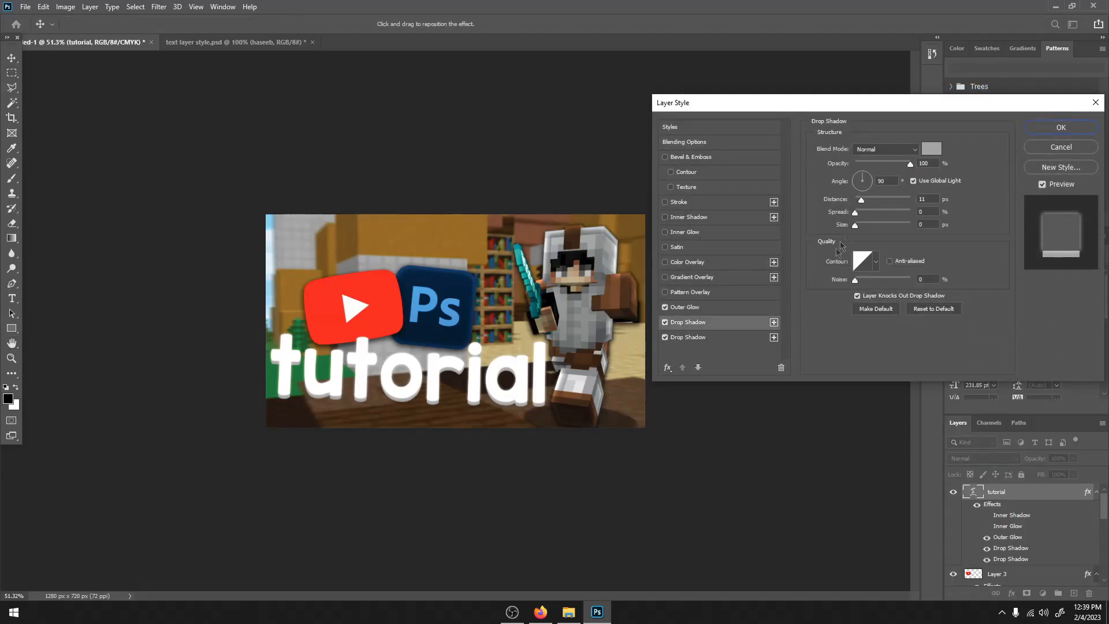
left_click(931, 153)
left_click_drag(754, 361, 736, 399)
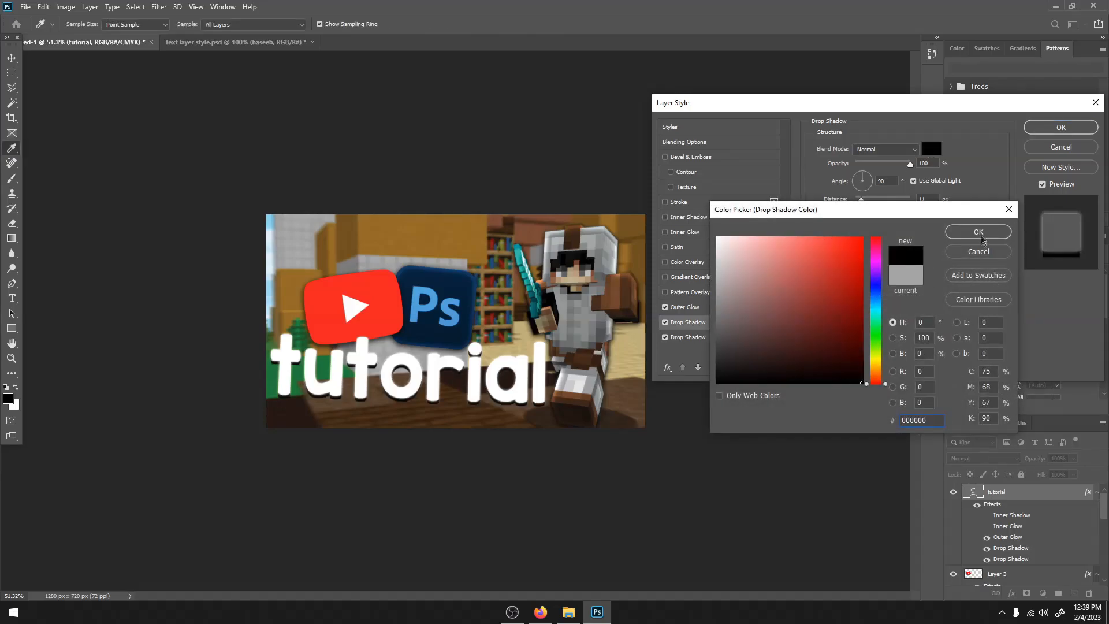
left_click(981, 235)
Set the black drop shadow's opacity to 53% and its size to about 79 px, and apply the layer style.
left_click_drag(910, 164, 887, 171)
left_click_drag(855, 224, 865, 227)
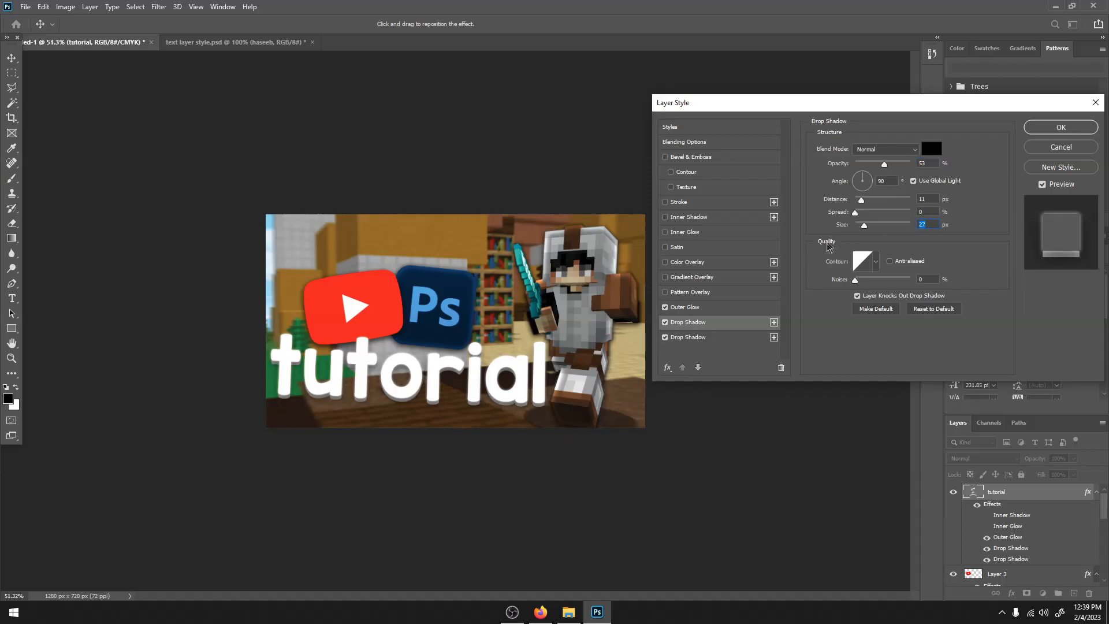
left_click_drag(864, 227, 876, 226)
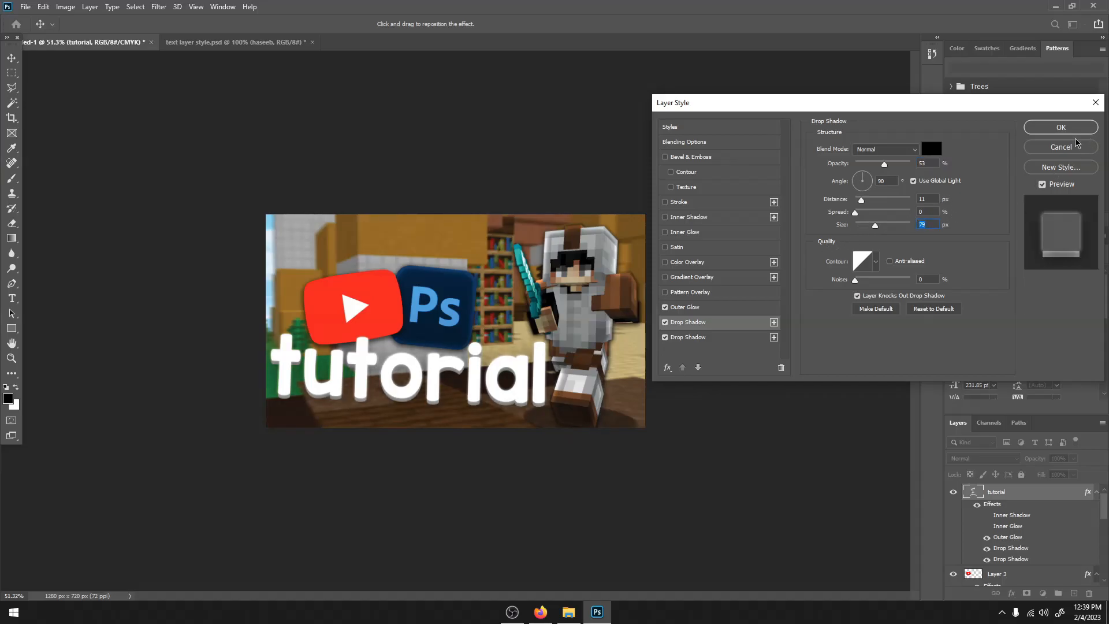
left_click(1071, 129)
key("m")
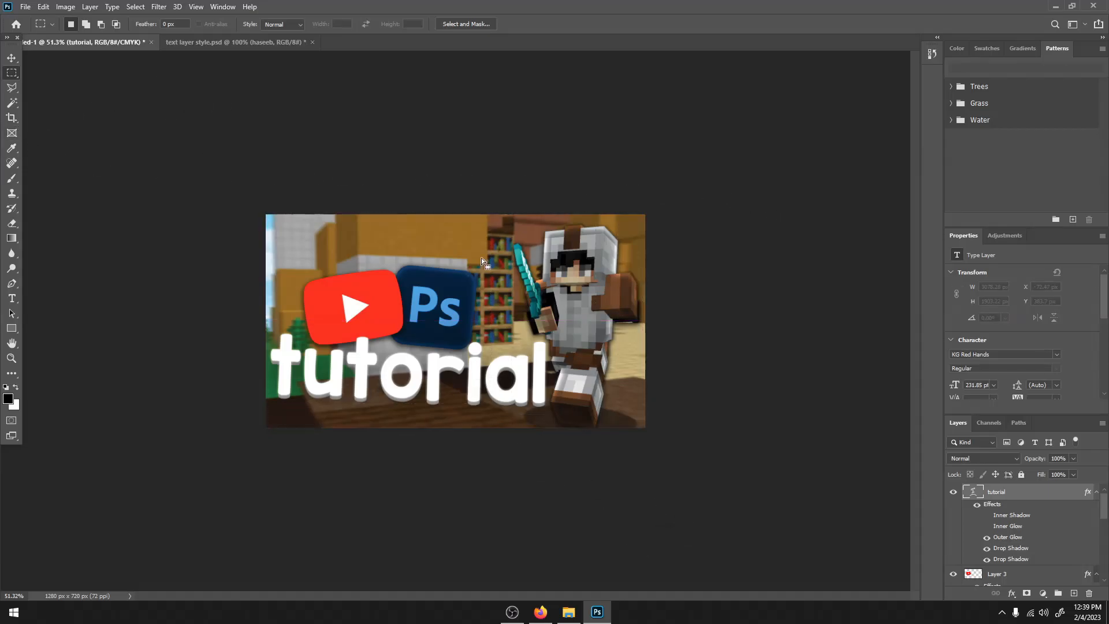
Try the copied text layer style on the YouTube logo layer (Layer 3).
scroll(1017, 503, "down", 2)
right_click(1008, 496)
left_click(987, 278)
left_click(200, 43)
left_click(77, 43)
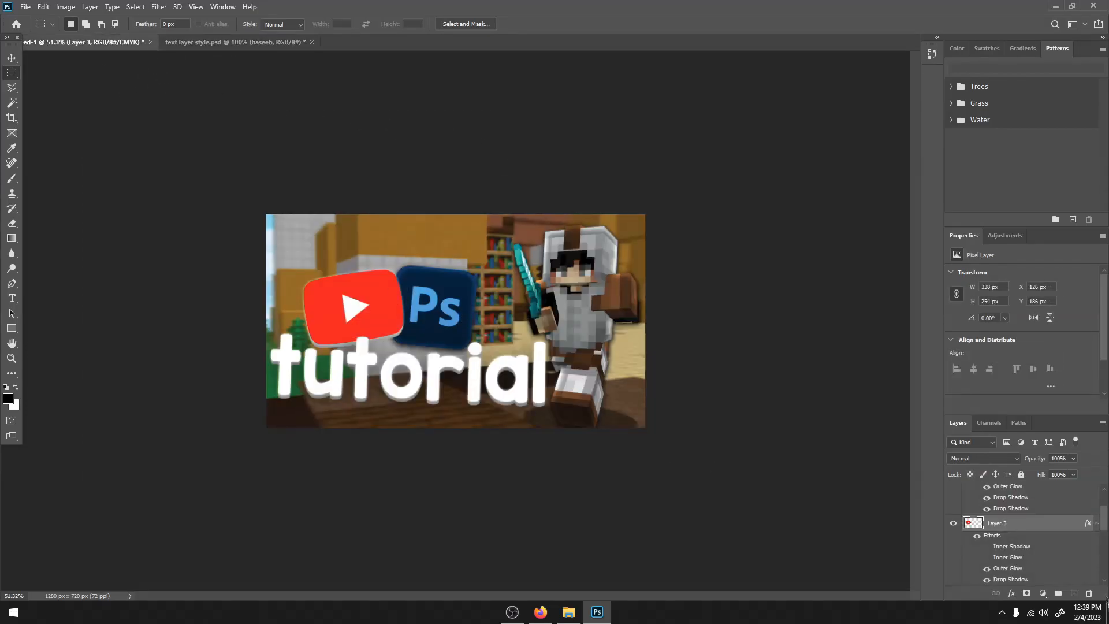
Try the copied style on the Photoshop logo layer (Layer 2), and undo the pasted styles on both logos.
right_click(994, 512)
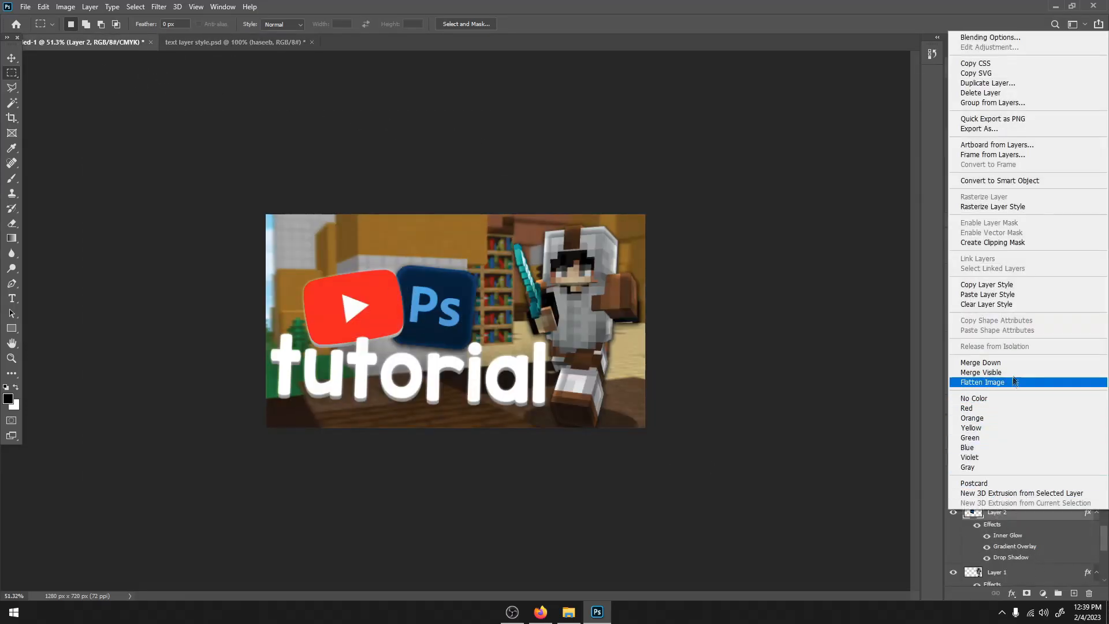
left_click(991, 295)
left_click(724, 211)
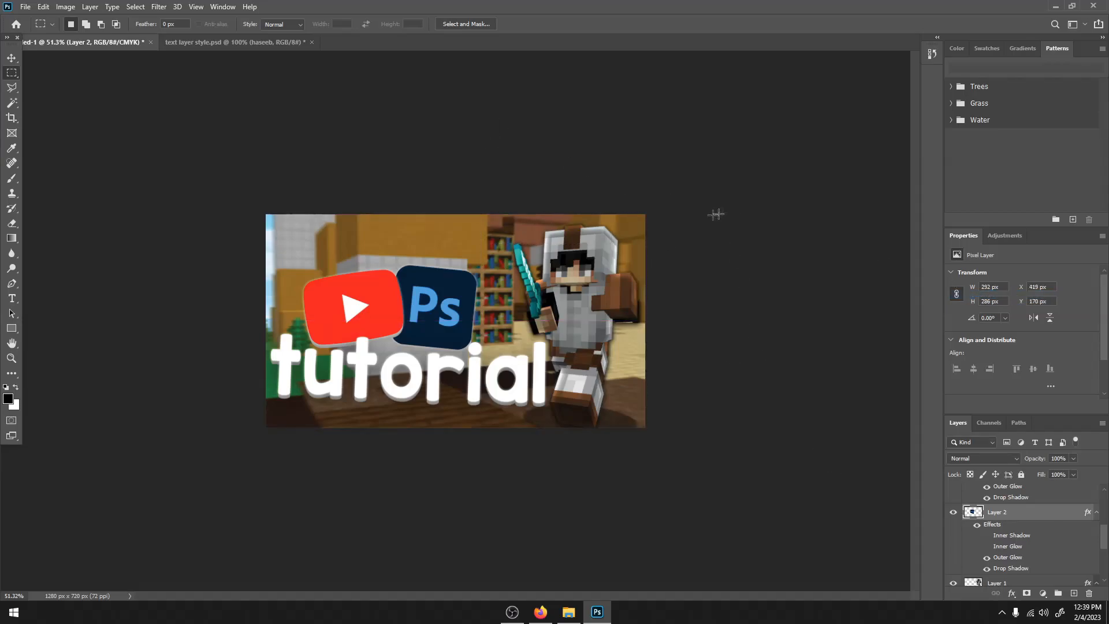
key("ctrl+z")
key("ctrl+z")
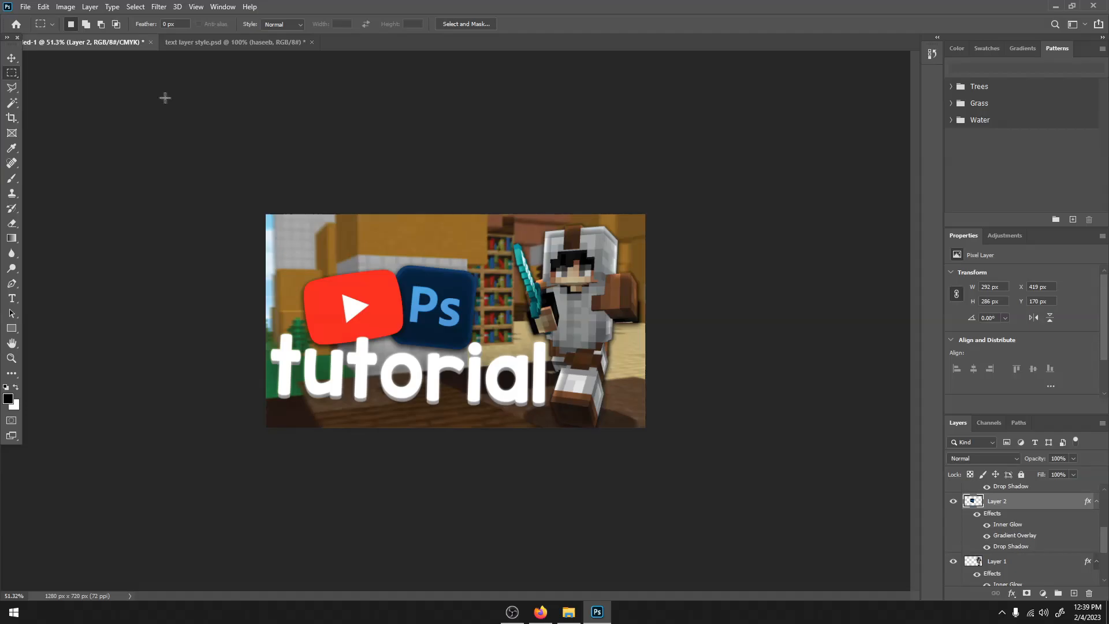
Move the "tutorial" text slightly up, to Y 362.7 px.
scroll(248, 118, "down", 5)
scroll(265, 123, "up", 5)
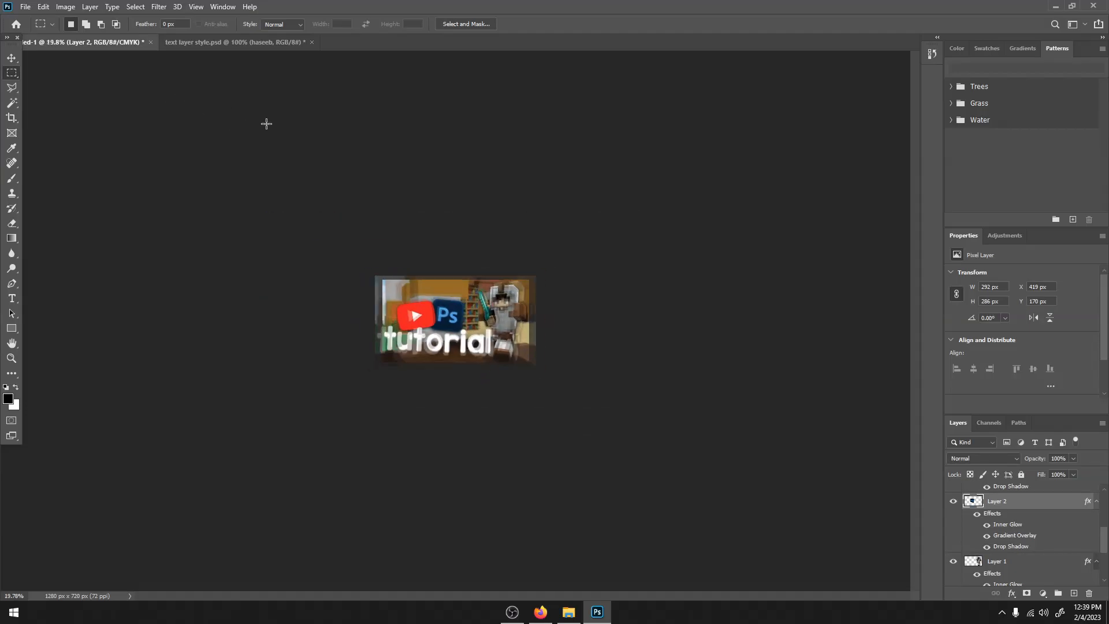
key("v")
left_click_drag(421, 396, 423, 397)
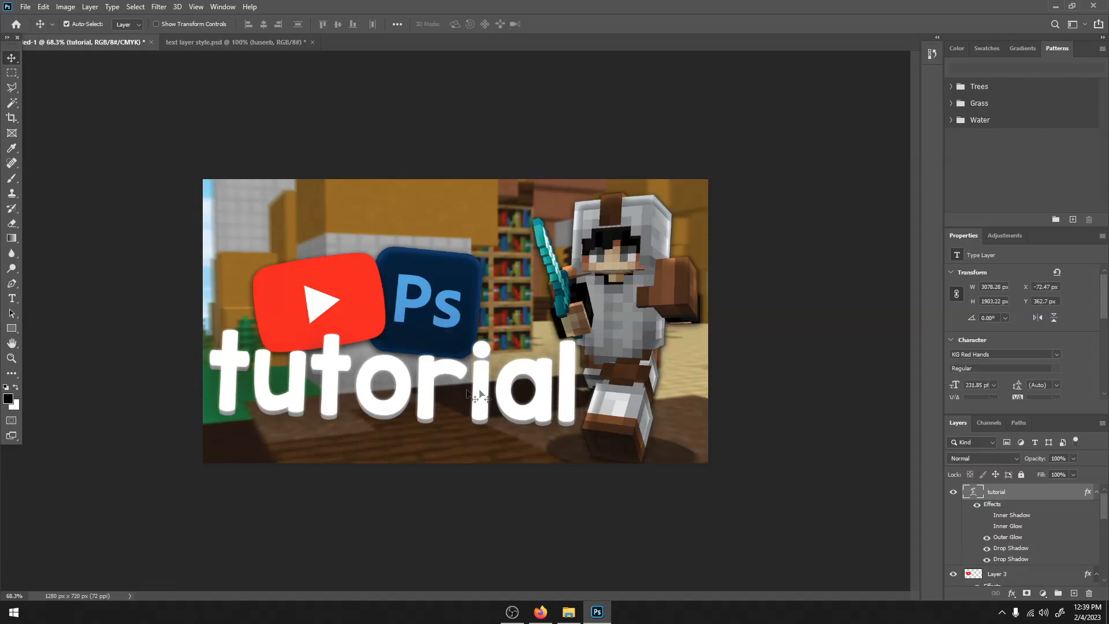
Place the "tutorial" text layer behind the logos and the character, directly above the background, and nudge the text slightly right.
left_click_drag(1011, 497, 1004, 546)
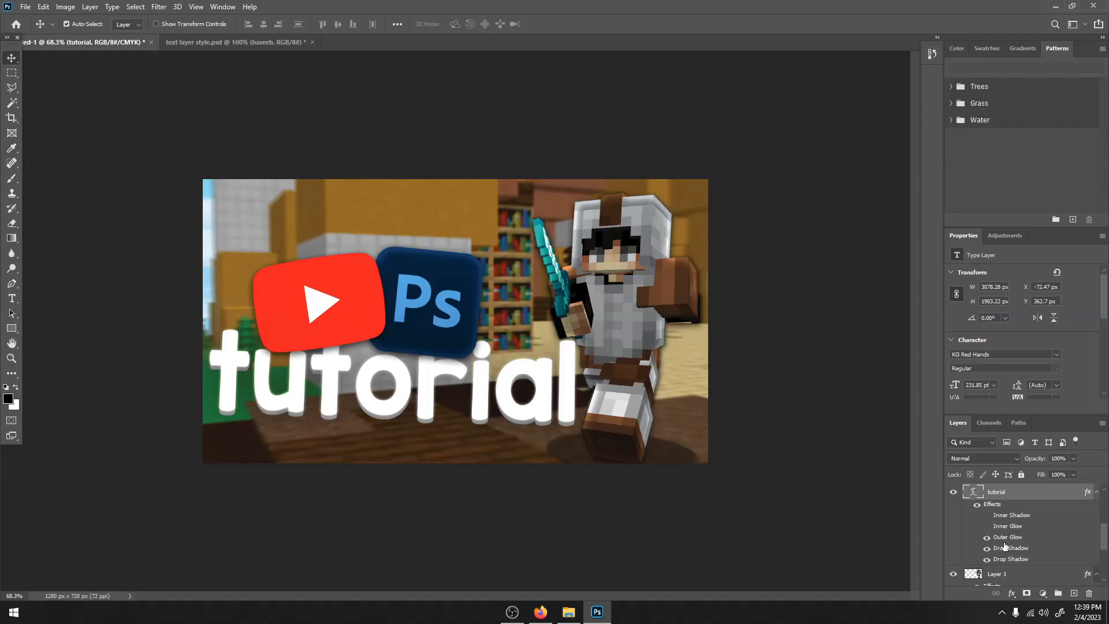
left_click_drag(572, 383, 580, 370)
left_click_drag(1004, 498, 994, 524)
left_click_drag(547, 387, 539, 397)
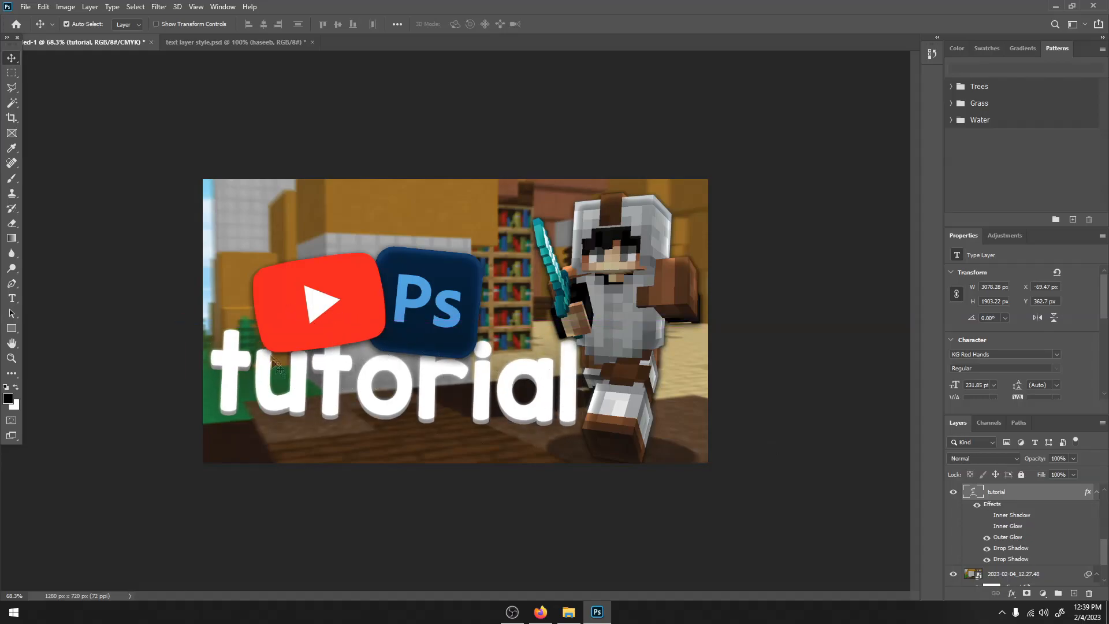
Return the "tutorial" text layer to the front and place the Photoshop logo layer directly above the background layer.
scroll(1032, 491, "up", 3)
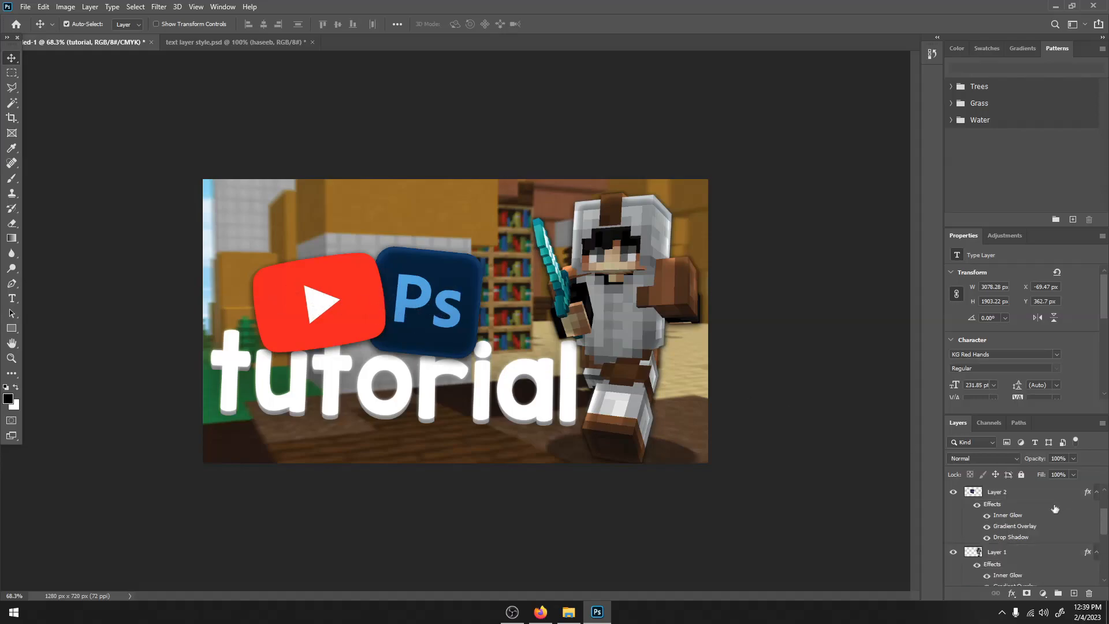
left_click_drag(1031, 496, 1013, 550)
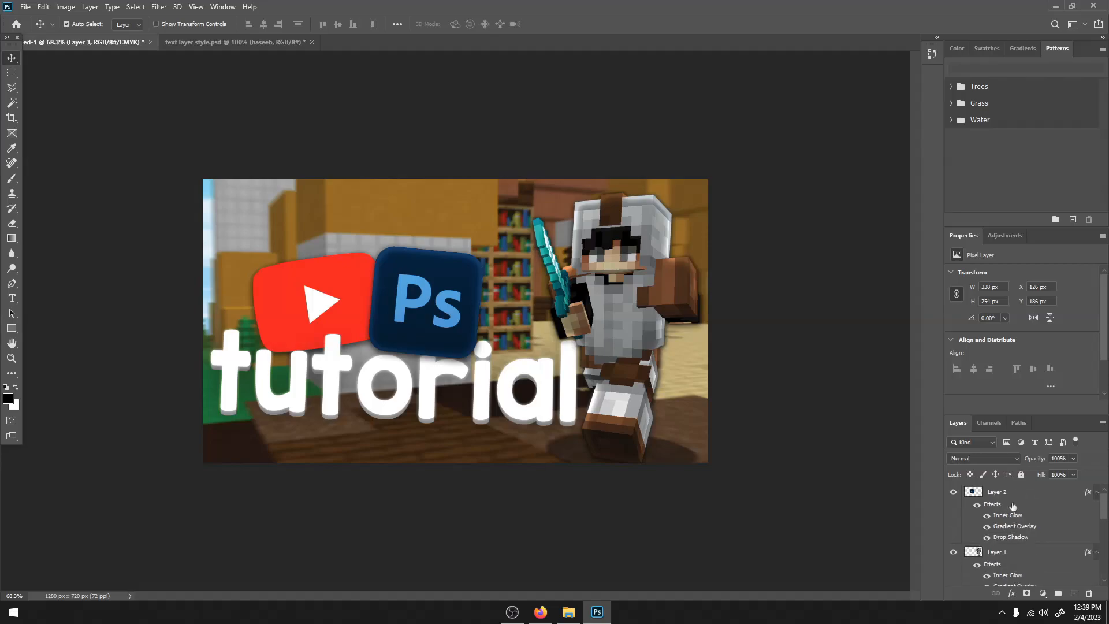
left_click_drag(1038, 622, 1002, 526)
scroll(443, 343, "down", 5)
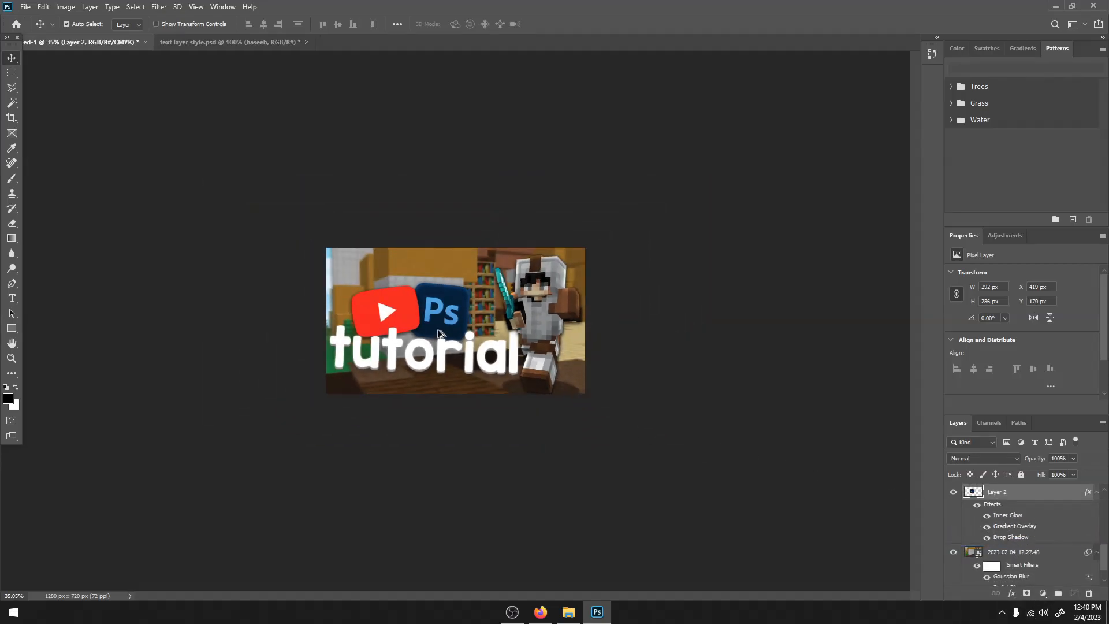
scroll(442, 342, "up", 4)
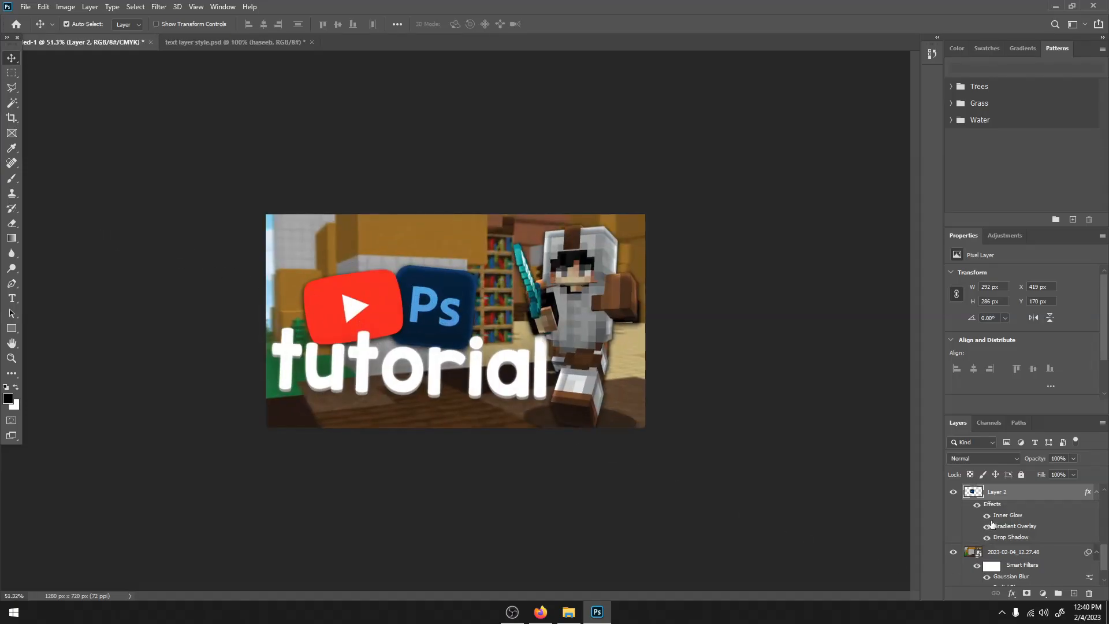
Select the "tutorial" text and YouTube logo layers together and move them 33 px up.
scroll(992, 524, "up", 1)
left_click(997, 497)
left_click(1015, 556, "ctrl")
scroll(1011, 551, "up", 2)
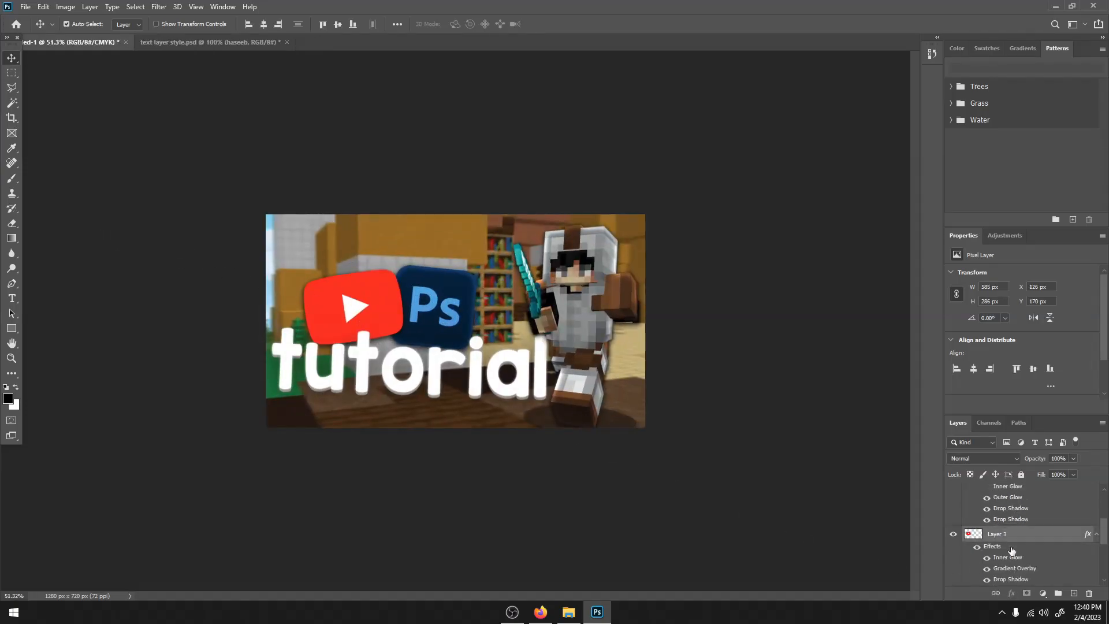
left_click(997, 498, "ctrl")
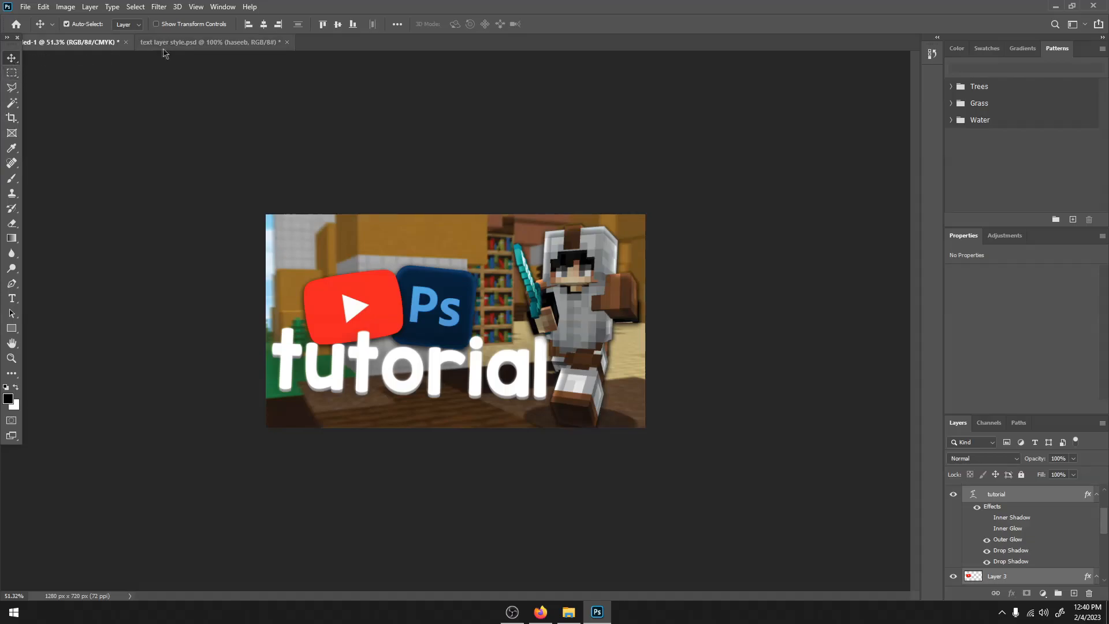
left_click_drag(367, 317, 369, 303)
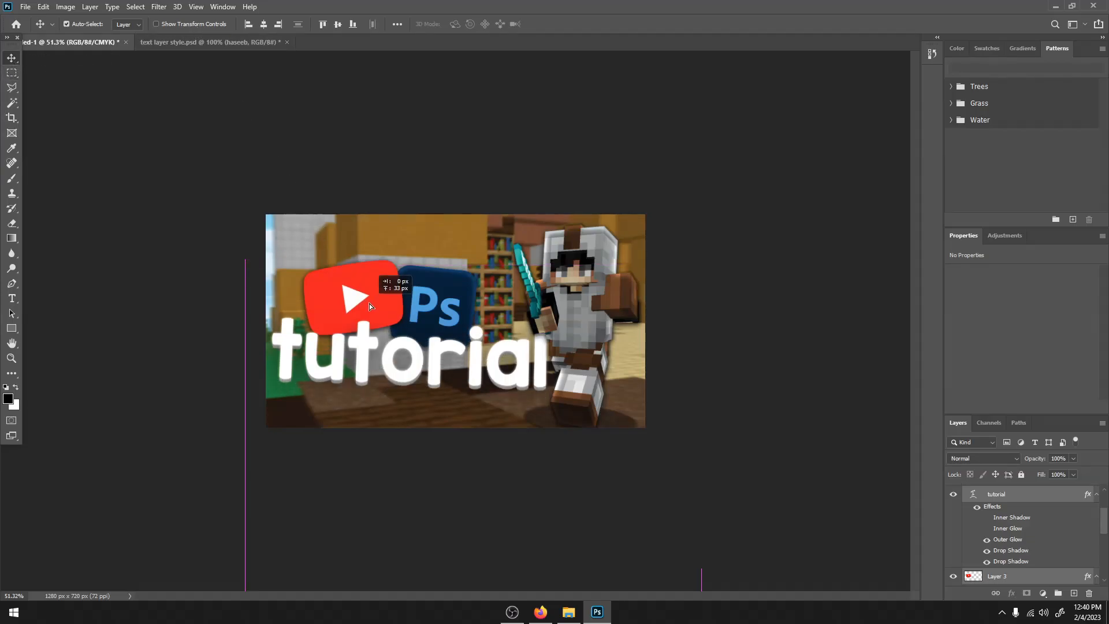
Move the Photoshop logo slightly up beside the YouTube logo, to Y 150 px.
scroll(1036, 523, "up", 1)
scroll(1030, 508, "down", 3)
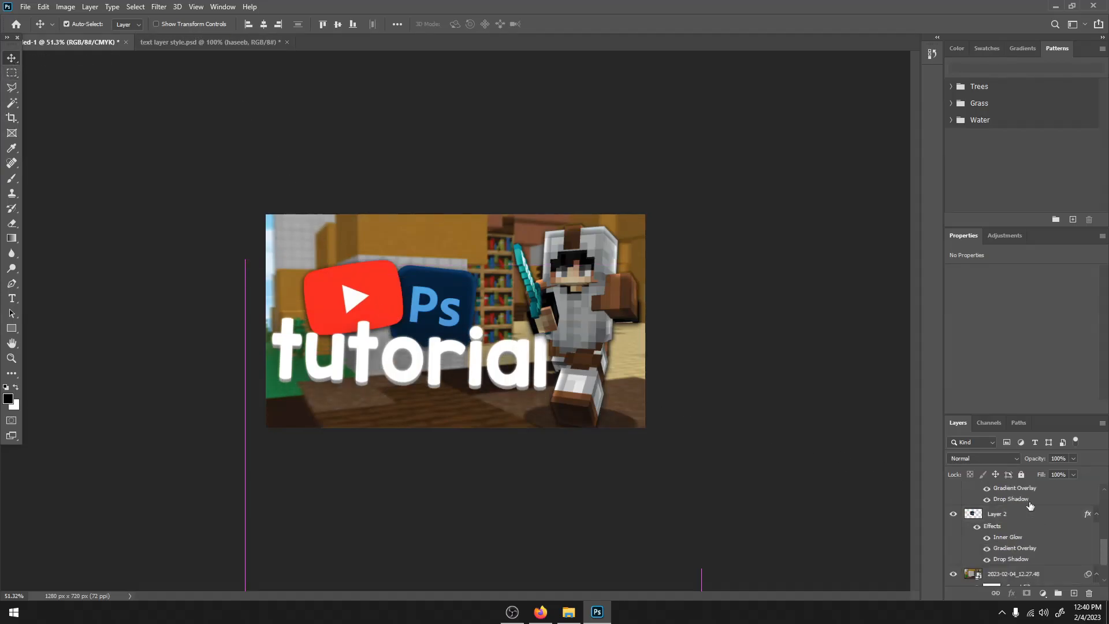
left_click(1031, 517)
left_click_drag(468, 335, 467, 335)
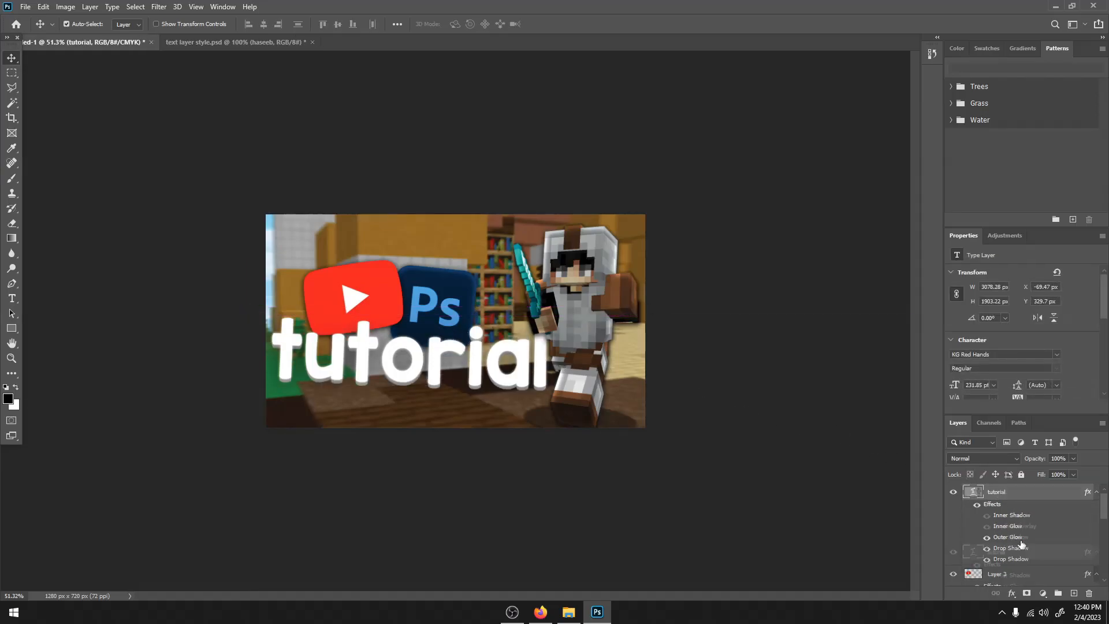
scroll(1010, 523, "down", 2)
left_click(1030, 581)
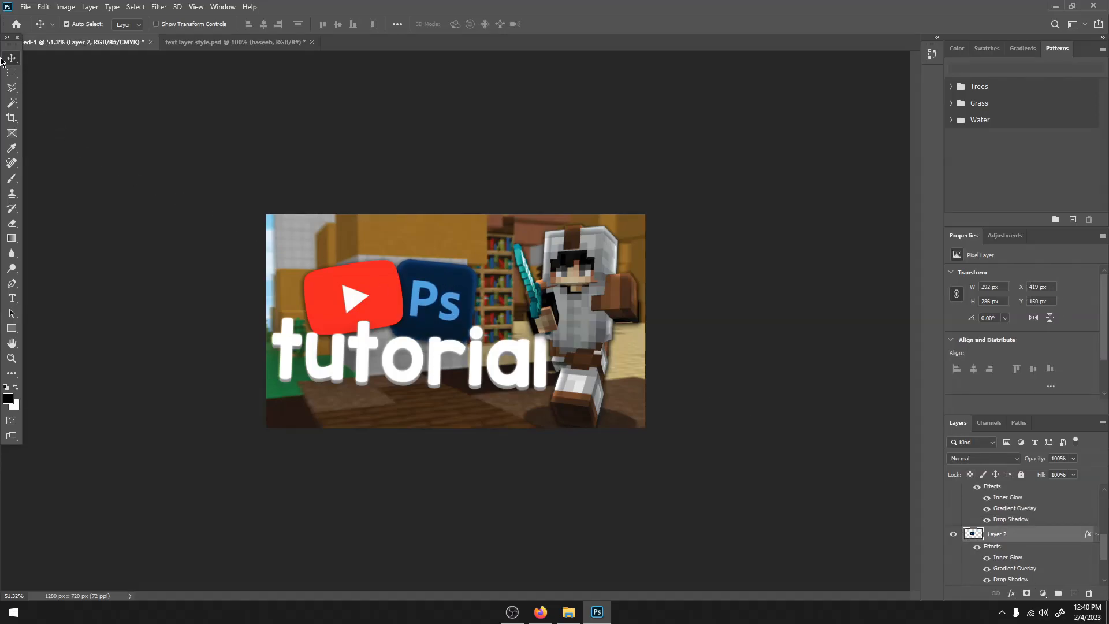
Check how the whole thumbnail composition reads at a small preview size and enlarged.
left_click(12, 73)
key("ctrl+a")
scroll(525, 233, "down", 6)
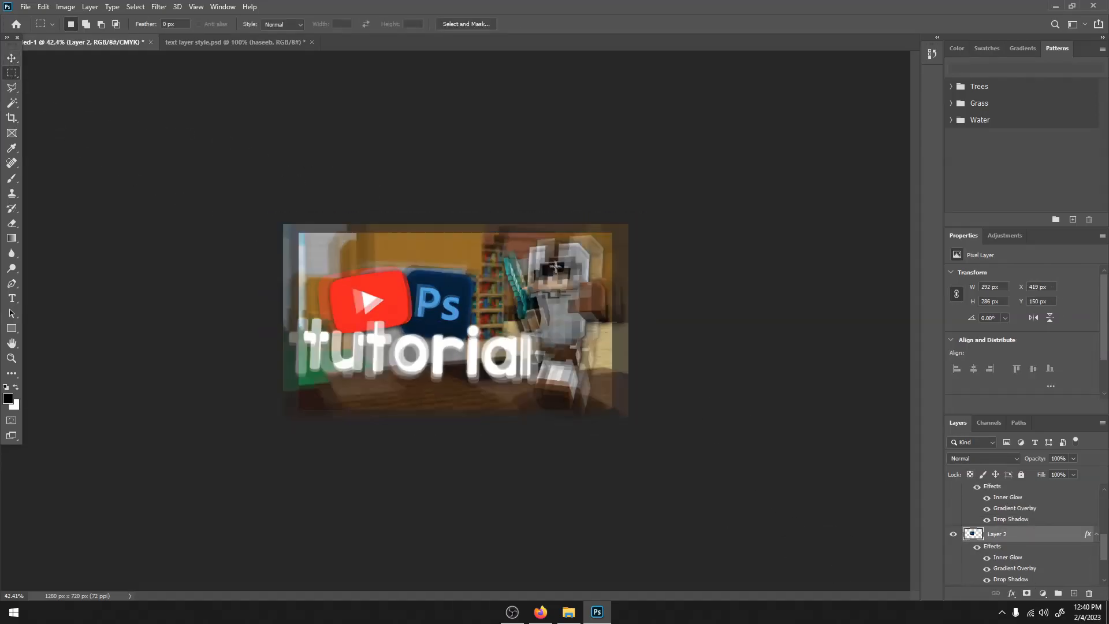
scroll(583, 289, "up", 6)
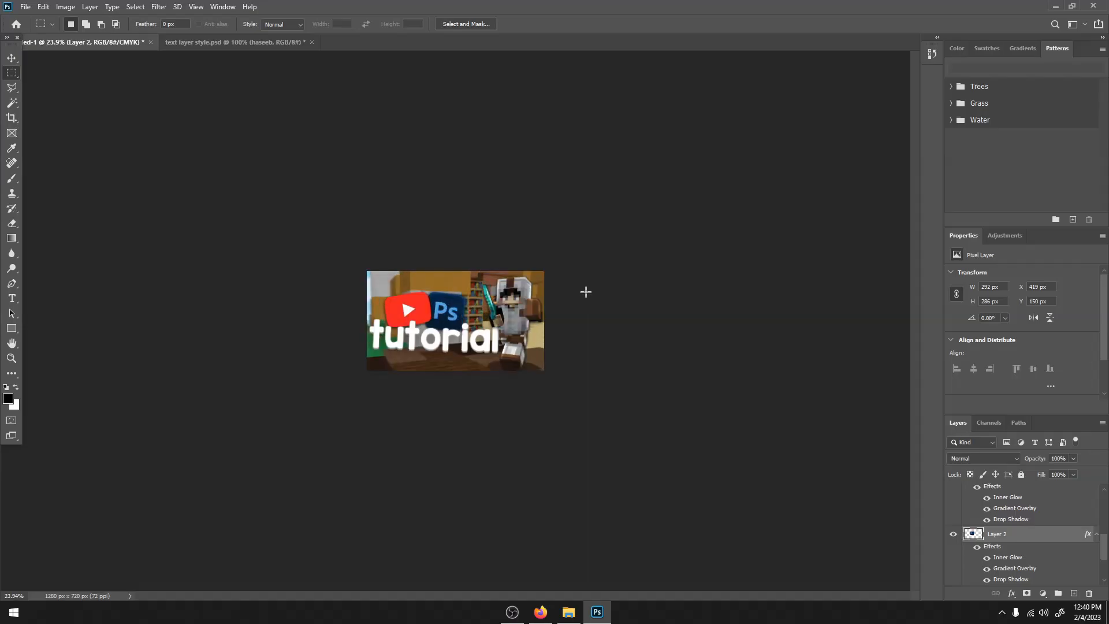
scroll(1060, 524, "up", 3)
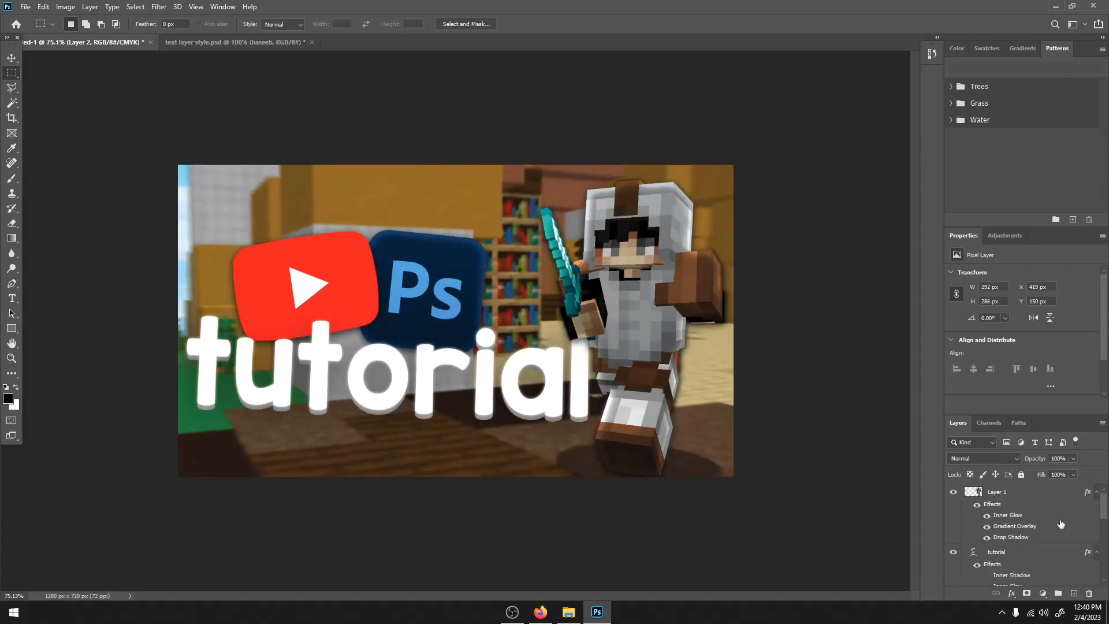
Add a Brightness/Contrast and a Hue/Saturation adjustment layer above the character layer.
left_click(1022, 498)
left_click(26, 7)
left_click(25, 7)
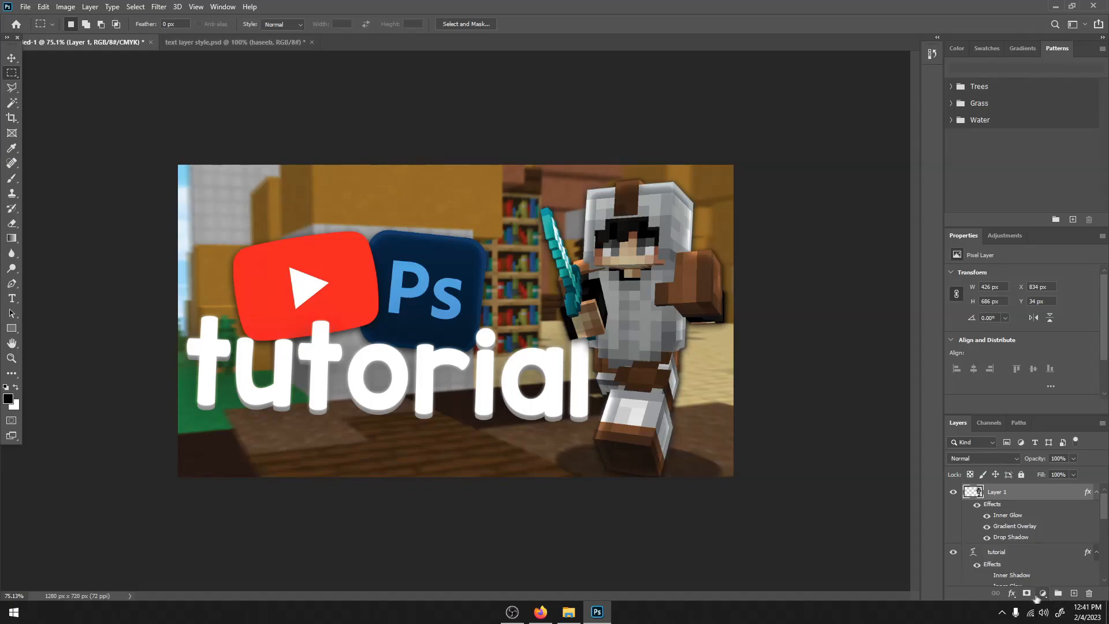
left_click(1042, 594)
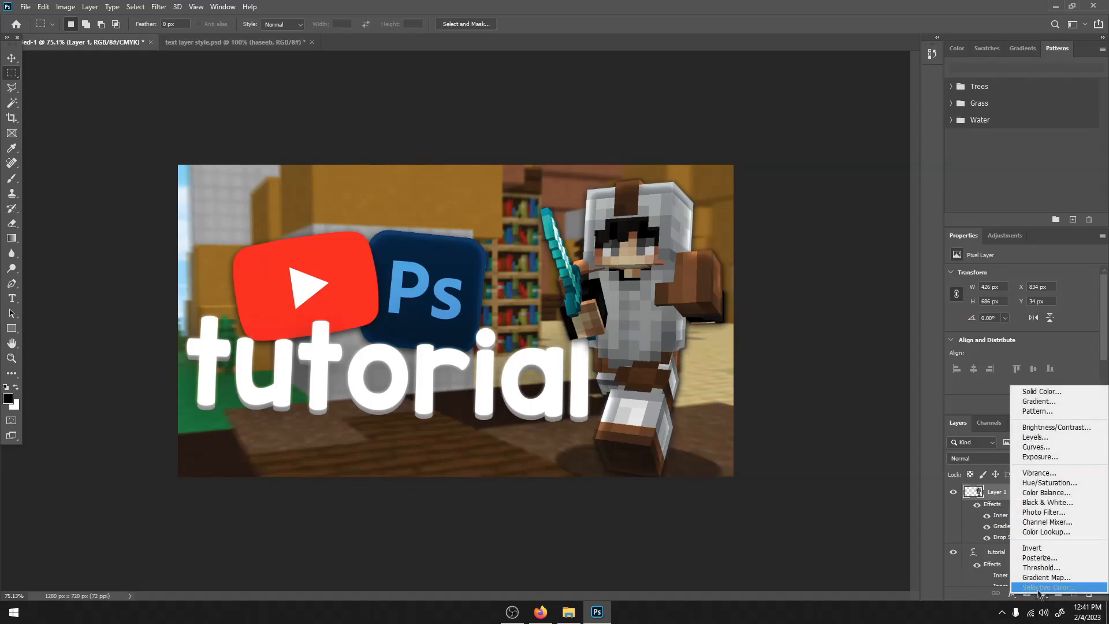
left_click(1025, 438)
left_click(1042, 593)
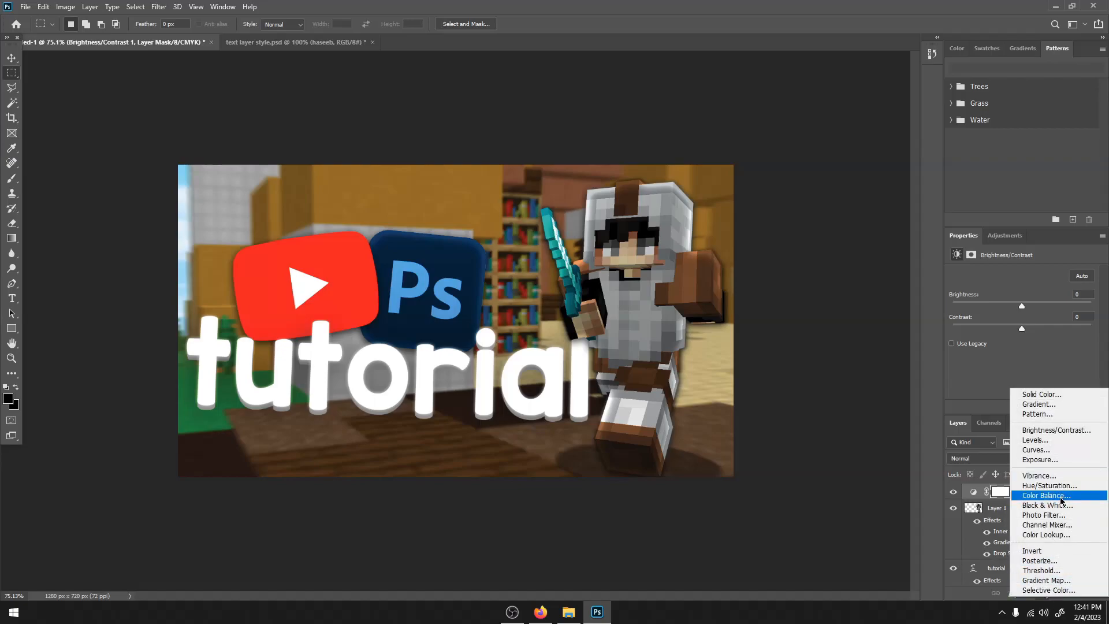
left_click(1052, 488)
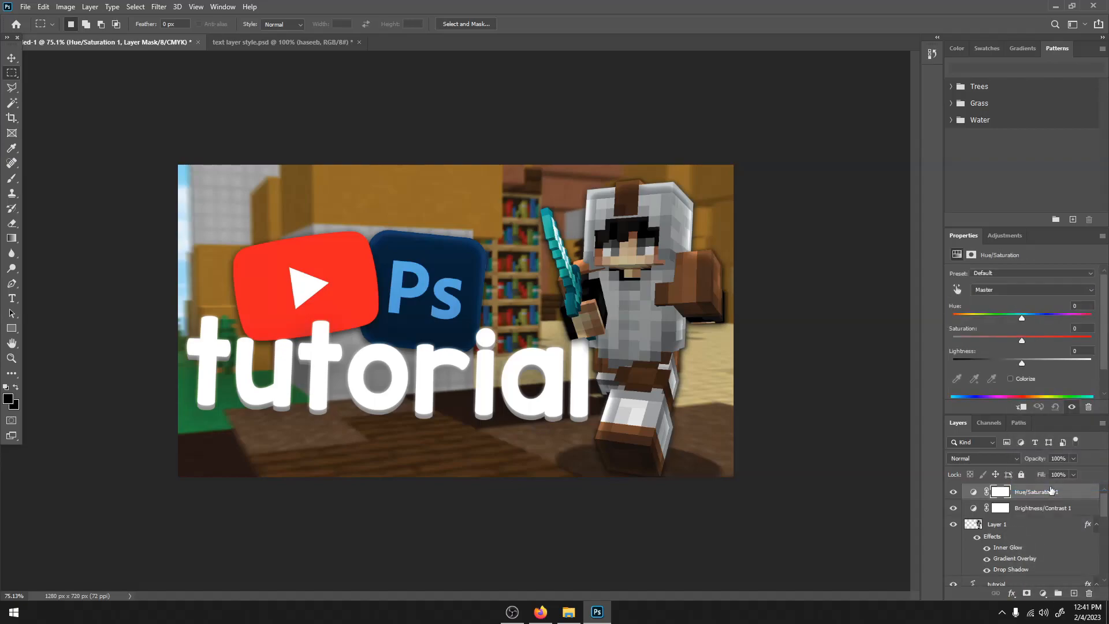
Set the Brightness/Contrast adjustment layer to brightness 5 and contrast 15.
left_click(1041, 507)
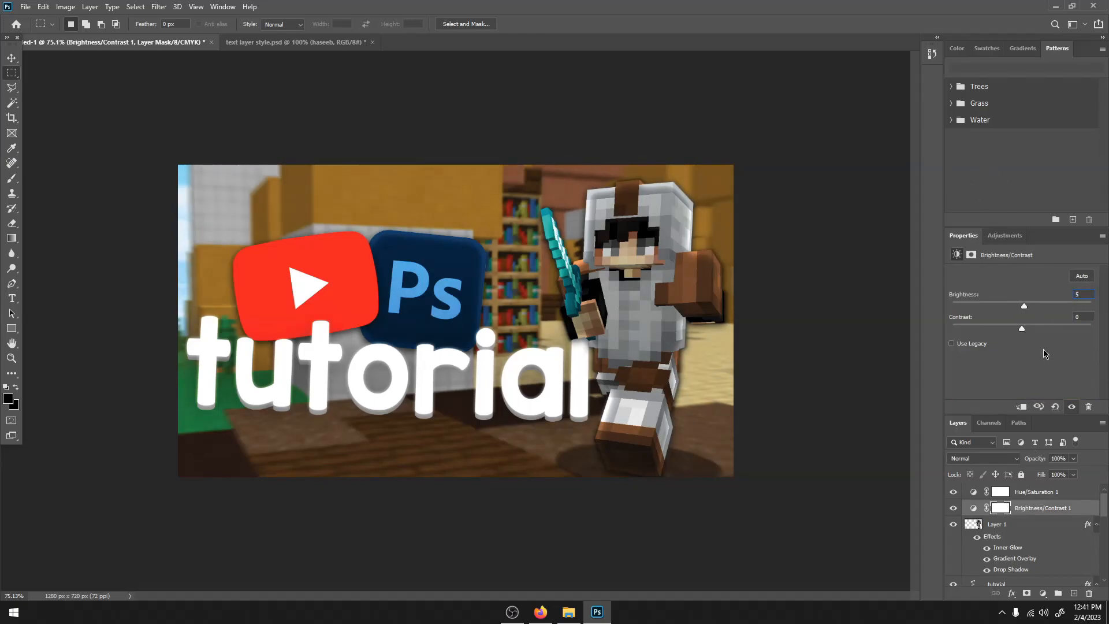
double_click(1081, 317)
type("15")
key("Return")
Set the Hue/Saturation adjustment layer to saturation +20 and lightness +5.
left_click(1023, 494)
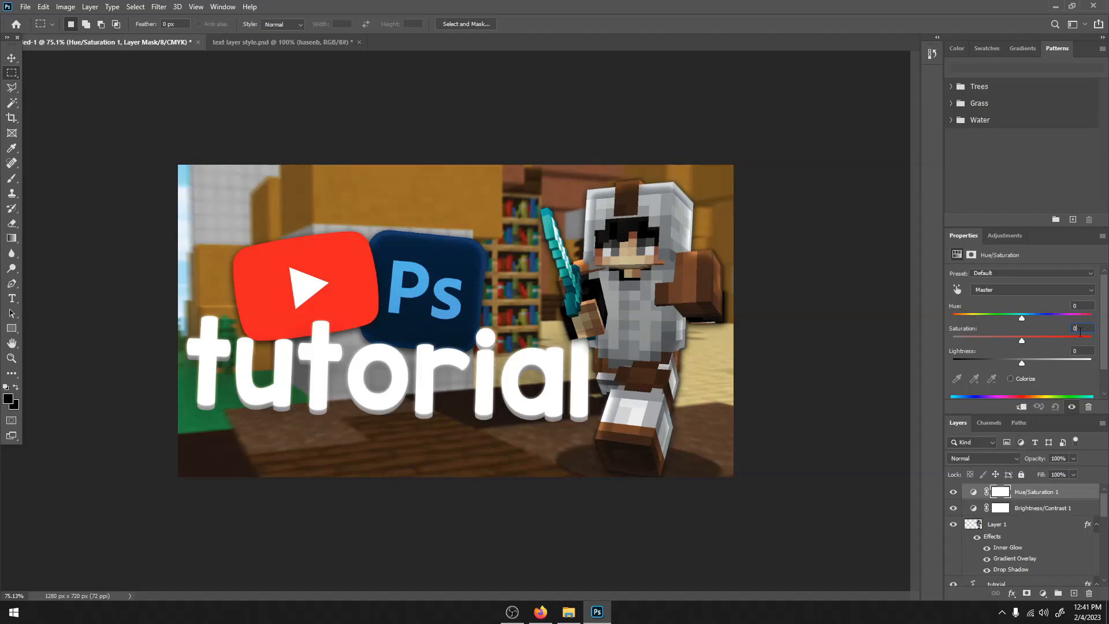
type("25")
key("Tab")
type("20")
key("Tab")
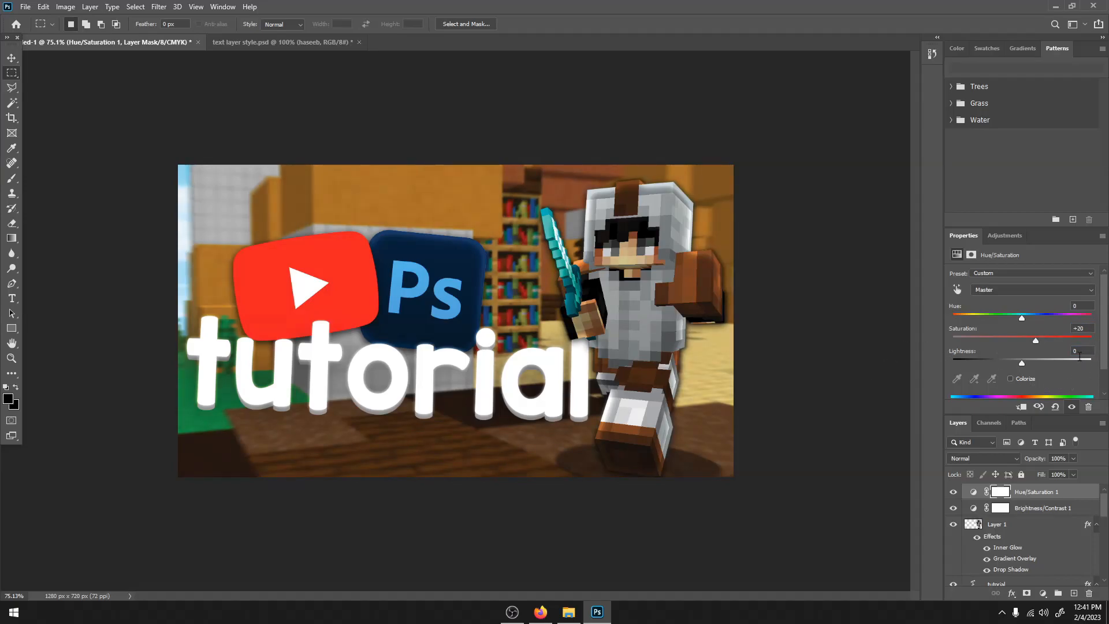
key("Up")
key("Up")
key("Up")
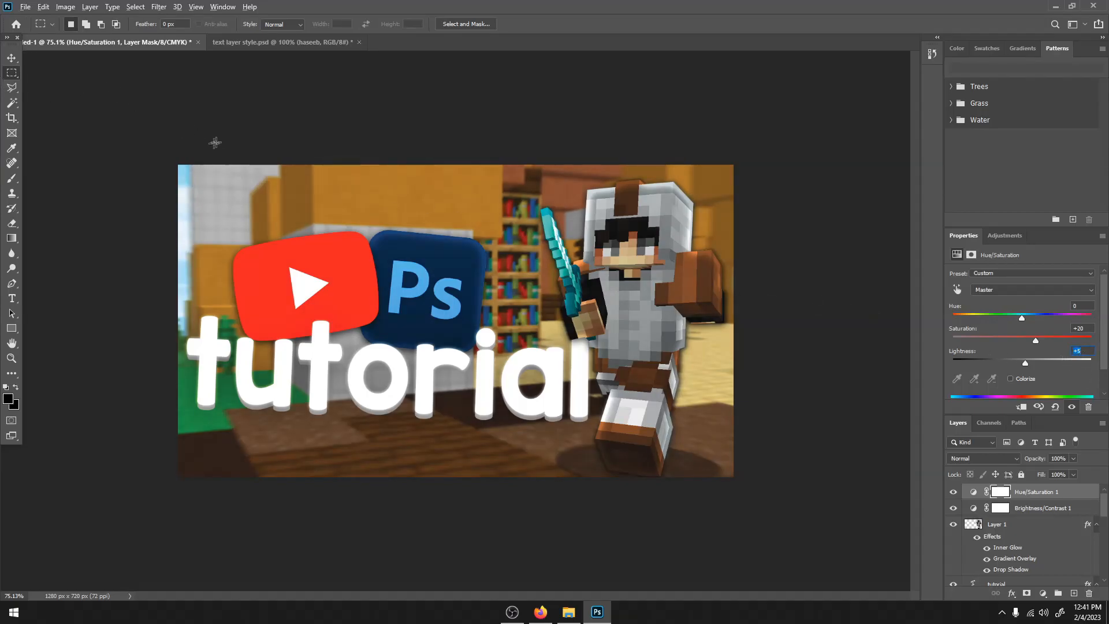
Examine the finished thumbnail at several zoom levels, from a small preview size up to 100%.
left_click(1010, 511)
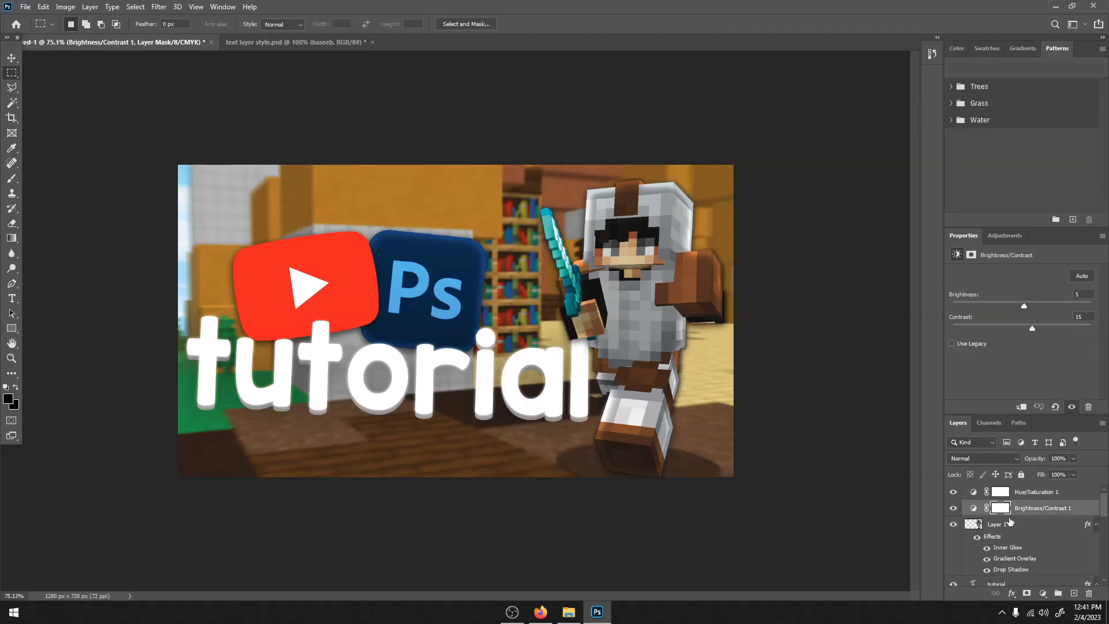
left_click(1035, 529)
scroll(635, 398, "down", 5)
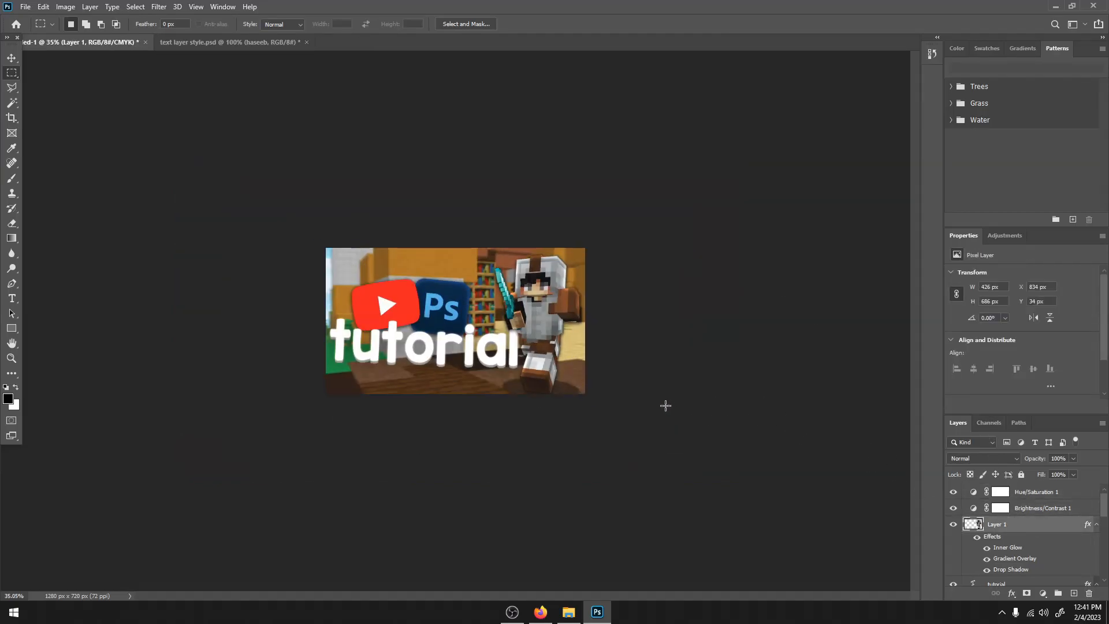
left_click_drag(739, 462, 747, 467)
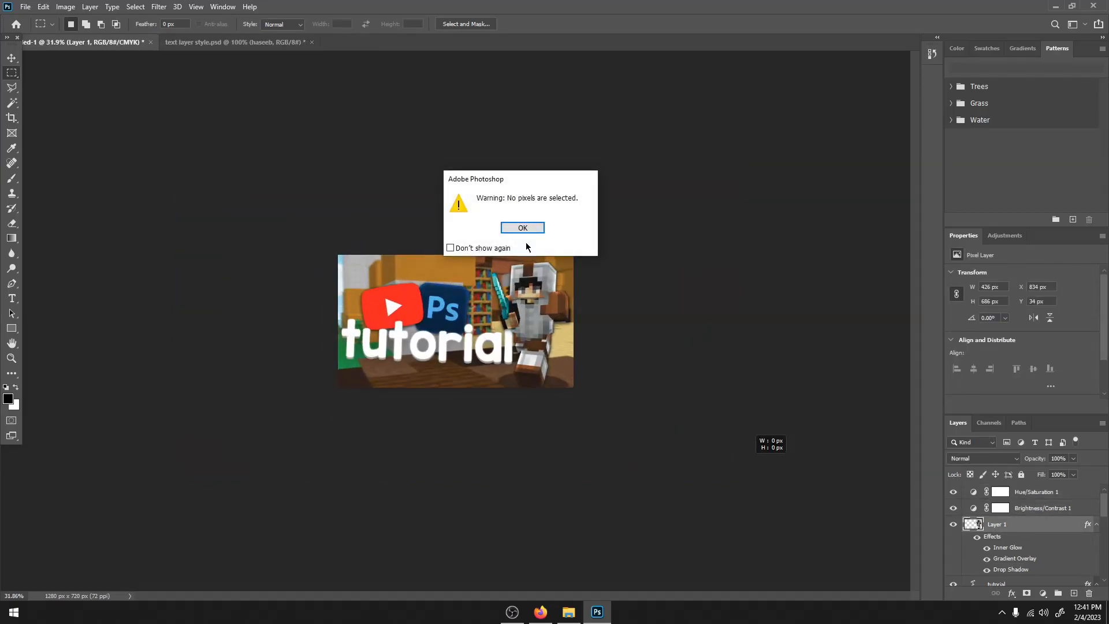
left_click(537, 230)
left_click_drag(306, 220, 598, 407)
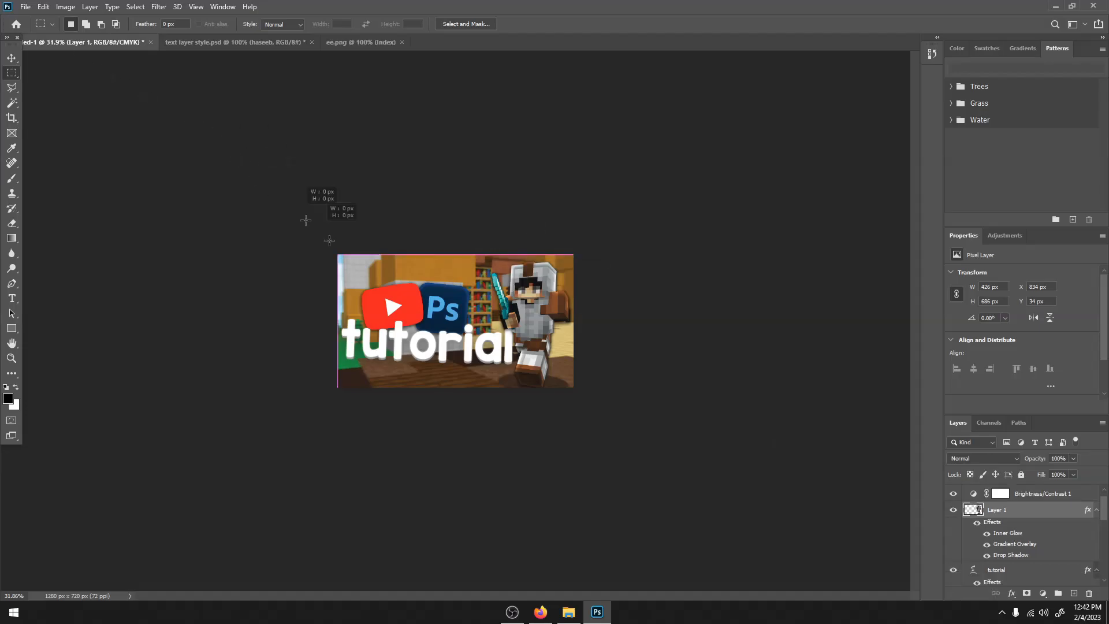
left_click(355, 221)
scroll(480, 379, "up", 12)
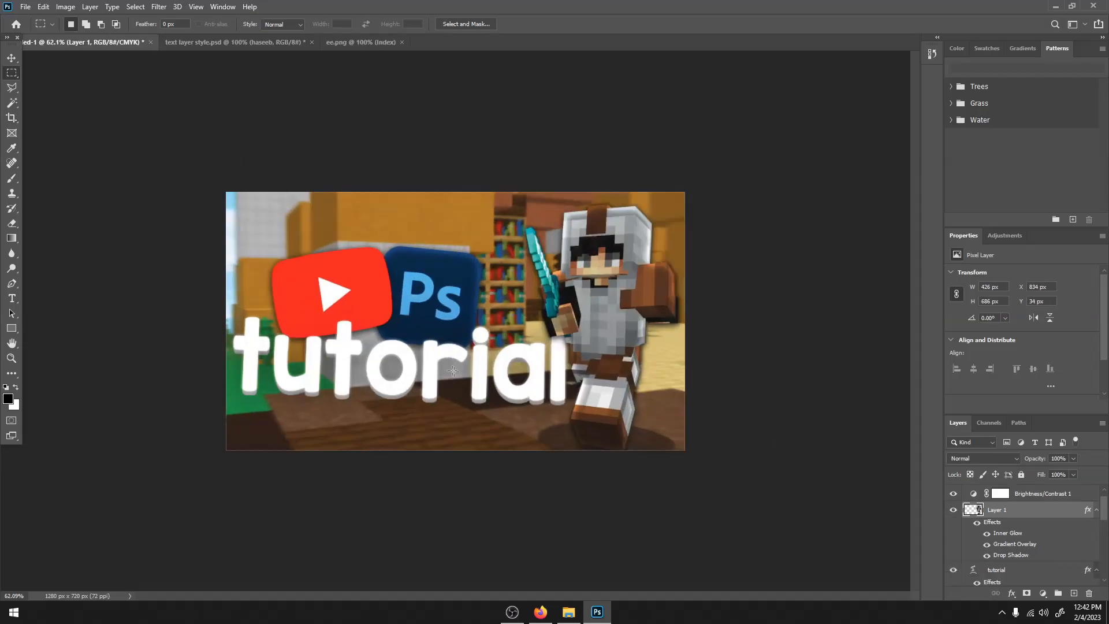
scroll(480, 378, "up", 2)
scroll(482, 393, "down", 7)
scroll(485, 407, "up", 6)
scroll(488, 415, "down", 5)
scroll(487, 414, "up", 2)
scroll(485, 415, "down", 2)
scroll(482, 415, "up", 3)
scroll(479, 415, "down", 4)
key("ctrl+1")
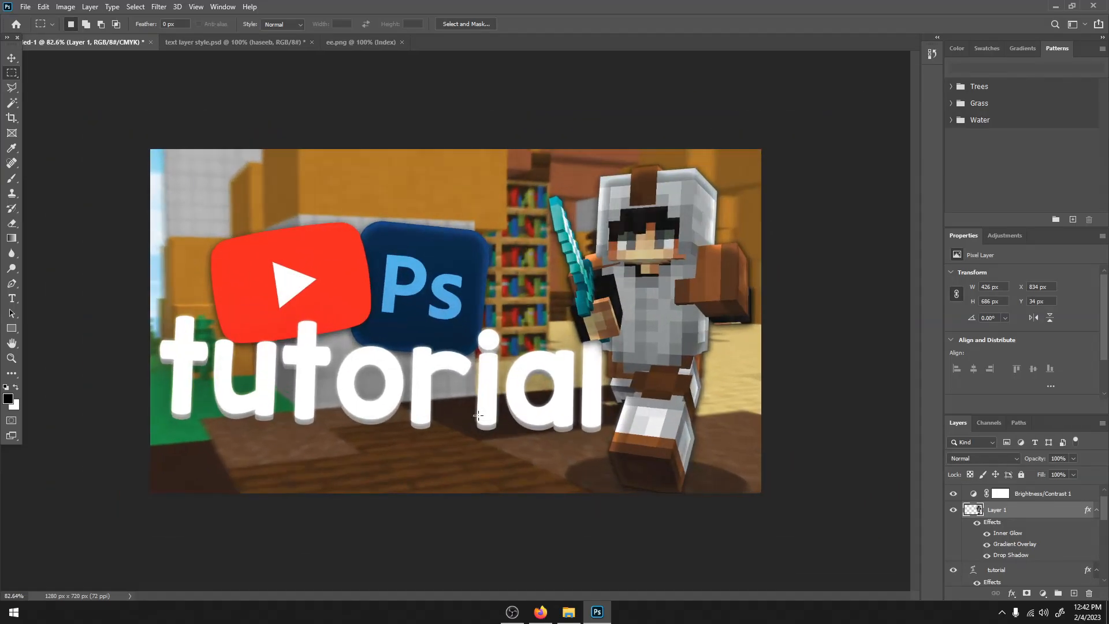
left_click_drag(51, 92, 869, 531)
key("ctrl+d")
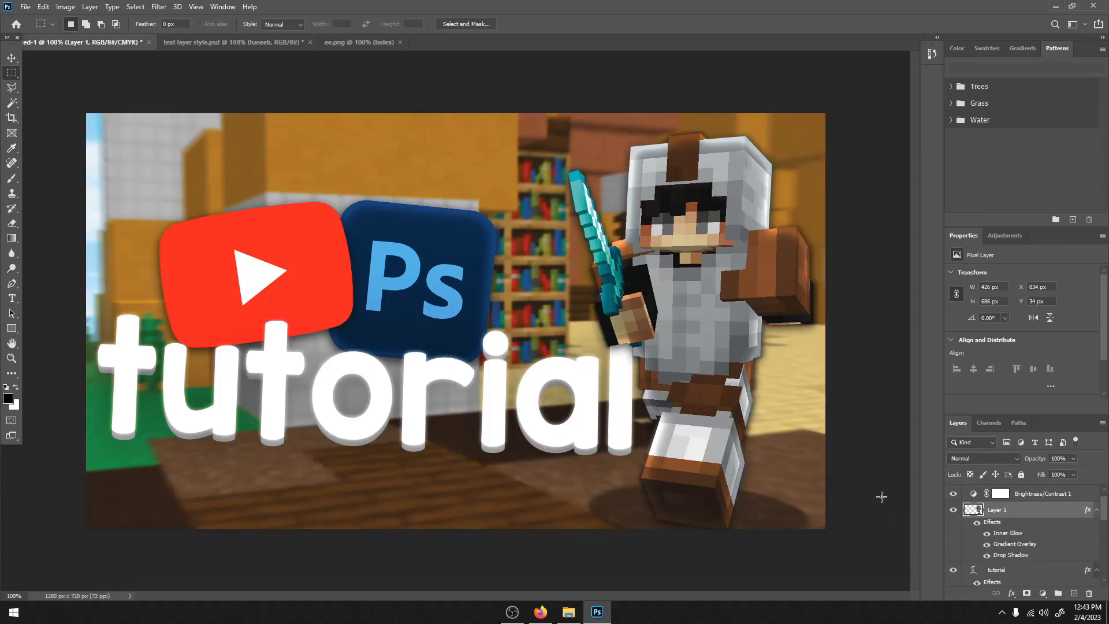